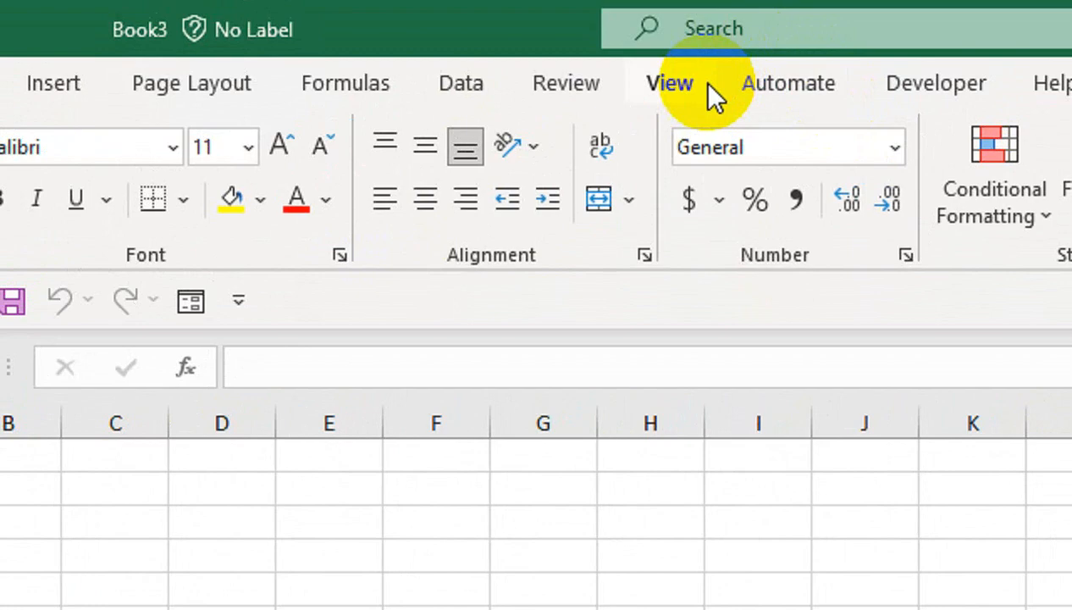
- Hide the formula bar, the row and column headings, and the gridlines
{"action": "left_click", "coordinate": [700, 84]}
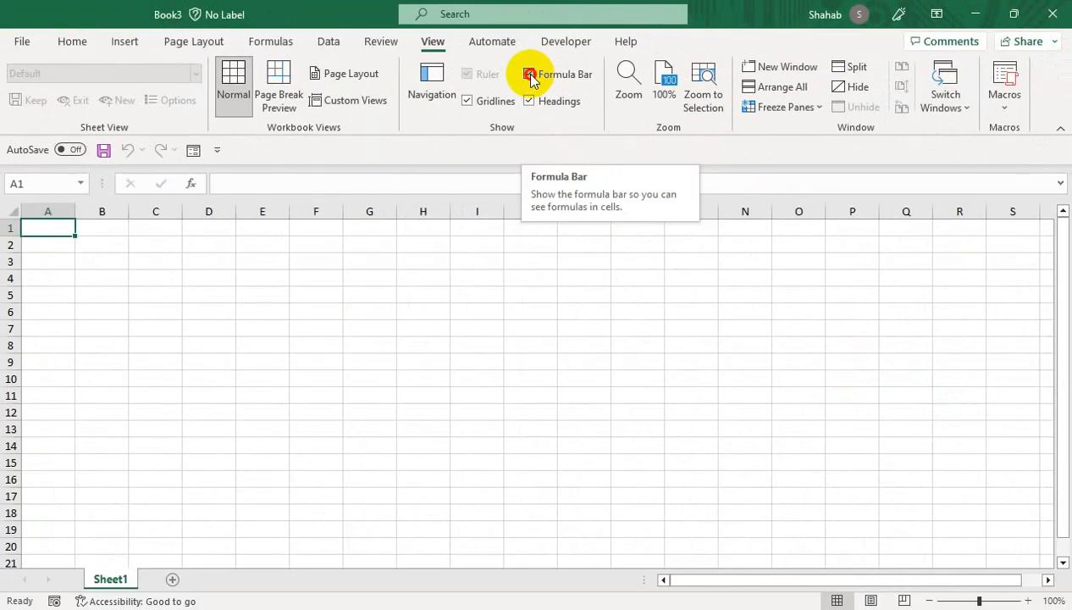
{"action": "left_click", "coordinate": [528, 74]}
{"action": "left_click", "coordinate": [528, 101]}
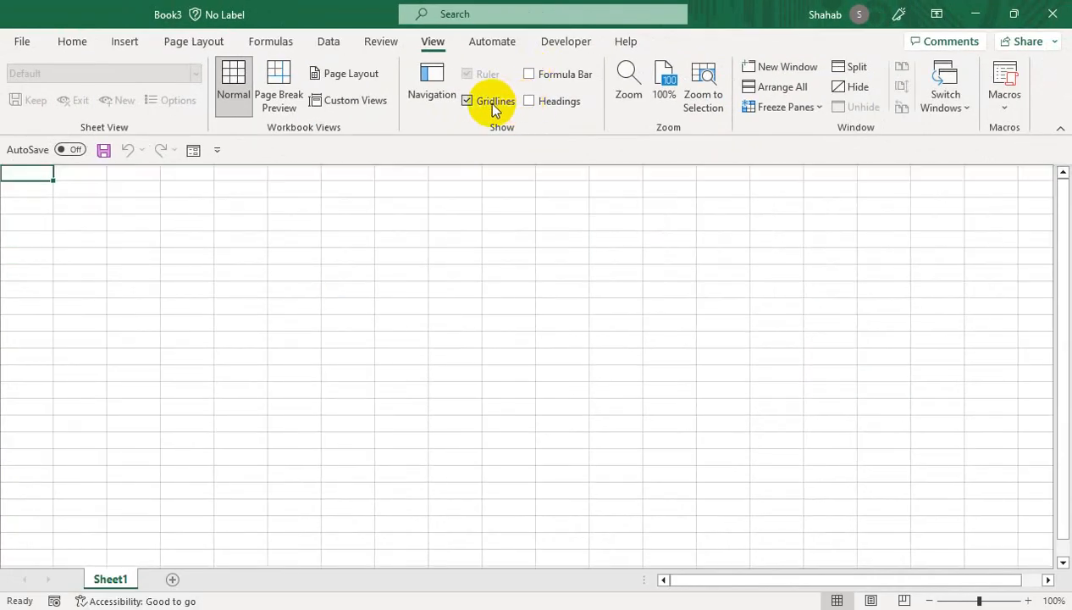
{"action": "left_click", "coordinate": [466, 101]}
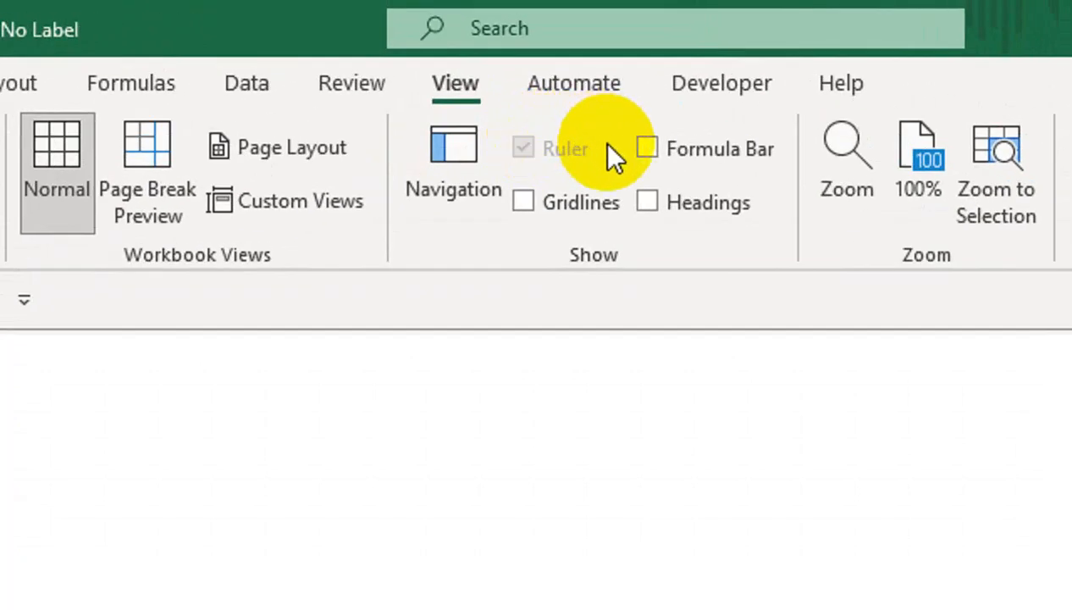
- Show the formula bar, headings and gridlines again
{"action": "left_click", "coordinate": [528, 75]}
{"action": "left_click", "coordinate": [642, 202]}
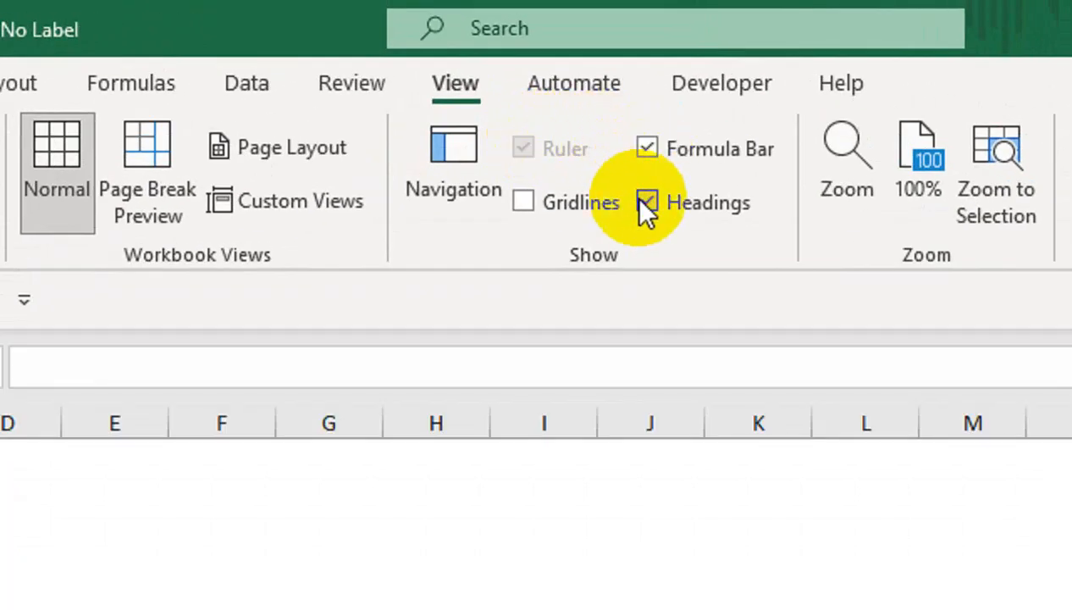
{"action": "left_click", "coordinate": [522, 203]}
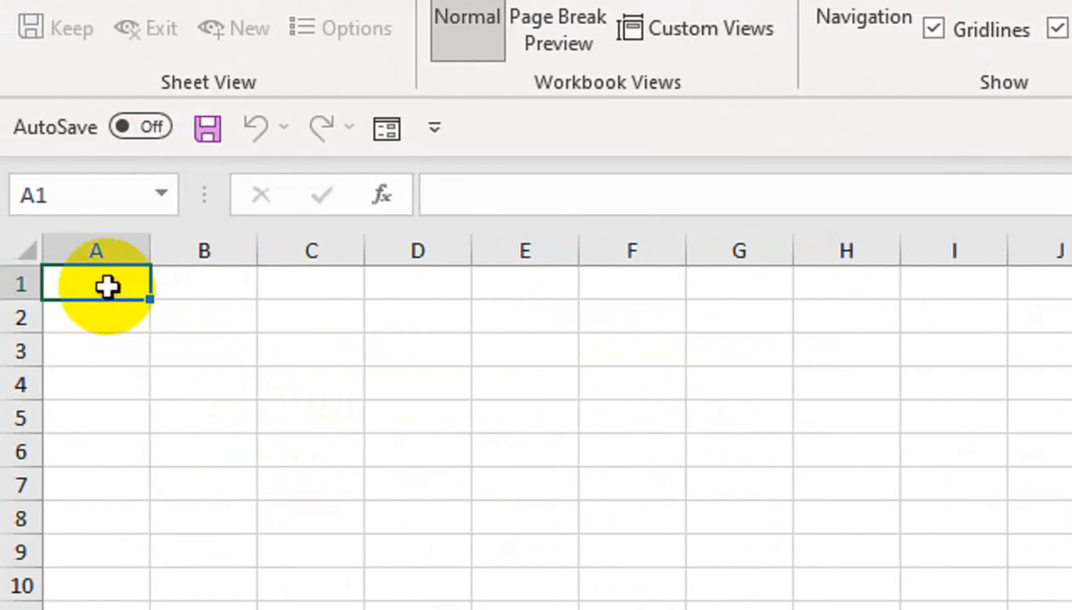
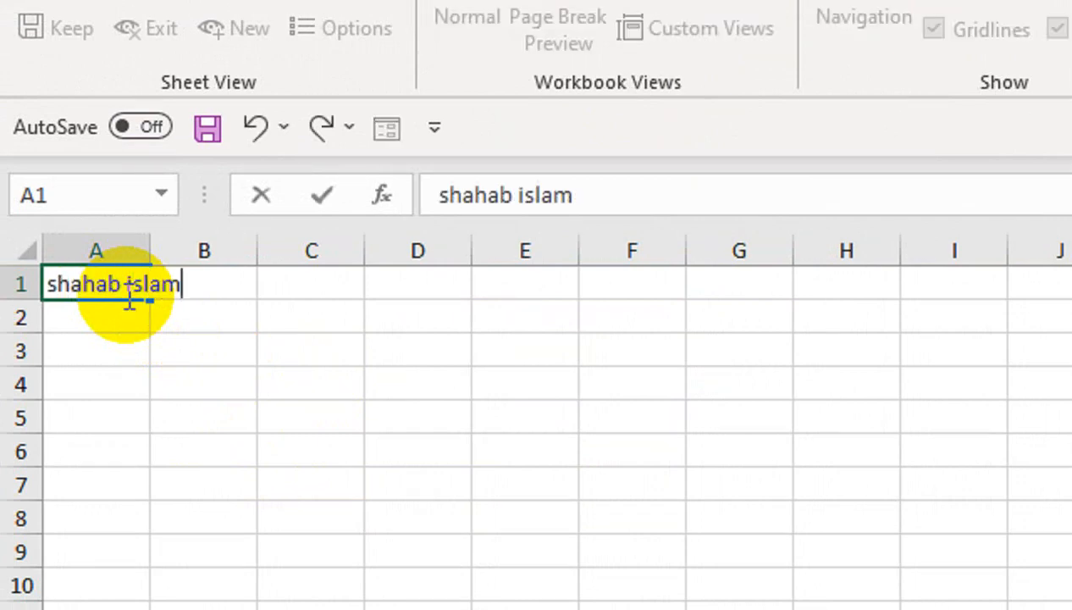
- Enter a full name in A1 and AutoFit column A to its width
{"action": "key", "text": "Tab"}
{"action": "left_click", "coordinate": [125, 294]}
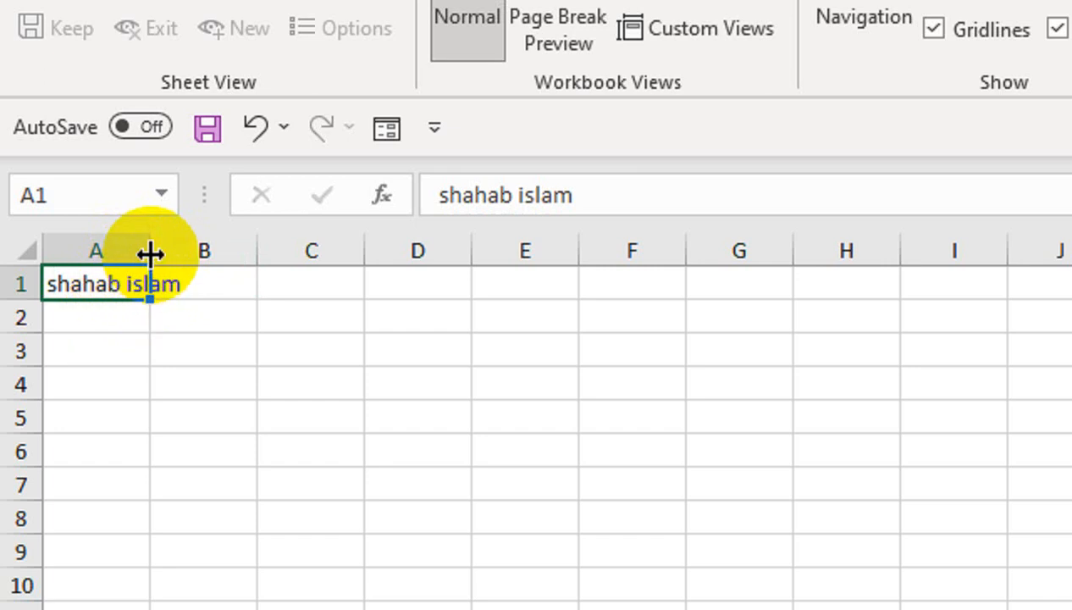
{"action": "double_click", "coordinate": [150, 252]}
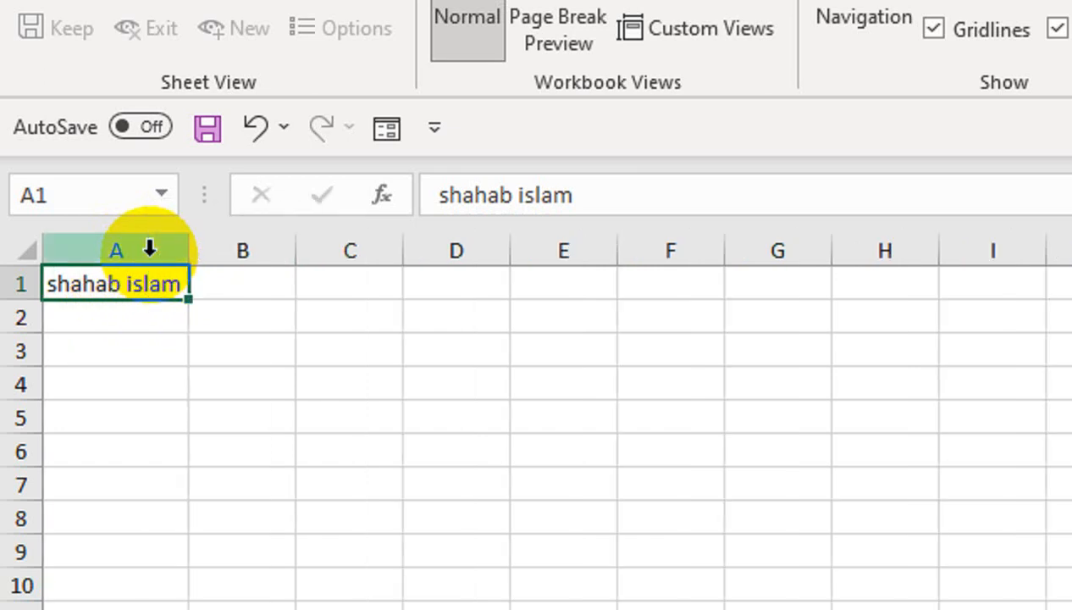
- Undo and redo the column A widening, then clear the name from A1
{"action": "key", "text": "ctrl+z"}
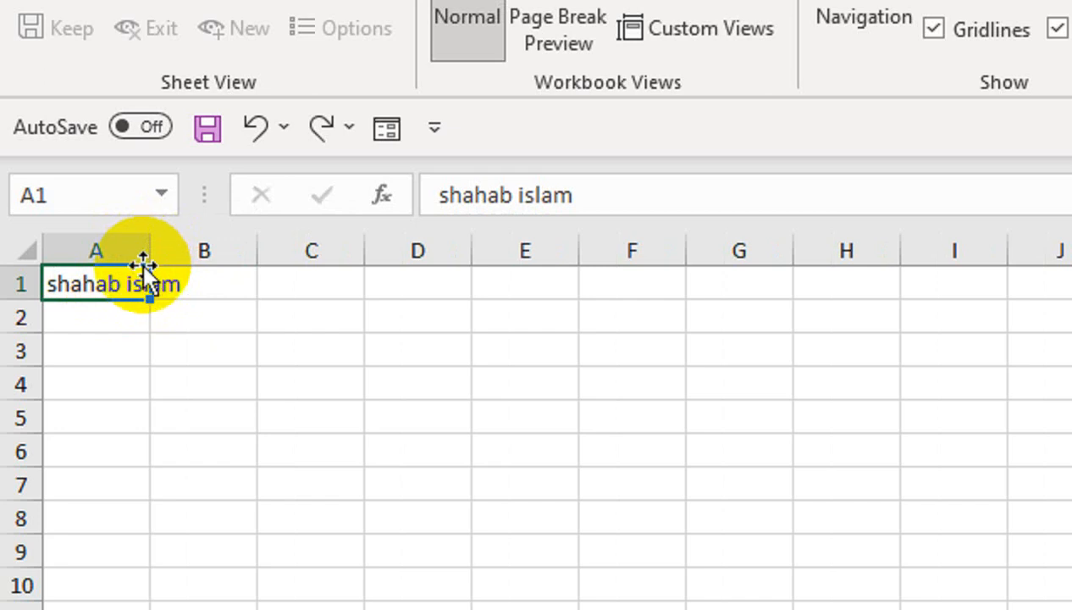
{"action": "key", "text": "alt"}
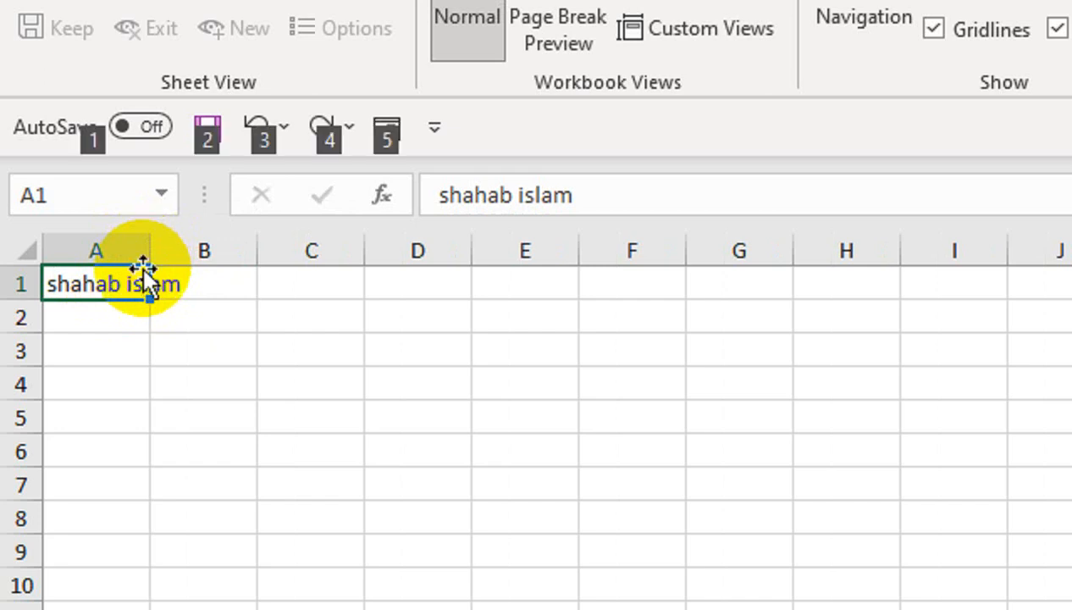
{"action": "key", "text": "4"}
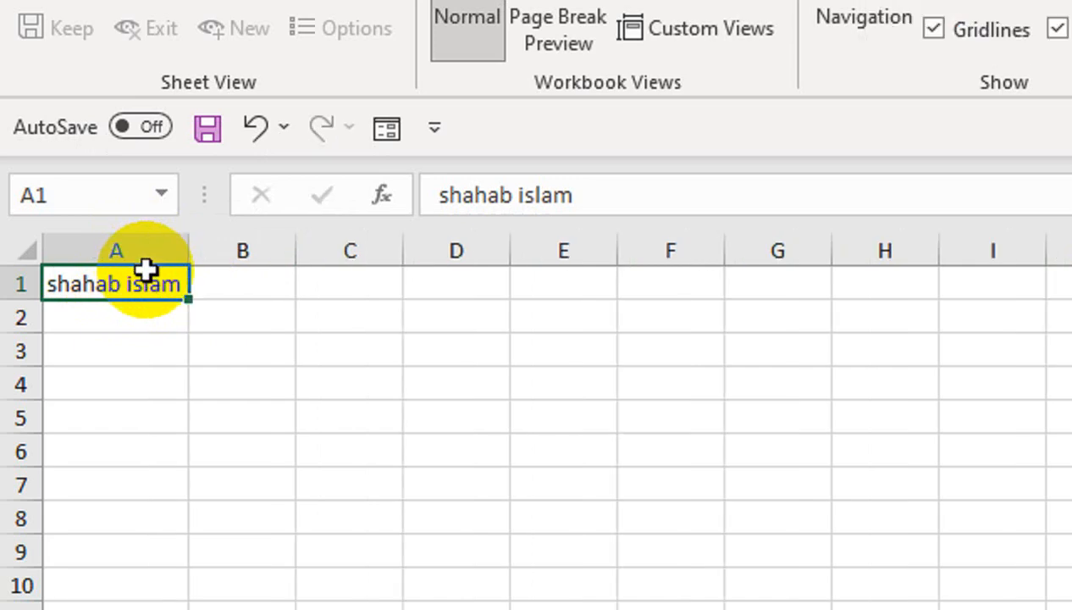
{"action": "left_click", "coordinate": [166, 255]}
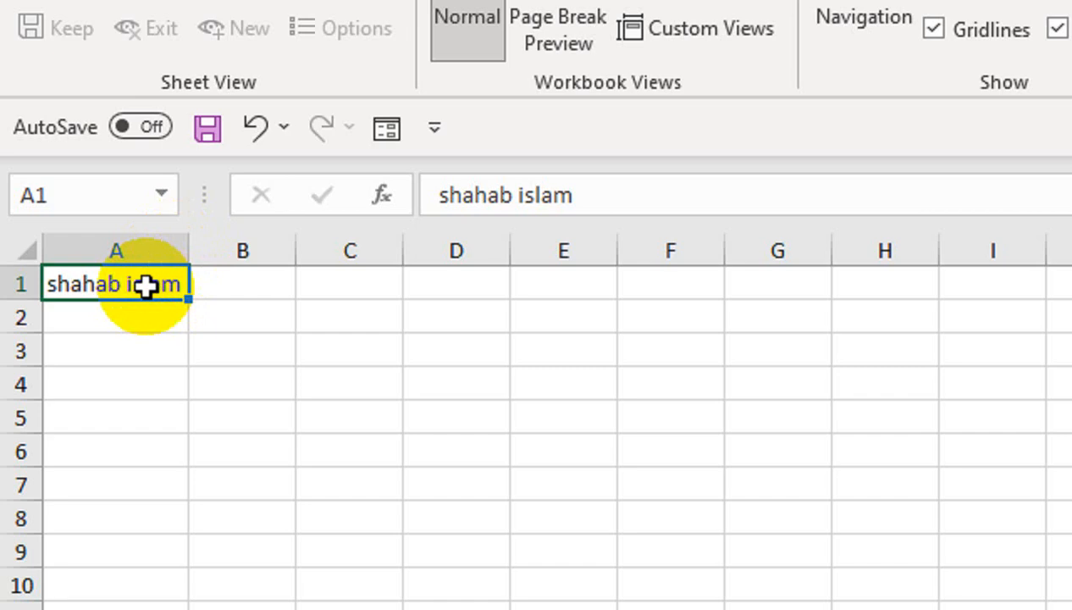
{"action": "key", "text": "Delete"}
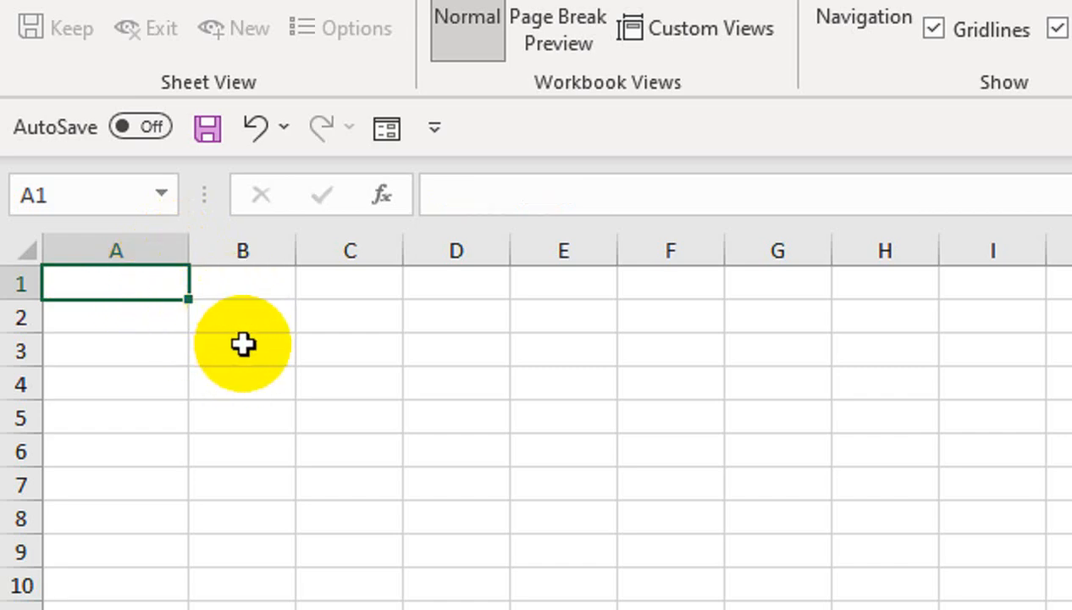
- Fill A2:A11 with weekday abbreviations starting from mon
{"action": "left_click", "coordinate": [157, 319]}
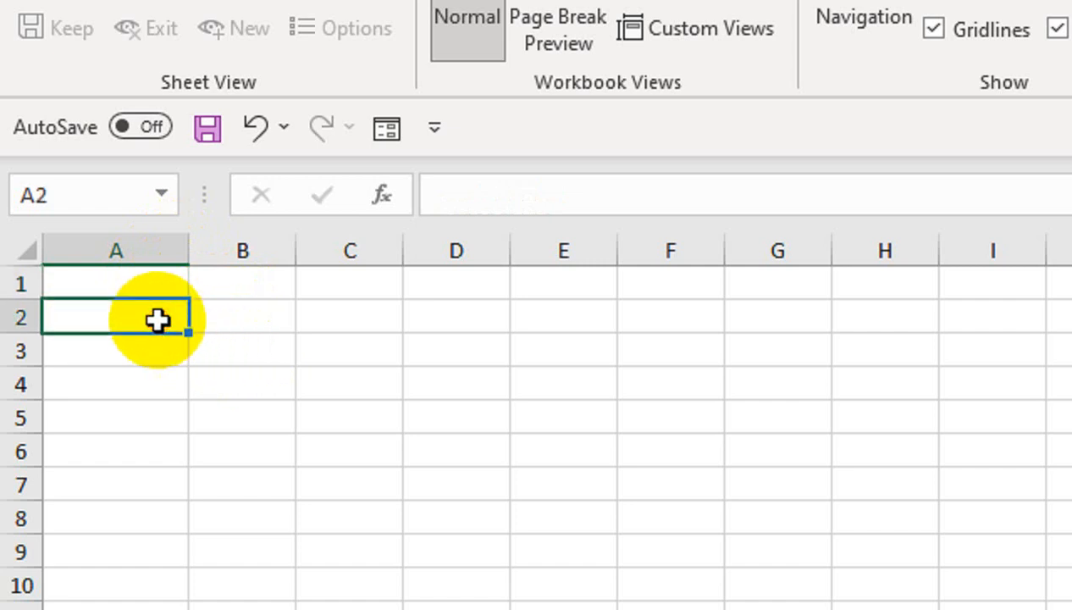
{"action": "type", "text": "mon"}
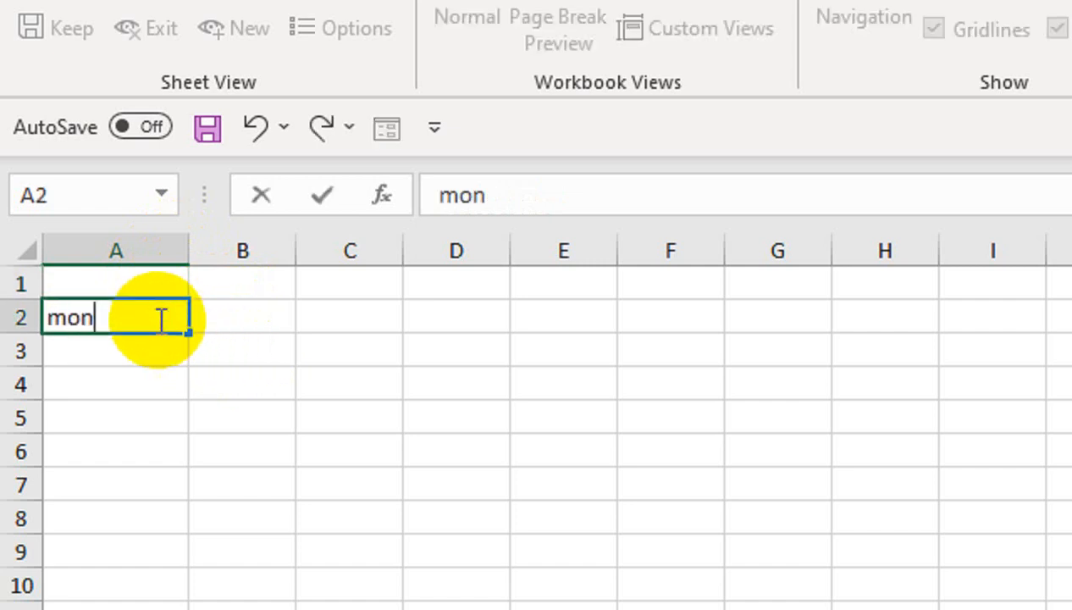
{"action": "left_click_drag", "start_coordinate": [189, 330], "coordinate": [230, 609]}
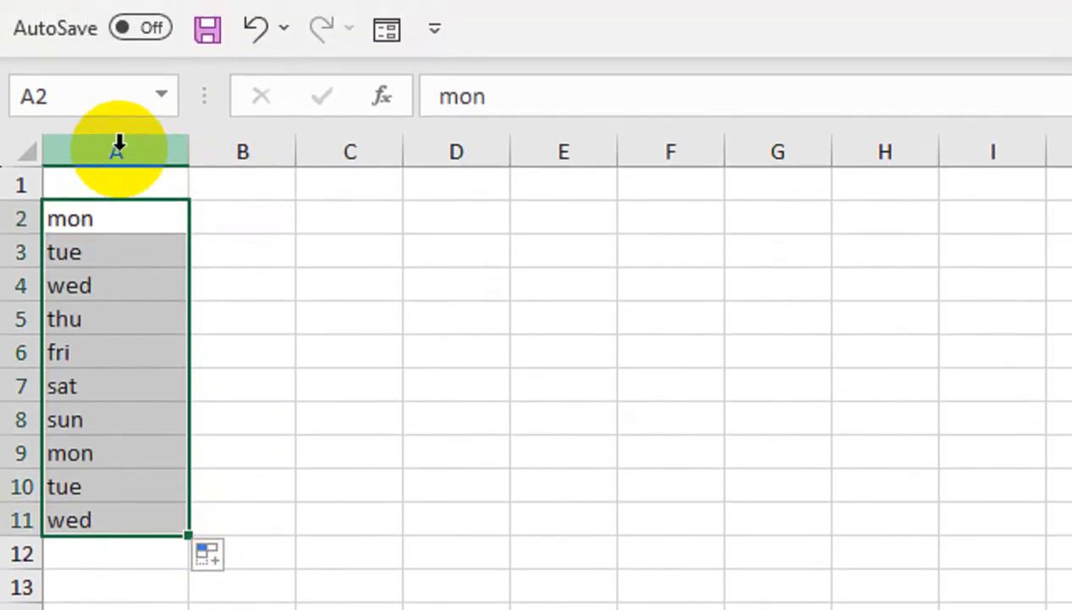
- Number B2:B11 from 1 to 10 using the fill handle
{"action": "left_click", "coordinate": [279, 230]}
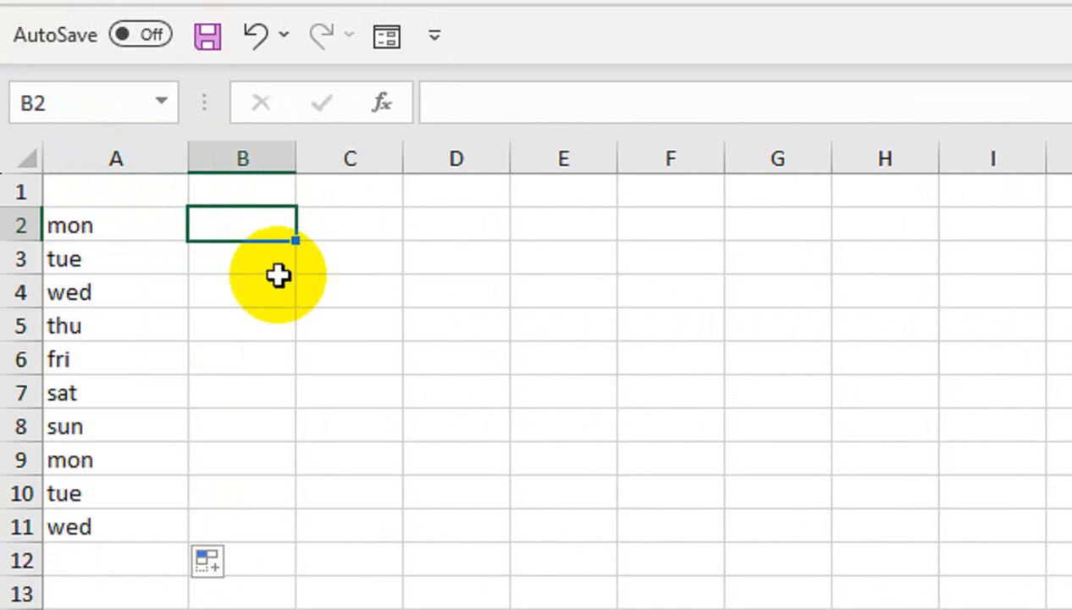
{"action": "type", "text": "1"}
{"action": "key", "text": "Return"}
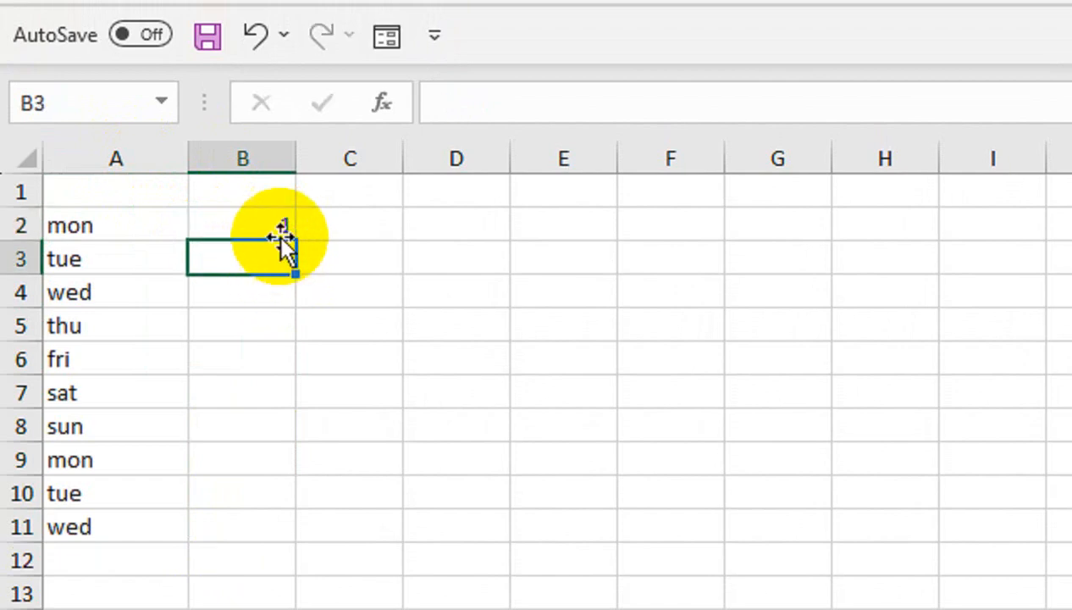
{"action": "left_click", "coordinate": [284, 224]}
{"action": "left_click_drag", "start_coordinate": [296, 240], "coordinate": [309, 543]}
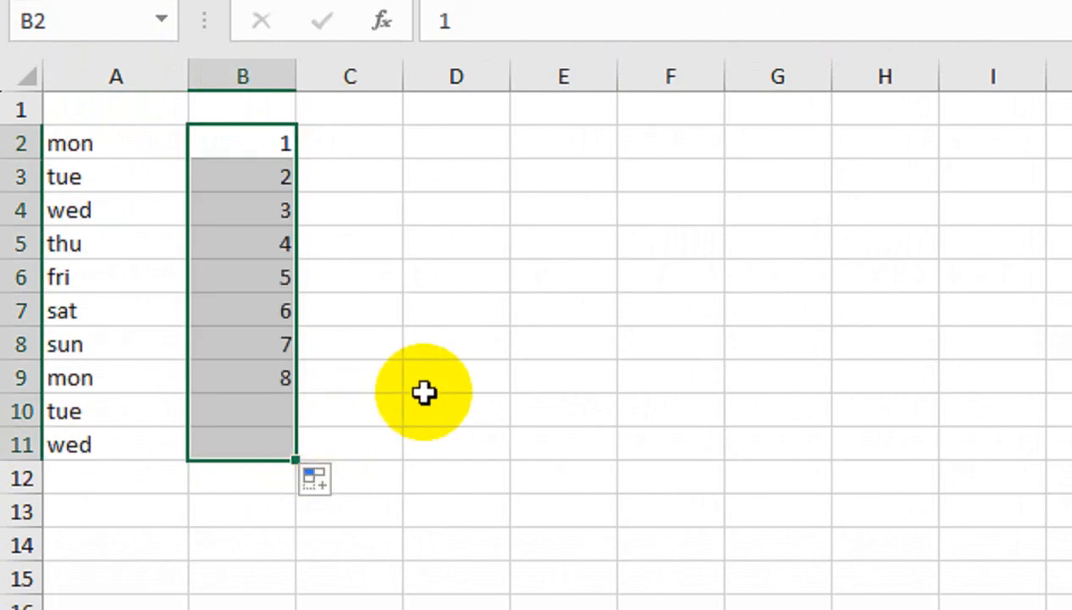
{"action": "left_click", "coordinate": [222, 74]}
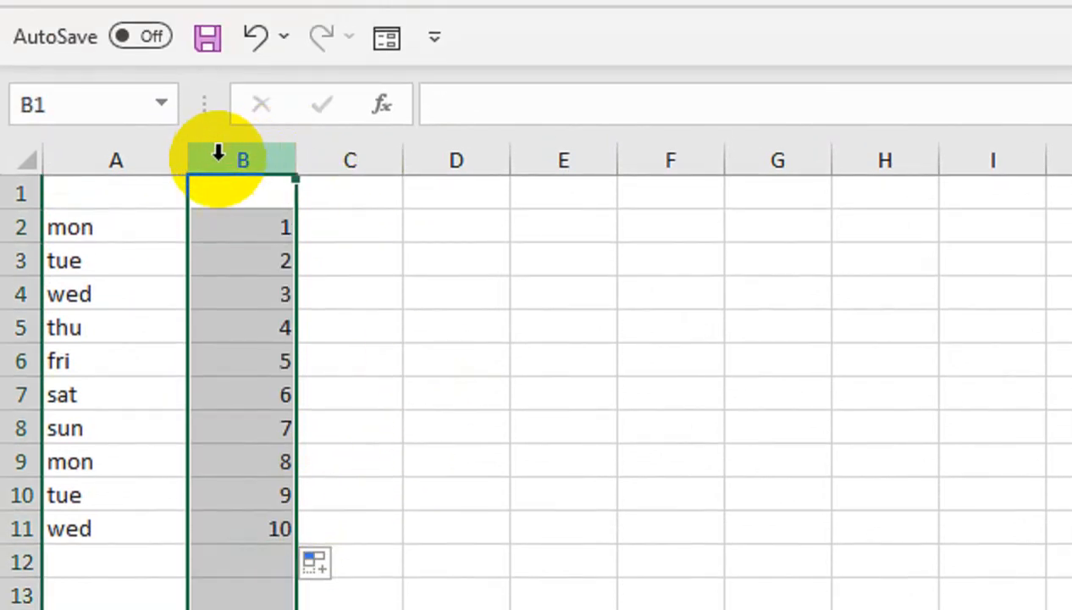
{"action": "left_click", "coordinate": [132, 153]}
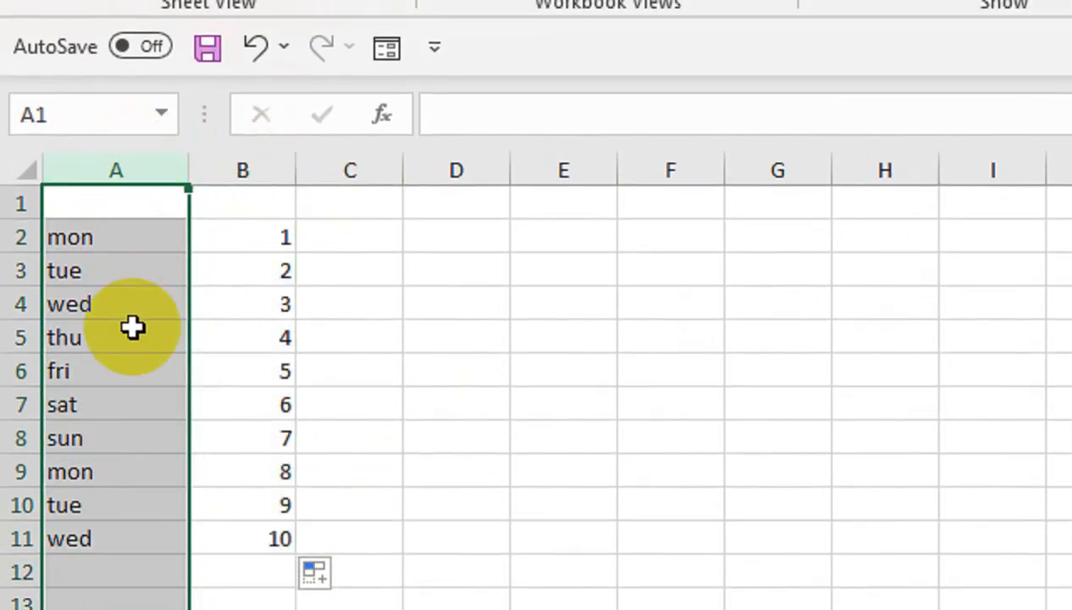
{"action": "left_click", "coordinate": [215, 169]}
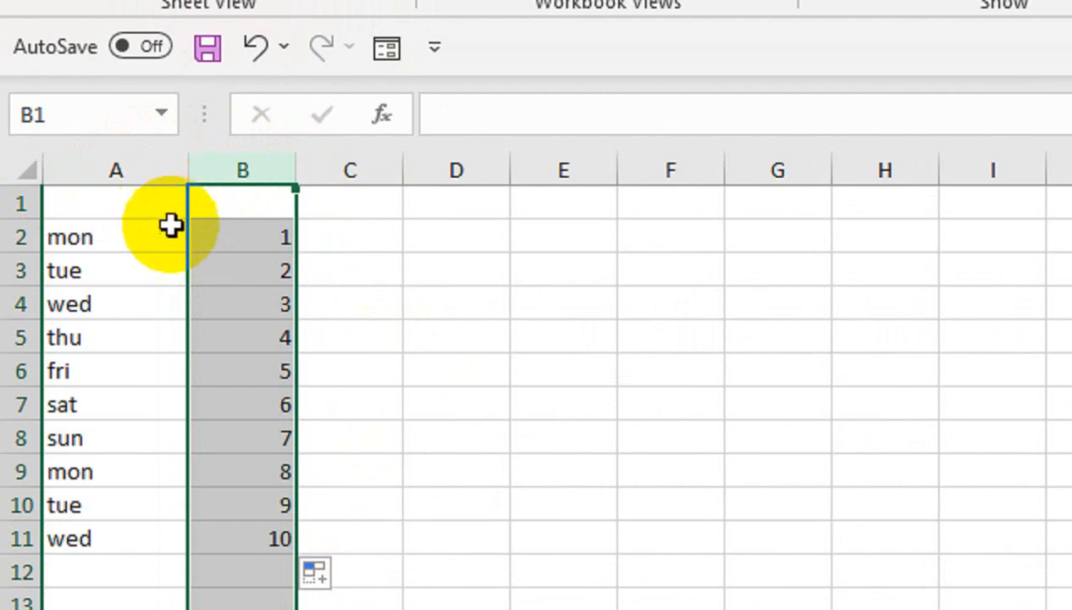
{"action": "left_click", "coordinate": [241, 333]}
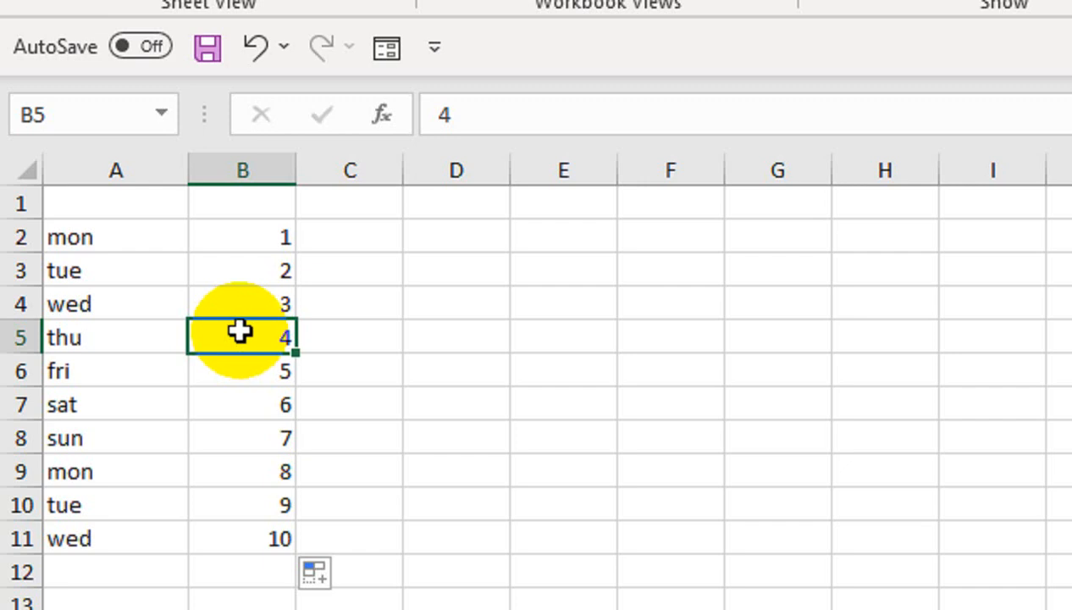
{"action": "key", "text": "ctrl+space"}
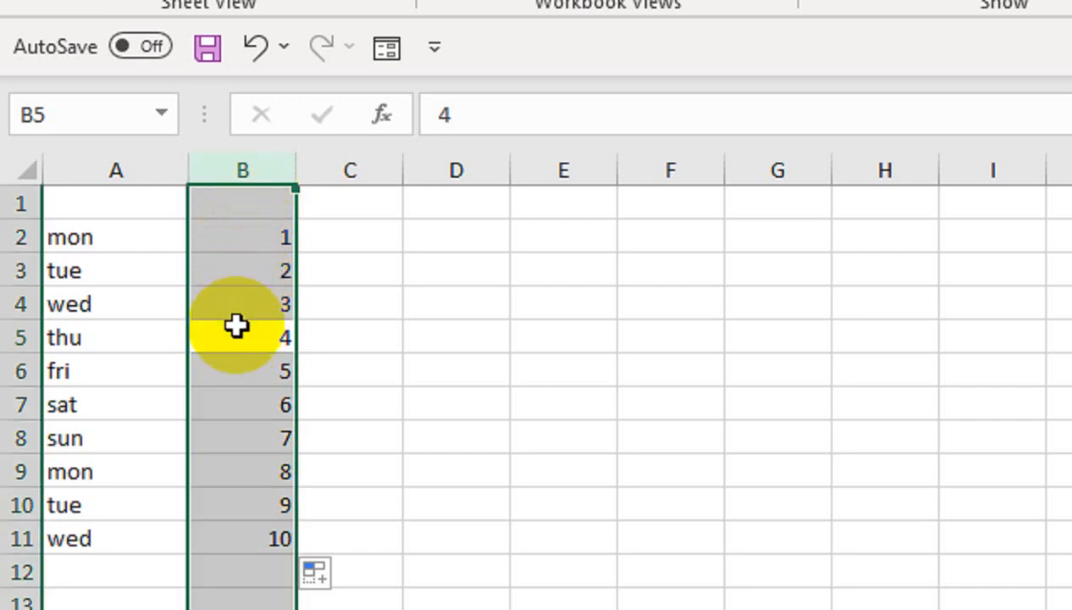
{"action": "key", "text": "Left"}
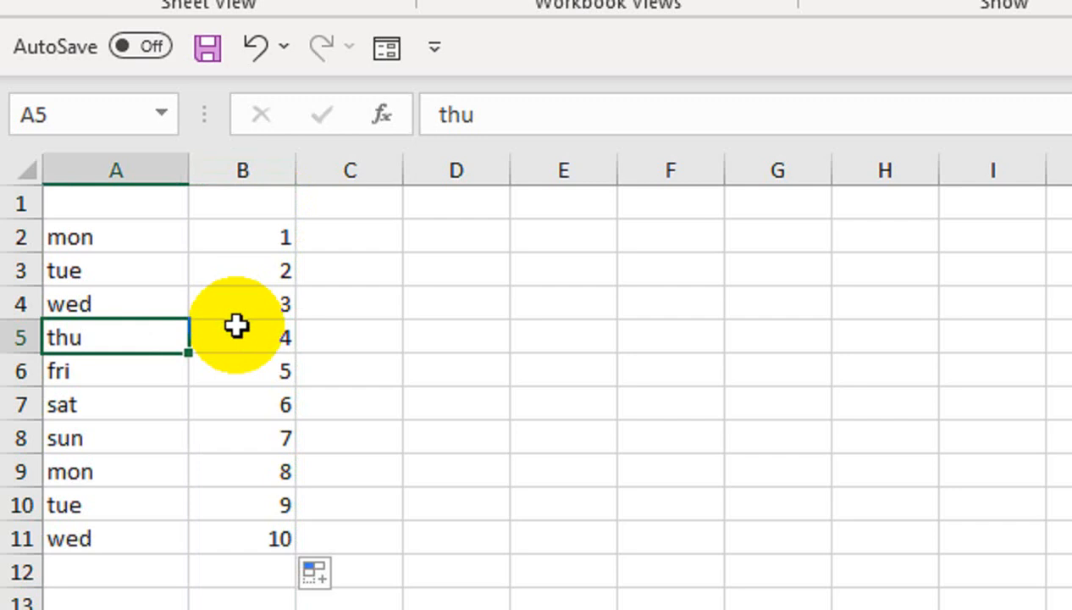
{"action": "key", "text": "ctrl+space"}
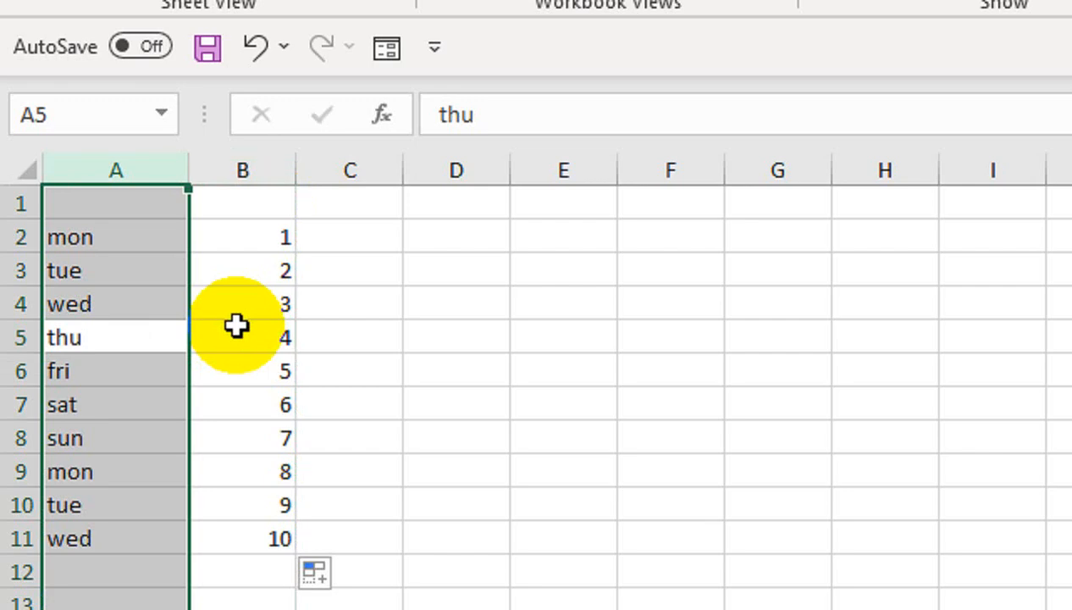
{"action": "key", "text": "ctrl+shift+plus"}
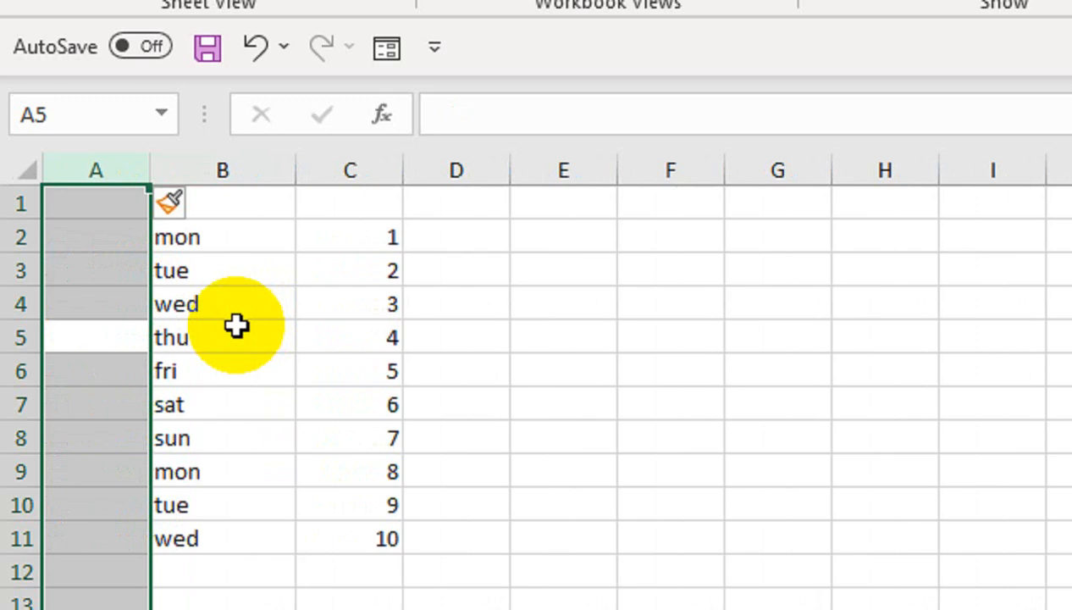
{"action": "key", "text": "ctrl+shift+plus"}
{"action": "key", "text": "ctrl+shift+plus"}
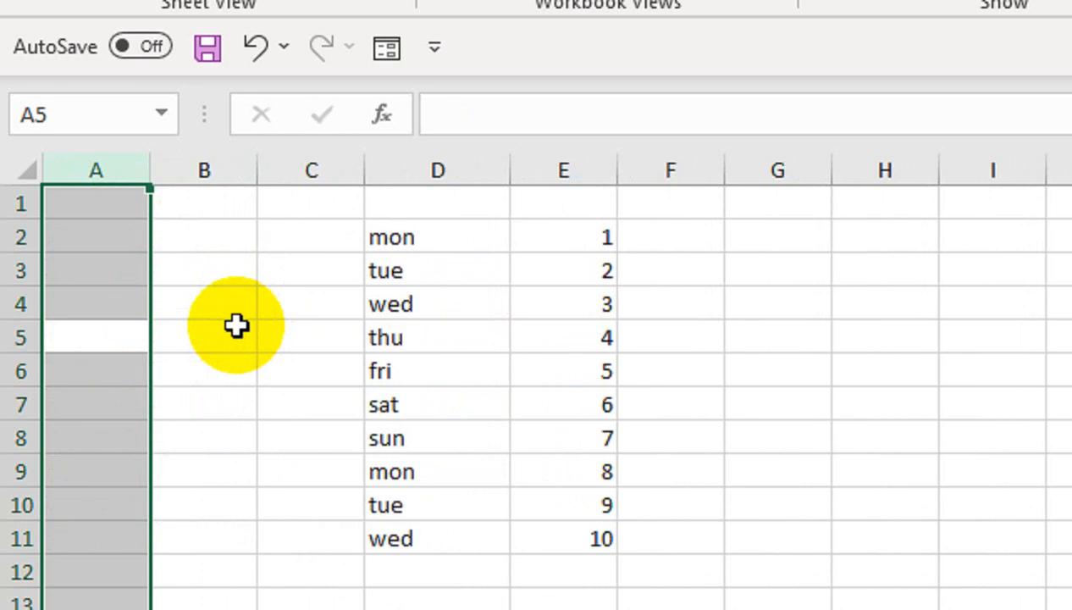
{"action": "key", "text": "ctrl+minus"}
{"action": "key", "text": "ctrl+minus"}
{"action": "key", "text": "ctrl+minus"}
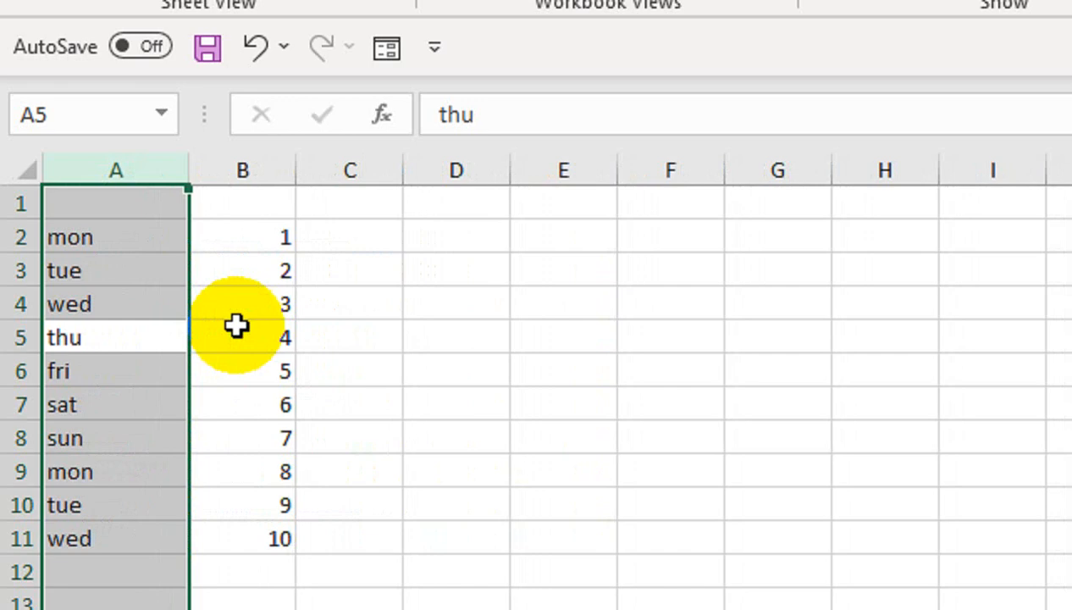
{"action": "left_click", "coordinate": [165, 341]}
{"action": "left_click", "coordinate": [91, 404]}
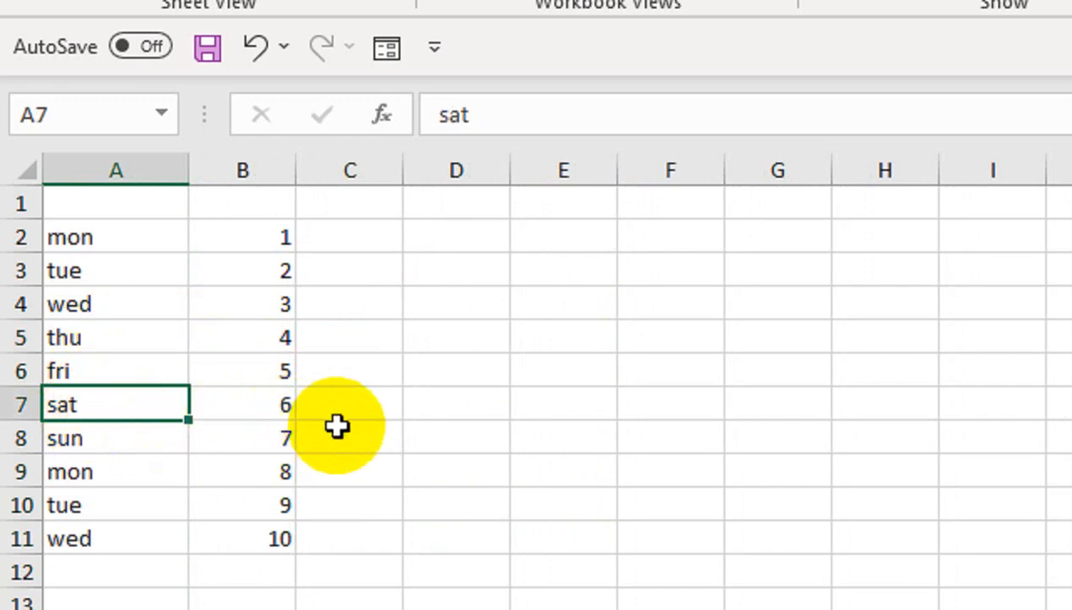
{"action": "key", "text": "shift+space"}
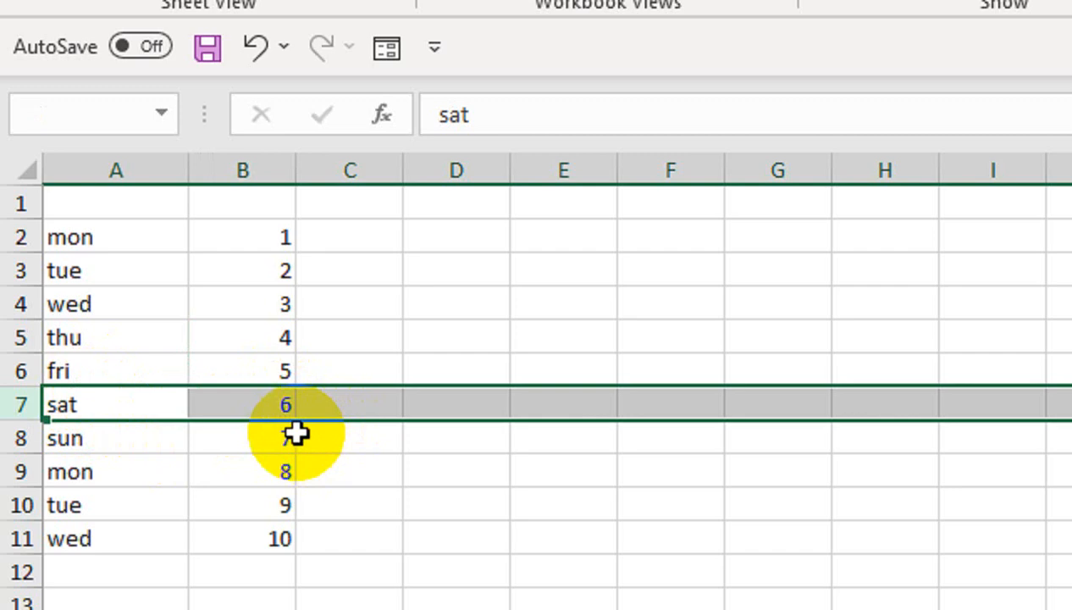
{"action": "key", "text": "ctrl+shift+plus"}
{"action": "key", "text": "ctrl+shift+plus"}
{"action": "key", "text": "ctrl+shift+plus"}
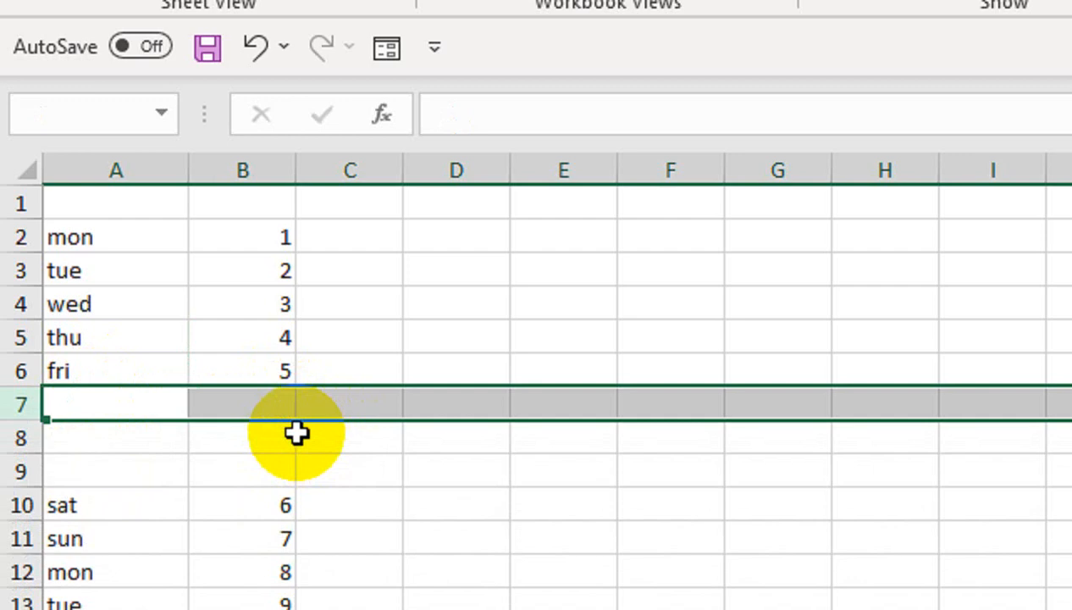
{"action": "key", "text": "ctrl+minus"}
{"action": "key", "text": "ctrl+minus"}
{"action": "key", "text": "ctrl+minus"}
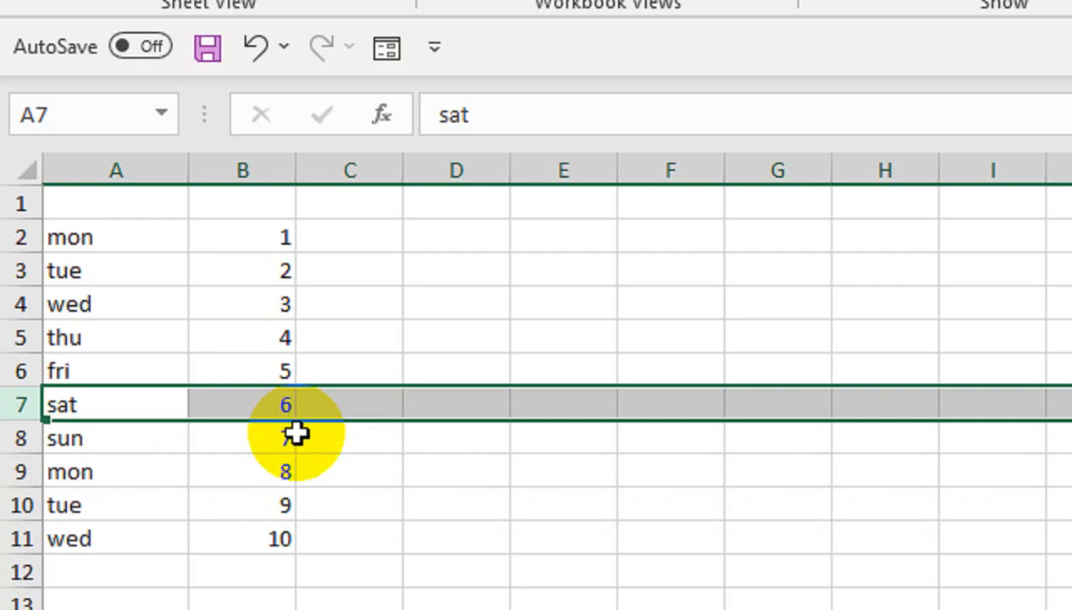
- Select the whole A2:B11 data block with Ctrl+A from inside the list
{"action": "left_click", "coordinate": [197, 276]}
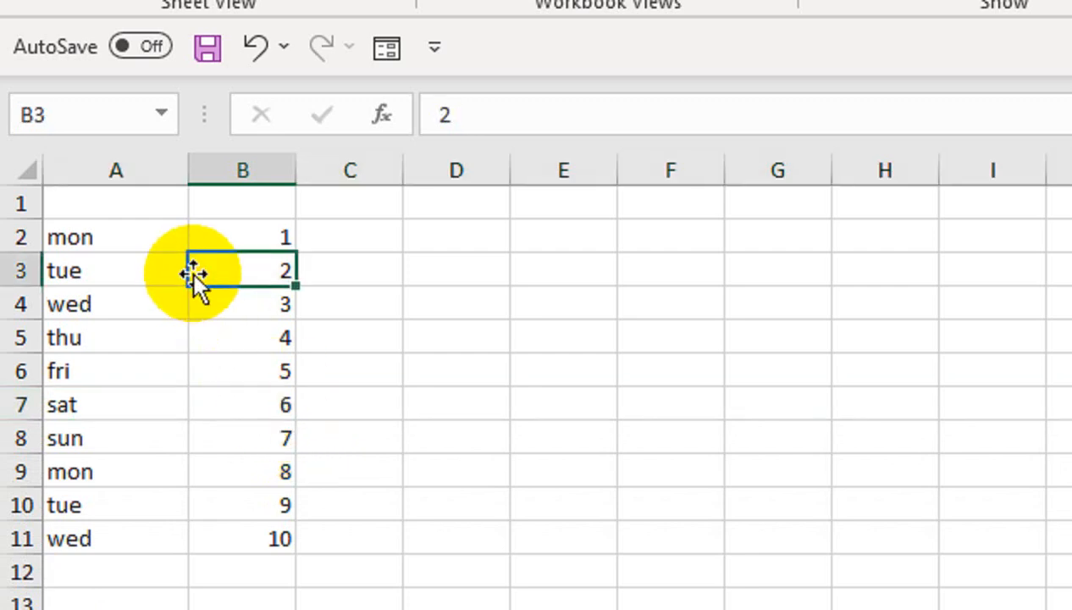
{"action": "left_click", "coordinate": [146, 279]}
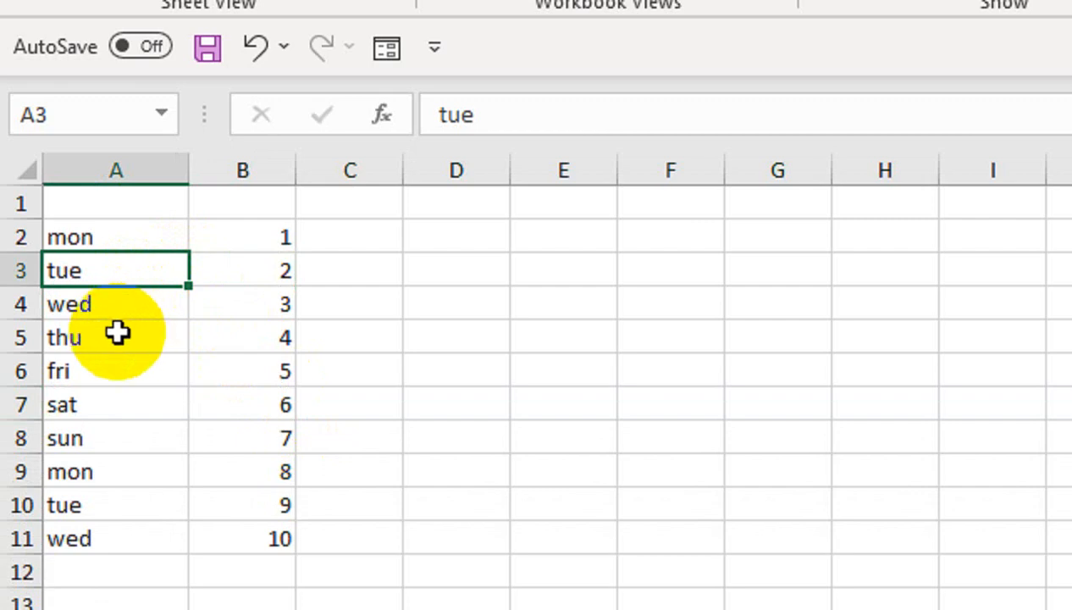
{"action": "key", "text": "ctrl+a"}
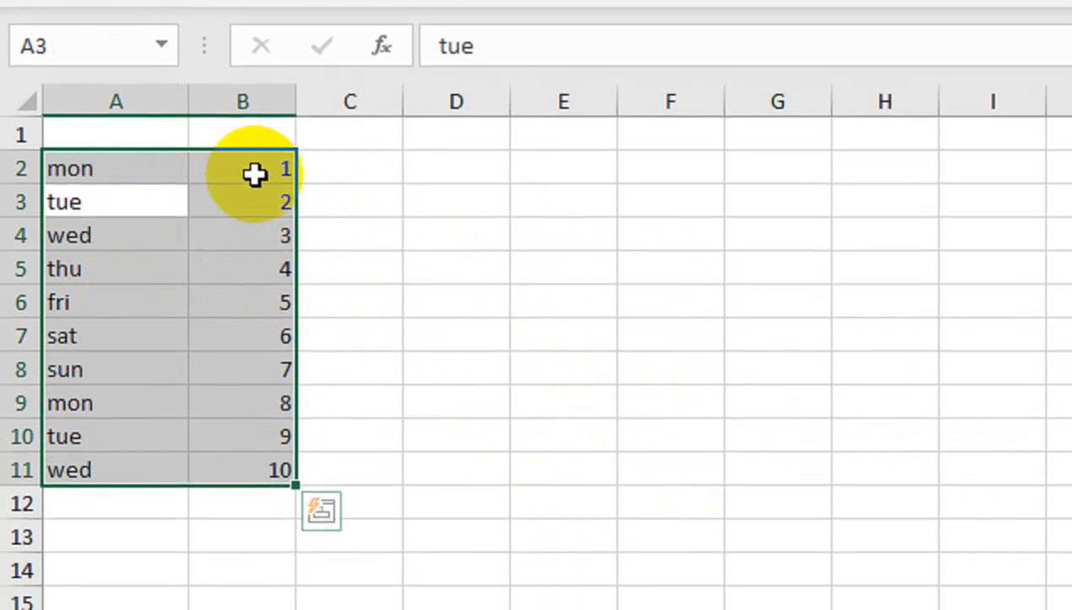
{"action": "left_click", "coordinate": [193, 224]}
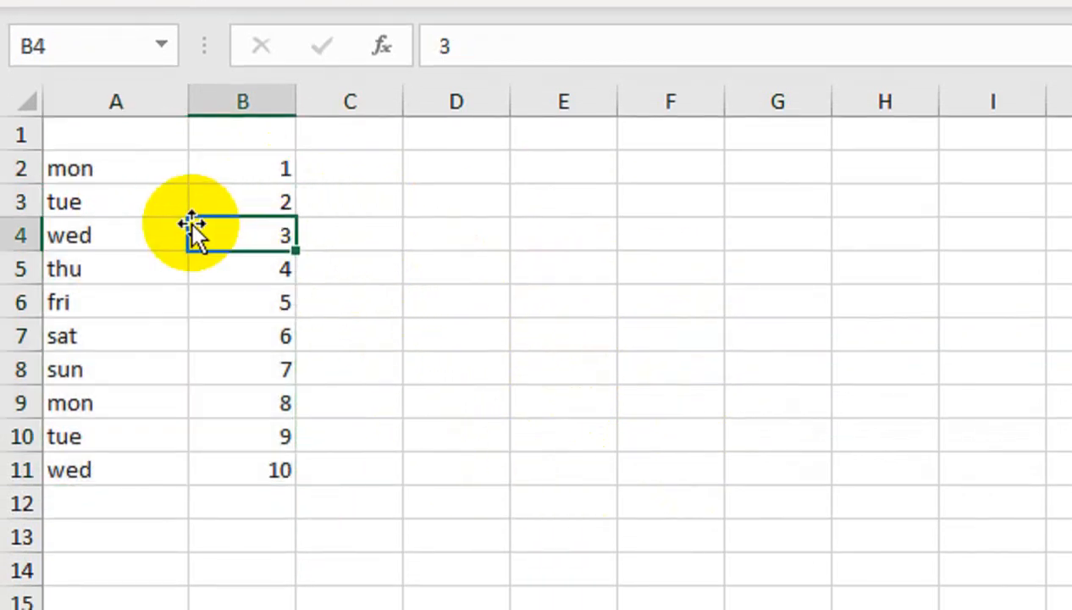
{"action": "key", "text": "ctrl+a"}
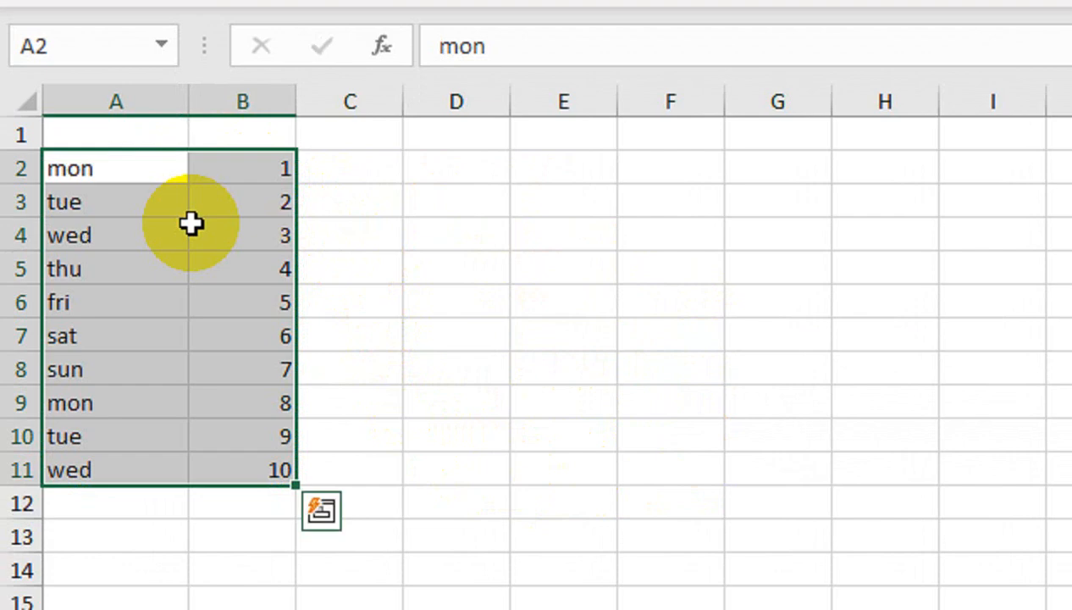
{"action": "left_click", "coordinate": [191, 222]}
{"action": "left_click", "coordinate": [146, 221]}
- Select the entire worksheet with a double Ctrl+A and with the Select All corner
{"action": "left_click", "coordinate": [172, 161]}
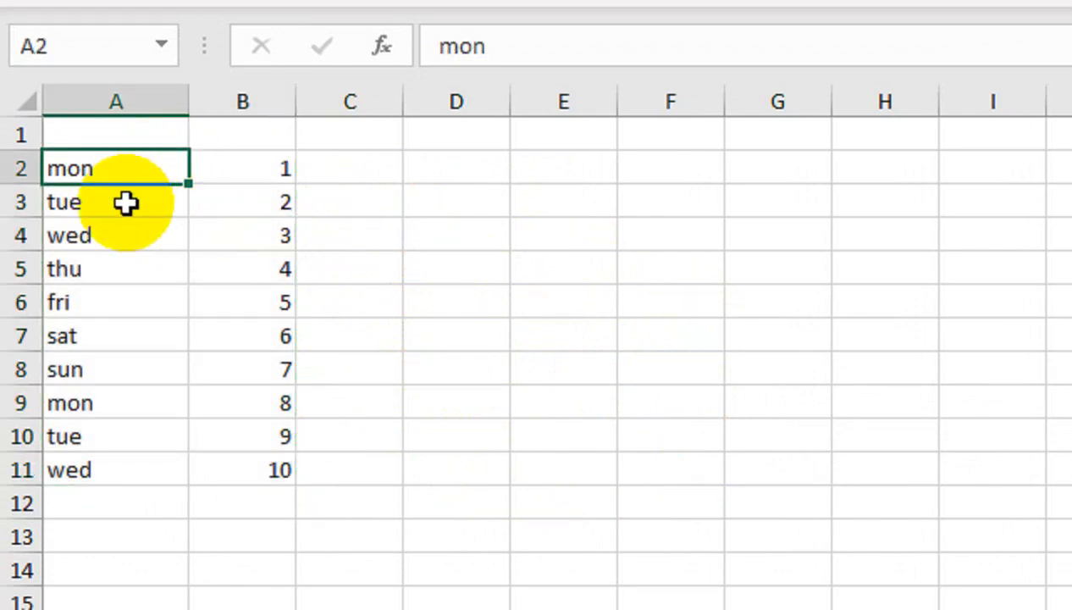
{"action": "left_click", "coordinate": [74, 464]}
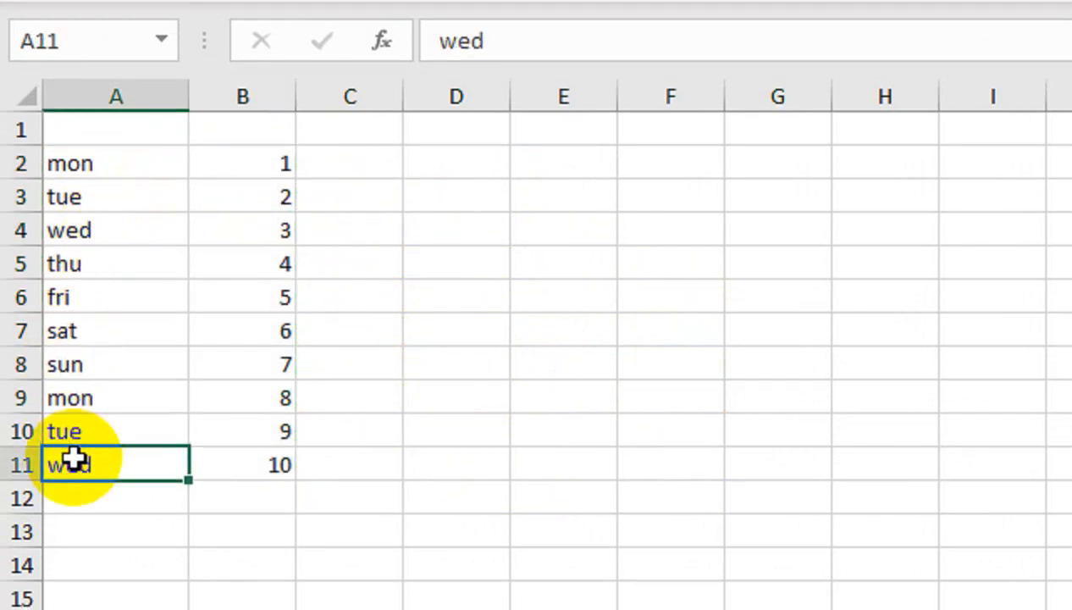
{"action": "key", "text": "ctrl+a"}
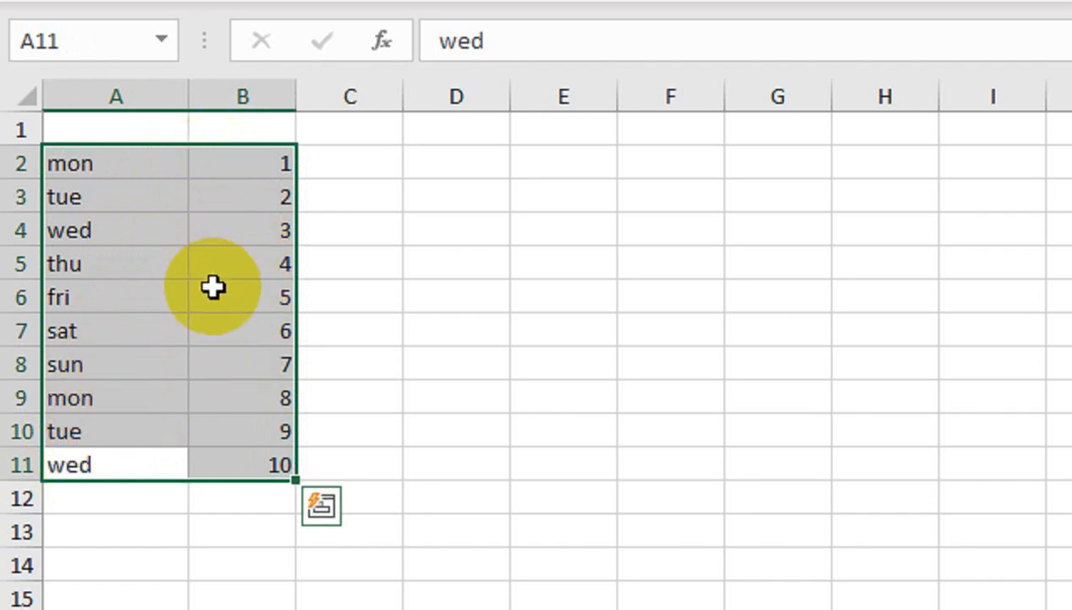
{"action": "key", "text": "ctrl+a"}
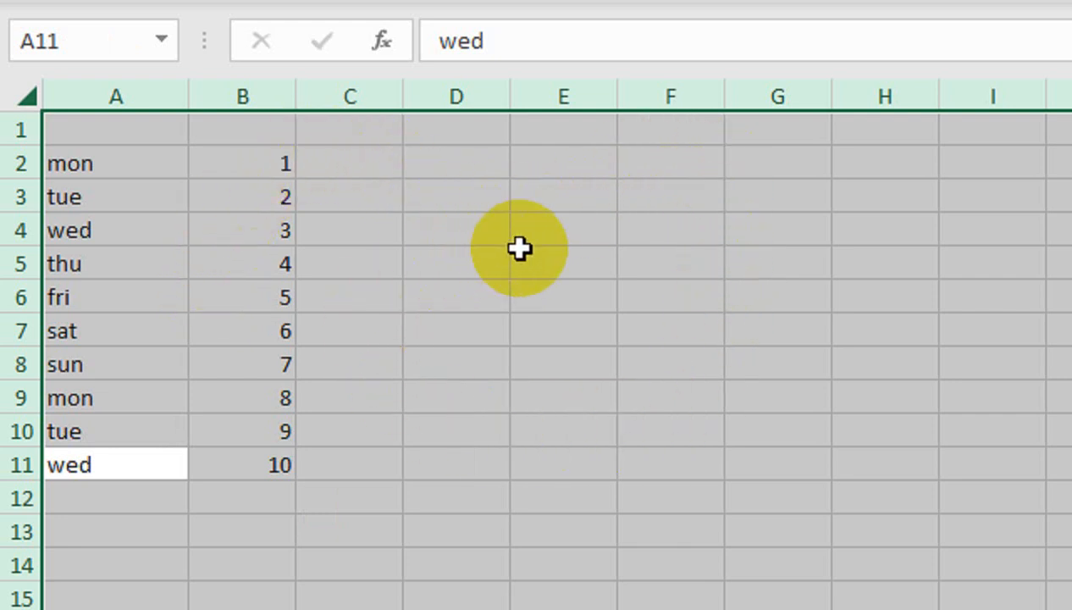
{"action": "left_click", "coordinate": [285, 169]}
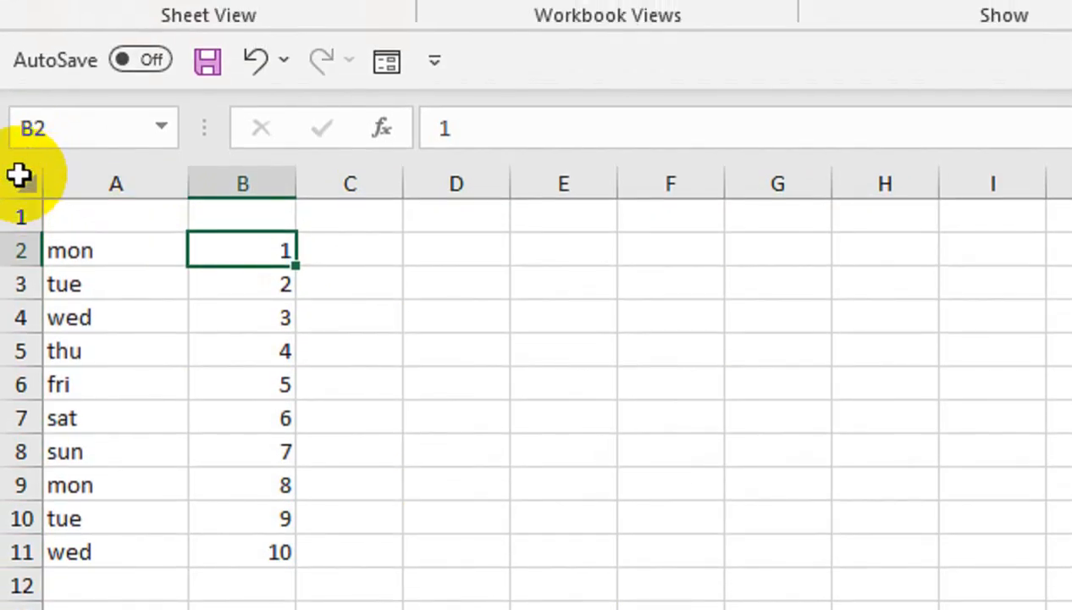
{"action": "left_click", "coordinate": [19, 175]}
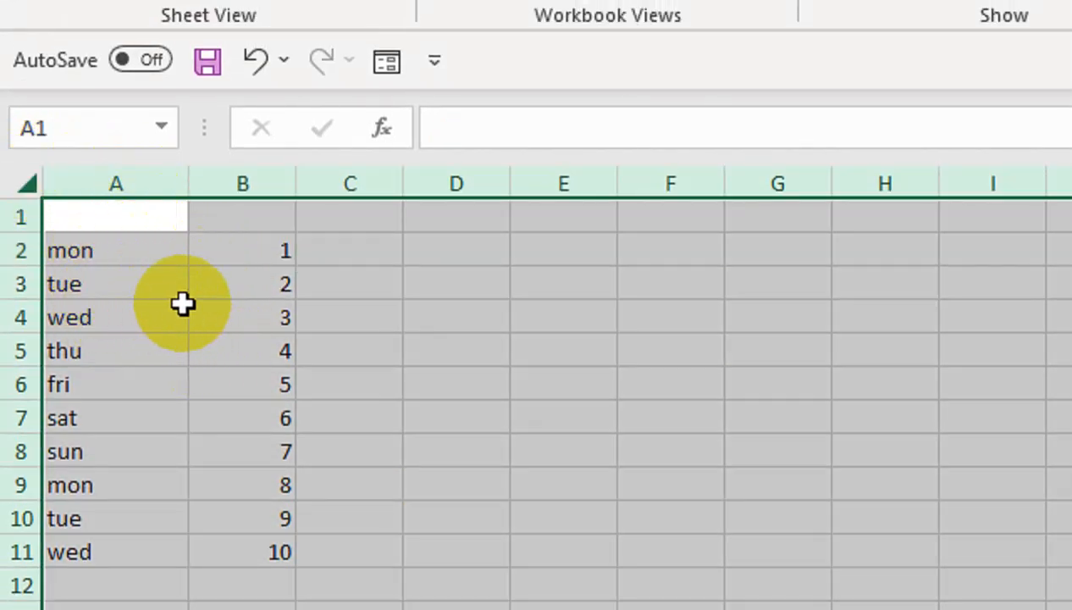
- Select the A2:B11 data block again with Ctrl+A from the thu cell A5
{"action": "left_click", "coordinate": [173, 330]}
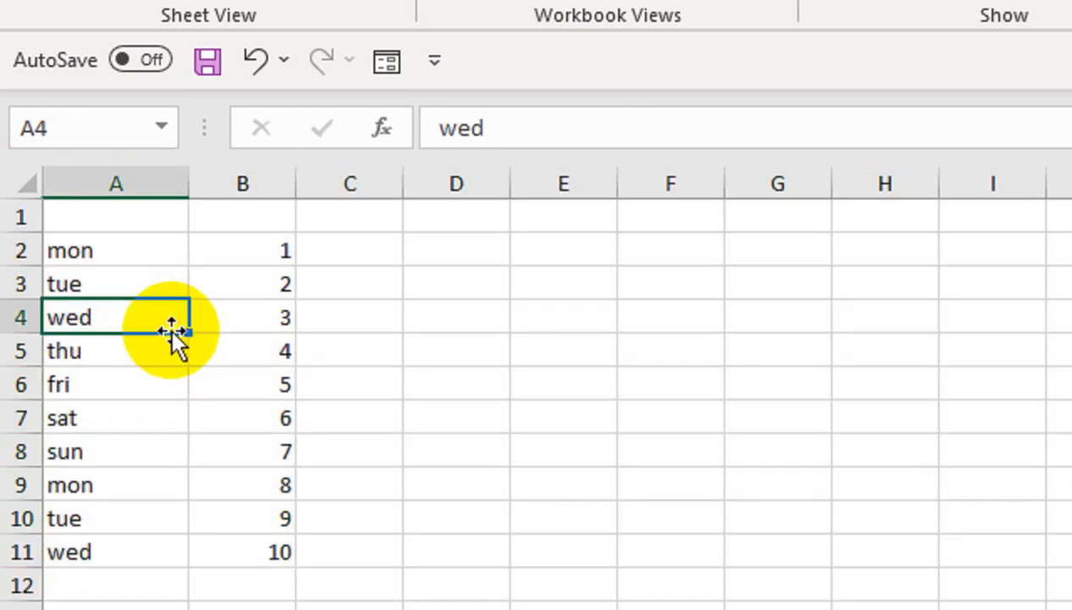
{"action": "left_click", "coordinate": [506, 352]}
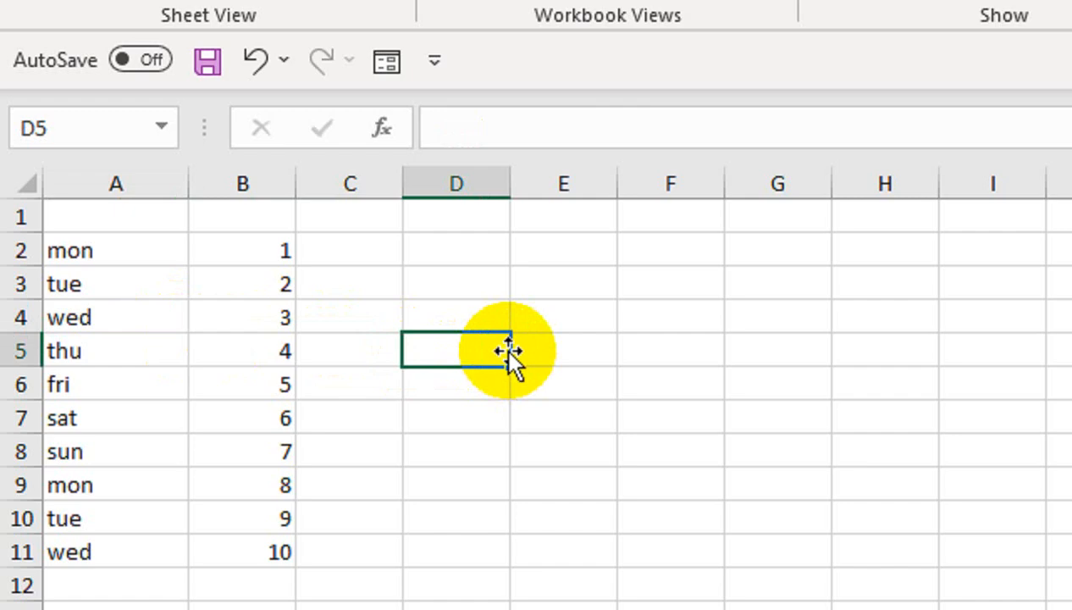
{"action": "left_click", "coordinate": [184, 347]}
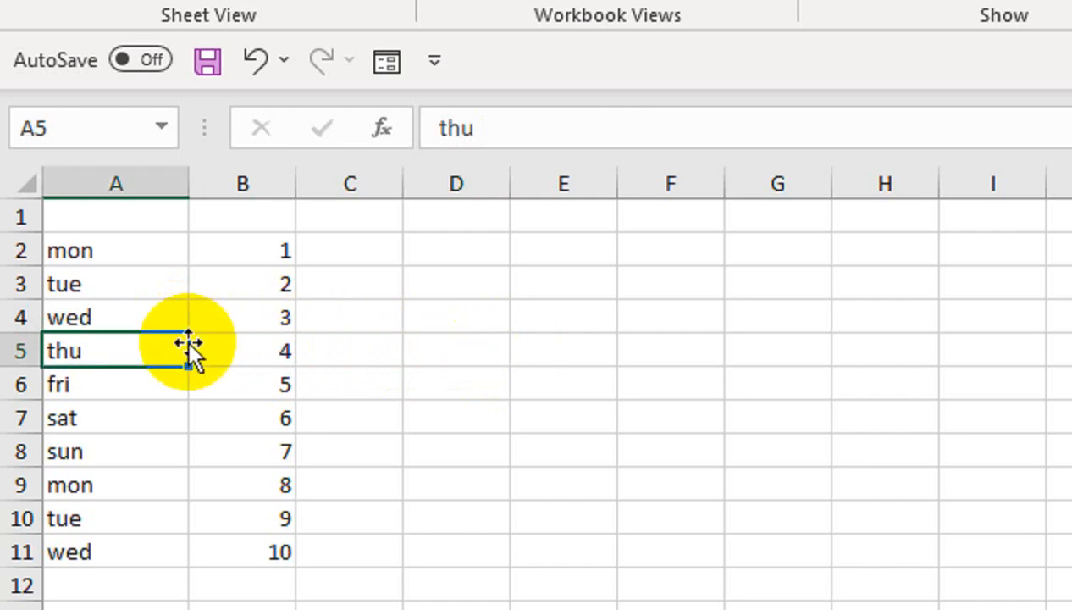
{"action": "key", "text": "ctrl+a"}
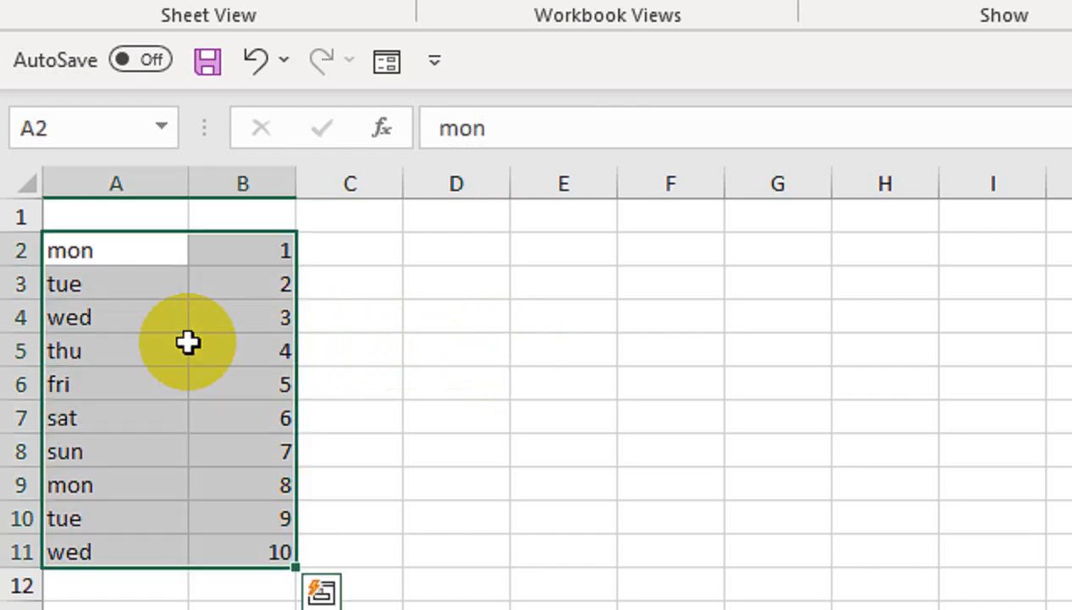
- Select mon to sun with their numbers in A2:B8
{"action": "left_click", "coordinate": [375, 359]}
{"action": "left_click", "coordinate": [145, 258]}
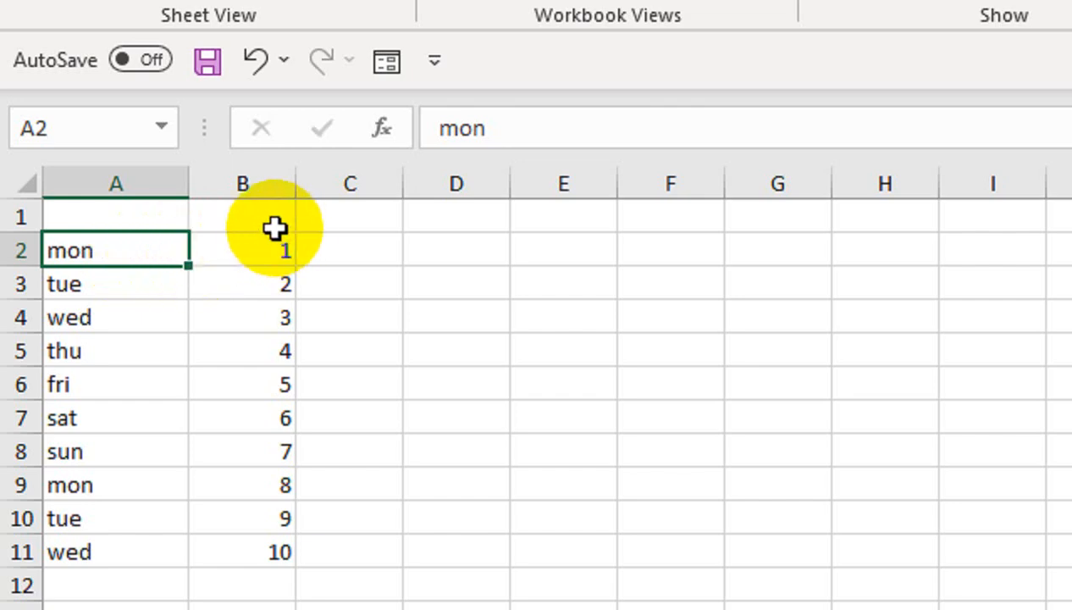
{"action": "left_click_drag", "start_coordinate": [167, 244], "coordinate": [232, 387]}
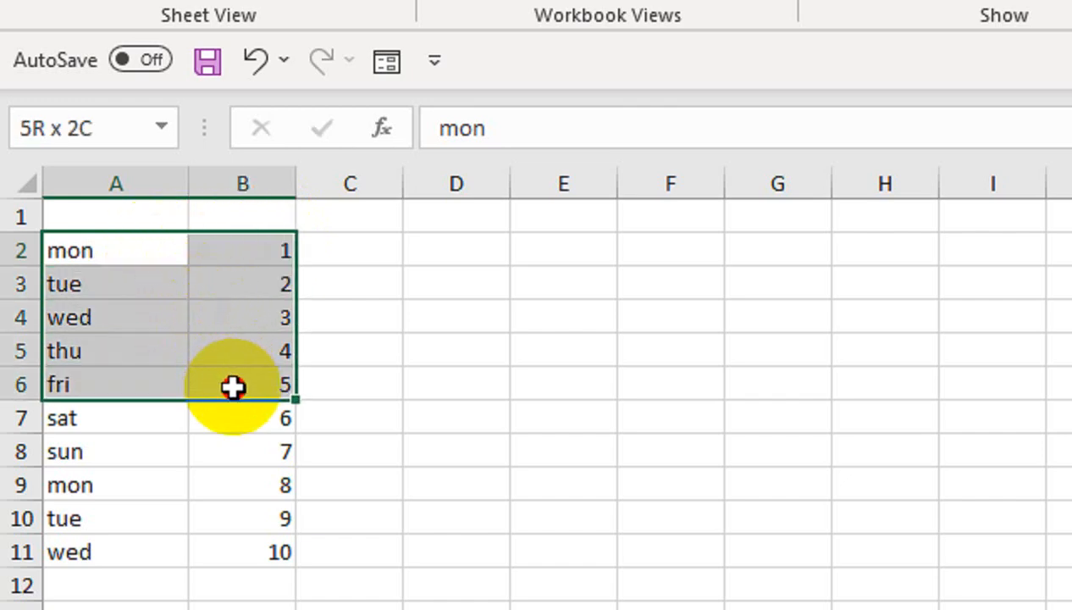
{"action": "left_click_drag", "start_coordinate": [232, 387], "coordinate": [245, 447]}
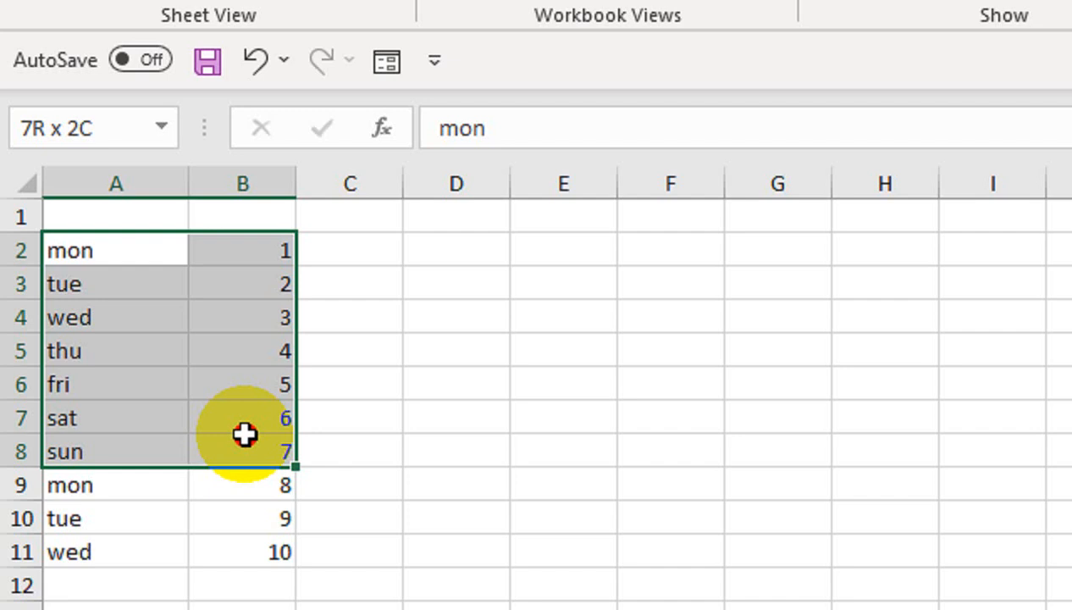
{"action": "left_click_drag", "start_coordinate": [244, 433], "coordinate": [280, 418]}
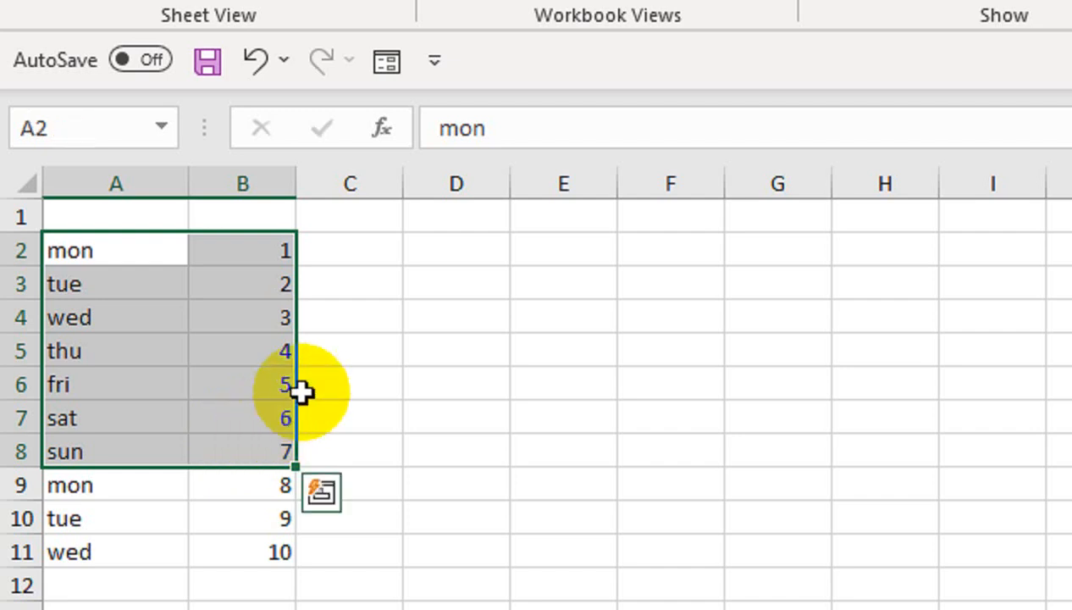
- Select the day names A2:A8, then the mon–thu block A2:B5
{"action": "left_click", "coordinate": [354, 351]}
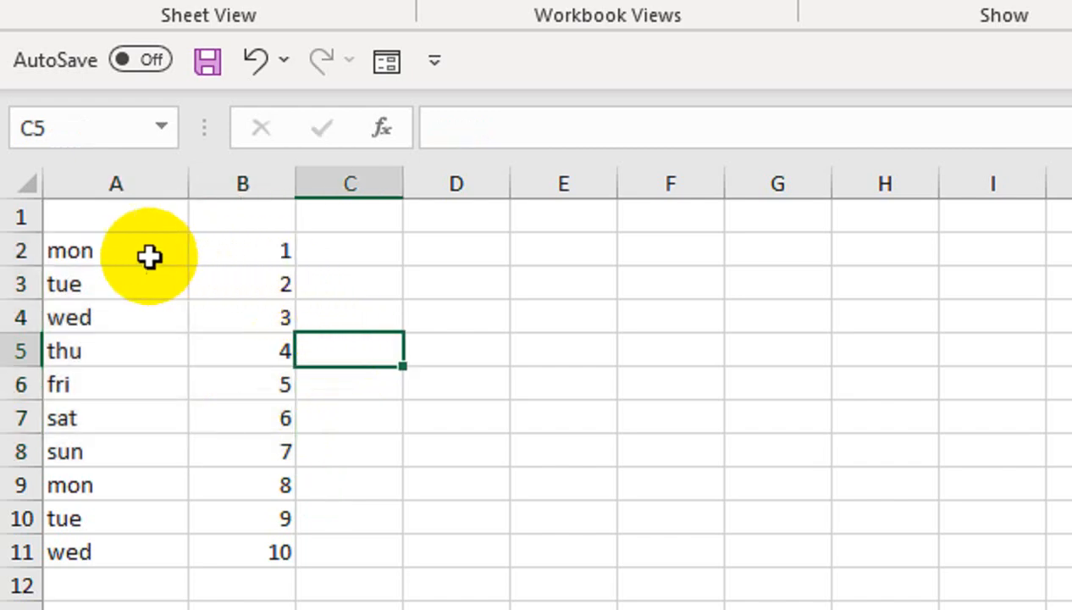
{"action": "left_click_drag", "start_coordinate": [135, 255], "coordinate": [123, 452]}
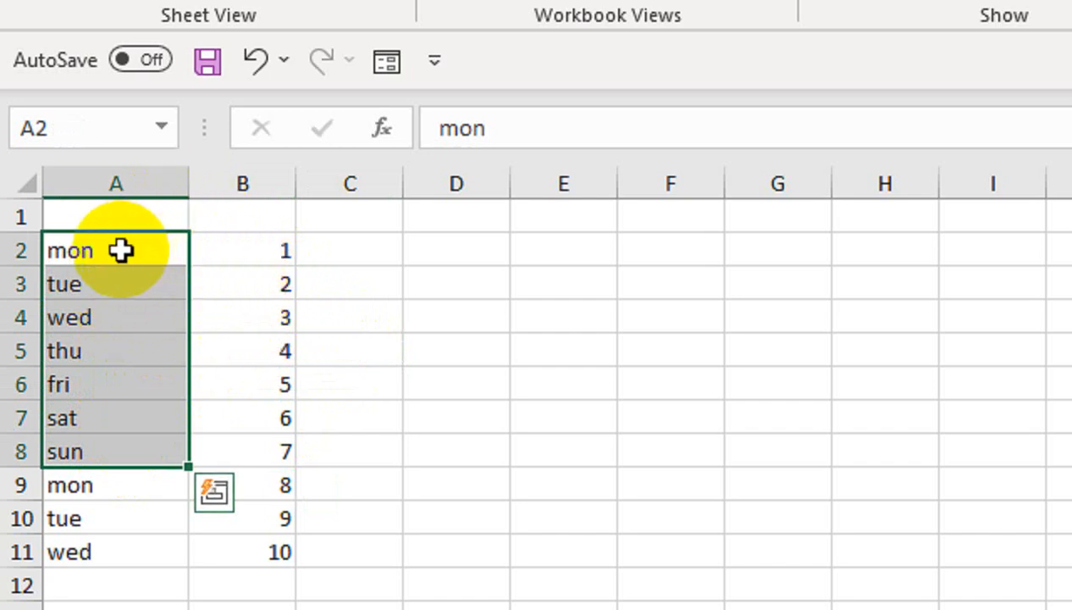
{"action": "left_click_drag", "start_coordinate": [121, 249], "coordinate": [218, 364]}
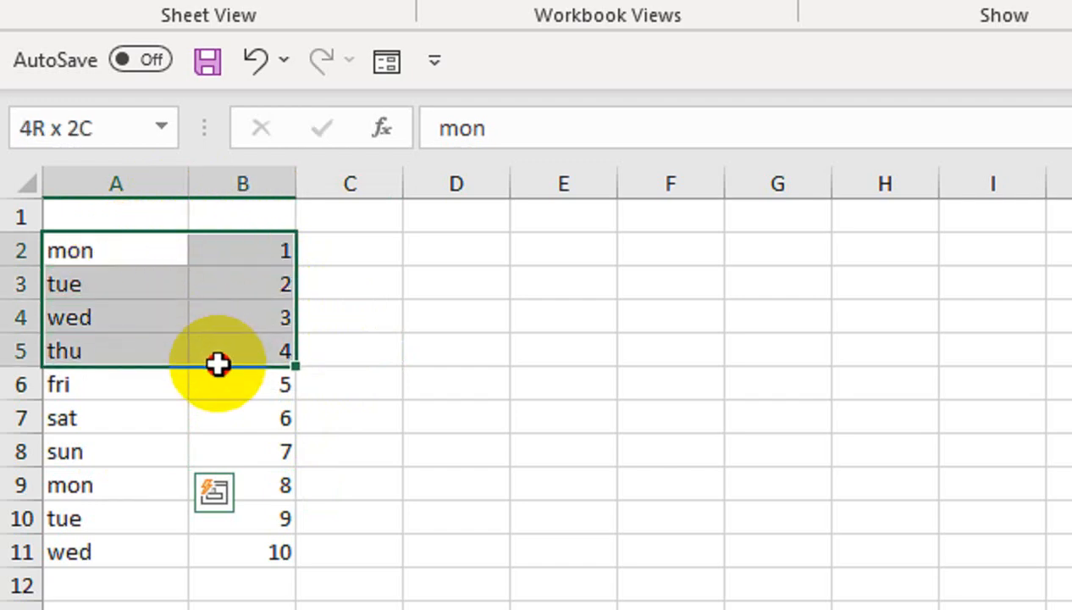
{"action": "left_click_drag", "start_coordinate": [218, 364], "coordinate": [220, 364]}
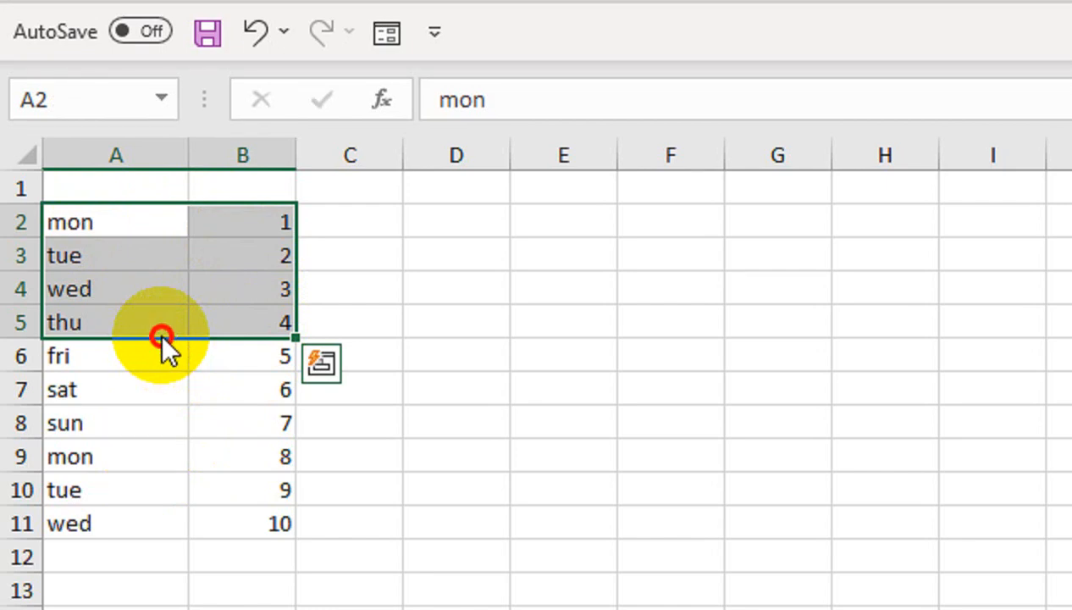
- Drag the mon–thu block around the sheet and drop it at F2:G5
{"action": "left_click_drag", "start_coordinate": [161, 335], "coordinate": [574, 431]}
{"action": "left_click_drag", "start_coordinate": [574, 320], "coordinate": [859, 212]}
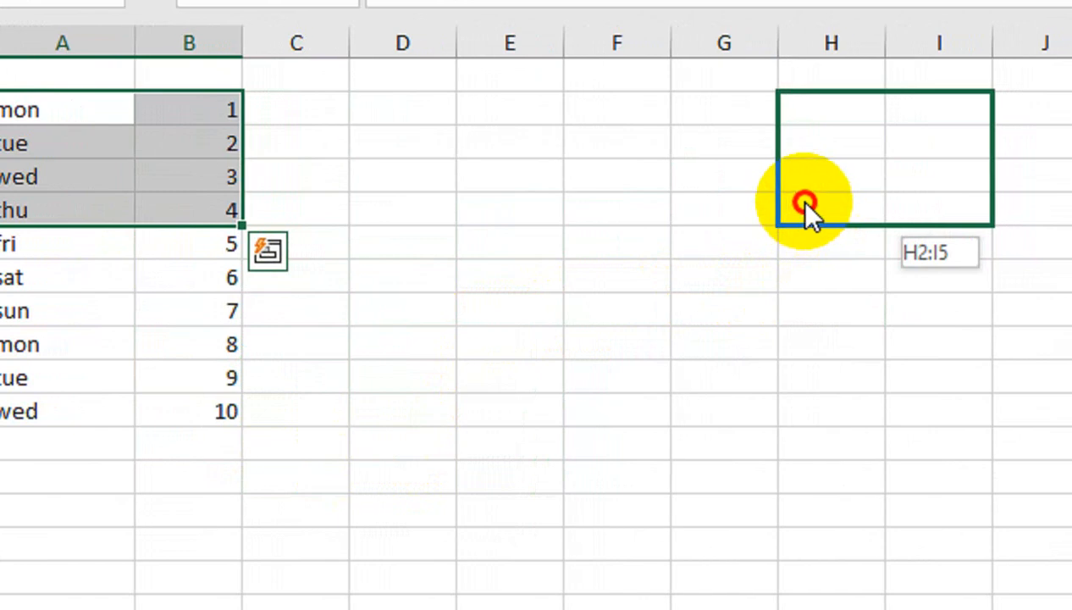
{"action": "left_click_drag", "start_coordinate": [805, 203], "coordinate": [957, 248]}
{"action": "left_click_drag", "start_coordinate": [809, 250], "coordinate": [449, 211]}
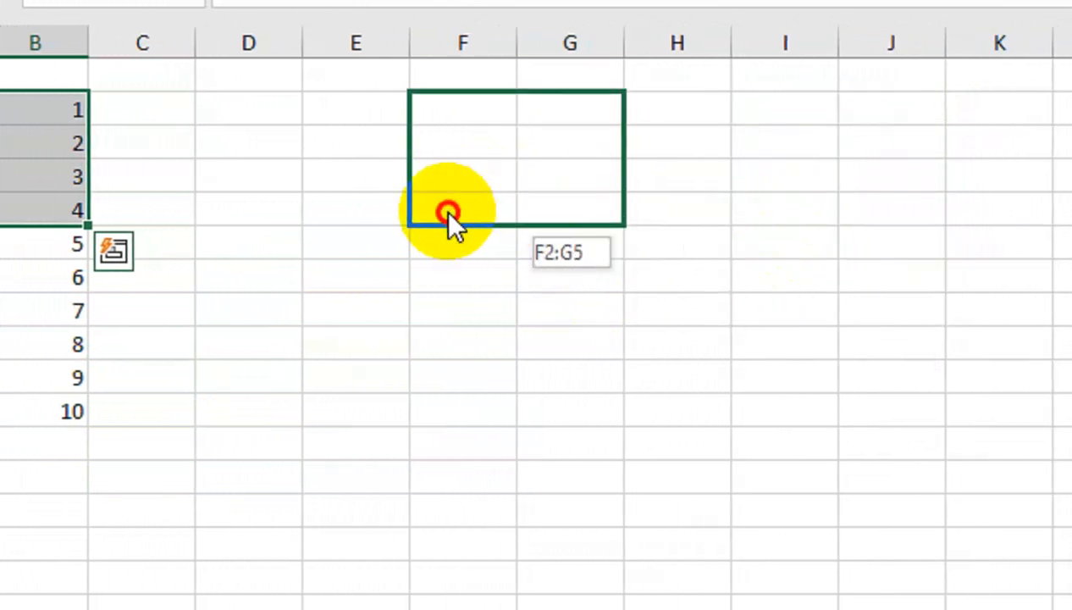
{"action": "left_click_drag", "start_coordinate": [448, 212], "coordinate": [446, 214]}
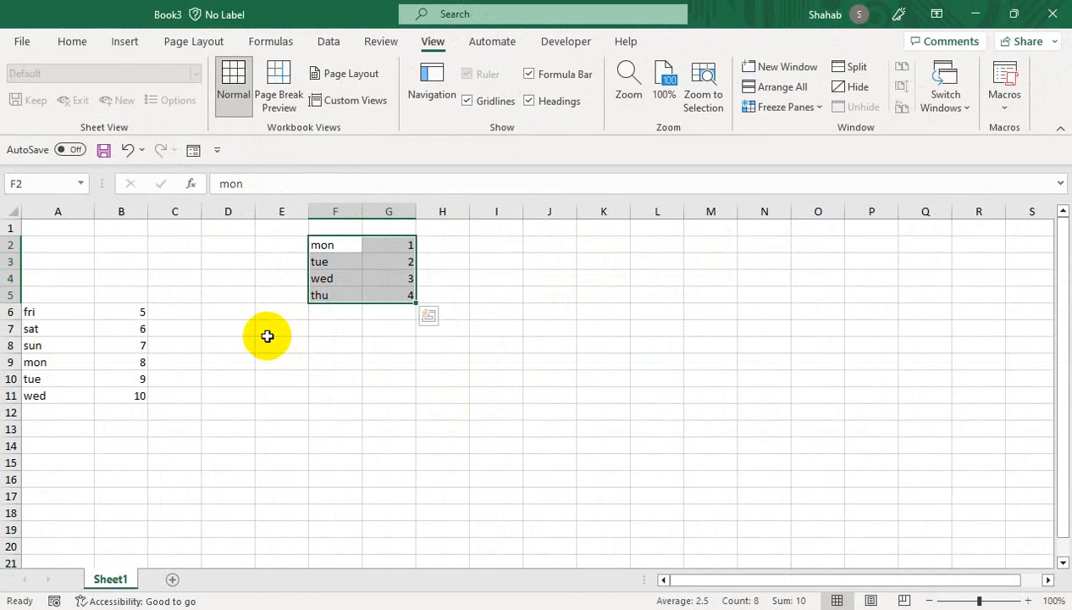
- Move the wed and thu rows out to J8:K9, then undo the moves
{"action": "left_click", "coordinate": [429, 316]}
{"action": "left_click", "coordinate": [509, 316]}
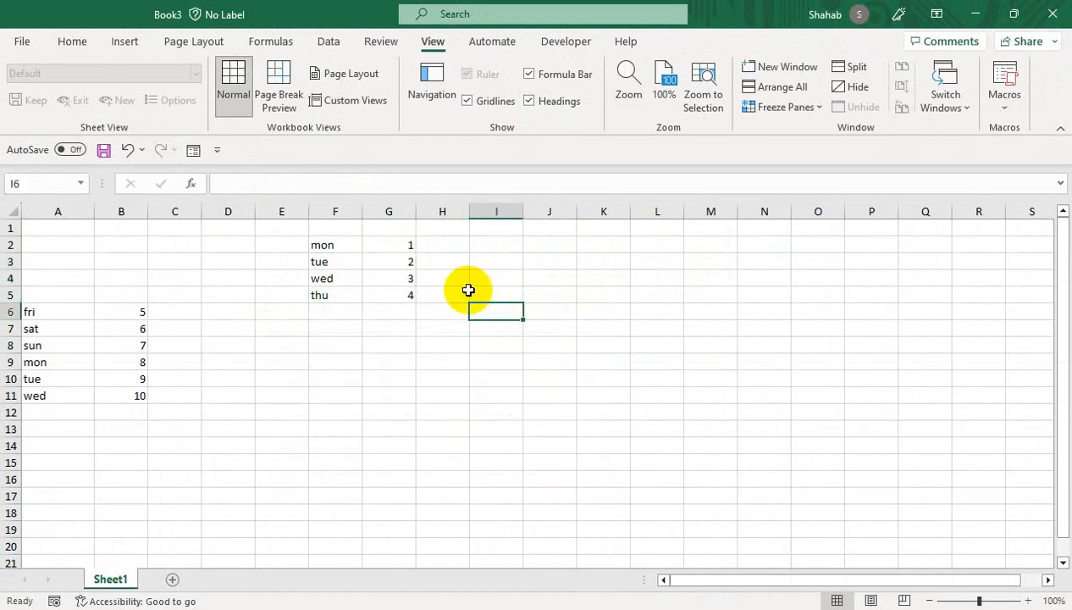
{"action": "left_click_drag", "start_coordinate": [337, 278], "coordinate": [547, 371]}
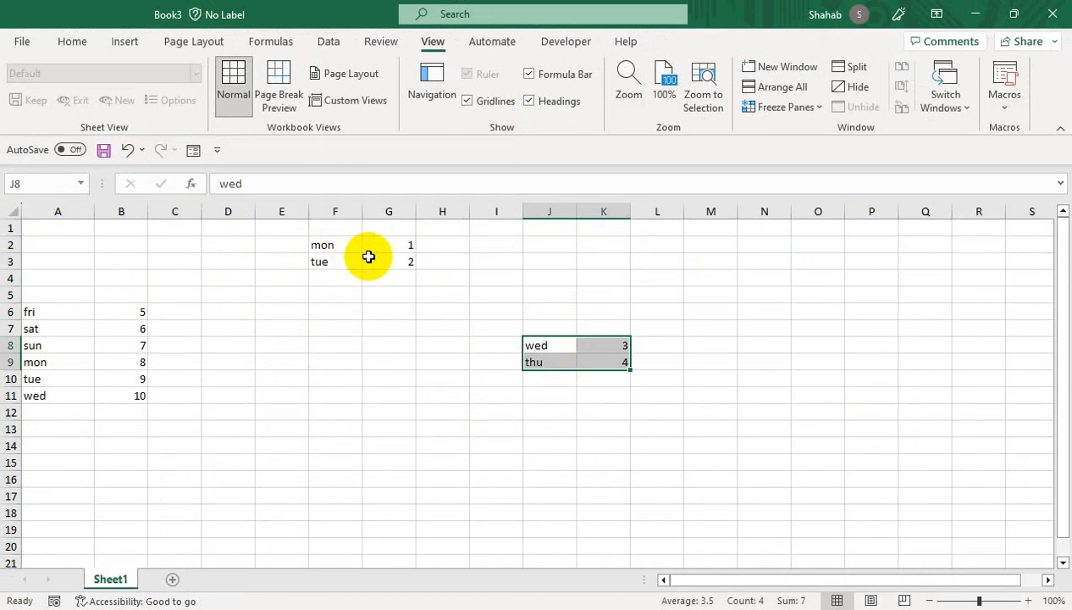
{"action": "key", "text": "ctrl+z"}
{"action": "key", "text": "ctrl+z"}
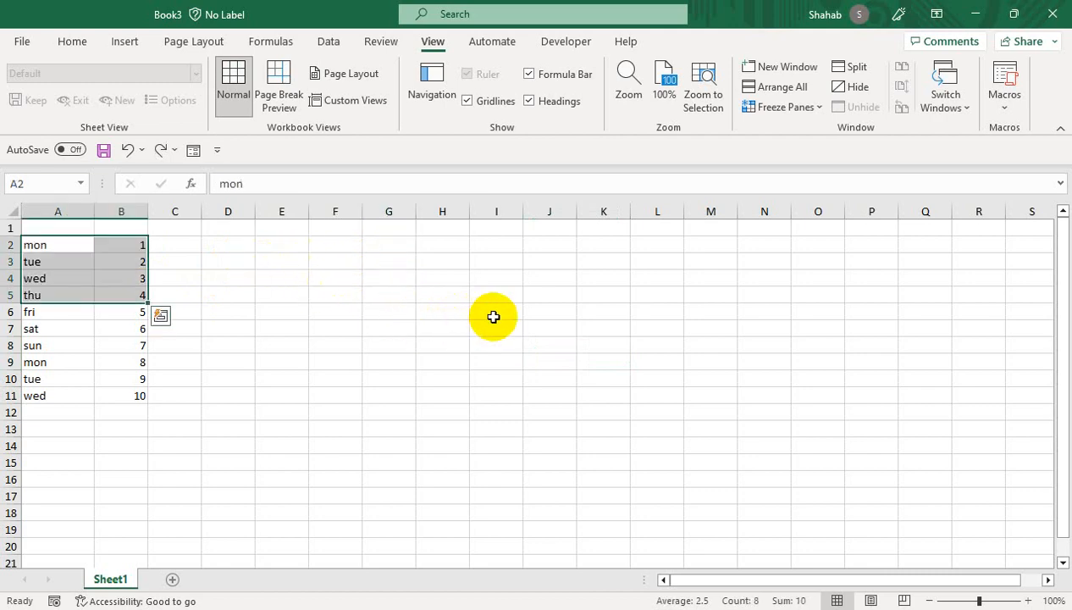
- Redo the row moves, then drag the mon–thu block to columns E–F and back to A2:B5
{"action": "left_click", "coordinate": [142, 279]}
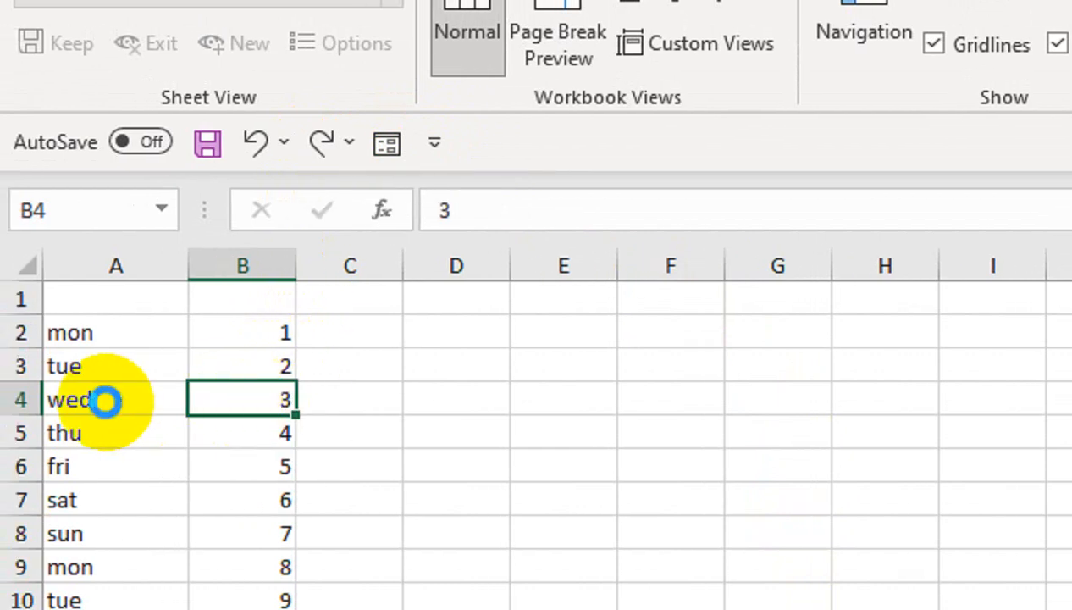
{"action": "key", "text": "ctrl+y"}
{"action": "key", "text": "ctrl+y"}
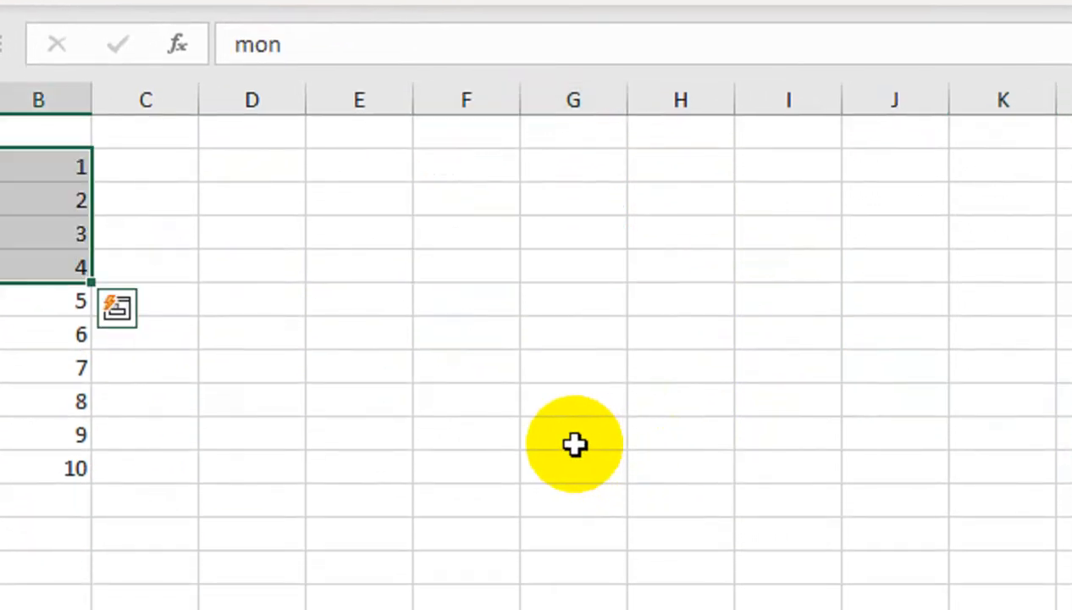
{"action": "left_click", "coordinate": [287, 230]}
{"action": "left_click_drag", "start_coordinate": [115, 163], "coordinate": [692, 258]}
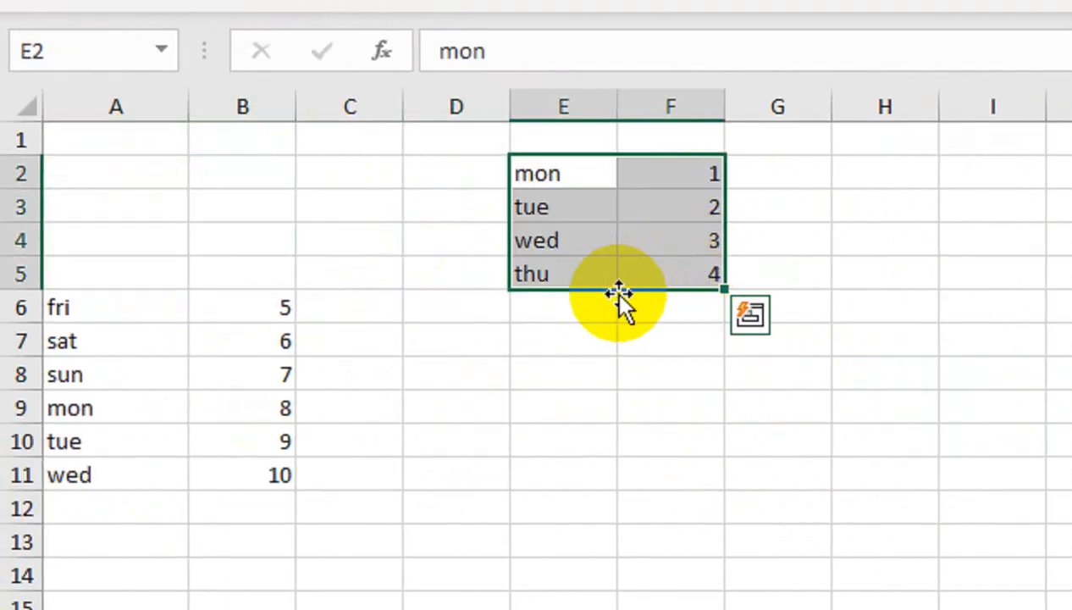
{"action": "left_click_drag", "start_coordinate": [617, 292], "coordinate": [235, 249]}
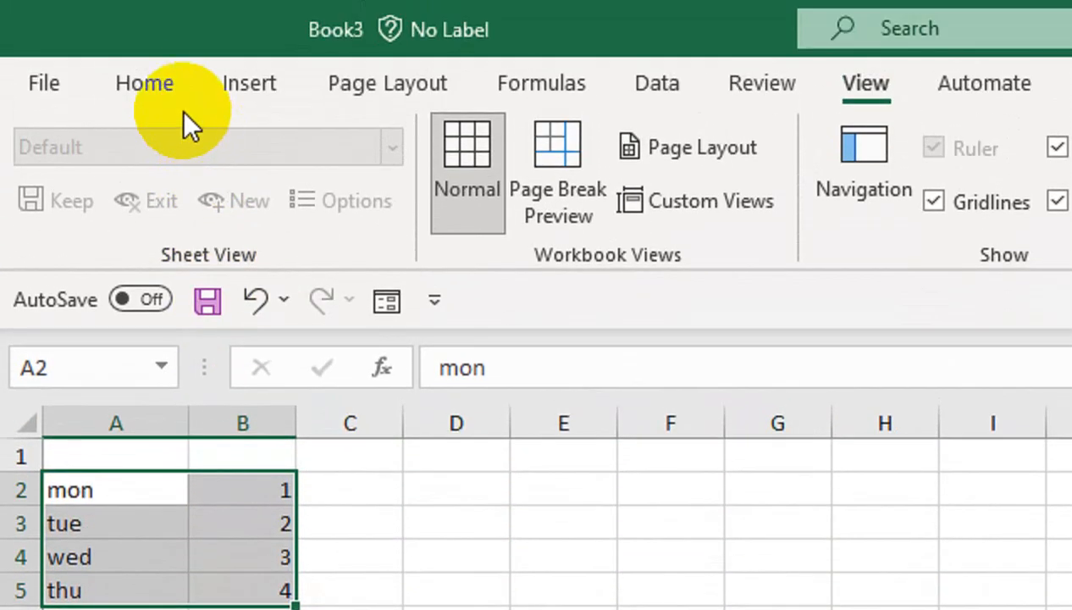
{"action": "left_click", "coordinate": [172, 98]}
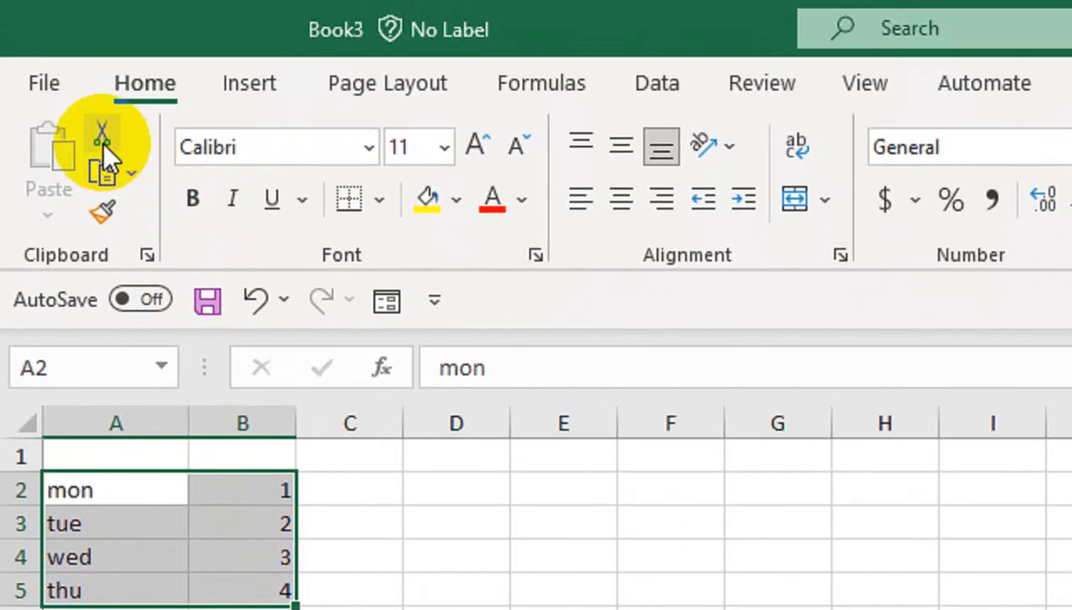
{"action": "left_click", "coordinate": [102, 39]}
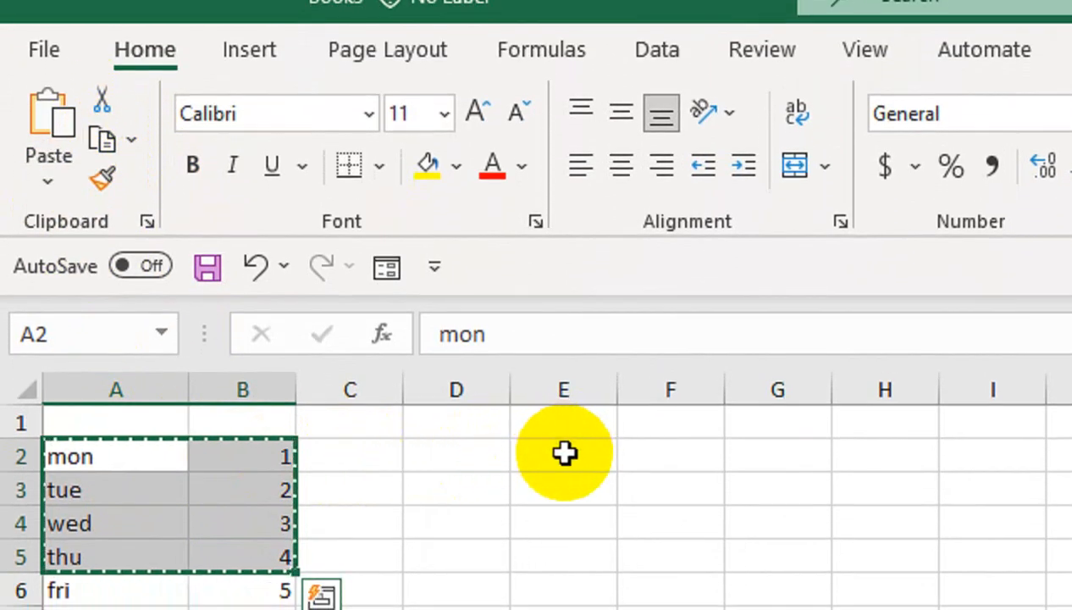
{"action": "left_click", "coordinate": [564, 453]}
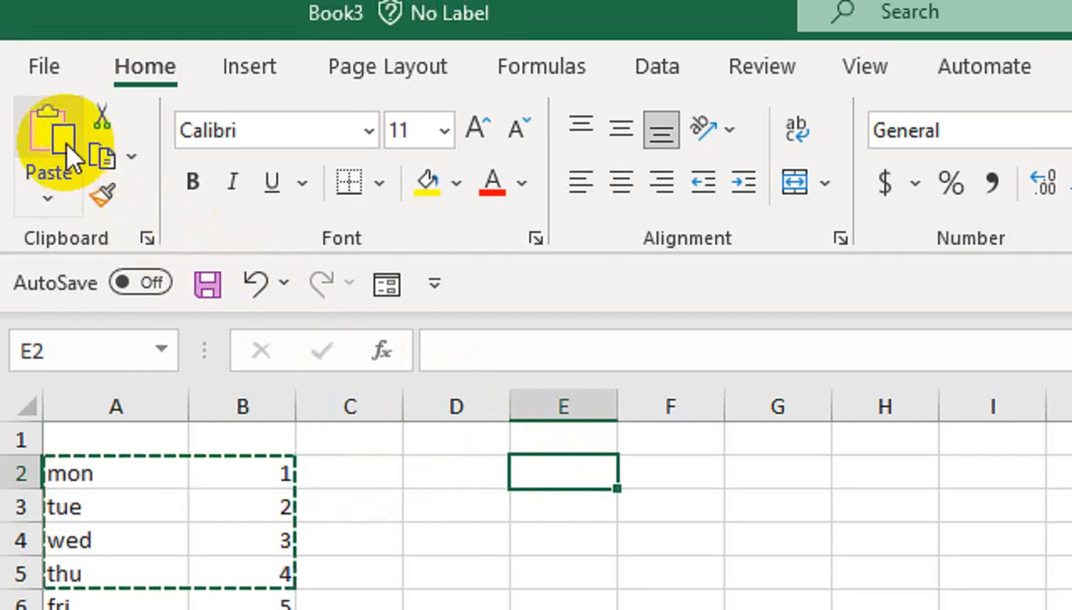
{"action": "left_click", "coordinate": [52, 112]}
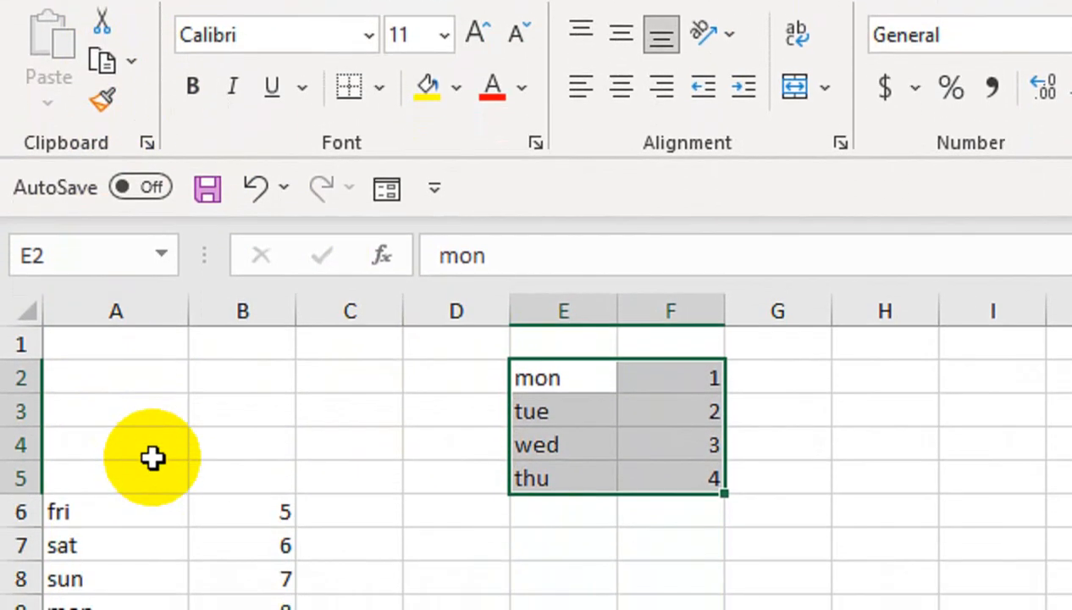
{"action": "key", "text": "ctrl+z"}
{"action": "left_click", "coordinate": [172, 382]}
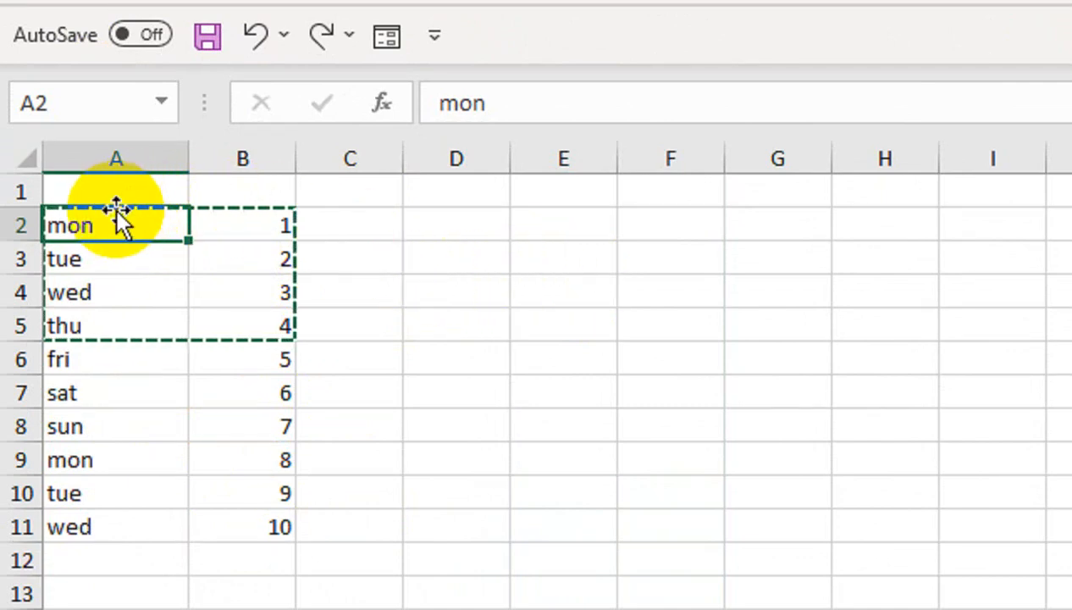
- Copy the A2:B11 weekday list and paste it at E2, I2 and M2
{"action": "left_click_drag", "start_coordinate": [119, 217], "coordinate": [254, 527]}
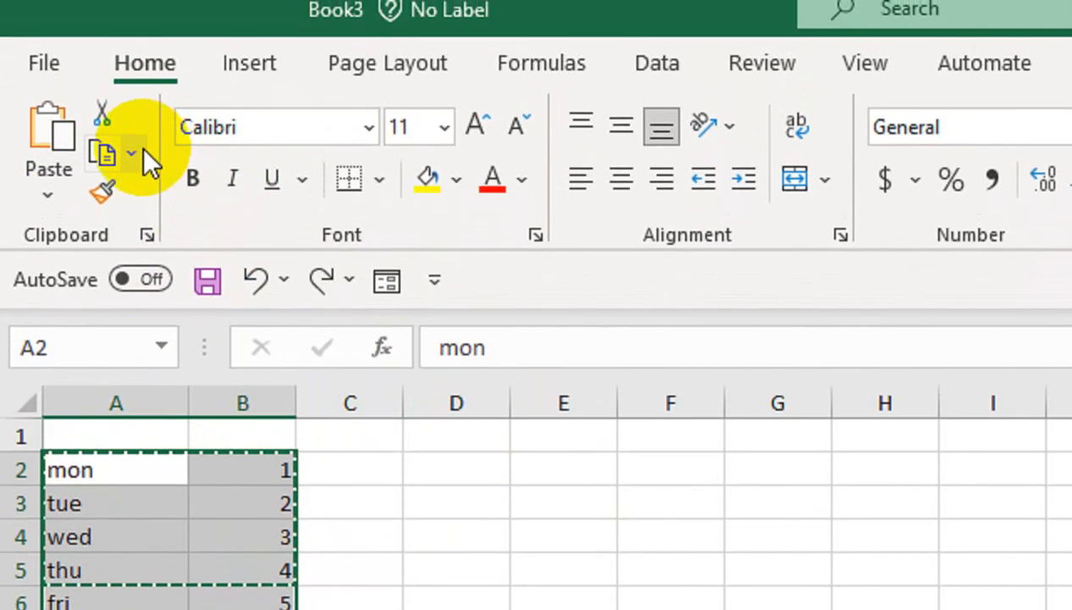
{"action": "left_click", "coordinate": [133, 152]}
{"action": "left_click", "coordinate": [165, 209]}
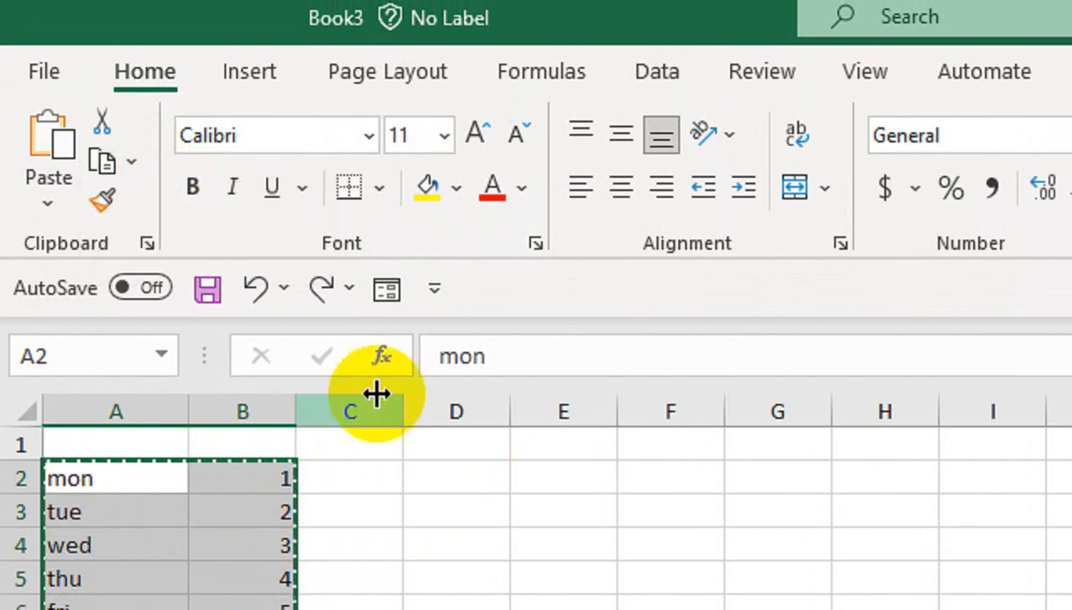
{"action": "left_click", "coordinate": [574, 457]}
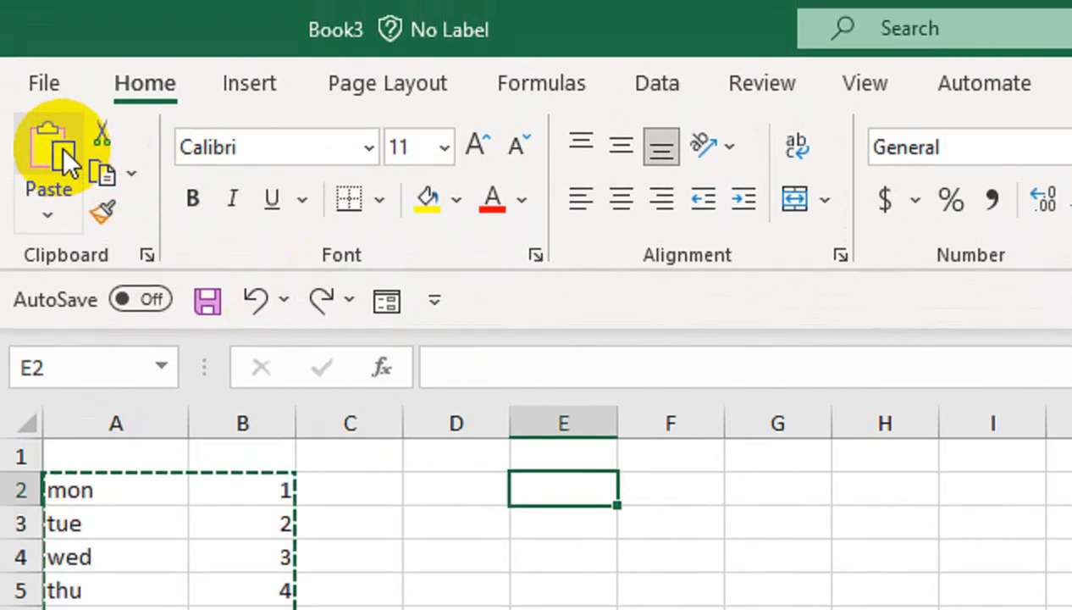
{"action": "left_click", "coordinate": [61, 119]}
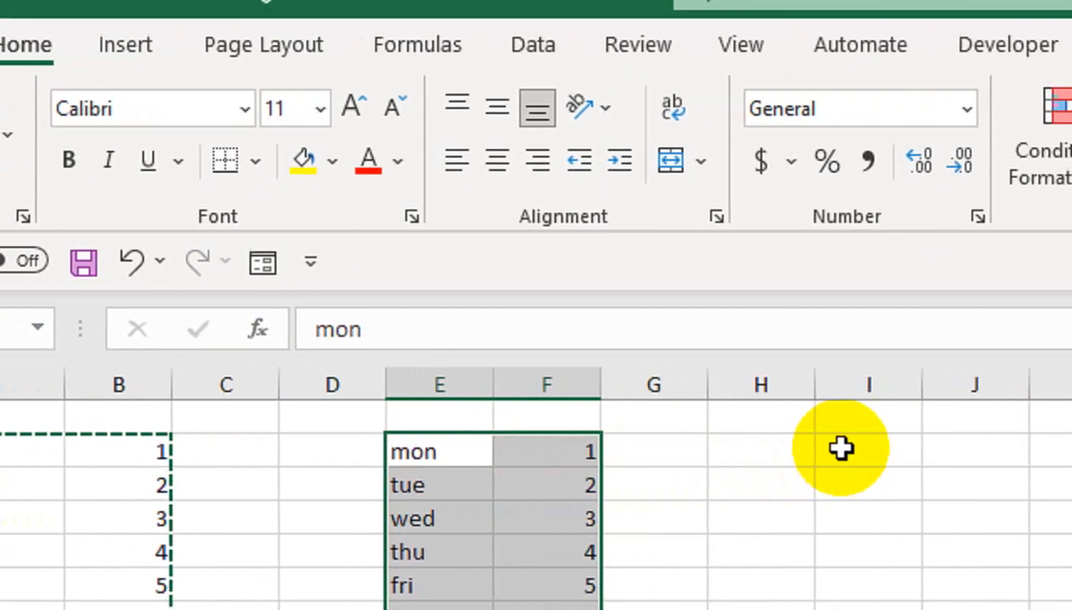
{"action": "left_click", "coordinate": [970, 464]}
{"action": "key", "text": "ctrl+v"}
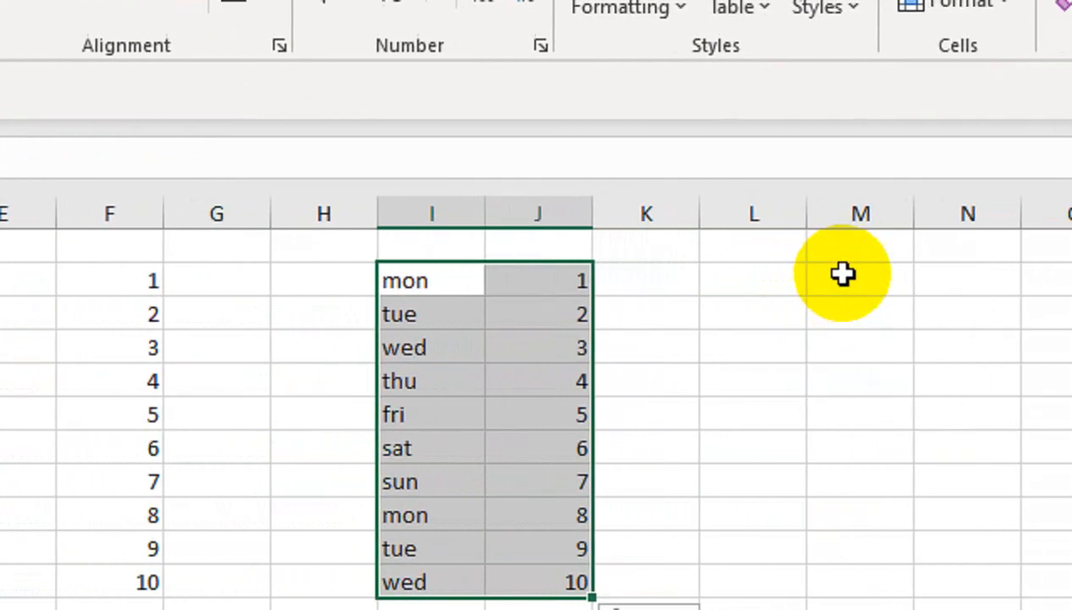
{"action": "left_click", "coordinate": [747, 292]}
{"action": "key", "text": "ctrl+v"}
{"action": "left_click", "coordinate": [266, 495]}
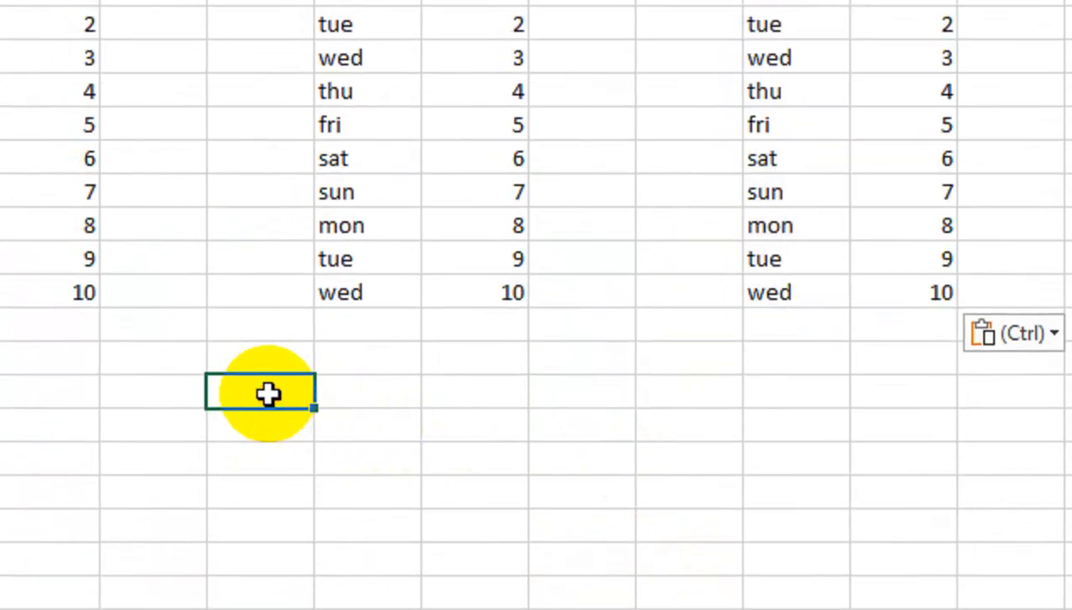
- Enter 'ctrl +' in H14 and repeat it down through H16
{"action": "type", "text": "ctrl"}
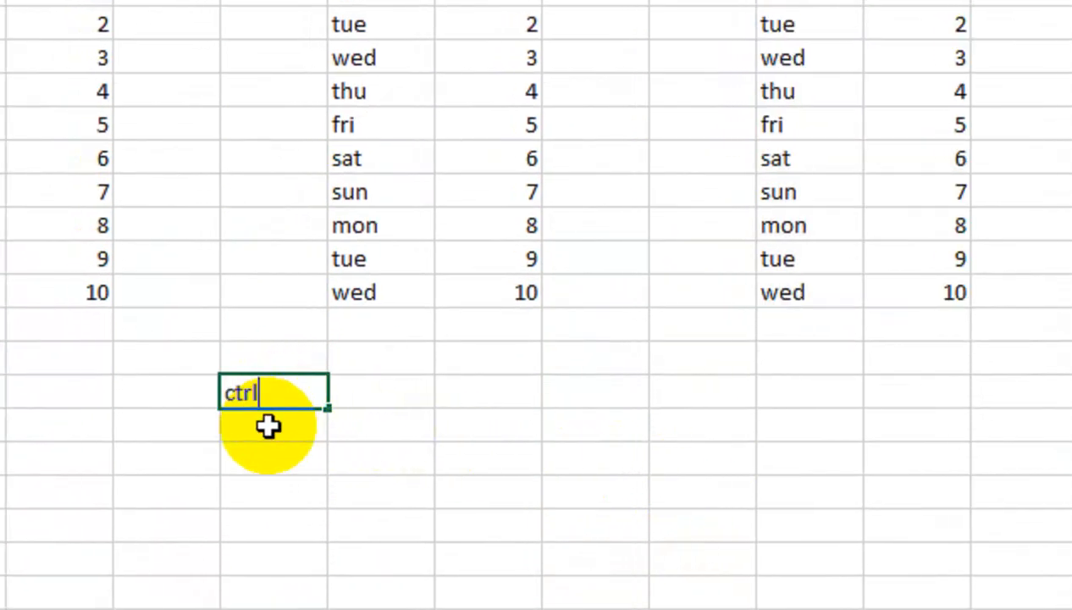
{"action": "type", "text": " +"}
{"action": "key", "text": "Return"}
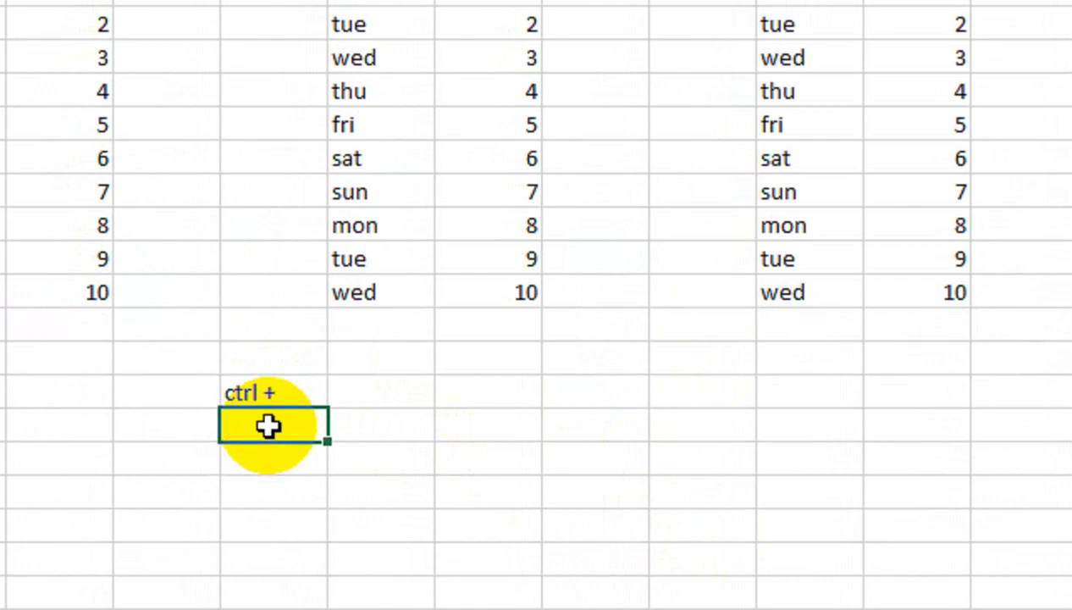
{"action": "key", "text": "Up"}
{"action": "key", "text": "shift+Down"}
{"action": "key", "text": "shift+Down"}
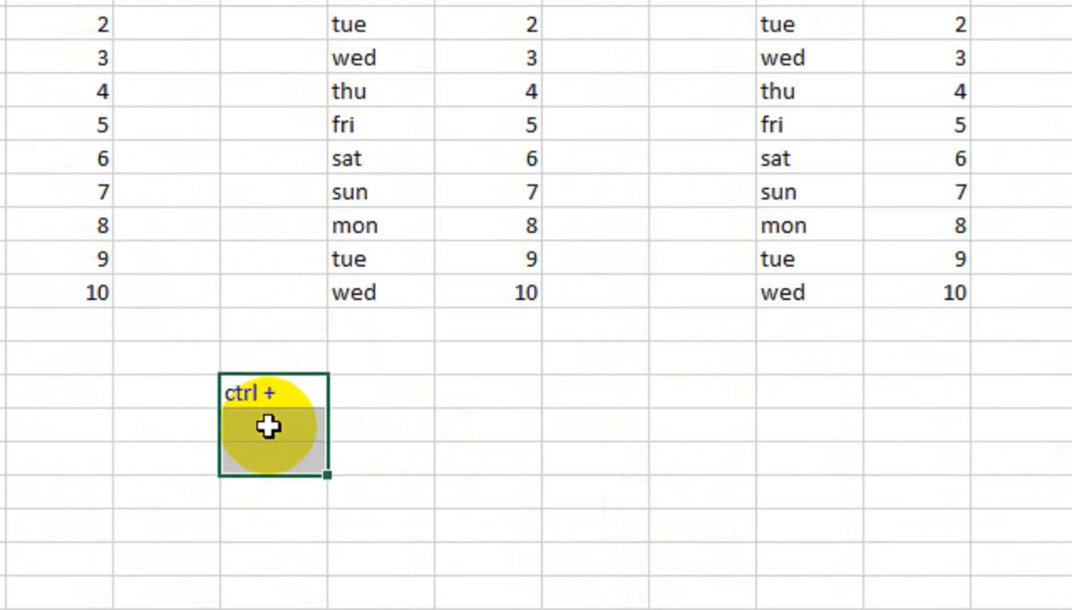
{"action": "key", "text": "ctrl+v"}
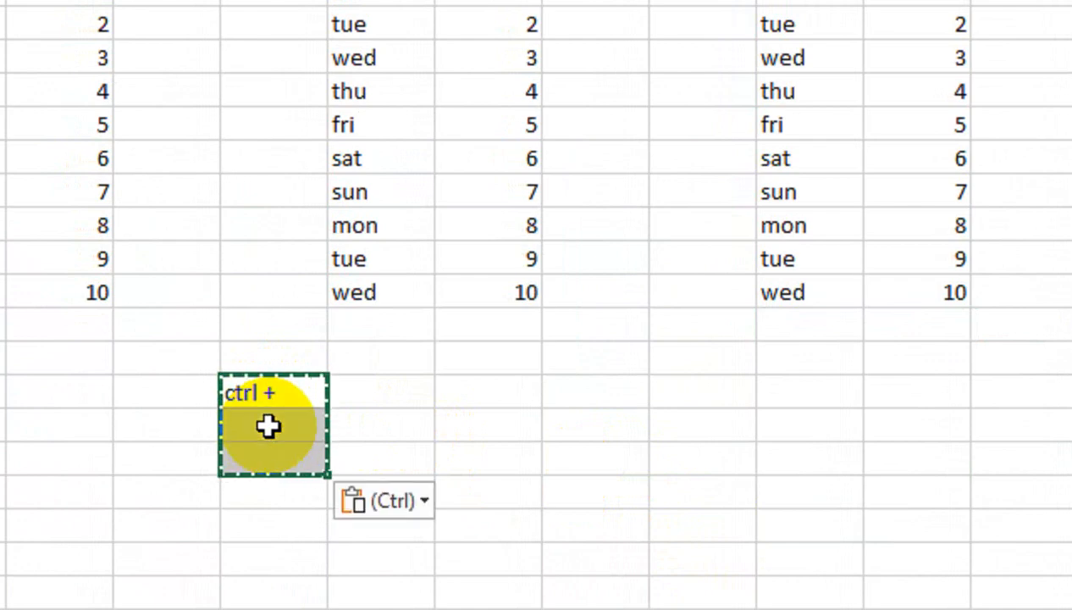
{"action": "key", "text": "Escape"}
- Add keys x, c, v with labels cut, copy, Paste in I14:J16
{"action": "key", "text": "Right"}
{"action": "key", "text": "Right"}
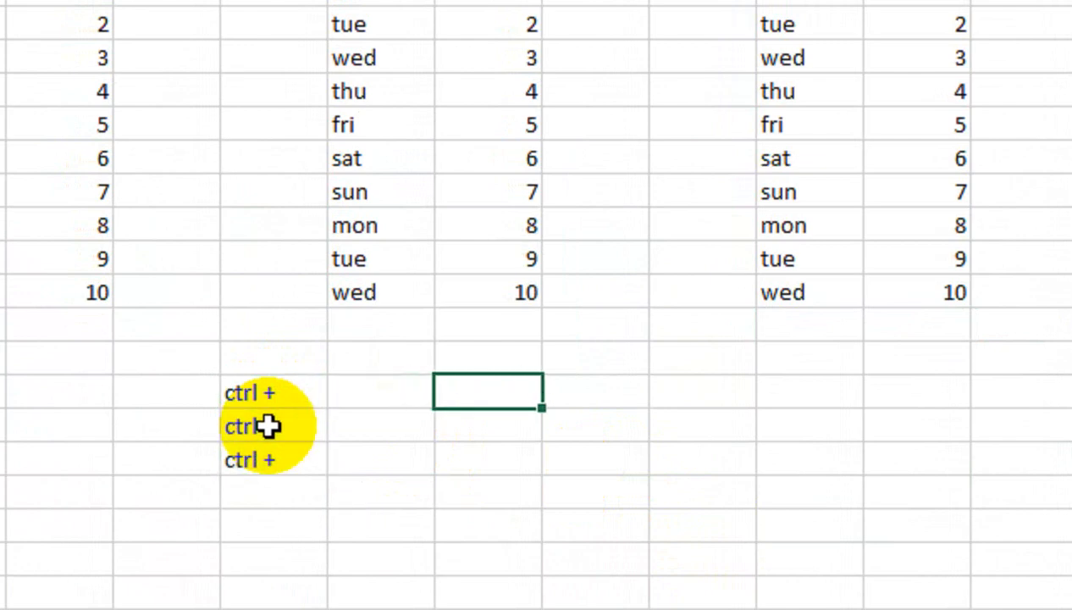
{"action": "key", "text": "Left"}
{"action": "key", "text": "Right"}
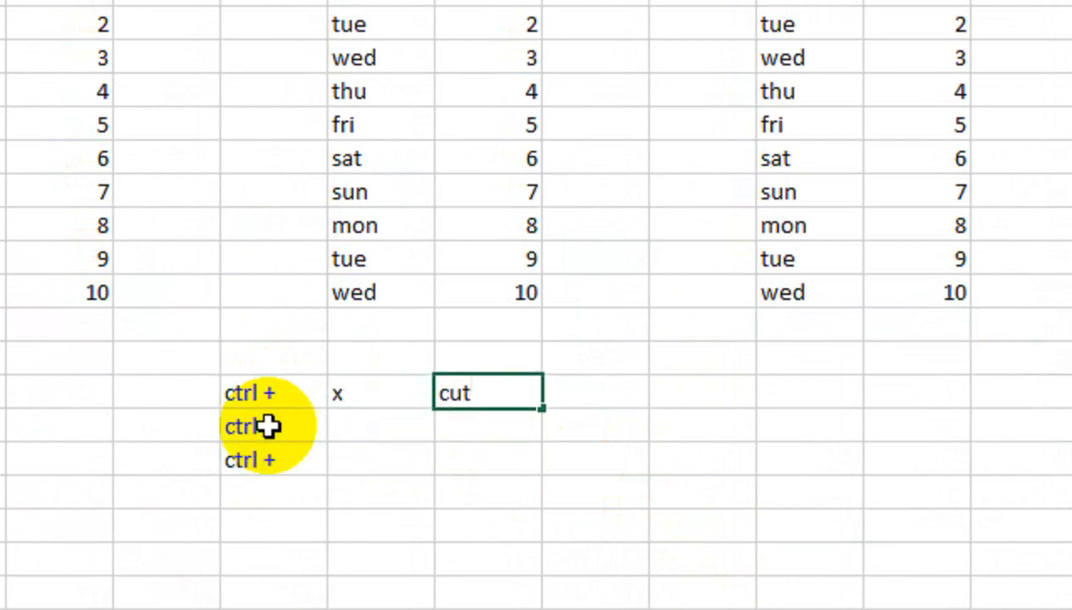
{"action": "key", "text": "Return"}
{"action": "key", "text": "Left"}
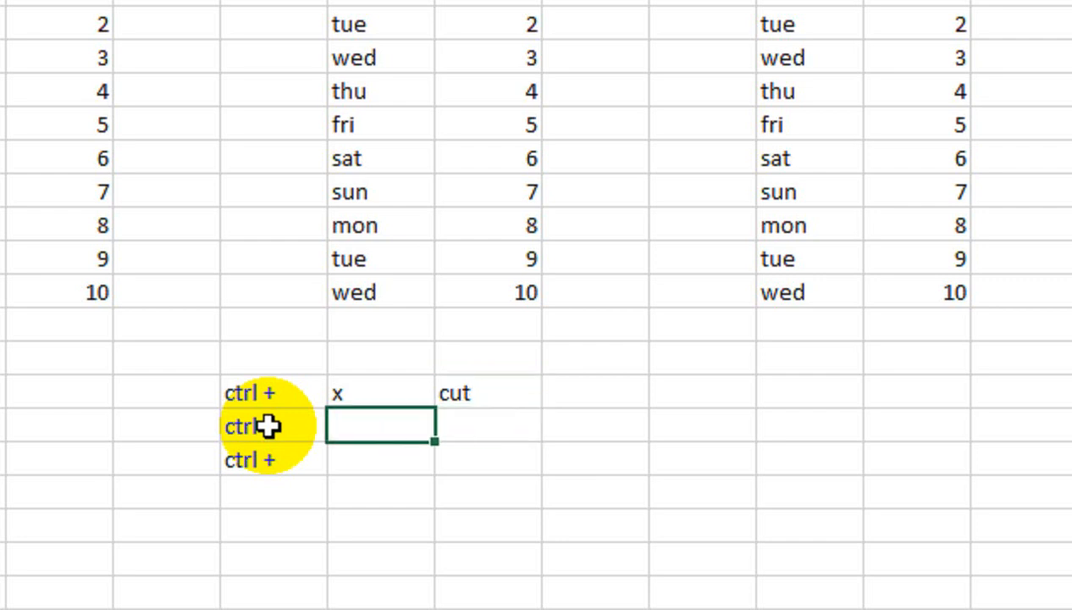
{"action": "key", "text": "Right"}
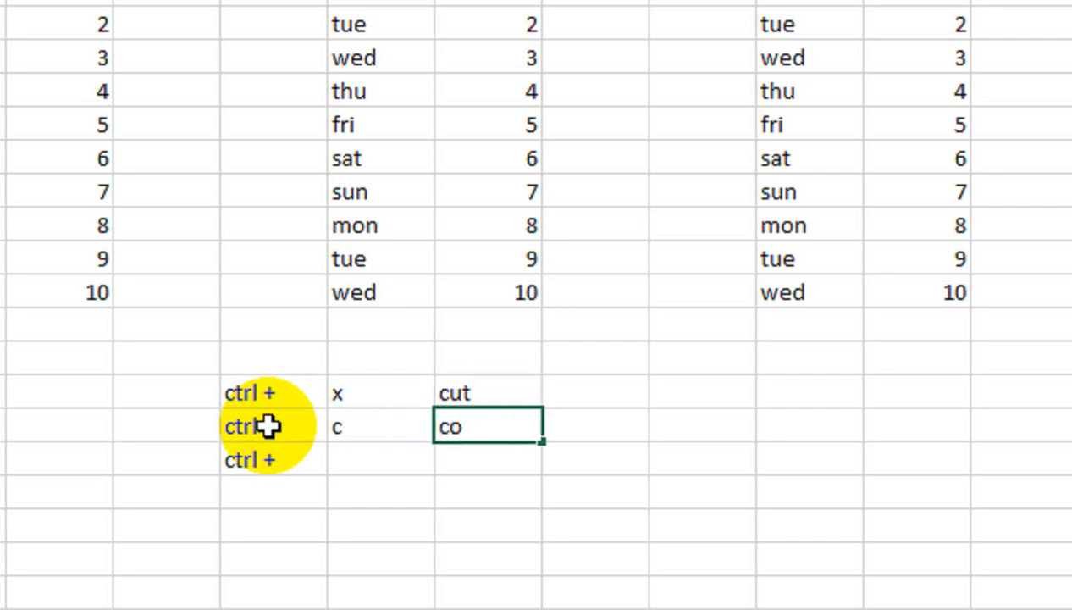
{"action": "key", "text": "Return"}
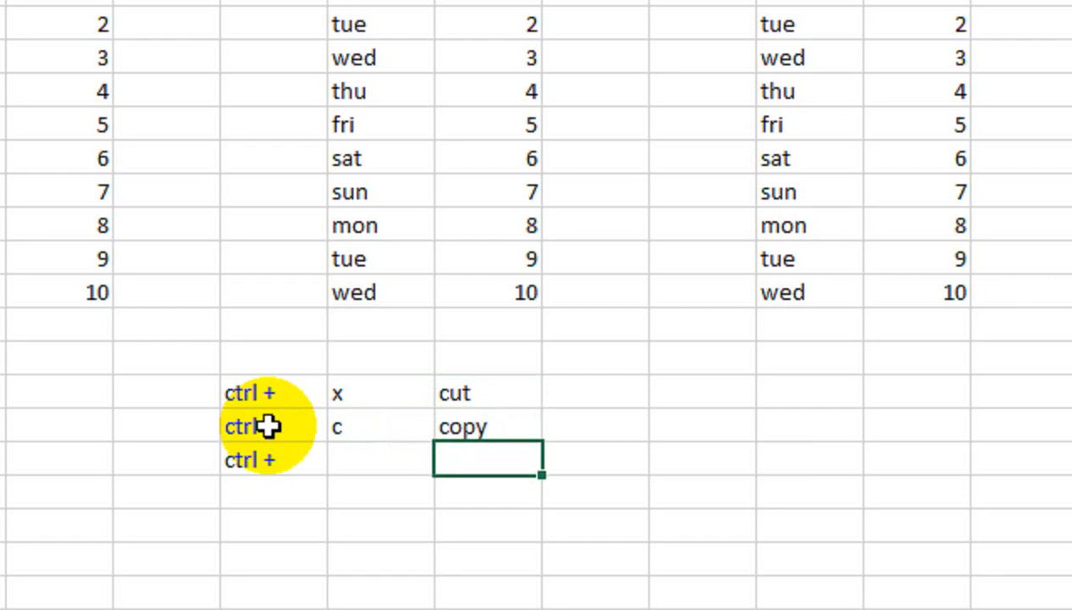
{"action": "key", "text": "Left"}
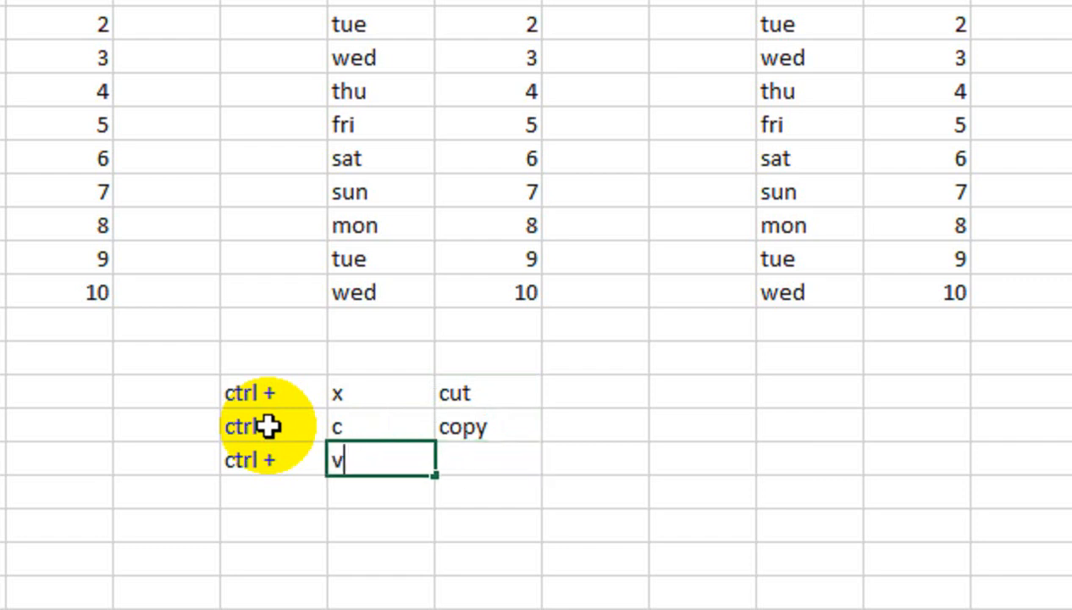
{"action": "key", "text": "Right"}
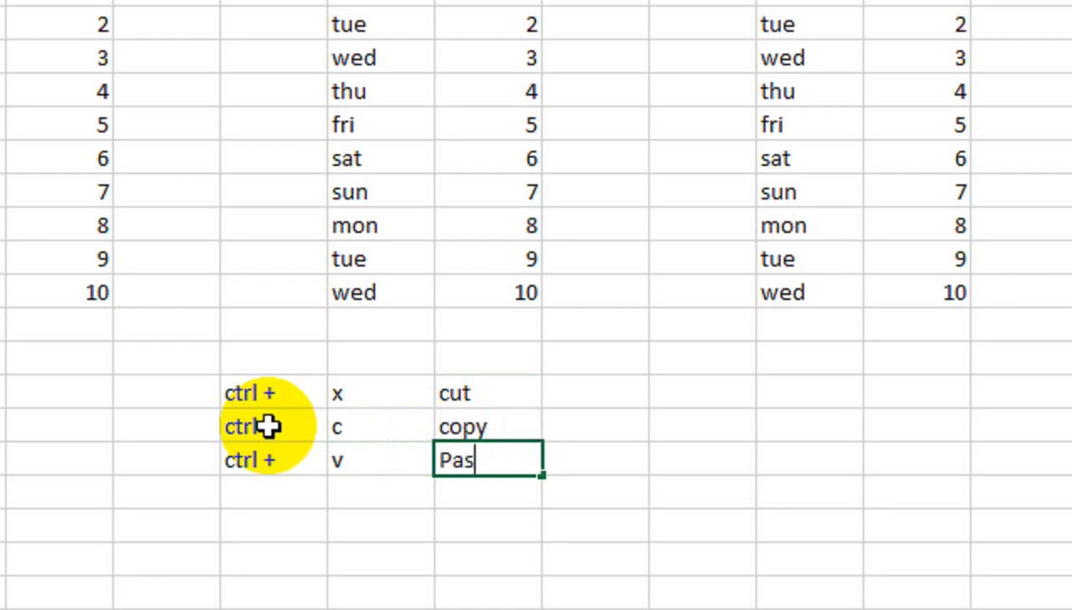
{"action": "key", "text": "Return"}
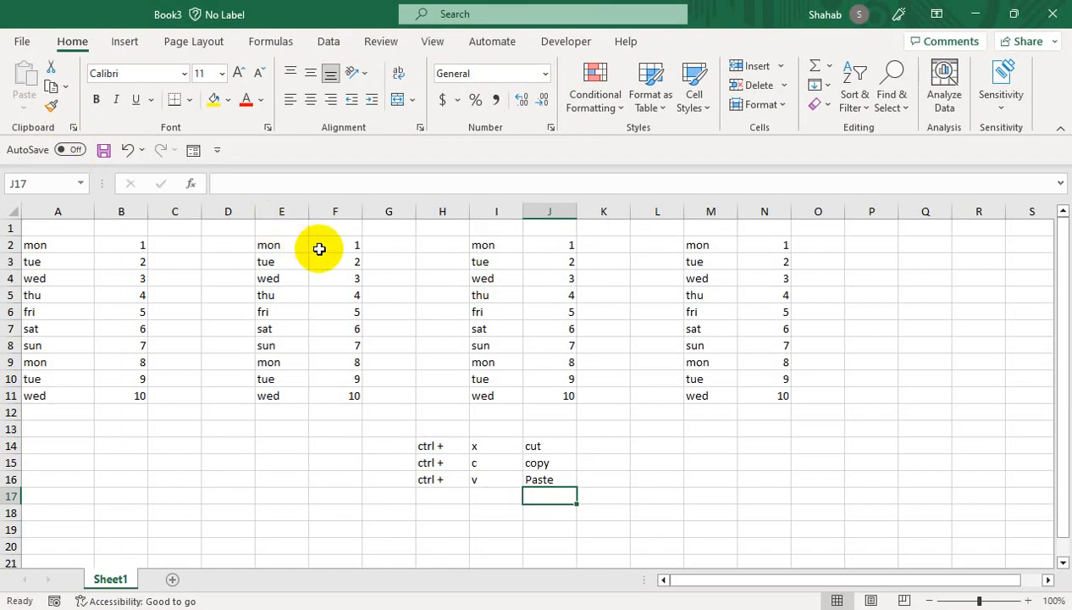
{"action": "left_click", "coordinate": [319, 248]}
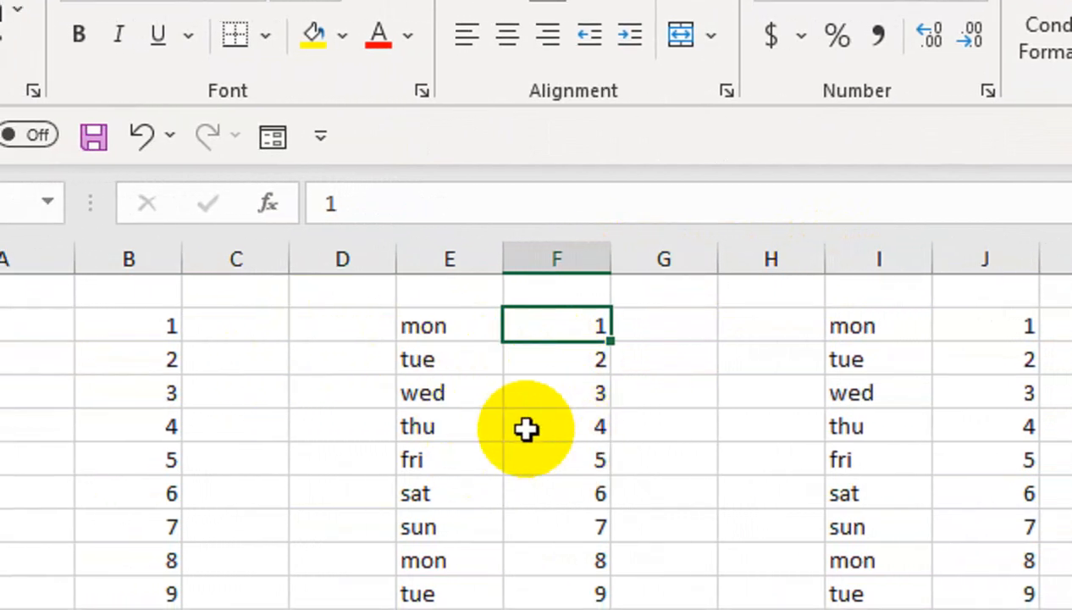
- Apply All Borders to the weekday and number table A2:B11
{"action": "left_click_drag", "start_coordinate": [60, 331], "coordinate": [131, 598]}
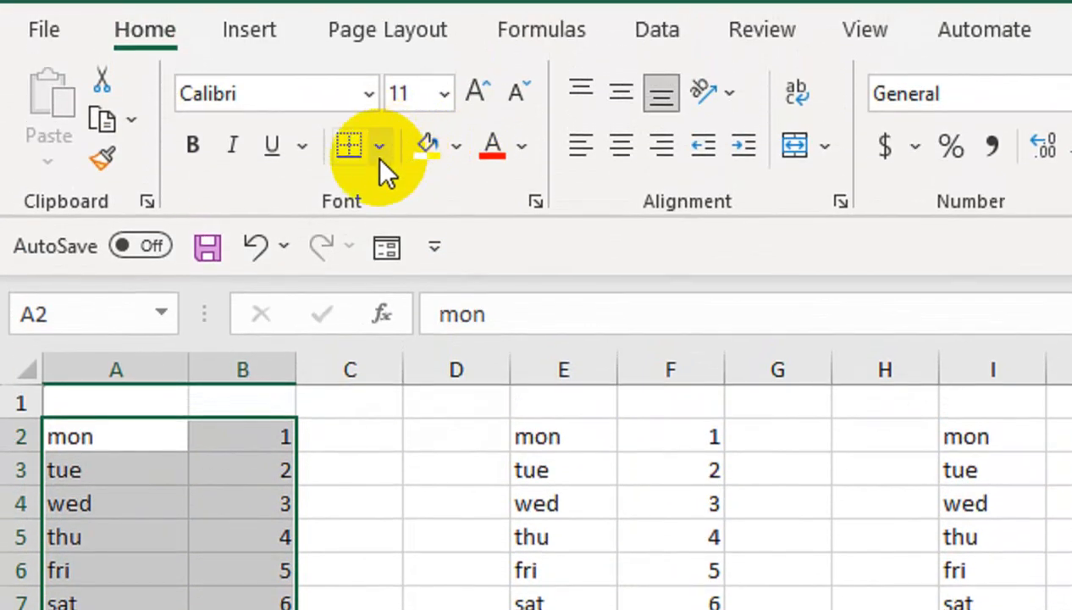
{"action": "left_click", "coordinate": [379, 148]}
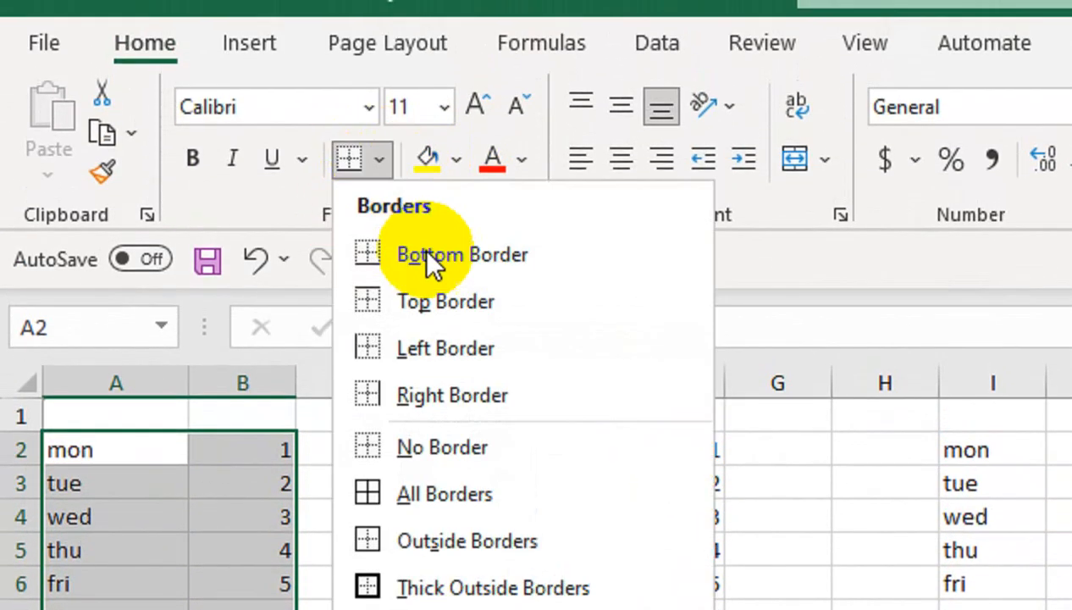
{"action": "left_click", "coordinate": [539, 496]}
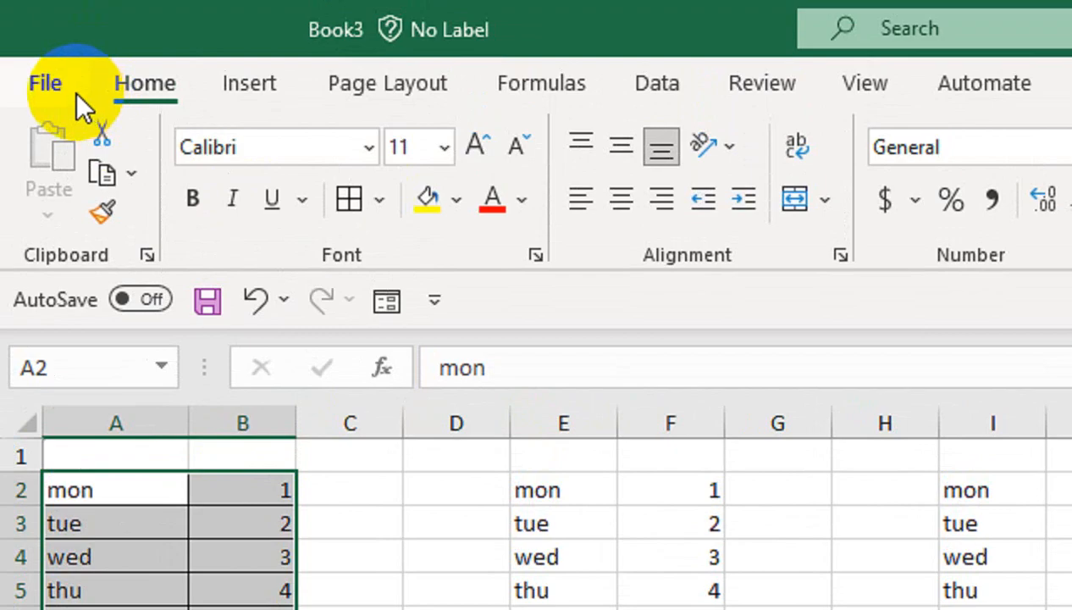
{"action": "left_click", "coordinate": [74, 95]}
{"action": "left_click", "coordinate": [165, 399]}
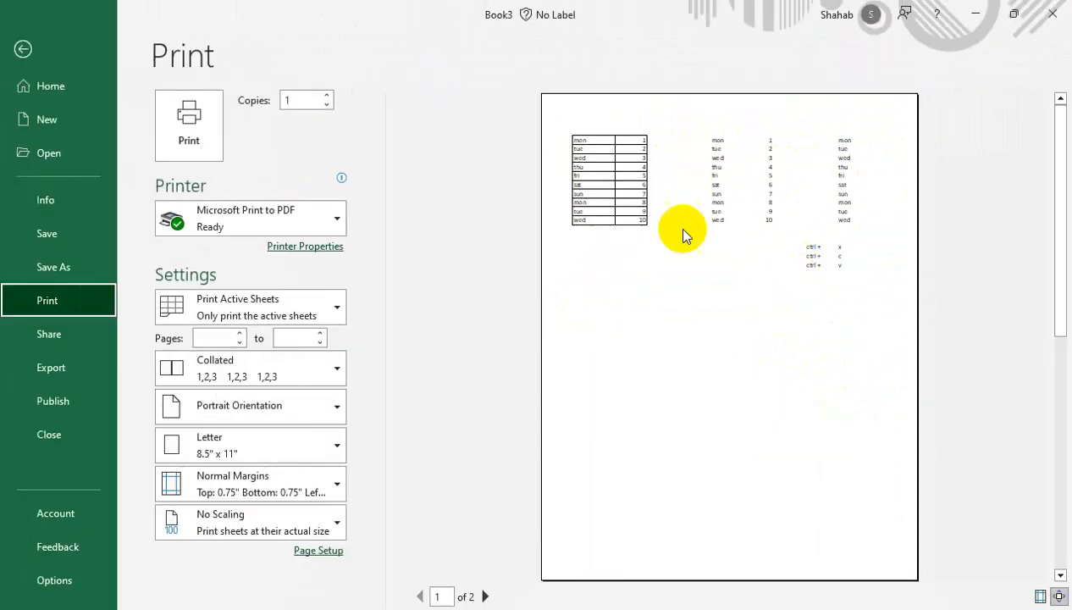
{"action": "left_click", "coordinate": [23, 49]}
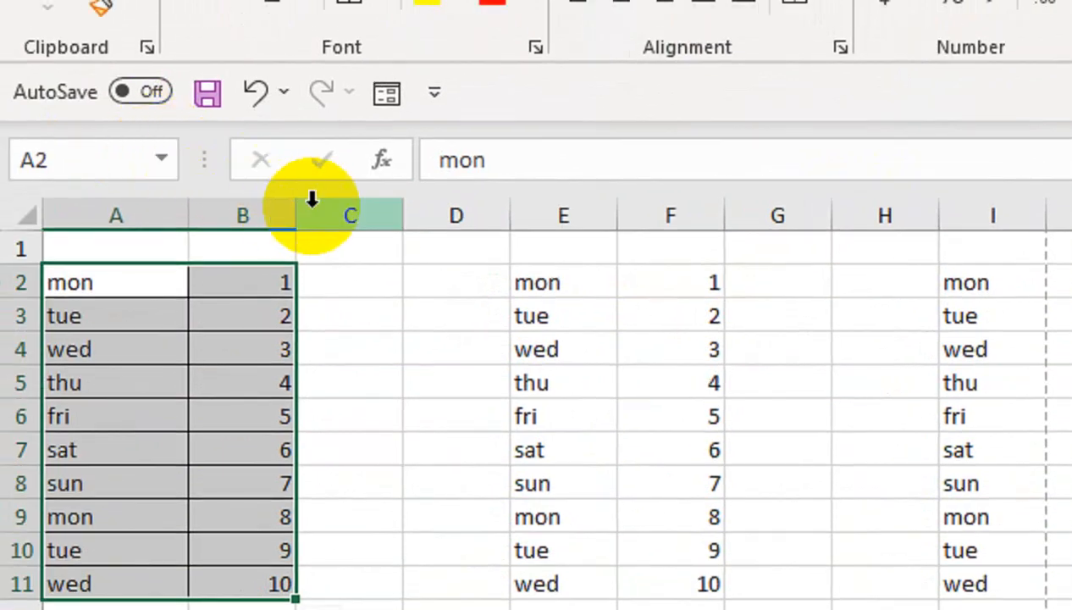
- Delete the blank column pairs C:D, E:F and G:H so the weekday lists sit side by side
{"action": "left_click_drag", "start_coordinate": [64, 158], "coordinate": [157, 157]}
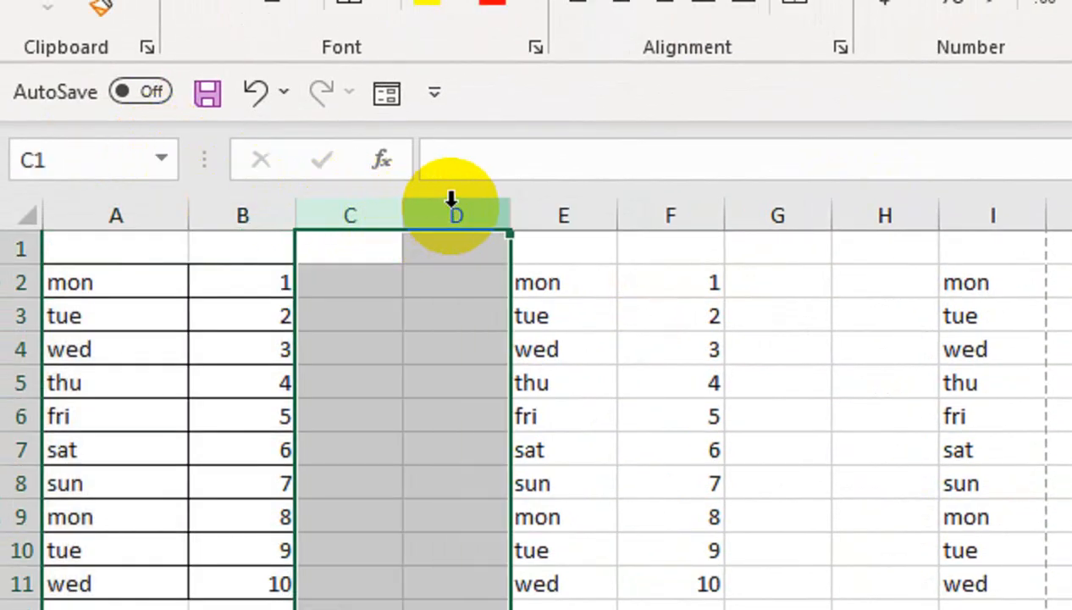
{"action": "right_click", "coordinate": [455, 205]}
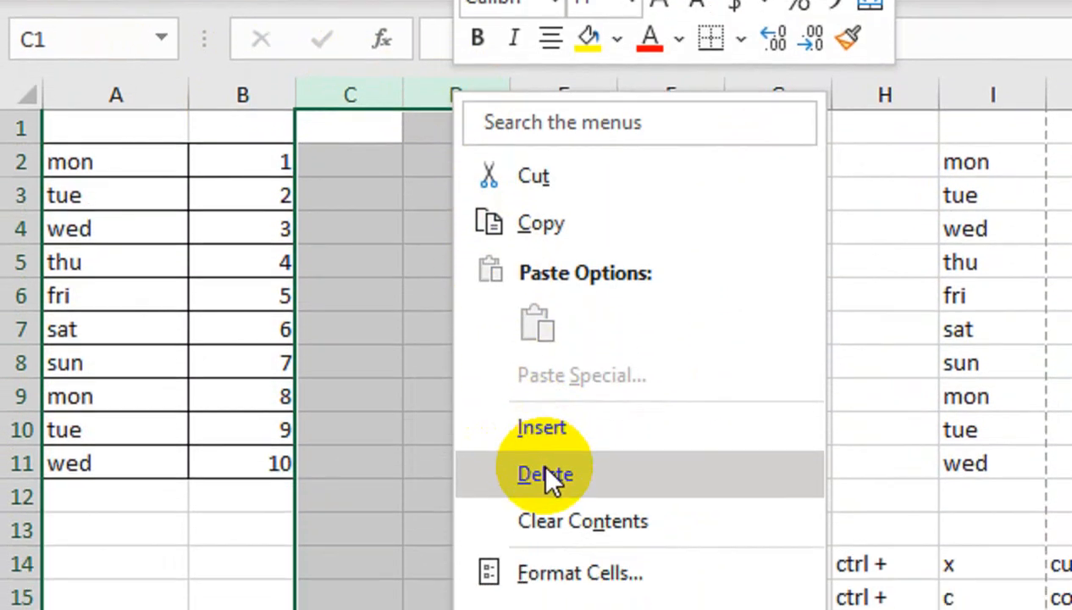
{"action": "left_click", "coordinate": [546, 472]}
{"action": "left_click_drag", "start_coordinate": [567, 95], "coordinate": [640, 95]}
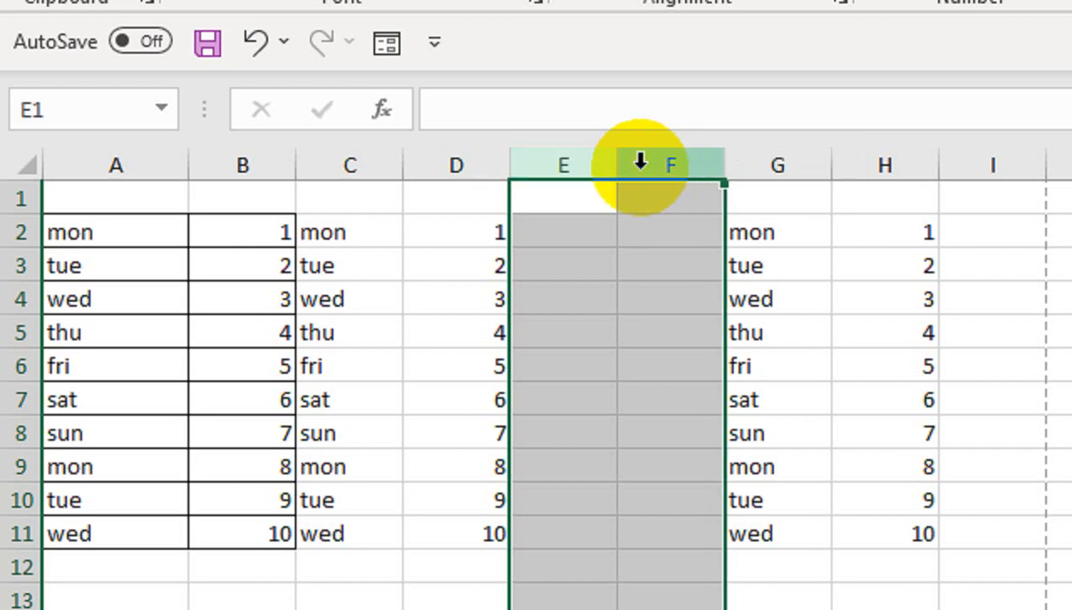
{"action": "right_click", "coordinate": [640, 162]}
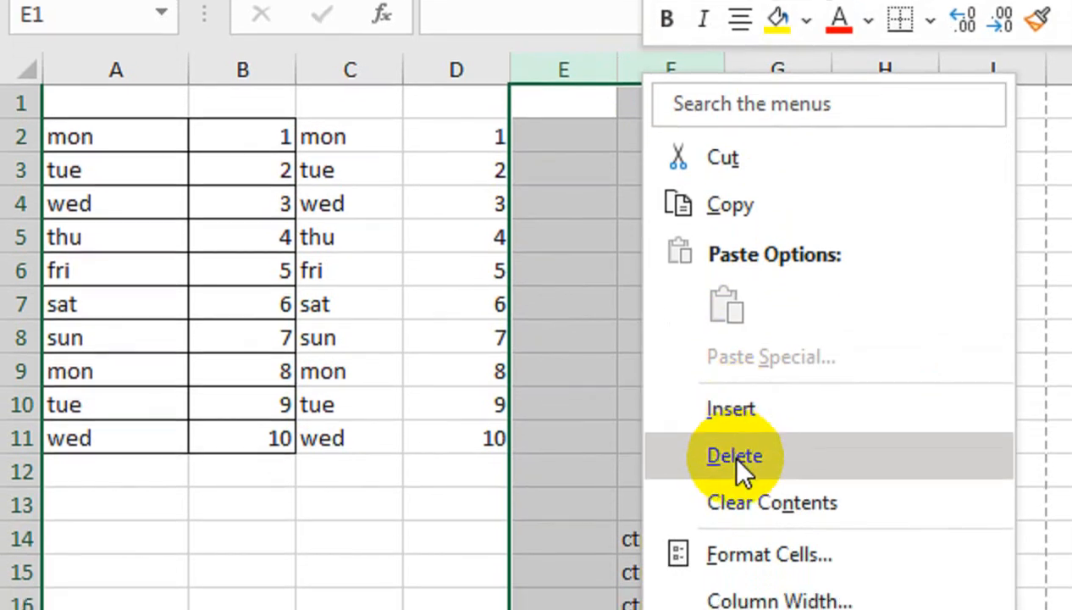
{"action": "left_click", "coordinate": [729, 465]}
{"action": "left_click", "coordinate": [813, 82]}
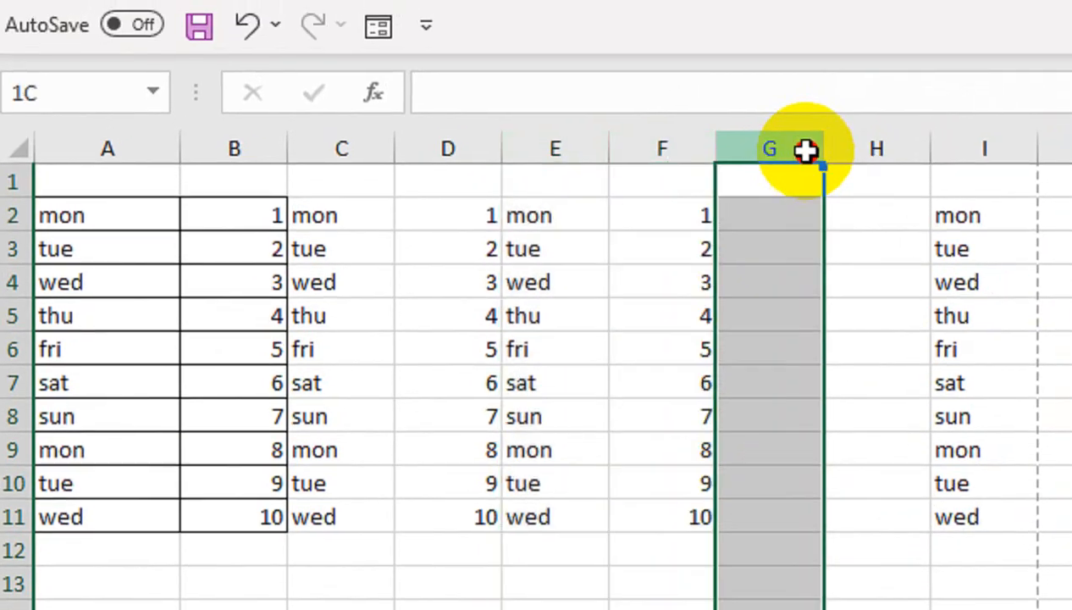
{"action": "left_click_drag", "start_coordinate": [804, 151], "coordinate": [846, 151]}
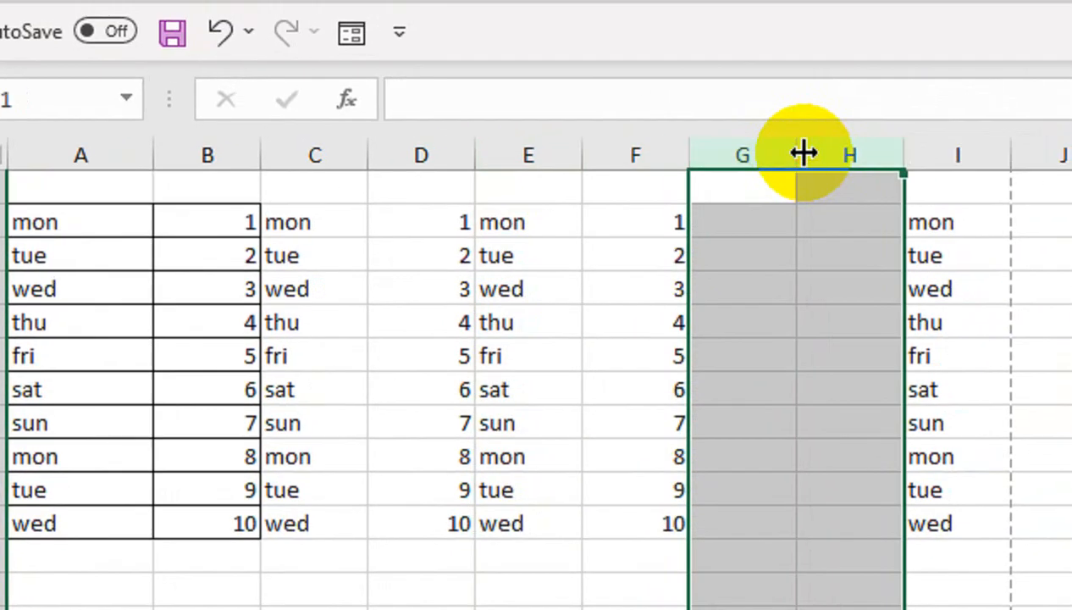
{"action": "right_click", "coordinate": [846, 149]}
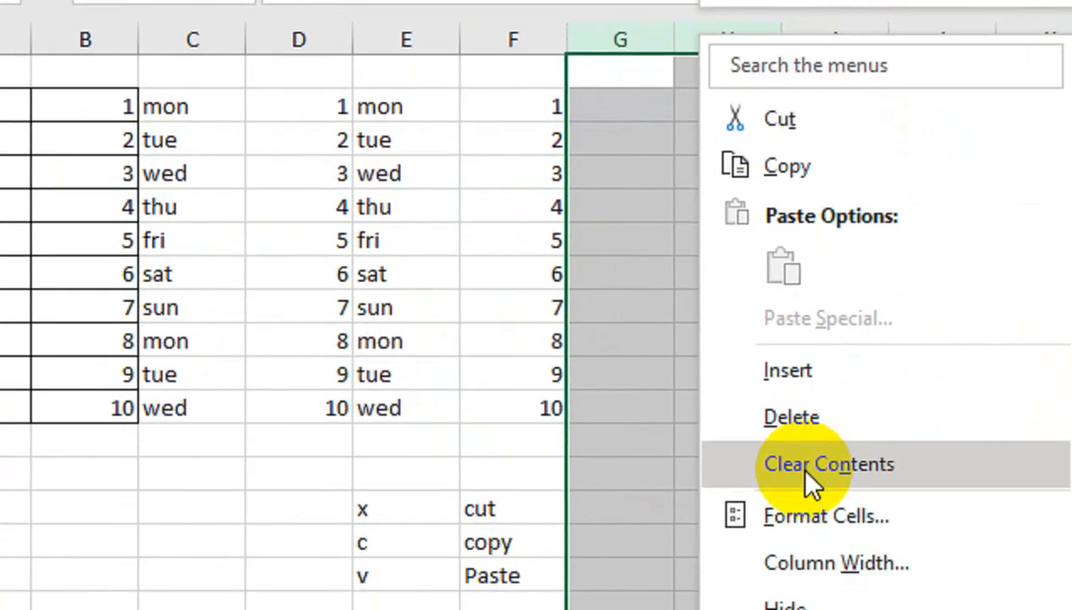
{"action": "left_click", "coordinate": [800, 417]}
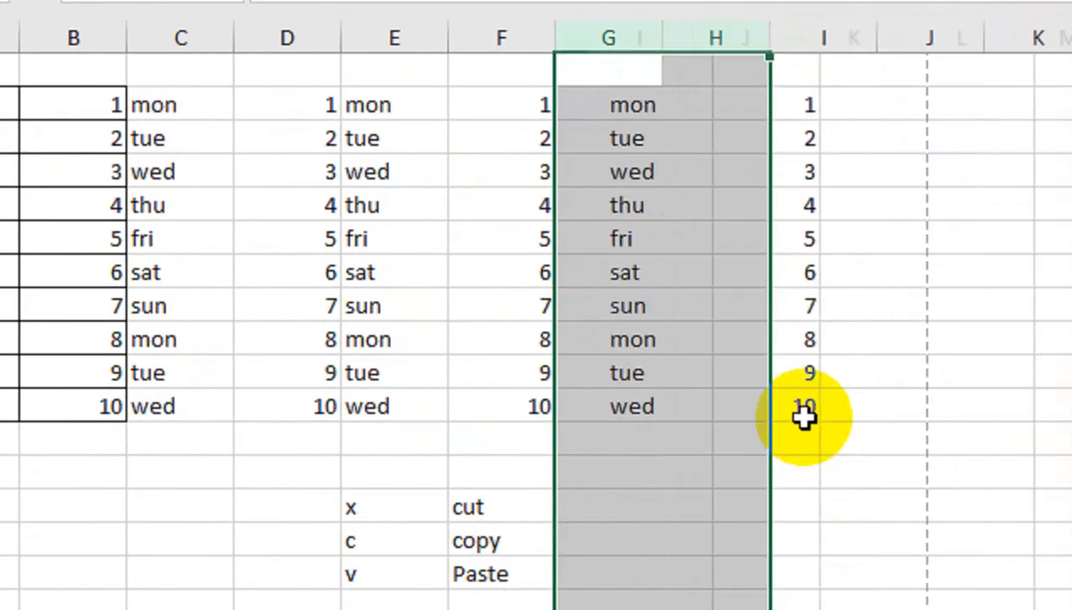
{"action": "left_click", "coordinate": [284, 211]}
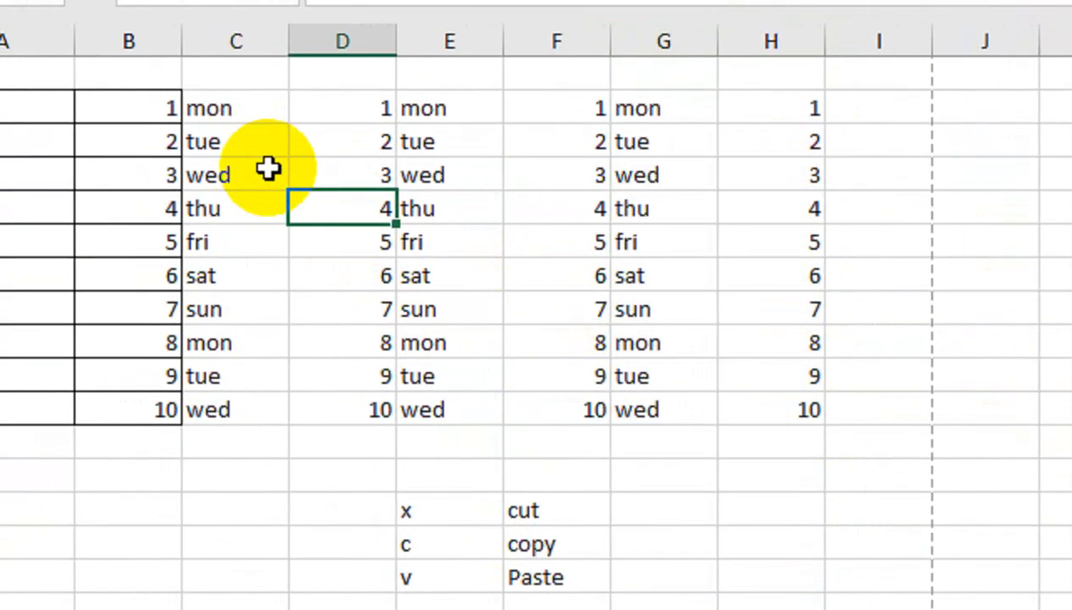
- Insert one blank row above fri (row 6) and two blank rows above sun (row 9)
{"action": "left_click", "coordinate": [18, 241]}
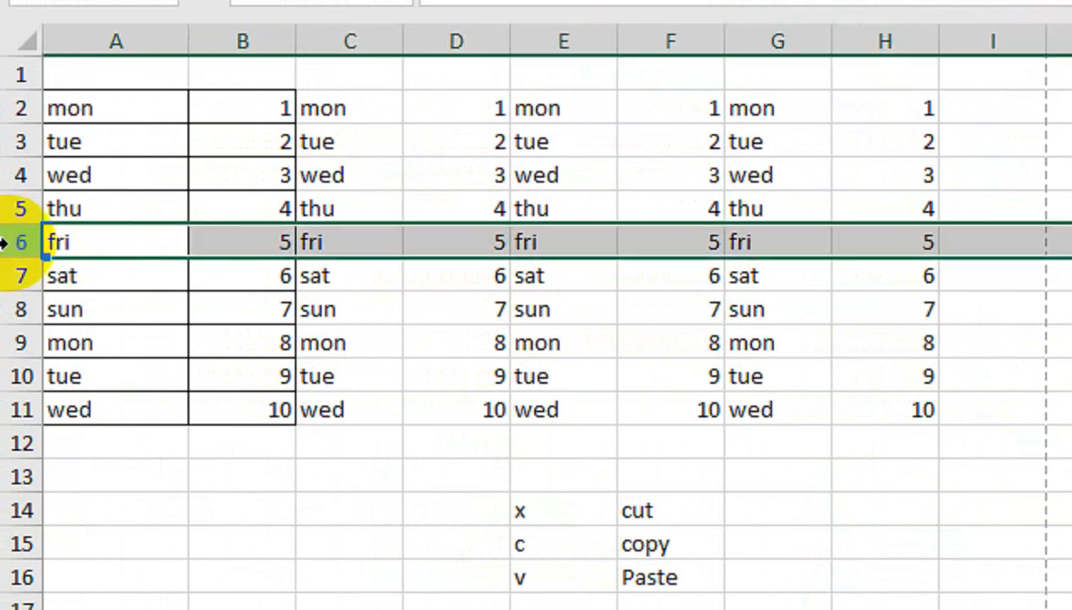
{"action": "key", "text": "ctrl+shift+plus"}
{"action": "left_click", "coordinate": [10, 343]}
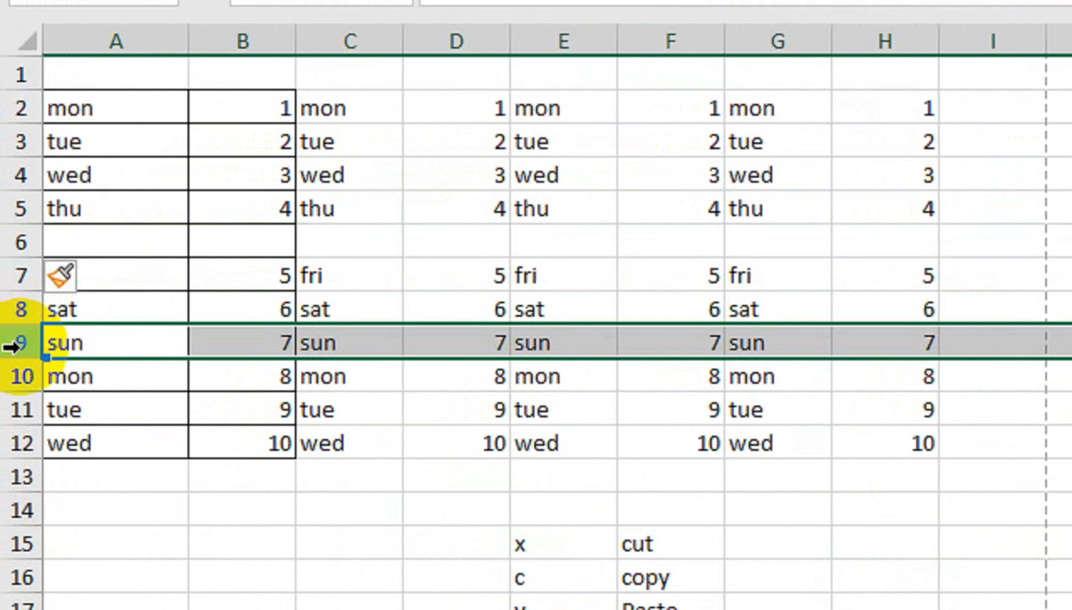
{"action": "key", "text": "ctrl+shift+plus"}
{"action": "key", "text": "ctrl+shift+plus"}
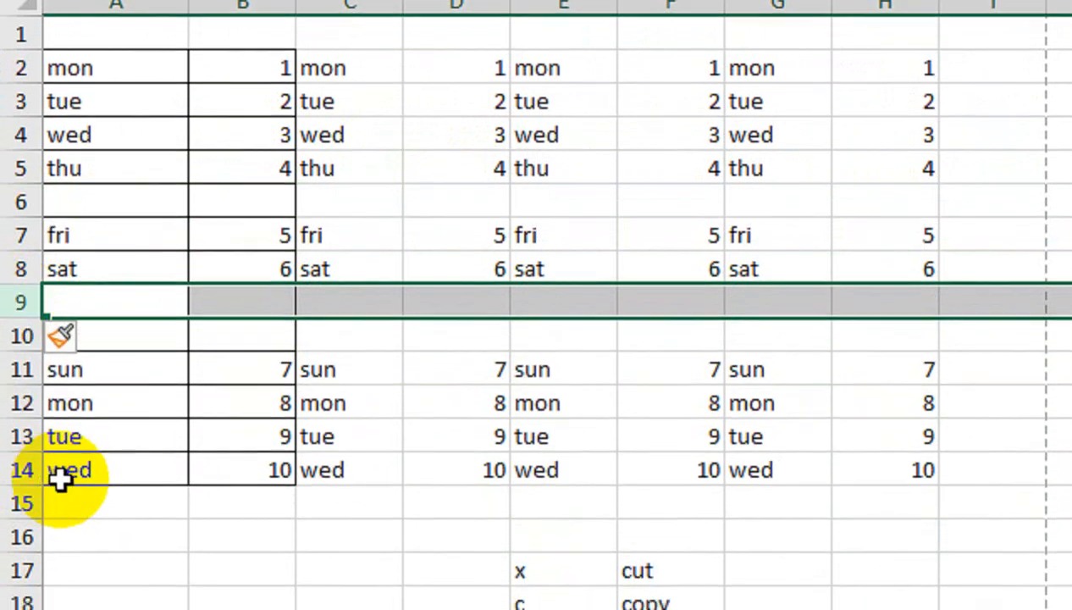
{"action": "left_click", "coordinate": [141, 389]}
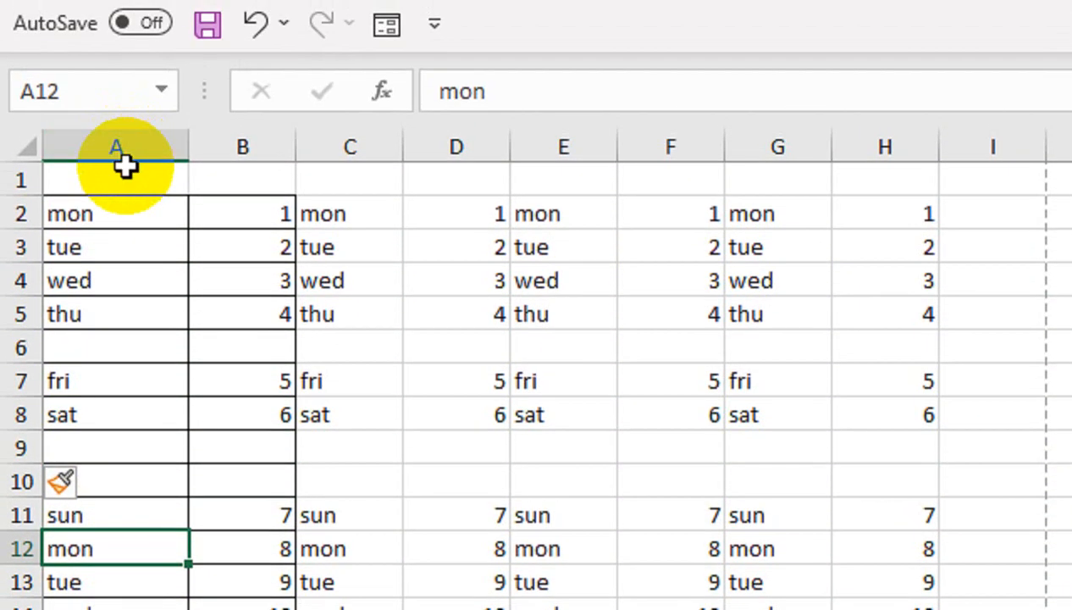
{"action": "left_click", "coordinate": [125, 24]}
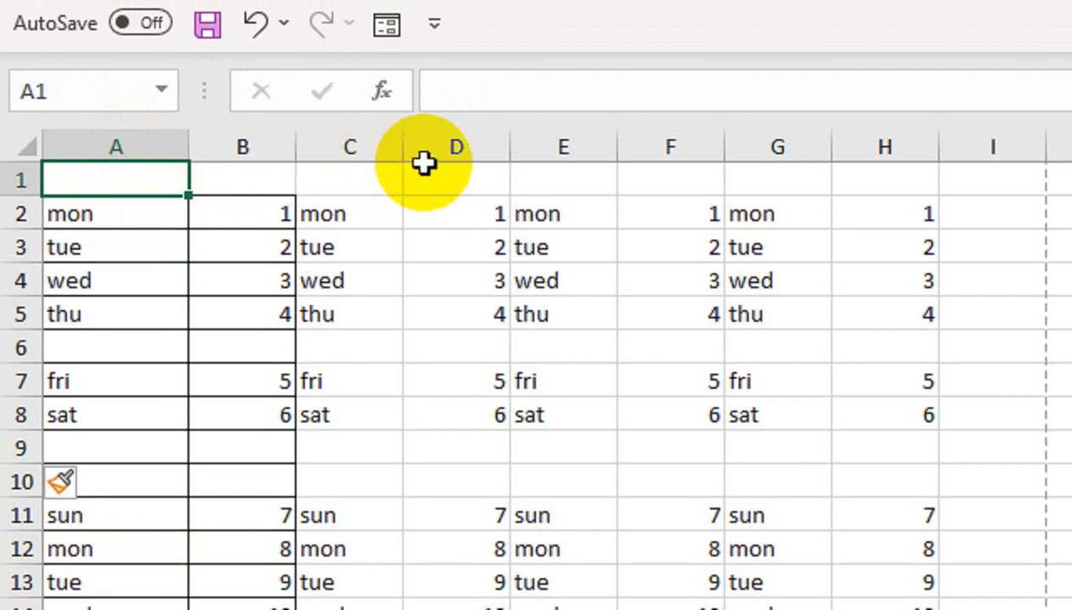
- Enter 'heading 1' in A1 and fill heading 2 through heading 8 across B1:H1
{"action": "type", "text": "h"}
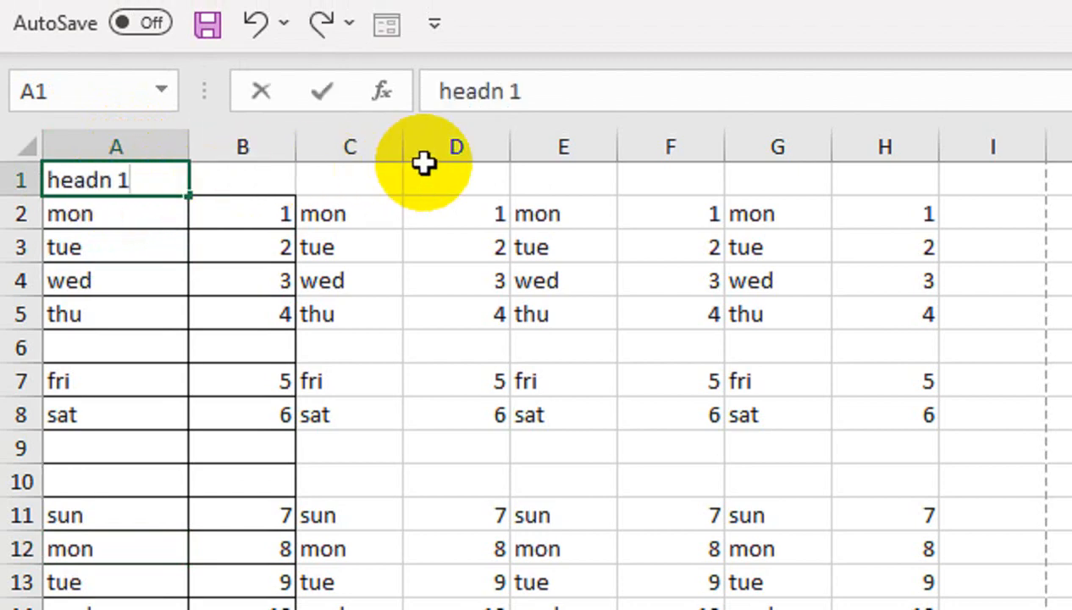
{"action": "type", "text": "eadn 1"}
{"action": "left_click", "coordinate": [98, 179]}
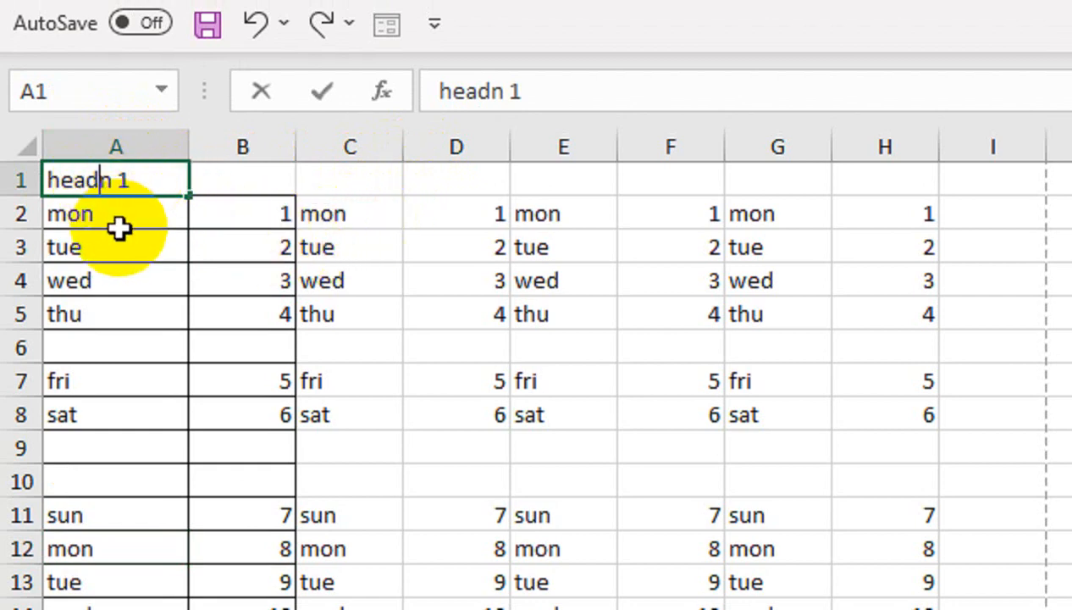
{"action": "type", "text": "i"}
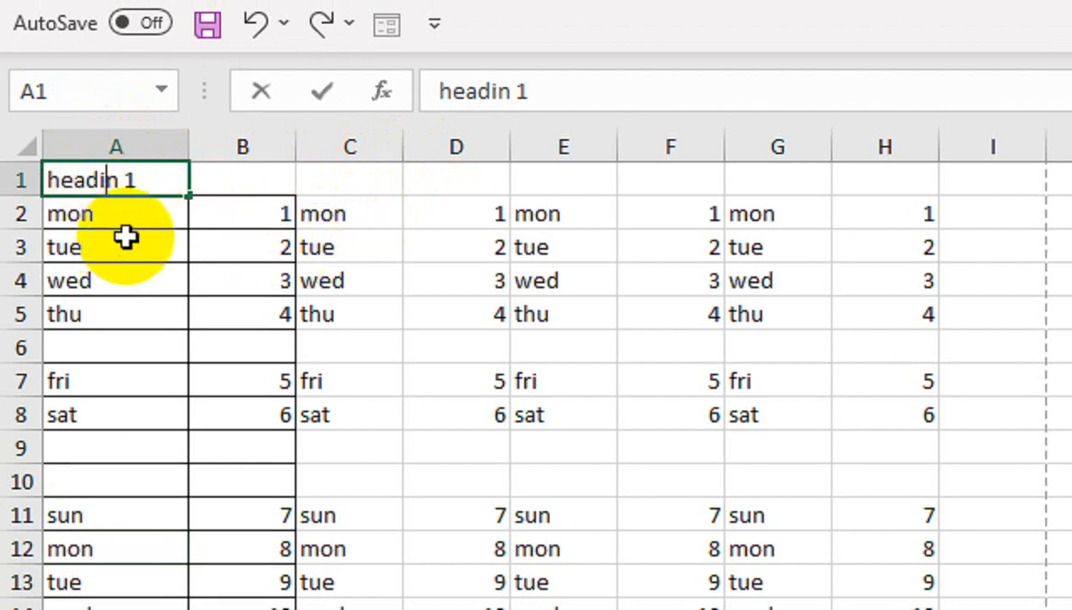
{"action": "left_click", "coordinate": [123, 185]}
{"action": "type", "text": "g"}
{"action": "left_click", "coordinate": [145, 232]}
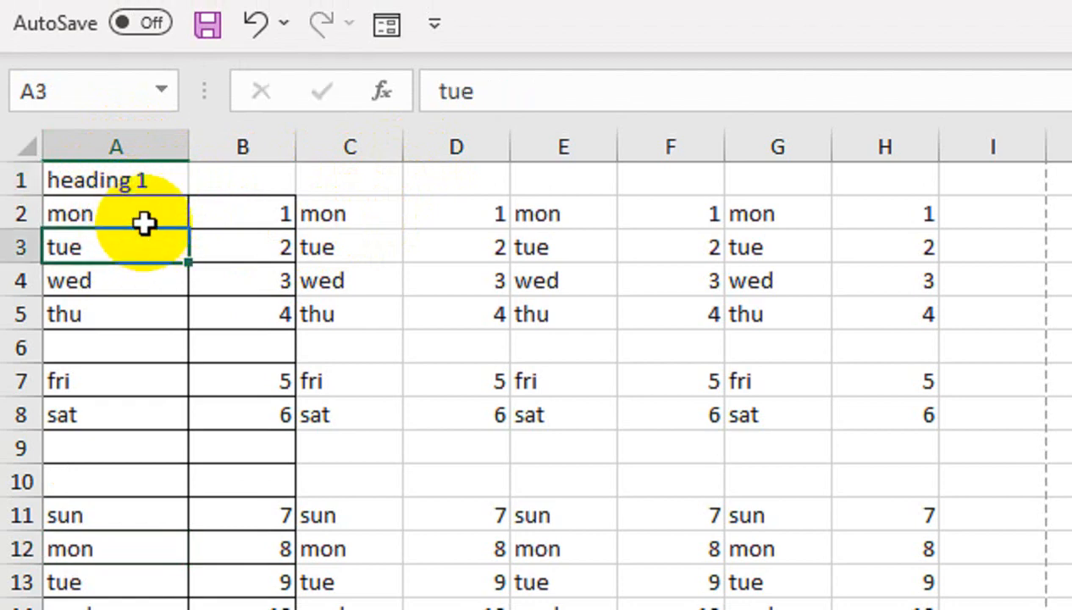
{"action": "left_click", "coordinate": [169, 179]}
{"action": "left_click_drag", "start_coordinate": [188, 198], "coordinate": [885, 200]}
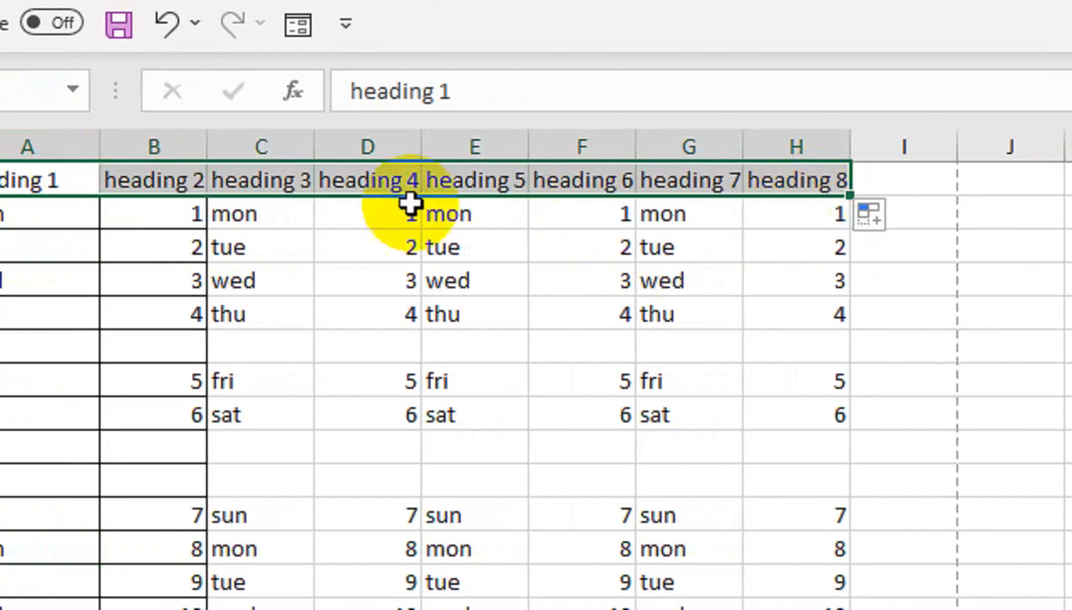
- Autofit every column on the sheet to its contents
{"action": "left_click", "coordinate": [32, 159]}
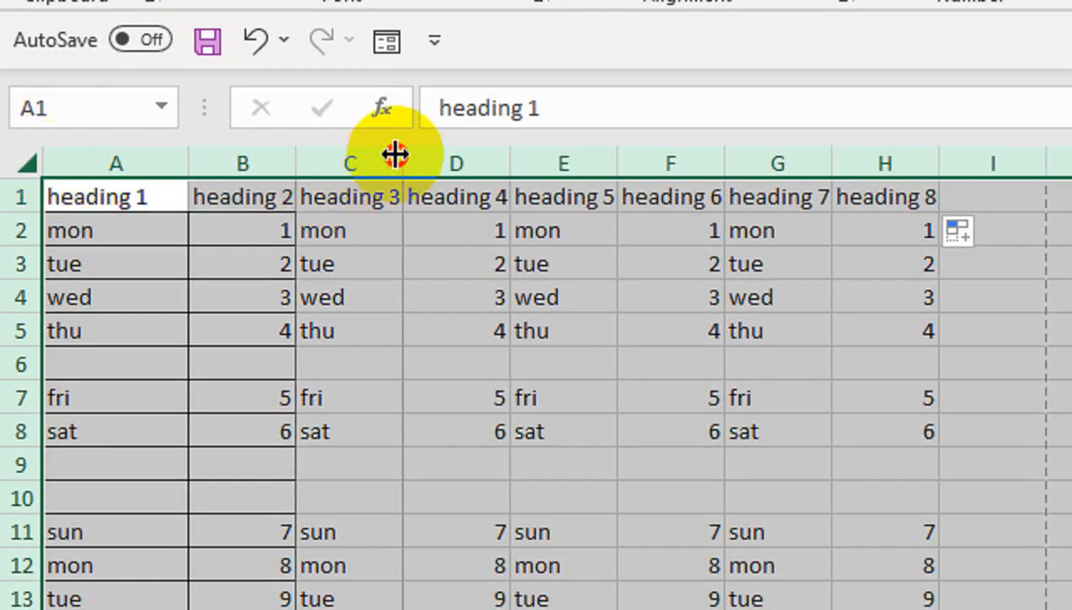
{"action": "double_click", "coordinate": [400, 161]}
{"action": "left_click_drag", "start_coordinate": [148, 203], "coordinate": [808, 493]}
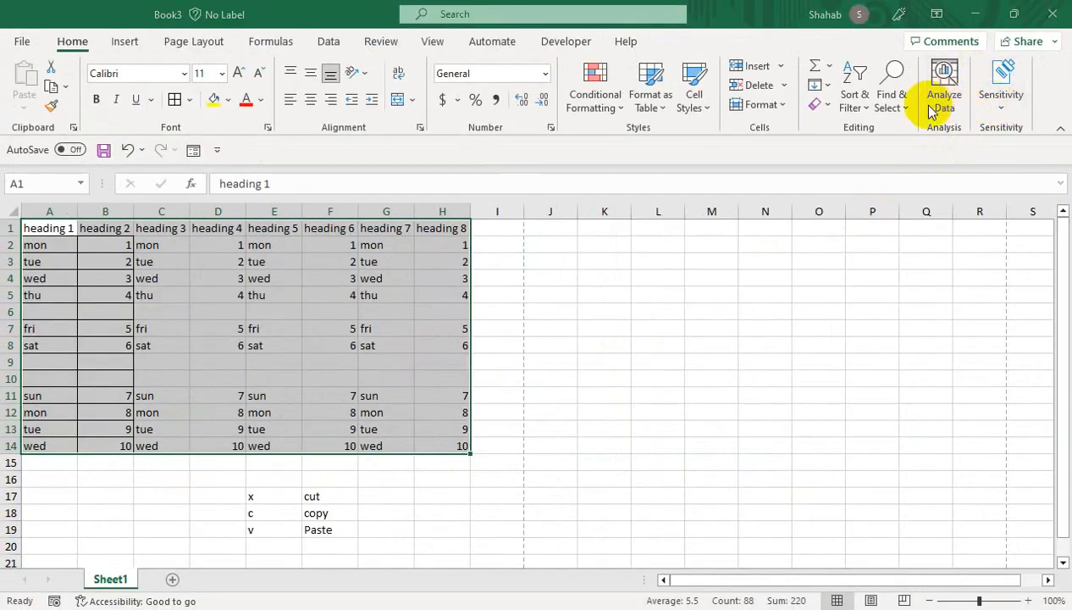
- Select the table's blank cells with Go To Special and delete them, shifting cells up
{"action": "key", "text": "ctrl+g"}
{"action": "left_click_drag", "start_coordinate": [813, 162], "coordinate": [361, 287]}
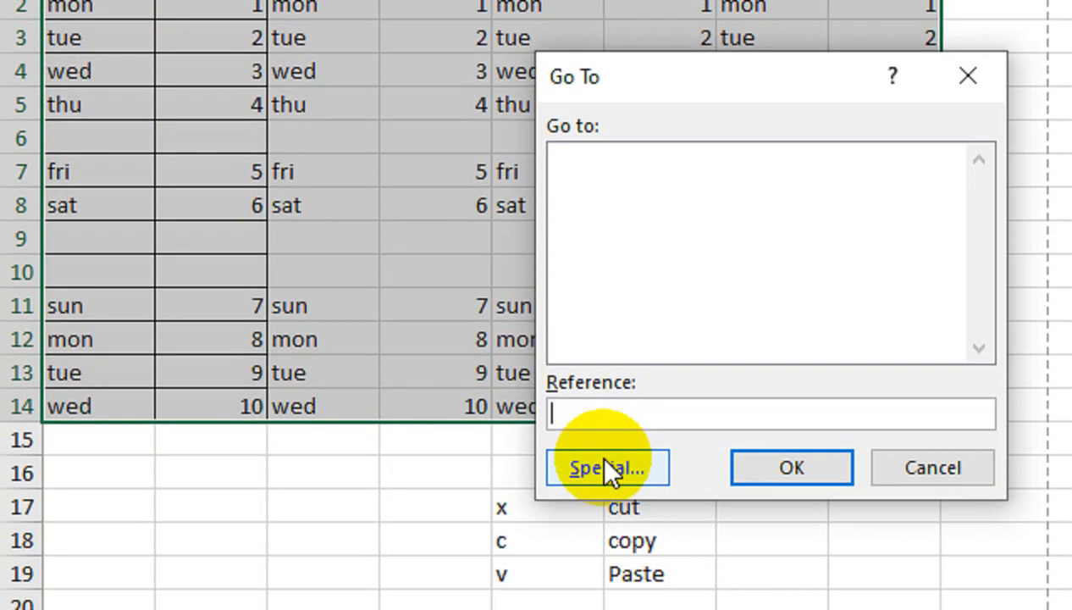
{"action": "left_click", "coordinate": [608, 469]}
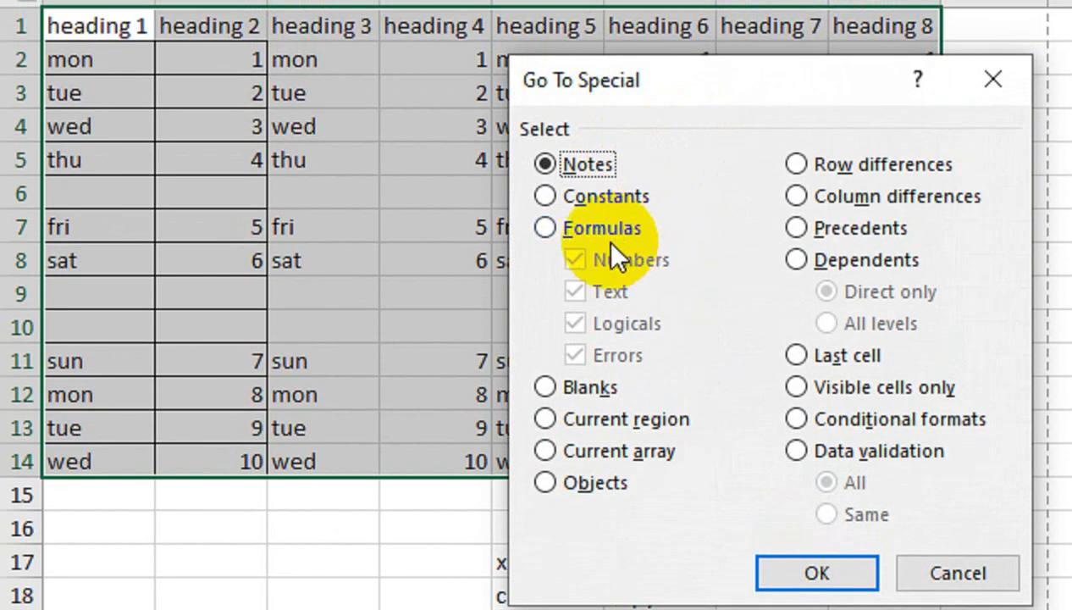
{"action": "left_click", "coordinate": [544, 387]}
{"action": "left_click", "coordinate": [770, 567]}
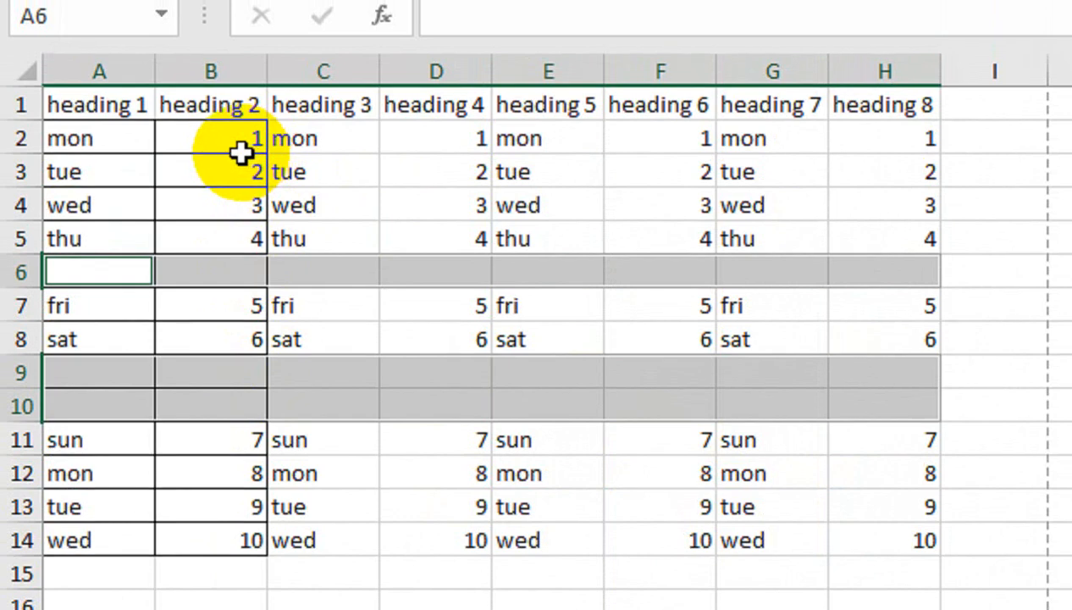
{"action": "key", "text": "ctrl+minus"}
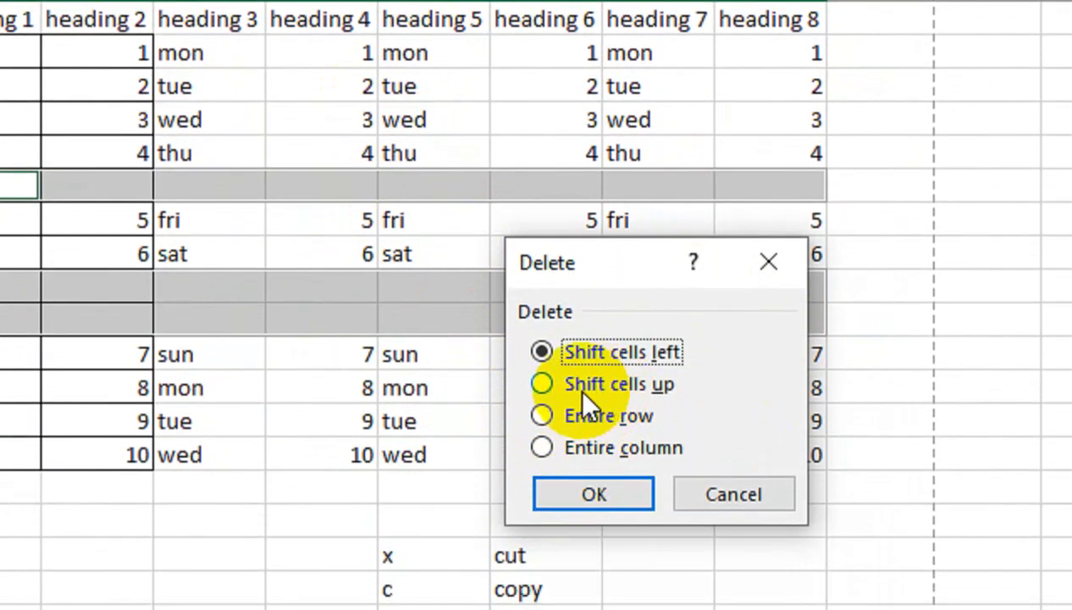
{"action": "left_click", "coordinate": [542, 384]}
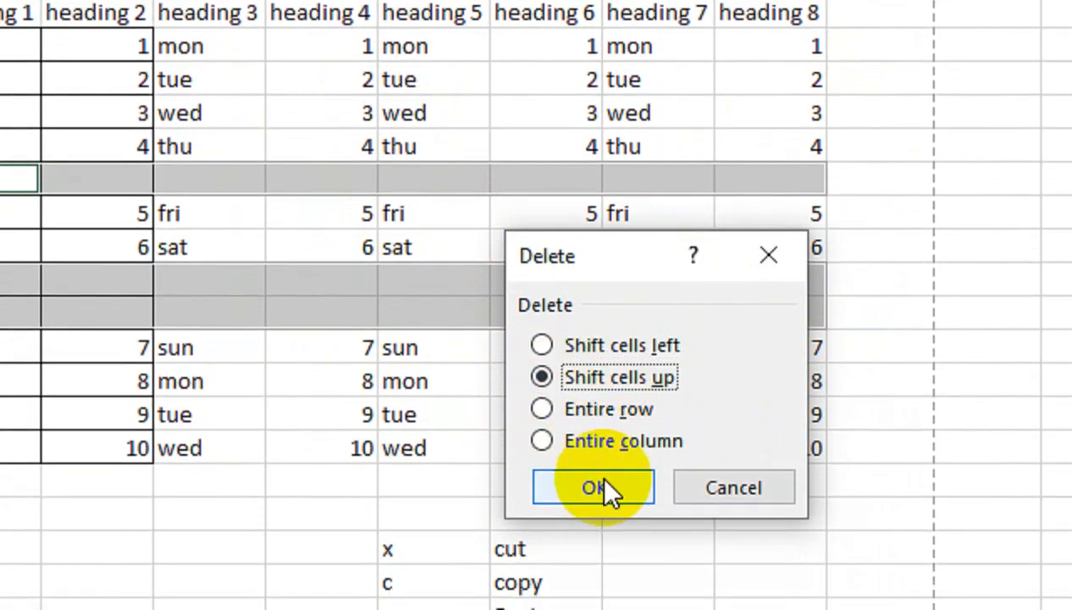
{"action": "left_click", "coordinate": [601, 494]}
{"action": "left_click", "coordinate": [476, 308]}
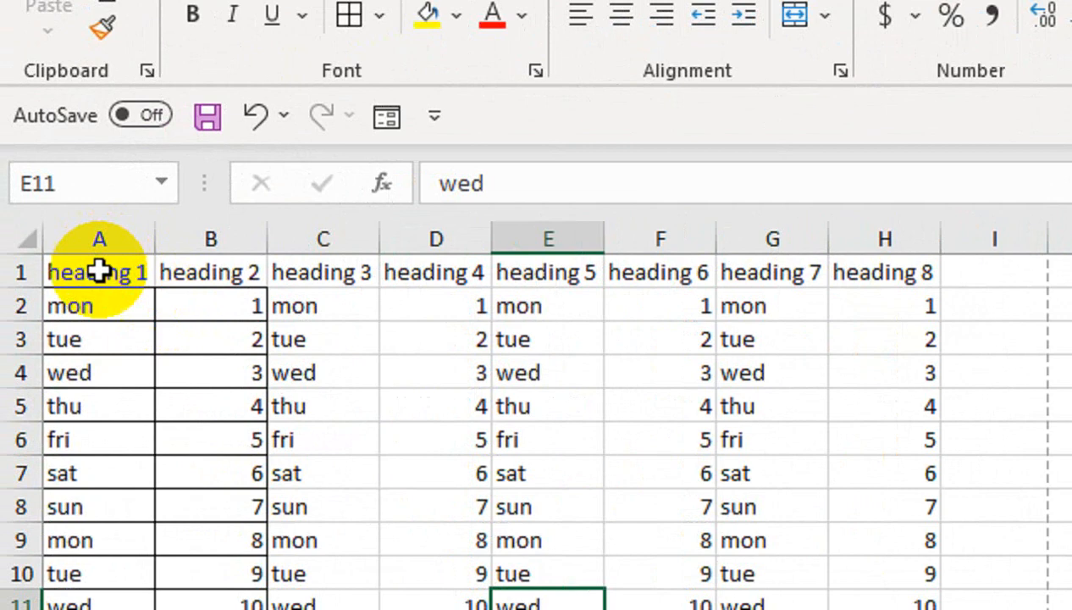
{"action": "left_click", "coordinate": [49, 228]}
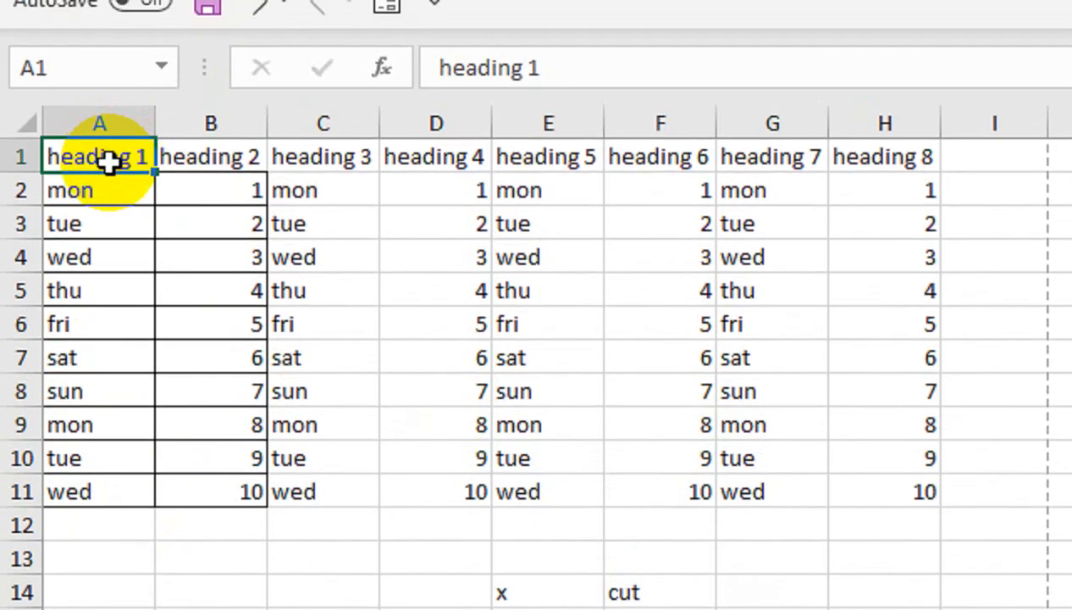
{"action": "key", "text": "Down"}
{"action": "key", "text": "Down"}
{"action": "key", "text": "Down"}
{"action": "key", "text": "Down"}
{"action": "key", "text": "Down"}
{"action": "key", "text": "Down"}
{"action": "key", "text": "Down"}
{"action": "key", "text": "Down"}
{"action": "key", "text": "Down"}
{"action": "key", "text": "Down"}
{"action": "key", "text": "Down"}
{"action": "key", "text": "Down"}
{"action": "key", "text": "Down"}
{"action": "key", "text": "Down"}
{"action": "key", "text": "Down"}
{"action": "key", "text": "Down"}
{"action": "key", "text": "Down"}
{"action": "key", "text": "Down"}
{"action": "key", "text": "Down"}
{"action": "key", "text": "Down"}
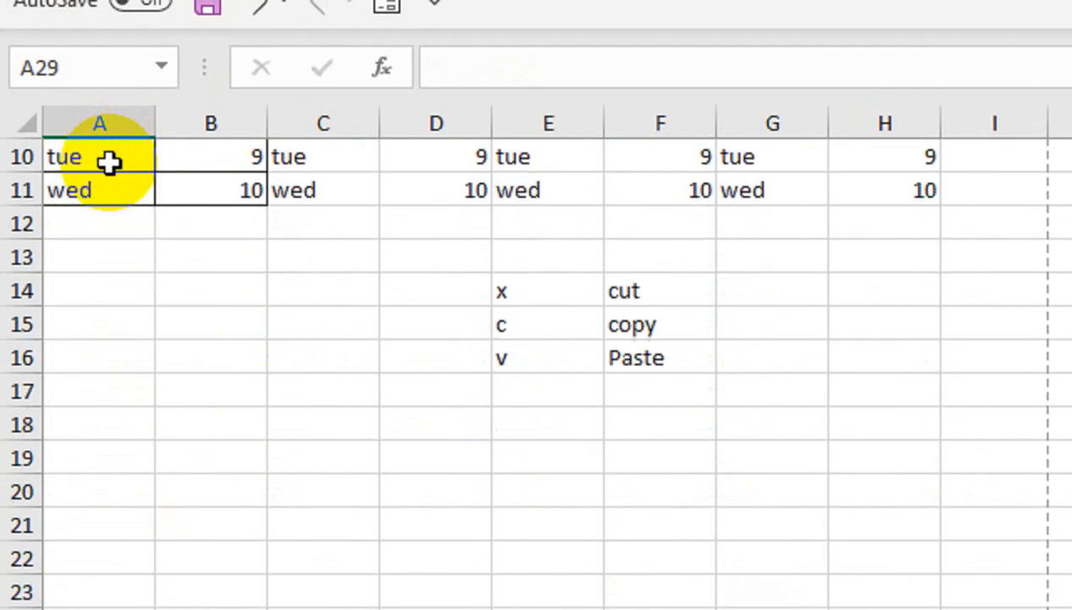
{"action": "key", "text": "Down"}
{"action": "key", "text": "Down"}
{"action": "key", "text": "Down"}
{"action": "key", "text": "Down"}
{"action": "key", "text": "Down"}
{"action": "key", "text": "Down"}
{"action": "key", "text": "Down"}
{"action": "key", "text": "Down"}
{"action": "key", "text": "Down"}
{"action": "key", "text": "Down"}
{"action": "key", "text": "Down"}
{"action": "key", "text": "Down"}
{"action": "key", "text": "Down"}
{"action": "key", "text": "Down"}
{"action": "key", "text": "Down"}
{"action": "key", "text": "Down"}
{"action": "key", "text": "Down"}
{"action": "key", "text": "Down"}
{"action": "key", "text": "Down"}
{"action": "key", "text": "Down"}
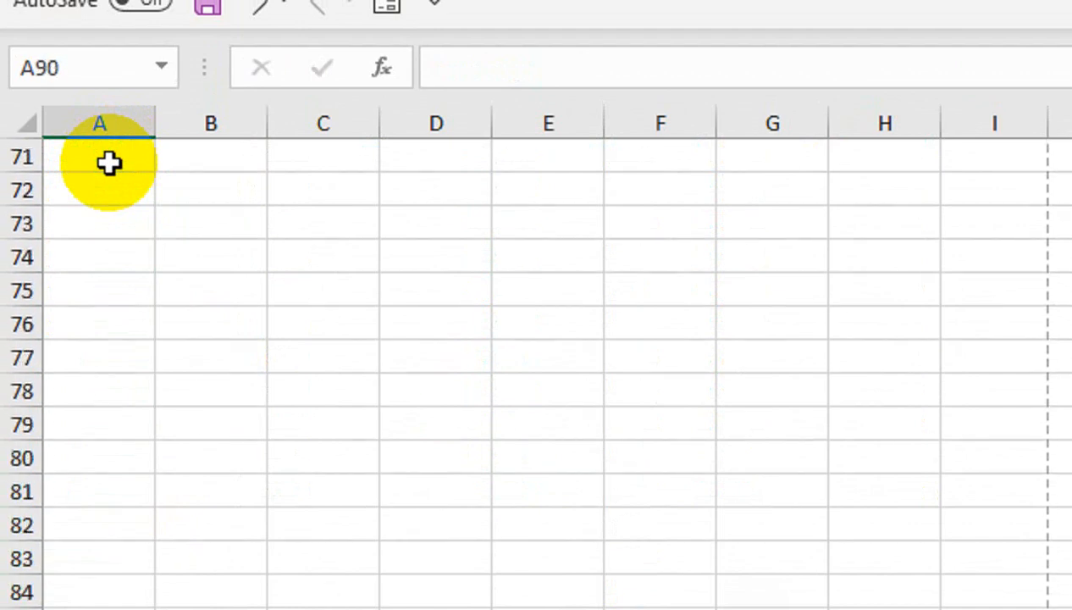
{"action": "key", "text": "Down"}
{"action": "key", "text": "Down"}
{"action": "key", "text": "Down"}
{"action": "key", "text": "Down"}
{"action": "key", "text": "Down"}
{"action": "key", "text": "Down"}
{"action": "key", "text": "Down"}
{"action": "key", "text": "Down"}
{"action": "key", "text": "Down"}
{"action": "key", "text": "Down"}
{"action": "key", "text": "Down"}
{"action": "key", "text": "Down"}
{"action": "key", "text": "Down"}
{"action": "key", "text": "Down"}
{"action": "key", "text": "Down"}
{"action": "key", "text": "Down"}
{"action": "key", "text": "Down"}
{"action": "key", "text": "Down"}
{"action": "key", "text": "Down"}
{"action": "key", "text": "Down"}
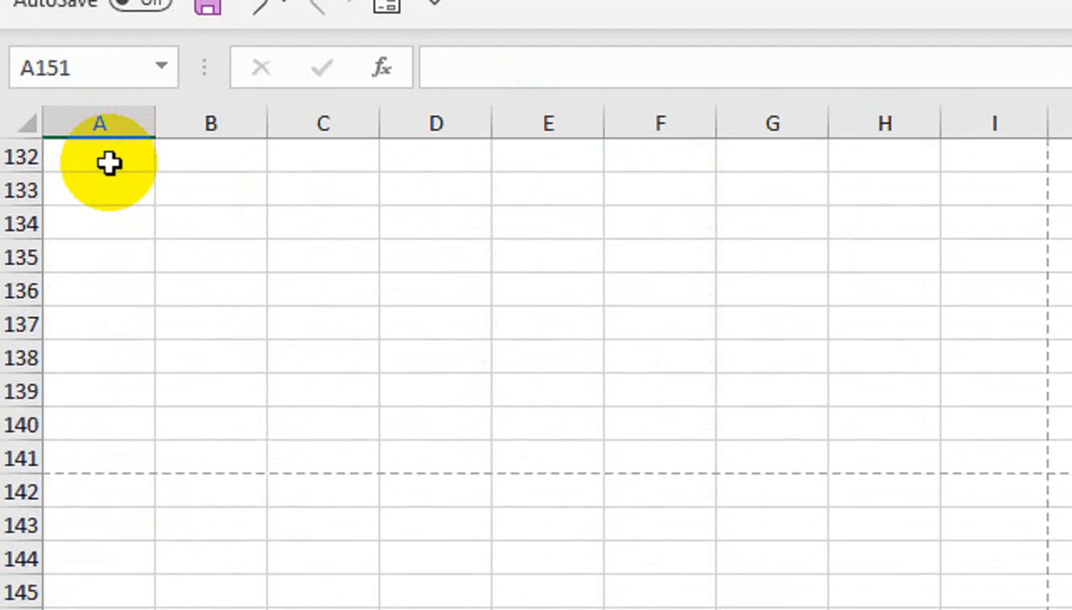
{"action": "key", "text": "Down"}
{"action": "key", "text": "Down"}
{"action": "key", "text": "Down"}
{"action": "key", "text": "Down"}
{"action": "key", "text": "Down"}
{"action": "key", "text": "Down"}
{"action": "key", "text": "Down"}
{"action": "key", "text": "Down"}
{"action": "key", "text": "Down"}
{"action": "key", "text": "Down"}
{"action": "key", "text": "Down"}
{"action": "key", "text": "Down"}
{"action": "key", "text": "Down"}
{"action": "key", "text": "Down"}
{"action": "key", "text": "Down"}
{"action": "key", "text": "Down"}
{"action": "key", "text": "Down"}
{"action": "key", "text": "Down"}
{"action": "key", "text": "Down"}
{"action": "key", "text": "Down"}
{"action": "key", "text": "ctrl+Up"}
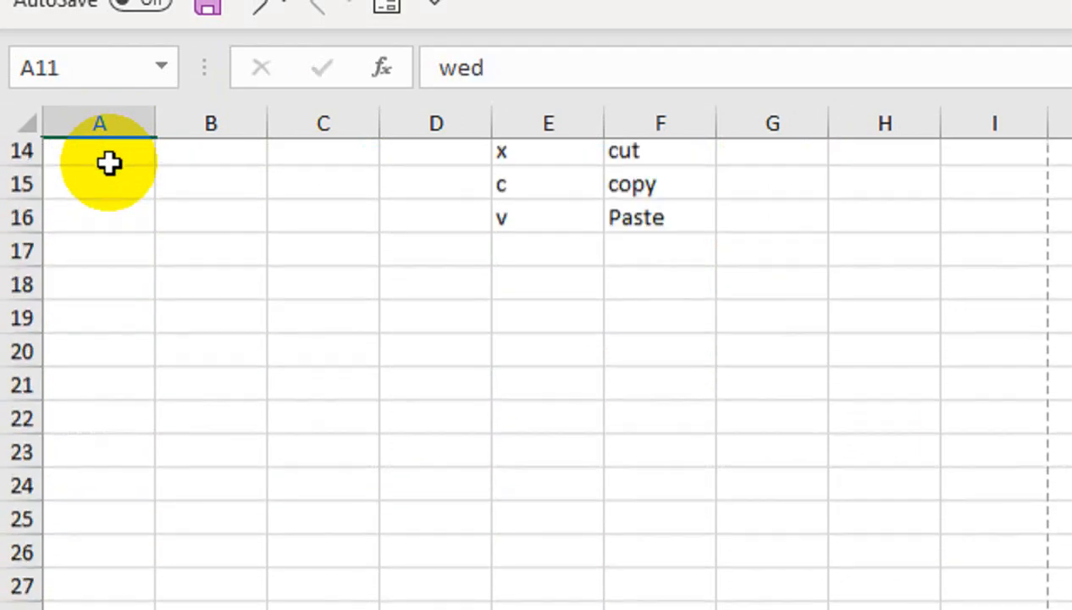
{"action": "key", "text": "ctrl+Up"}
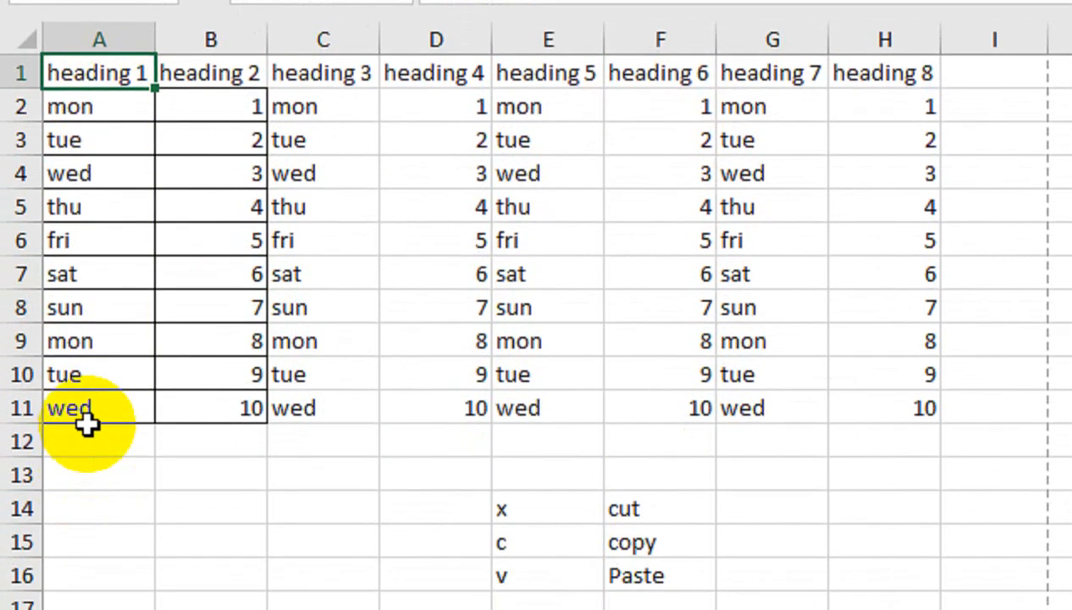
{"action": "key", "text": "ctrl+Down"}
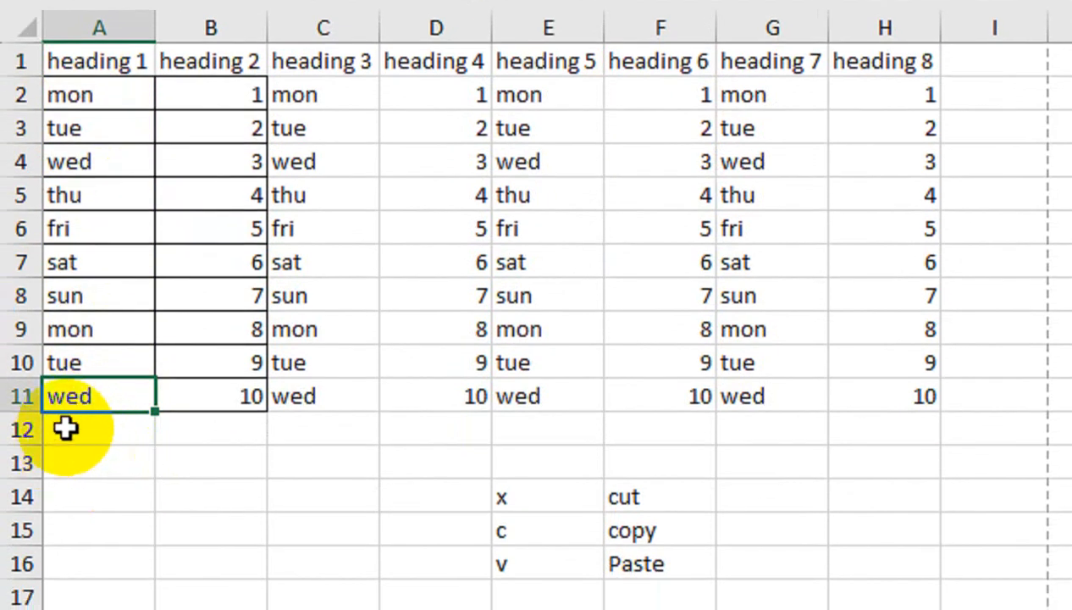
{"action": "key", "text": "ctrl+Down"}
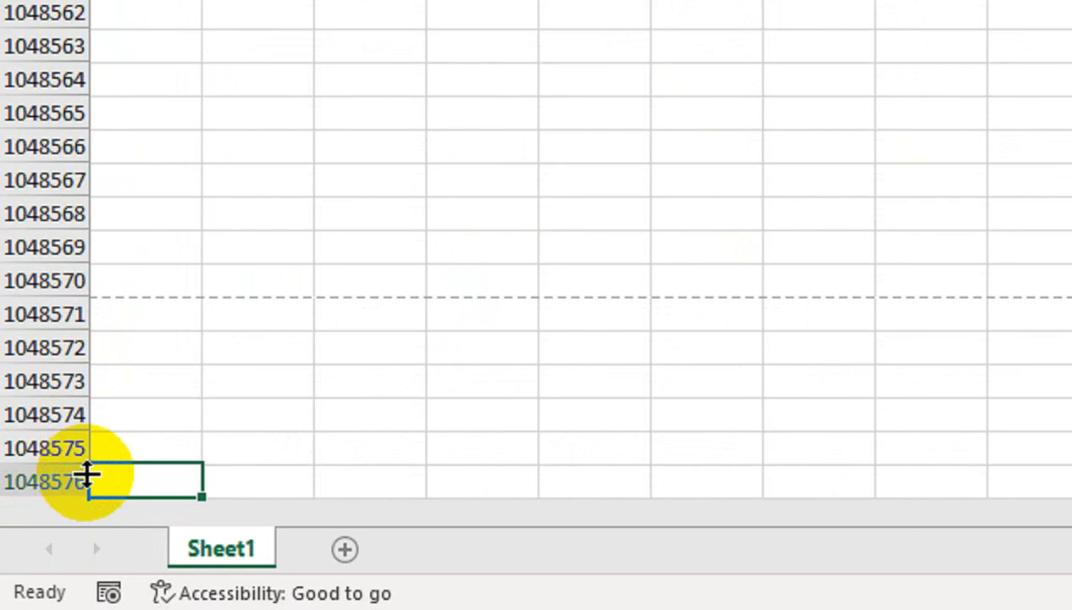
{"action": "key", "text": "ctrl+Up"}
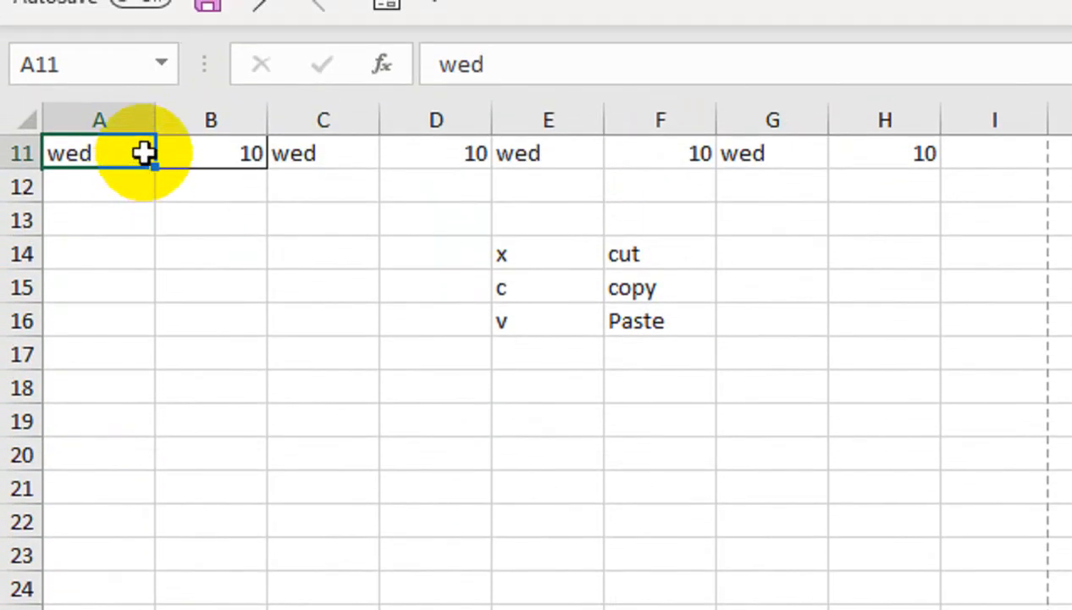
{"action": "key", "text": "ctrl+Up"}
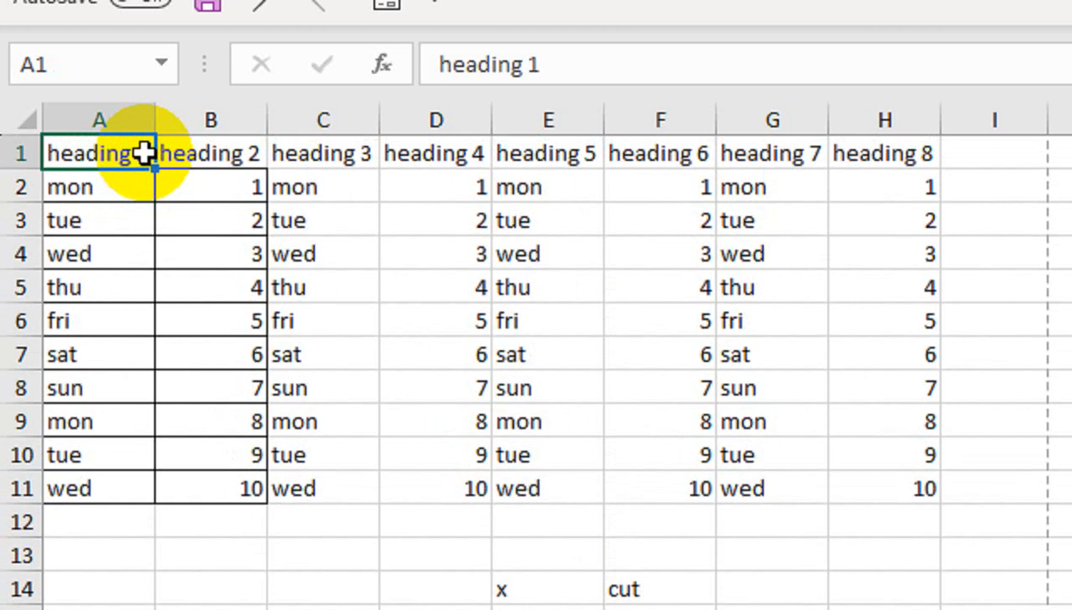
{"action": "key", "text": "ctrl+Right"}
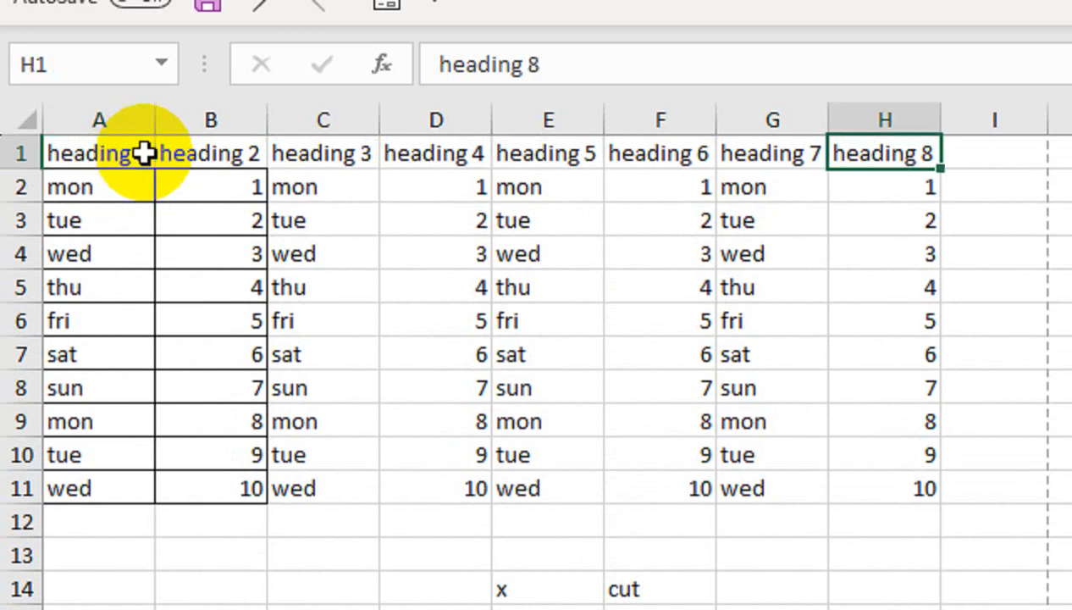
{"action": "key", "text": "ctrl+Left"}
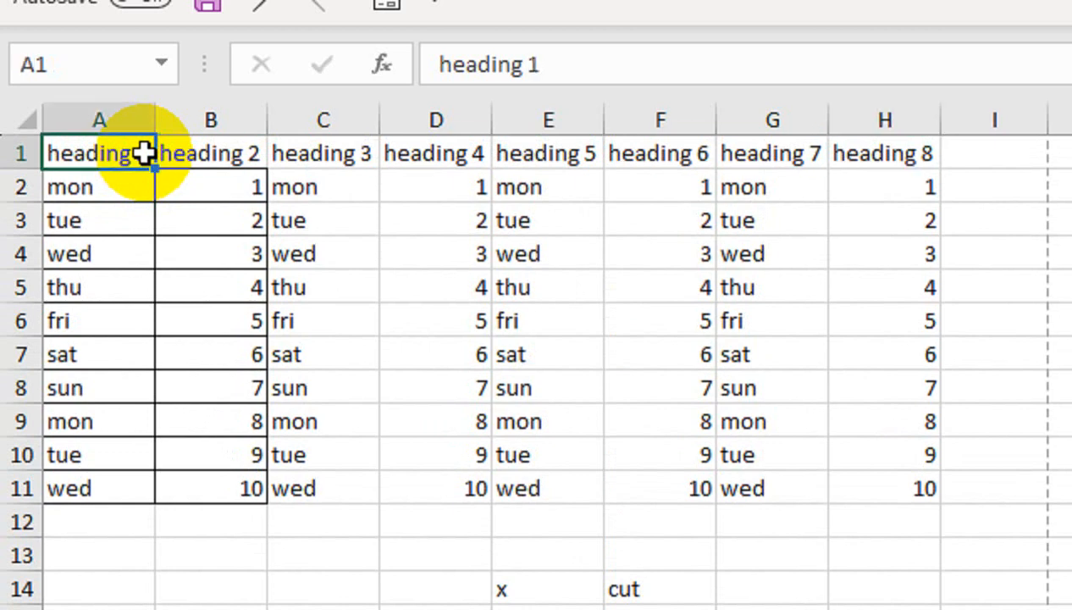
{"action": "key", "text": "ctrl+Down"}
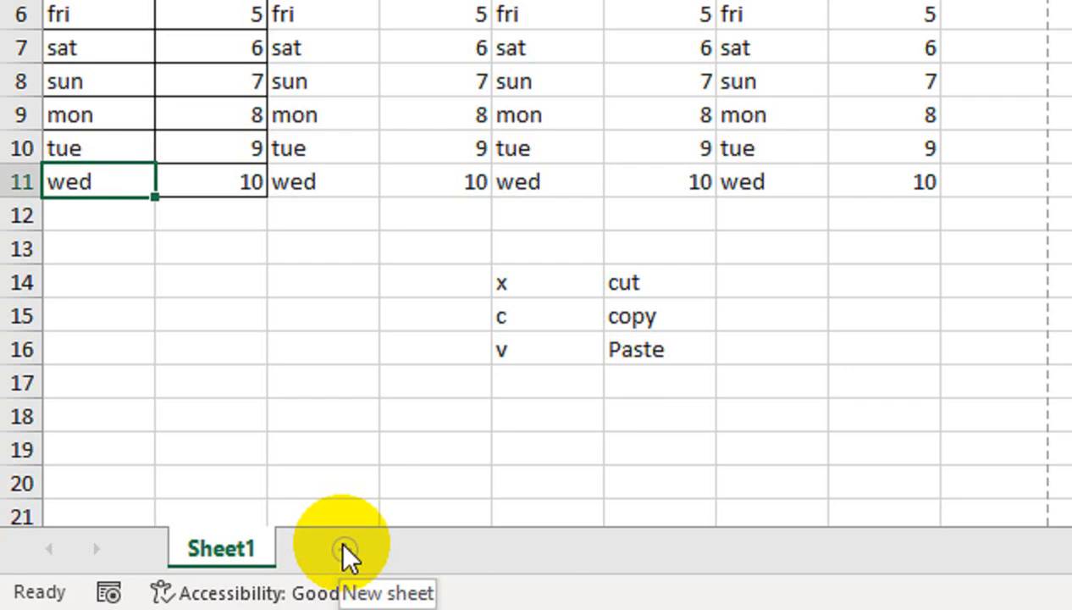
- Add a blank Sheet2, then jump to its last row and column and back to A1
{"action": "left_click", "coordinate": [347, 550]}
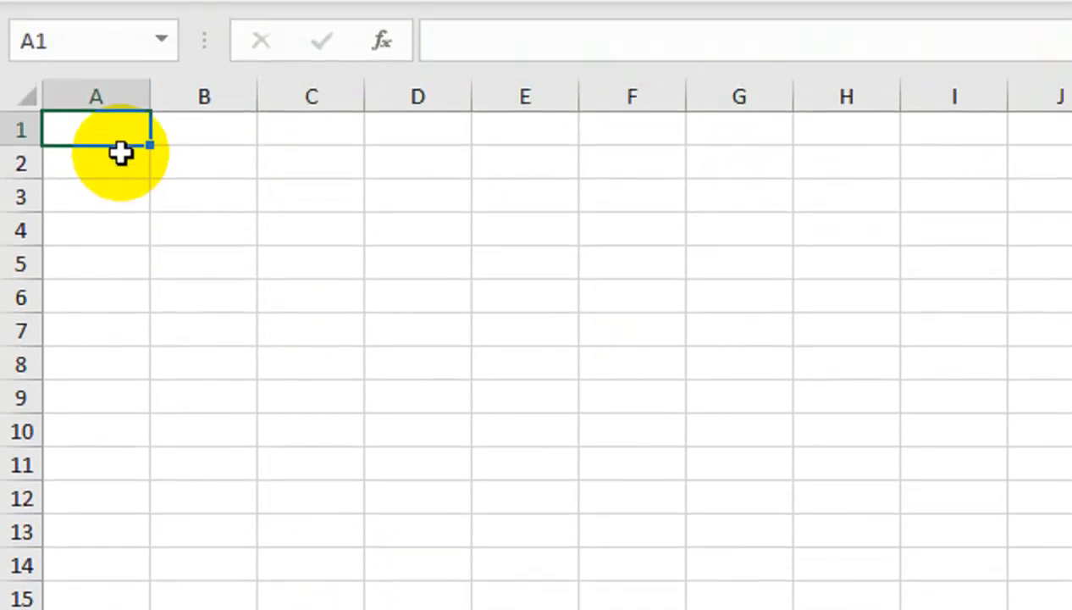
{"action": "key", "text": "ctrl+Down"}
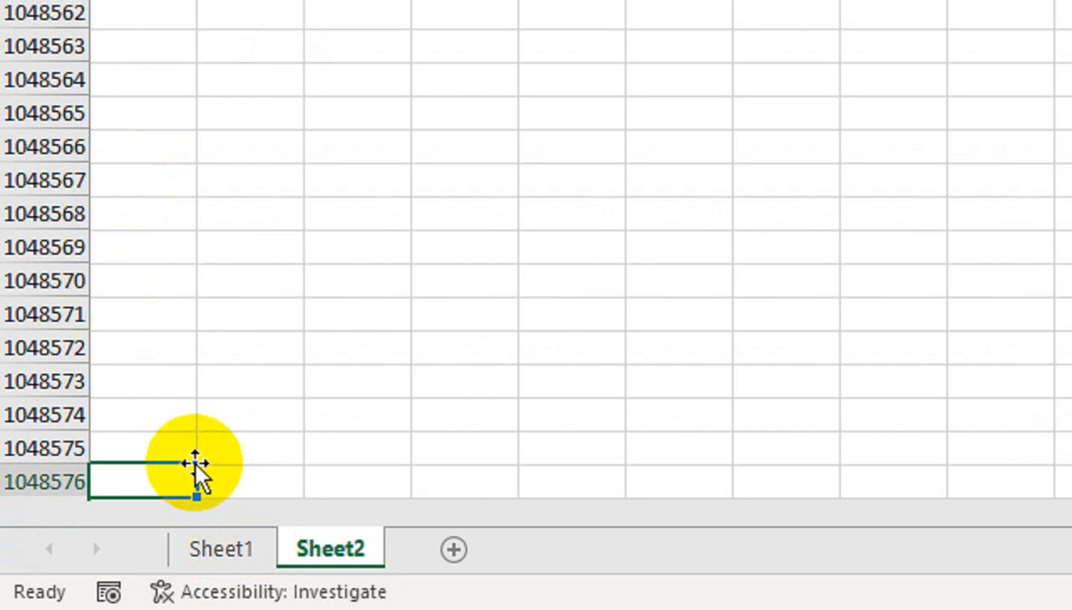
{"action": "key", "text": "ctrl+Up"}
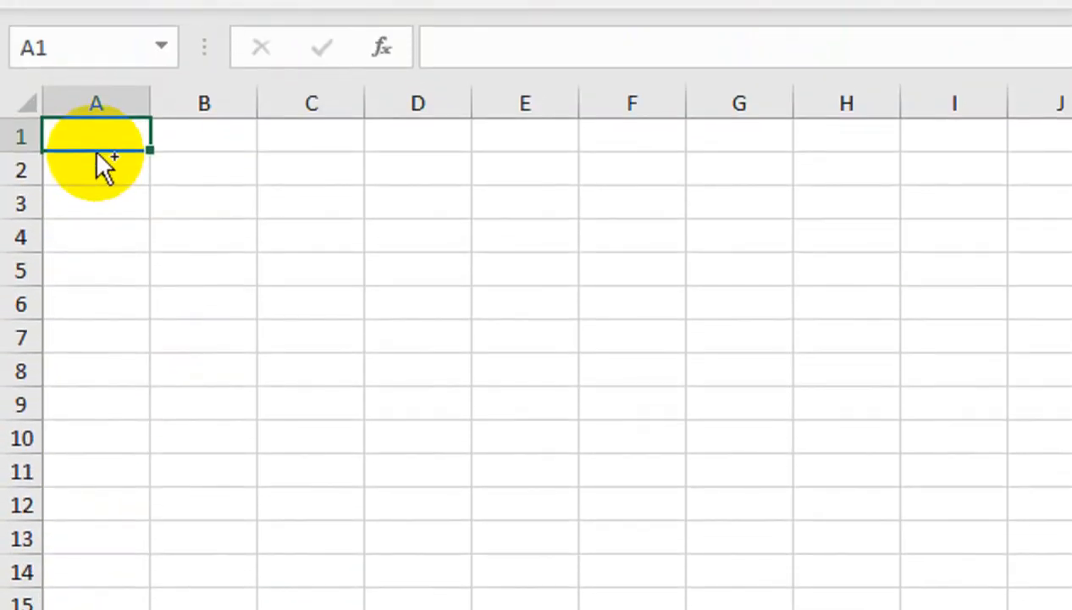
{"action": "key", "text": "ctrl+Right"}
{"action": "key", "text": "ctrl+Left"}
{"action": "key", "text": "ctrl+Down"}
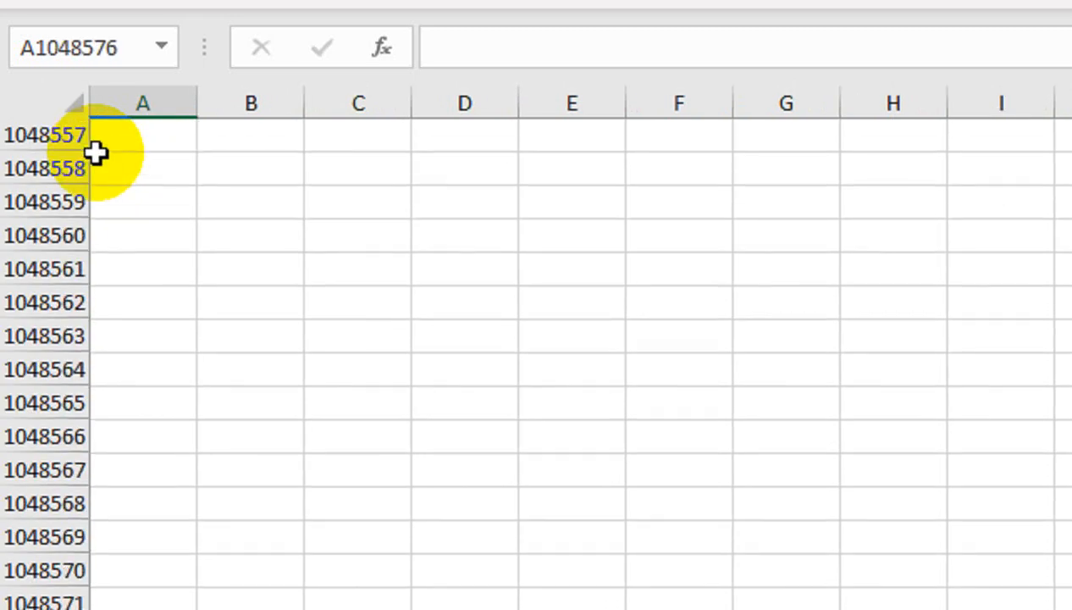
{"action": "key", "text": "ctrl+Up"}
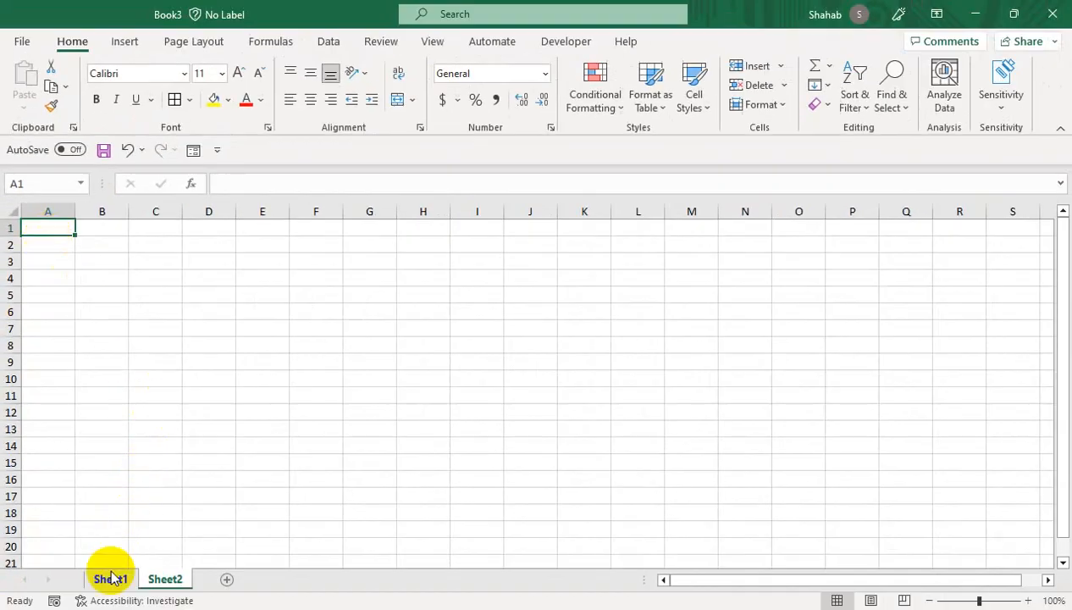
- Return to Sheet1 and set its paper size to A4 in Page Layout
{"action": "left_click", "coordinate": [109, 578]}
{"action": "left_click", "coordinate": [197, 338]}
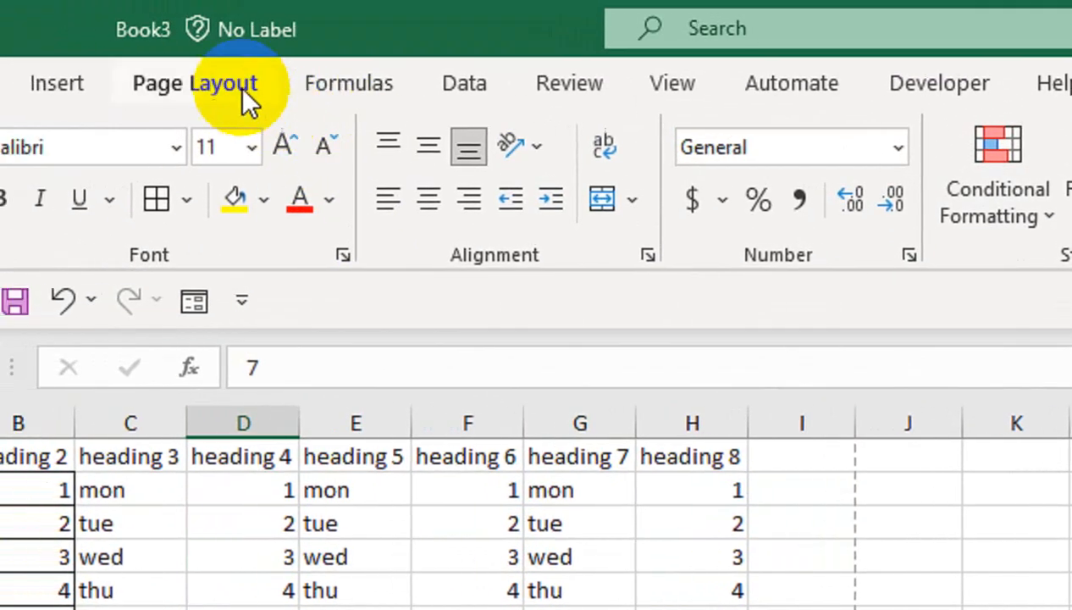
{"action": "left_click", "coordinate": [241, 101]}
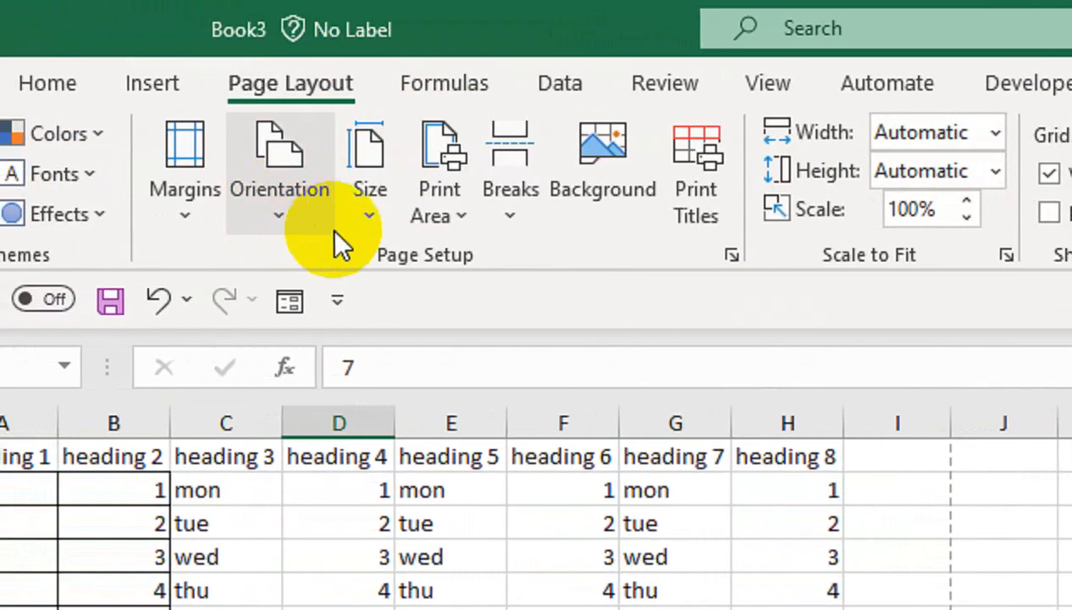
{"action": "left_click", "coordinate": [370, 203]}
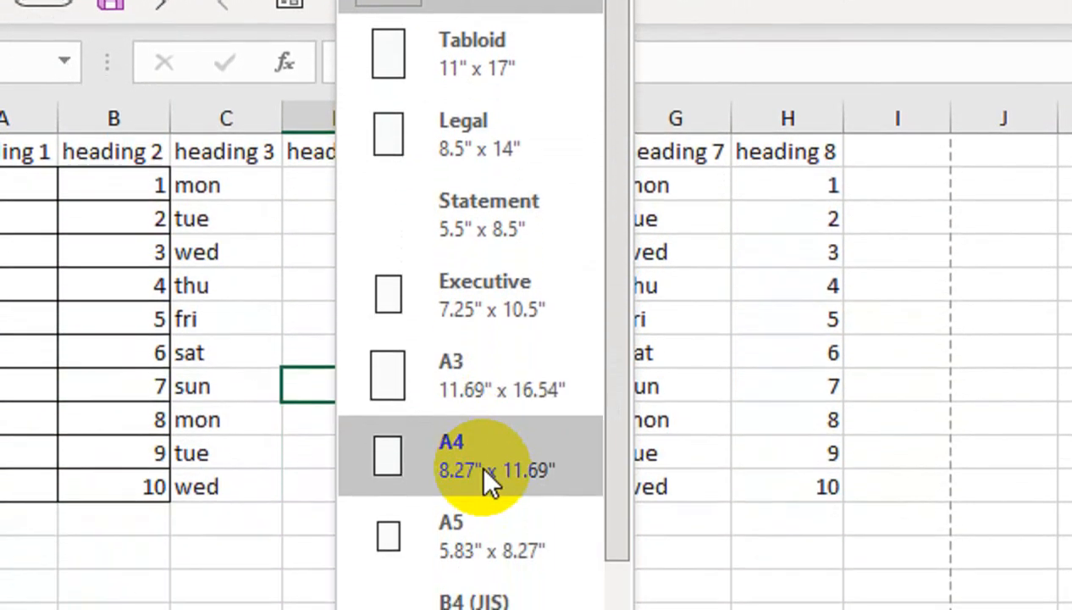
{"action": "left_click", "coordinate": [483, 459]}
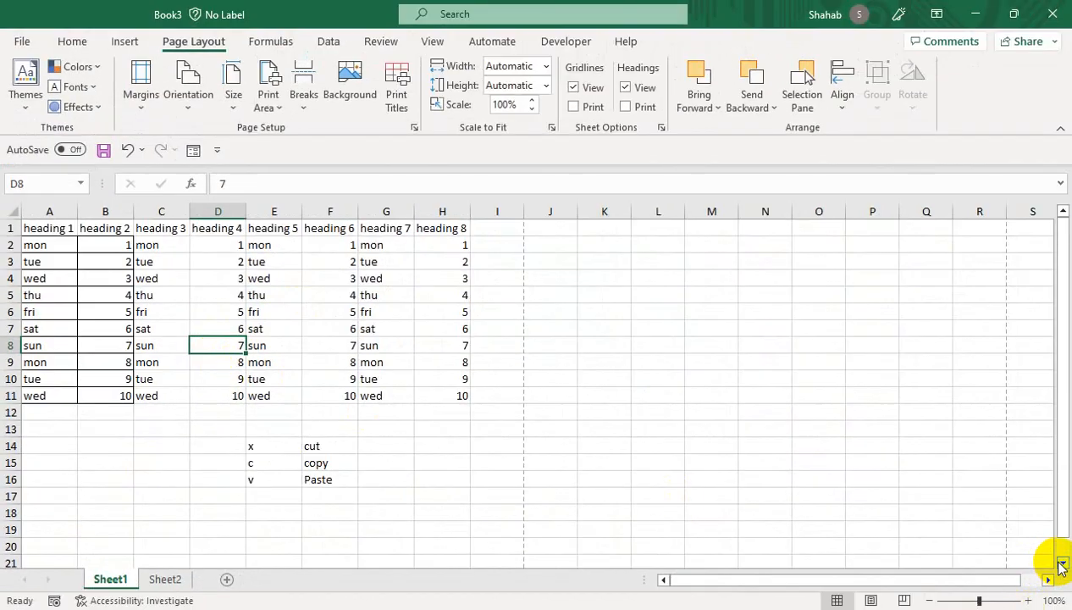
{"action": "left_click", "coordinate": [1061, 563]}
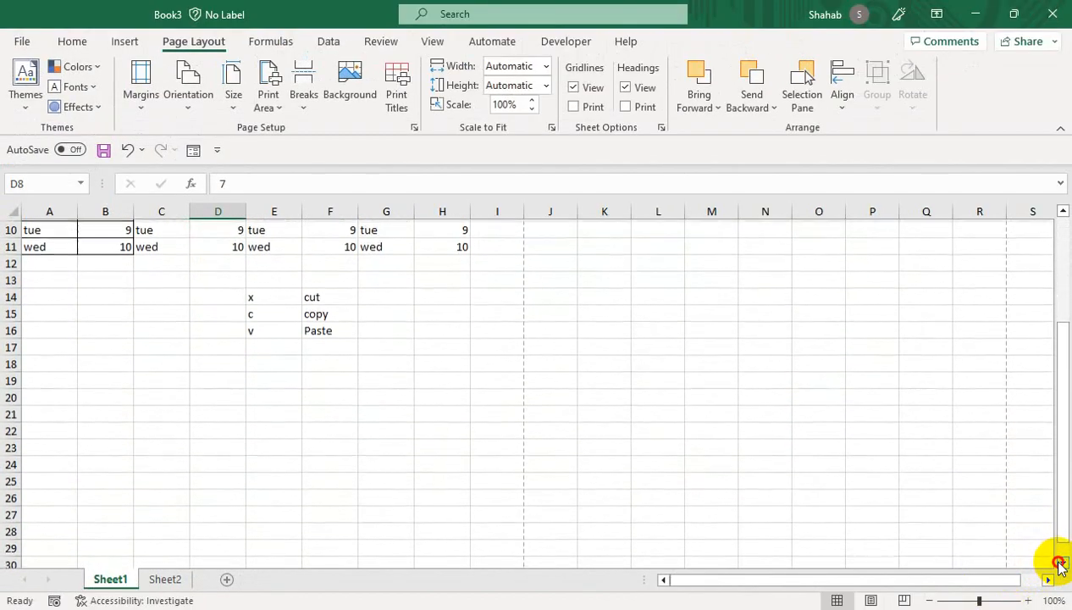
{"action": "left_click", "coordinate": [1061, 563]}
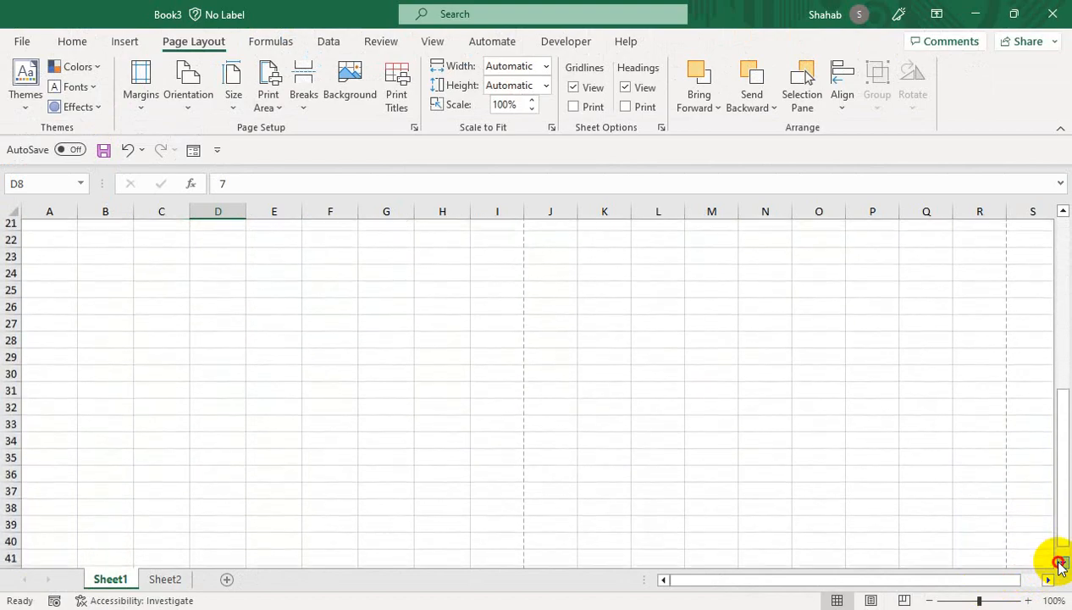
{"action": "left_click", "coordinate": [1061, 563]}
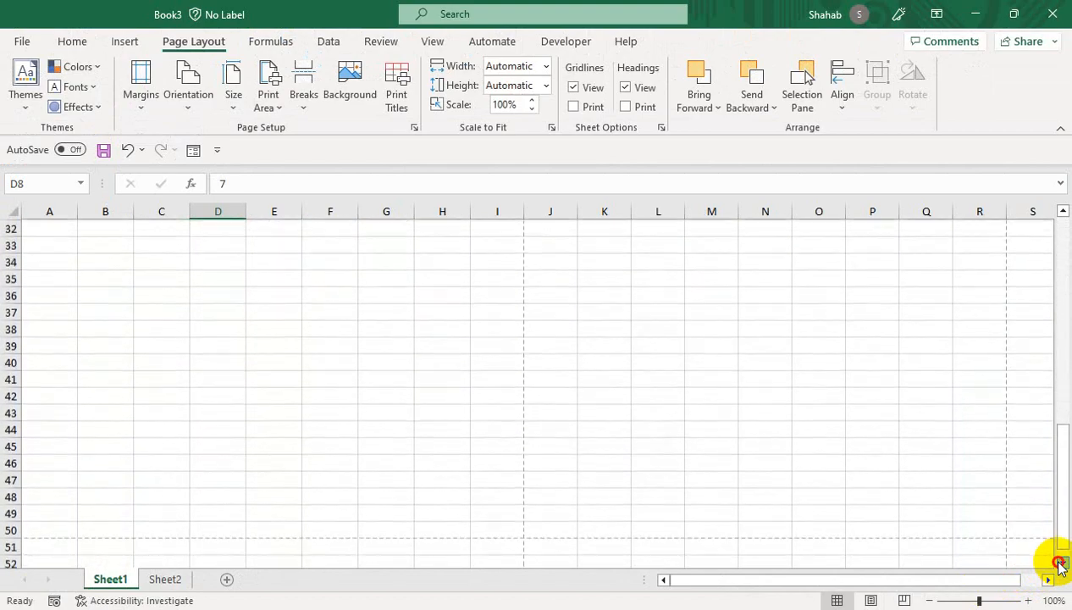
{"action": "left_click", "coordinate": [1061, 562]}
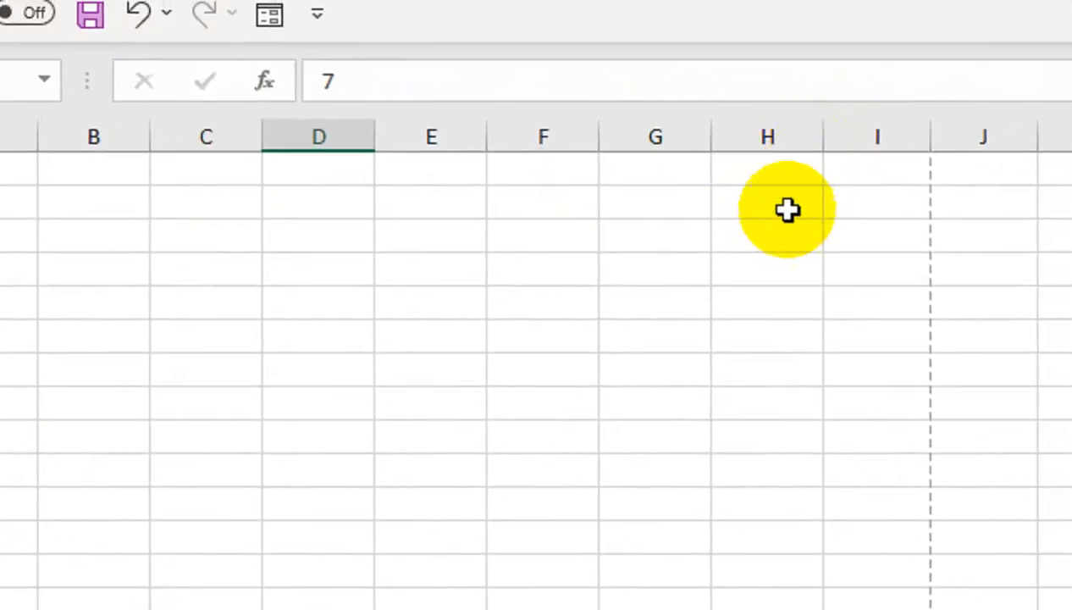
{"action": "left_click_drag", "start_coordinate": [788, 211], "coordinate": [782, 220]}
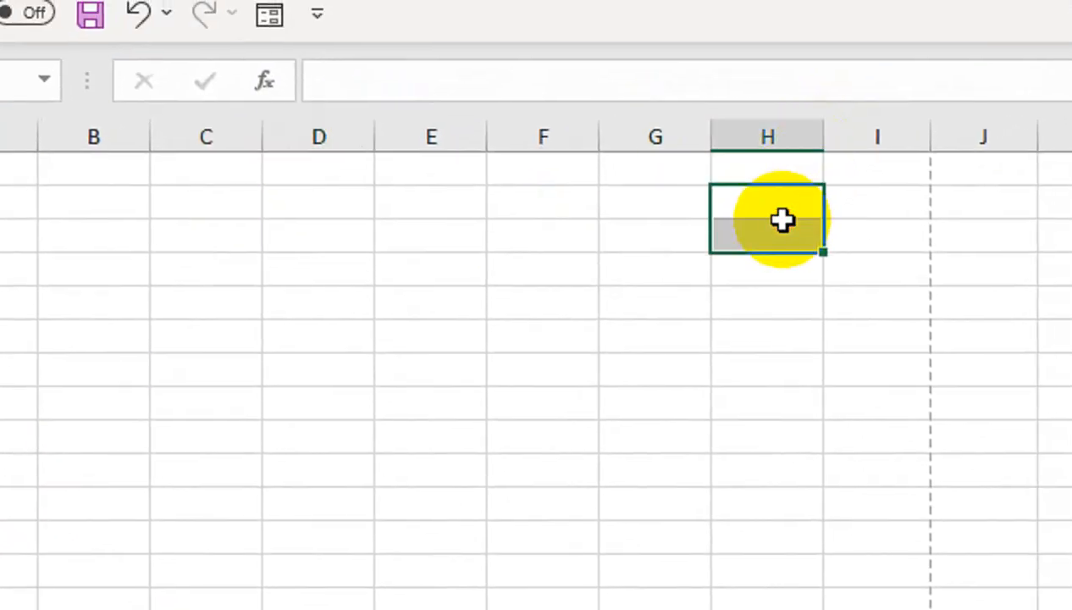
{"action": "key", "text": "ctrl+Up"}
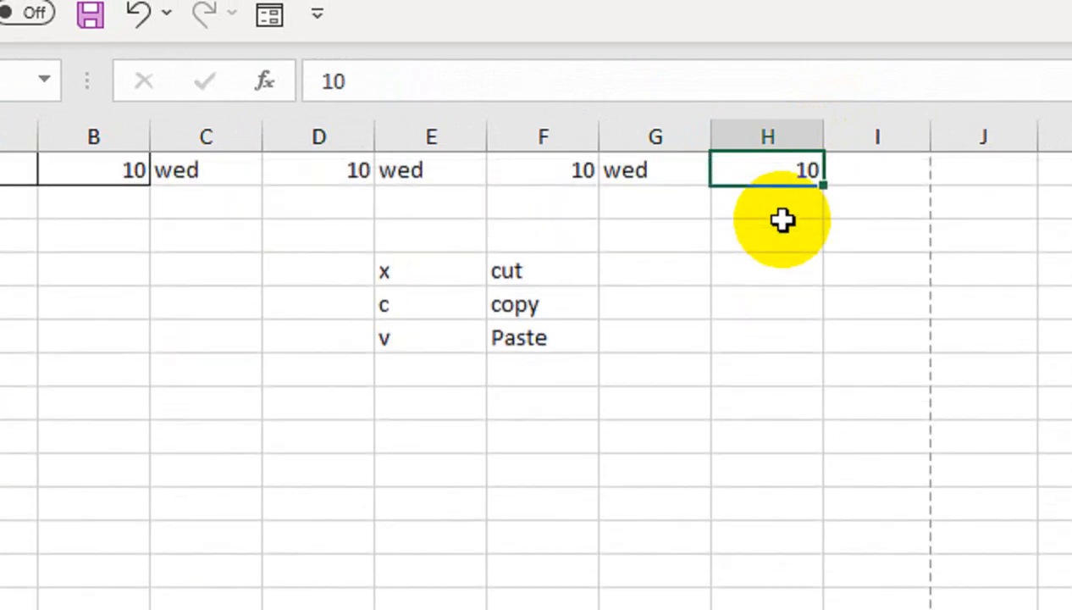
{"action": "key", "text": "ctrl+Up"}
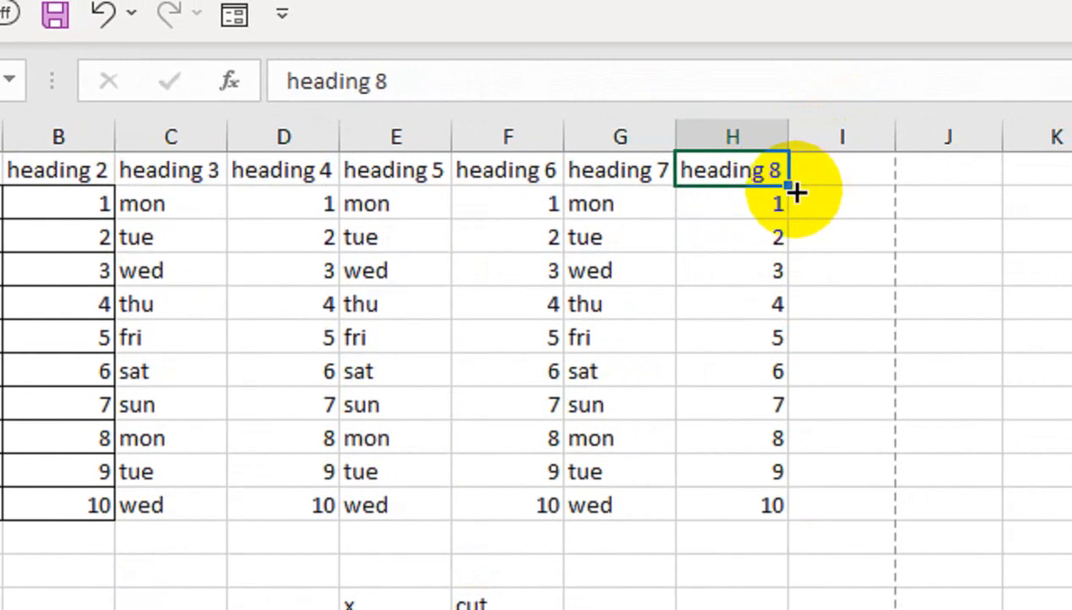
- Add heading 9 in I1 and fill I2:I11 with the numbers 1 to 10
{"action": "left_click_drag", "start_coordinate": [789, 191], "coordinate": [847, 174]}
{"action": "left_click_drag", "start_coordinate": [770, 210], "coordinate": [835, 496]}
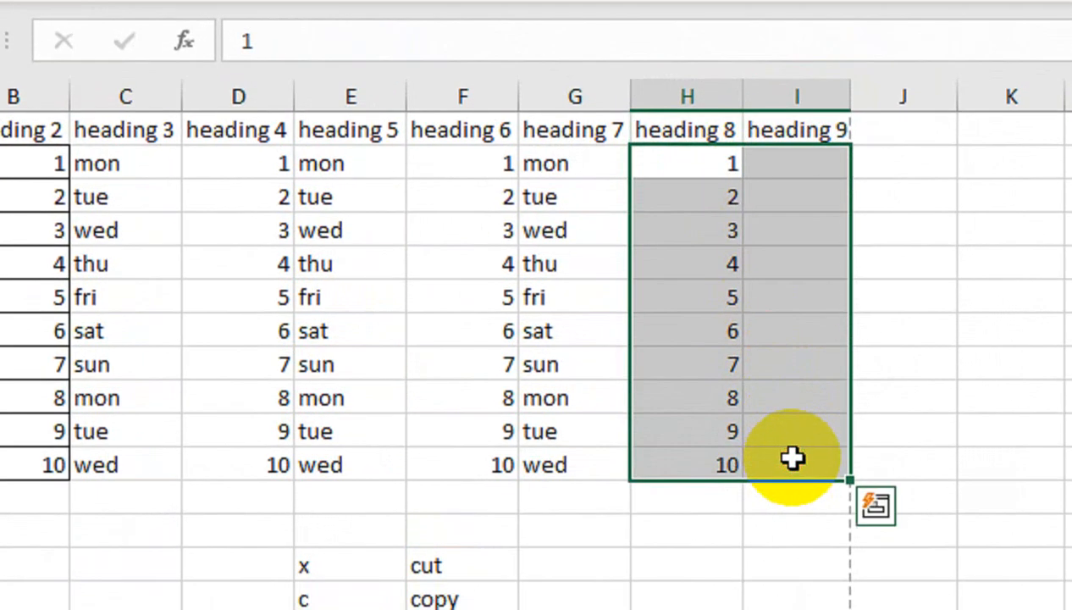
{"action": "key", "text": "ctrl+r"}
- Copy the A2:I11 weekday/number block and paste it at rows 12 and 22
{"action": "left_click_drag", "start_coordinate": [106, 169], "coordinate": [961, 465]}
{"action": "key", "text": "ctrl+c"}
{"action": "left_click", "coordinate": [93, 419]}
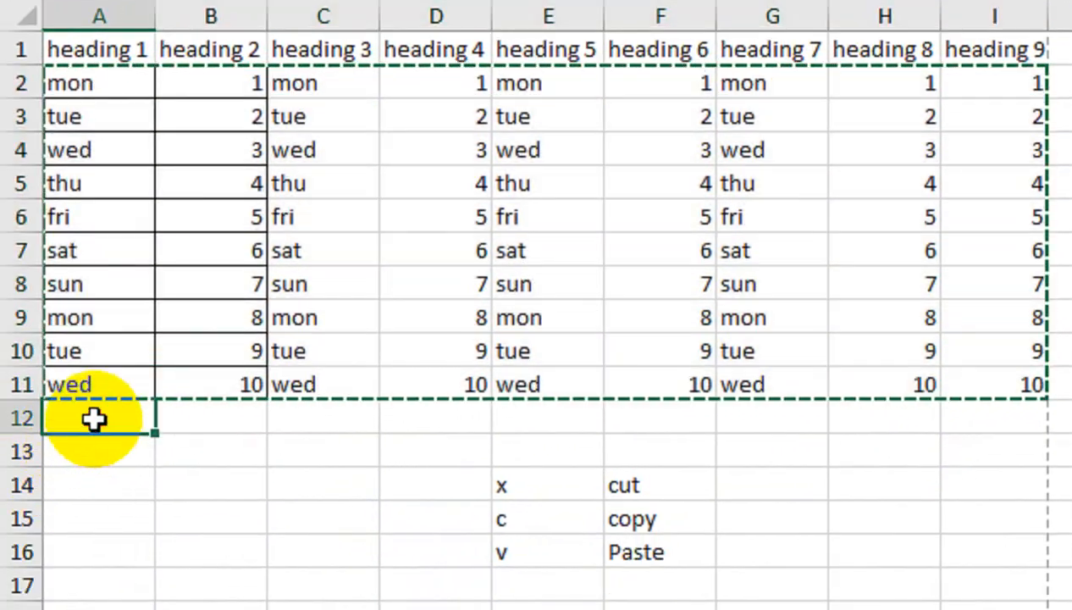
{"action": "key", "text": "ctrl+v"}
{"action": "left_click_drag", "start_coordinate": [483, 557], "coordinate": [562, 495]}
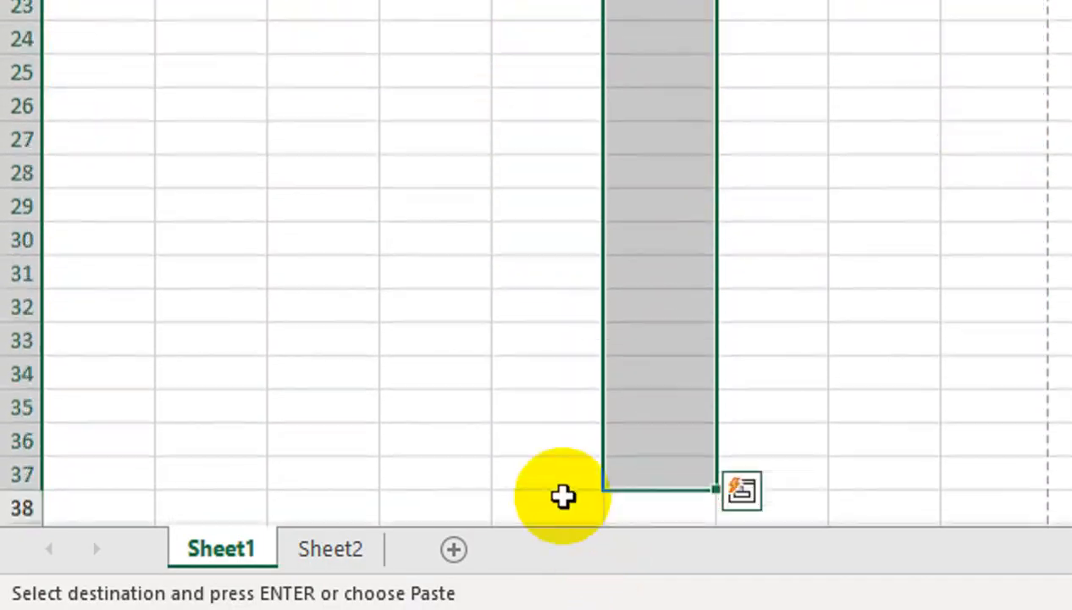
{"action": "scroll", "coordinate": [110, 131], "scroll_direction": "up", "scroll_amount": 2}
{"action": "left_click", "coordinate": [110, 153]}
{"action": "key", "text": "ctrl+v"}
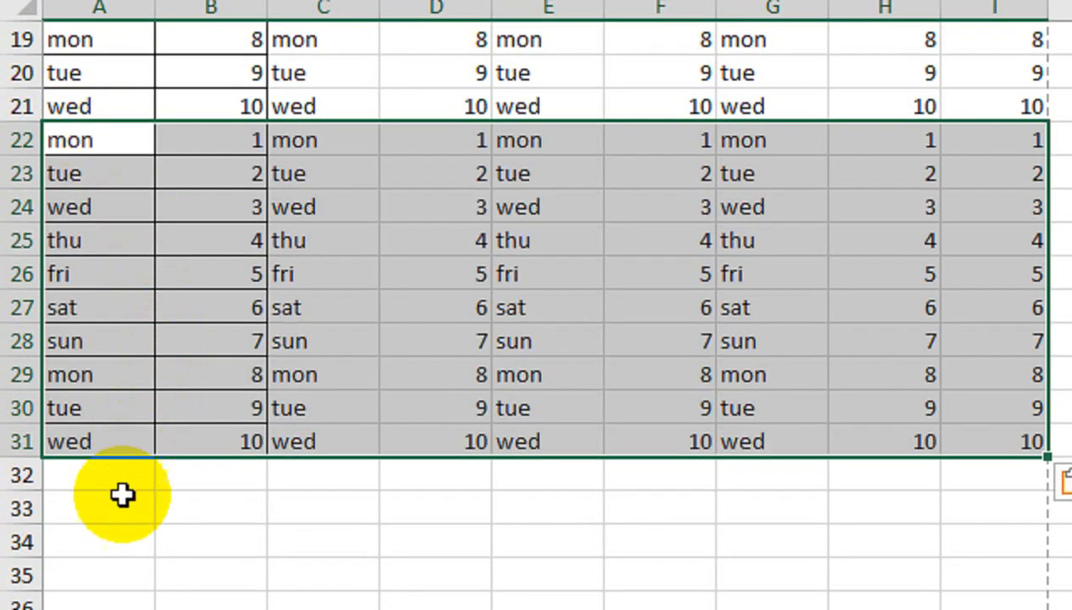
- Paste the block twice more, at rows 32 and 42
{"action": "scroll", "coordinate": [120, 495], "scroll_direction": "down", "scroll_amount": 1}
{"action": "left_click_drag", "start_coordinate": [110, 383], "coordinate": [144, 218]}
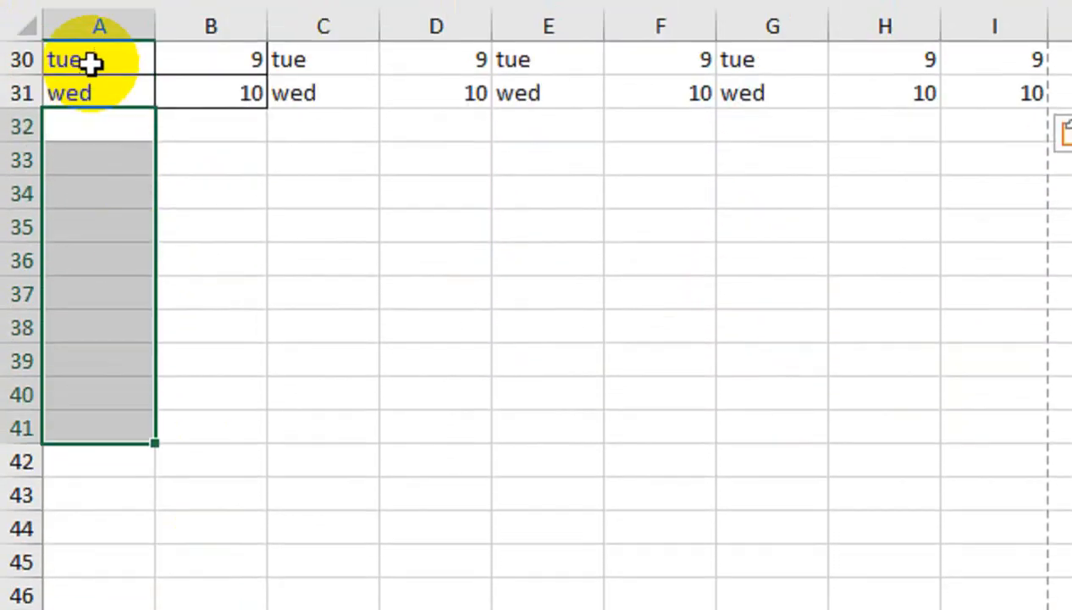
{"action": "left_click", "coordinate": [84, 199]}
{"action": "key", "text": "ctrl+v"}
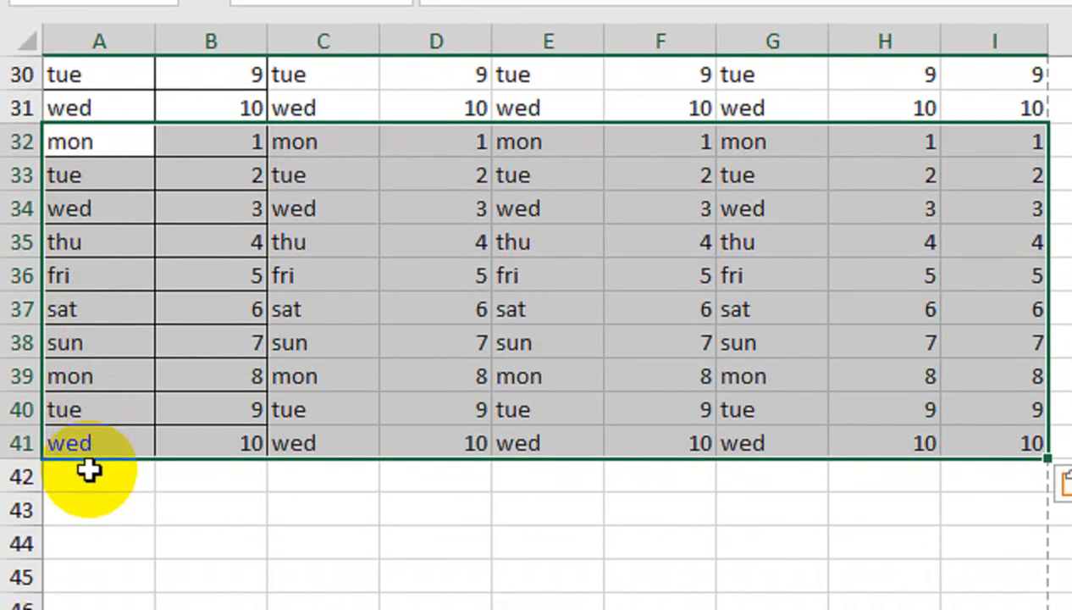
{"action": "left_click", "coordinate": [84, 528]}
{"action": "key", "text": "ctrl+v"}
{"action": "left_click", "coordinate": [84, 579]}
{"action": "left_click_drag", "start_coordinate": [94, 476], "coordinate": [97, 508]}
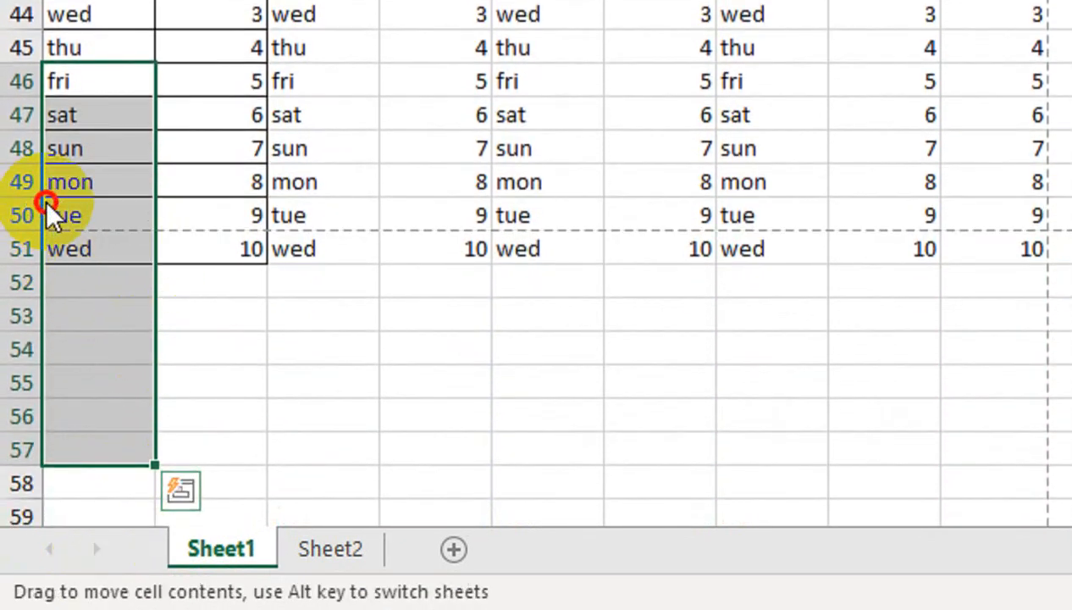
- Delete the extra row 50 and open the print preview
{"action": "left_click", "coordinate": [58, 211]}
{"action": "right_click", "coordinate": [14, 237]}
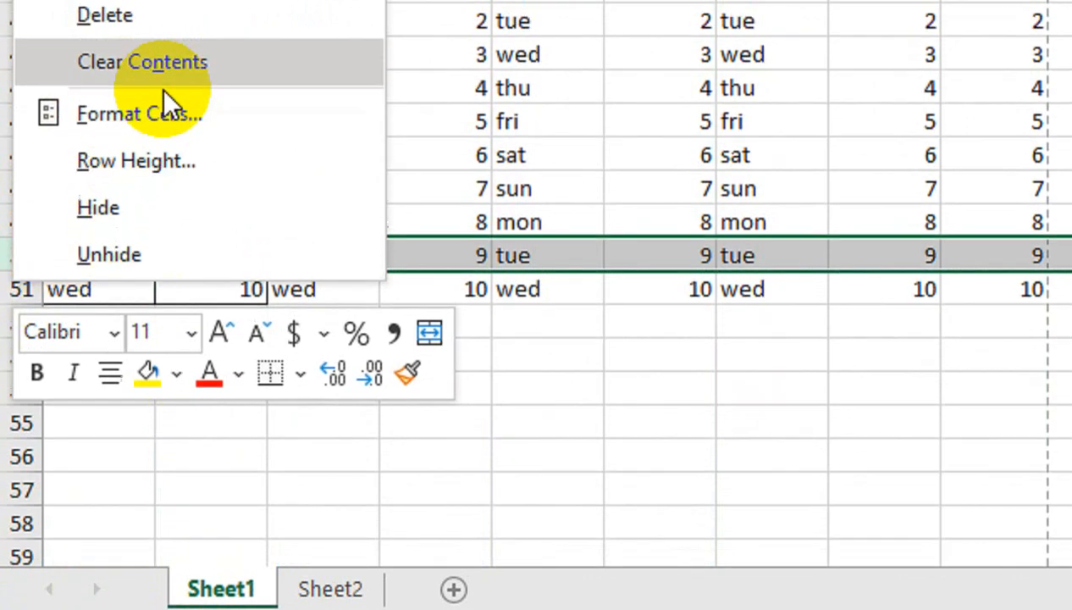
{"action": "left_click", "coordinate": [108, 14]}
{"action": "left_click", "coordinate": [335, 48]}
{"action": "key", "text": "ctrl+p"}
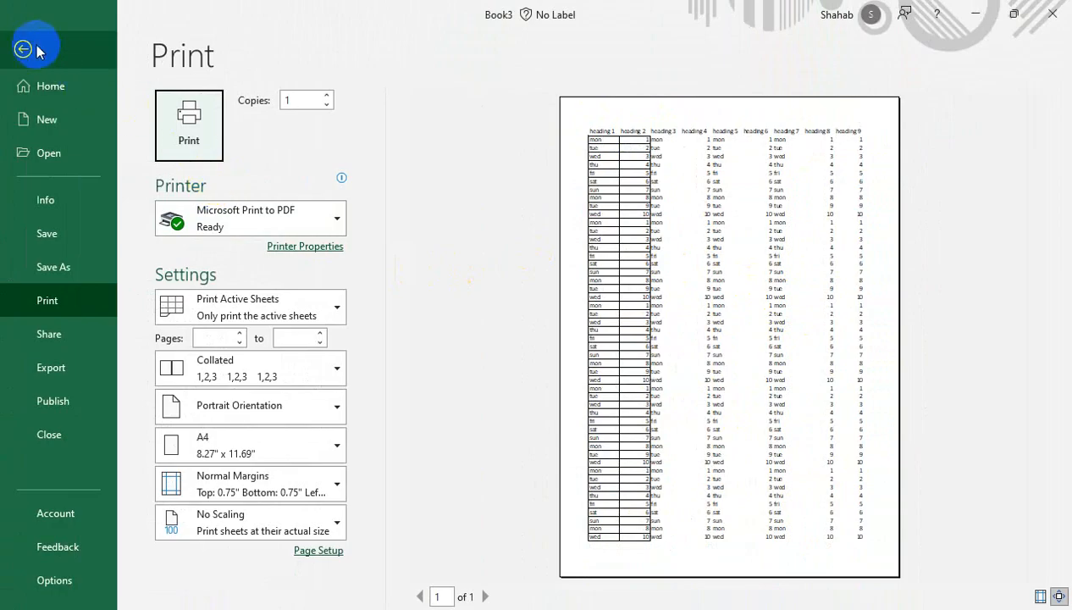
- Apply All Borders to A1:I50, then reopen the print preview via File > Print
{"action": "left_click", "coordinate": [24, 49]}
{"action": "left_click_drag", "start_coordinate": [525, 406], "coordinate": [5, 74]}
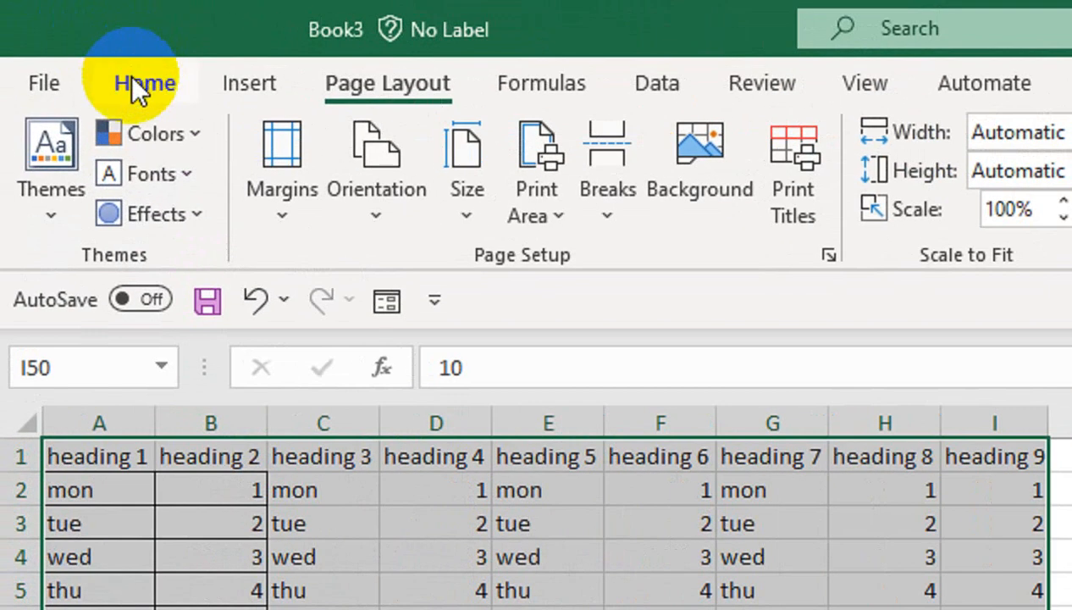
{"action": "left_click", "coordinate": [70, 42]}
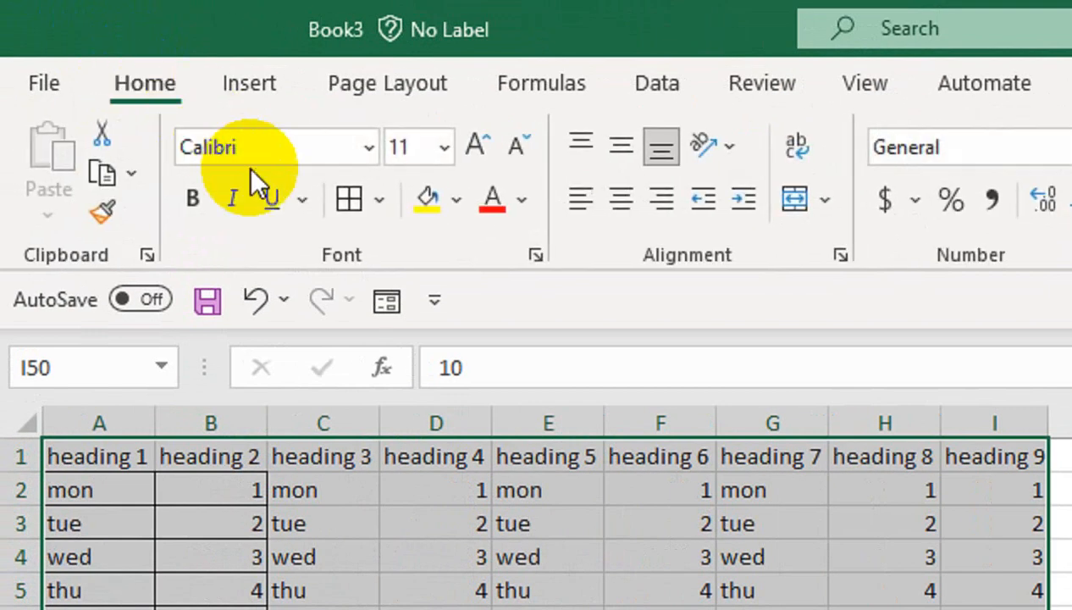
{"action": "left_click", "coordinate": [348, 201]}
{"action": "scroll", "coordinate": [527, 406], "scroll_direction": "down", "scroll_amount": 1}
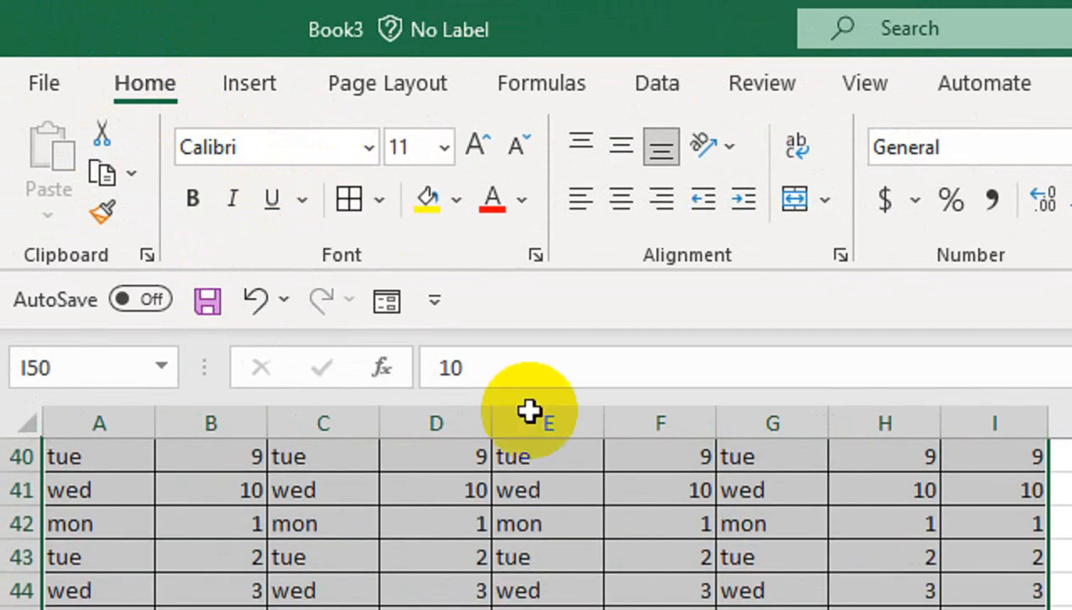
{"action": "left_click", "coordinate": [646, 527]}
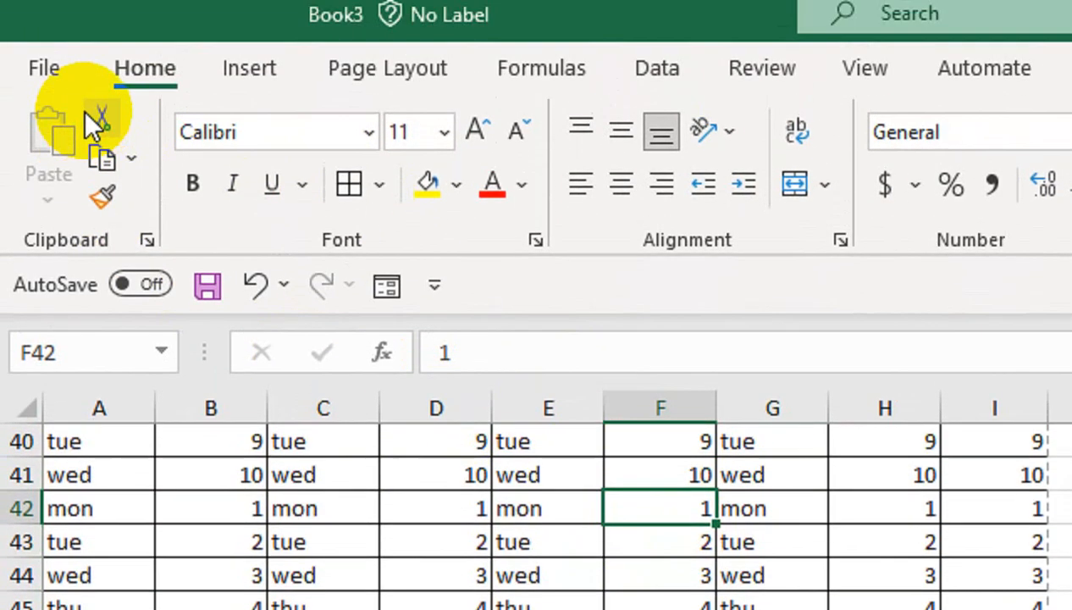
{"action": "left_click", "coordinate": [44, 1]}
{"action": "left_click", "coordinate": [162, 533]}
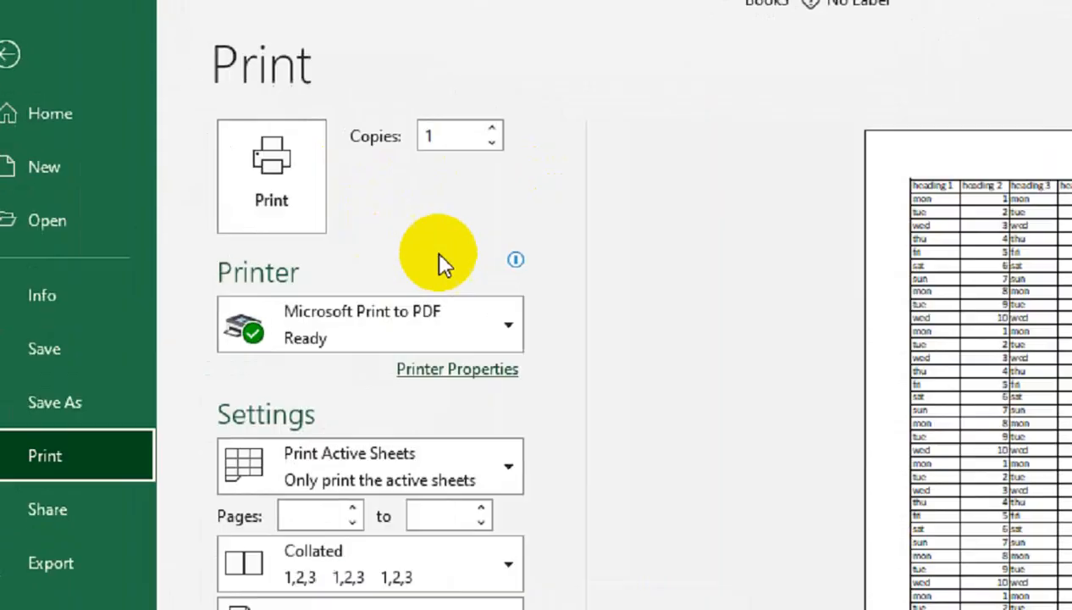
{"action": "left_click", "coordinate": [329, 220]}
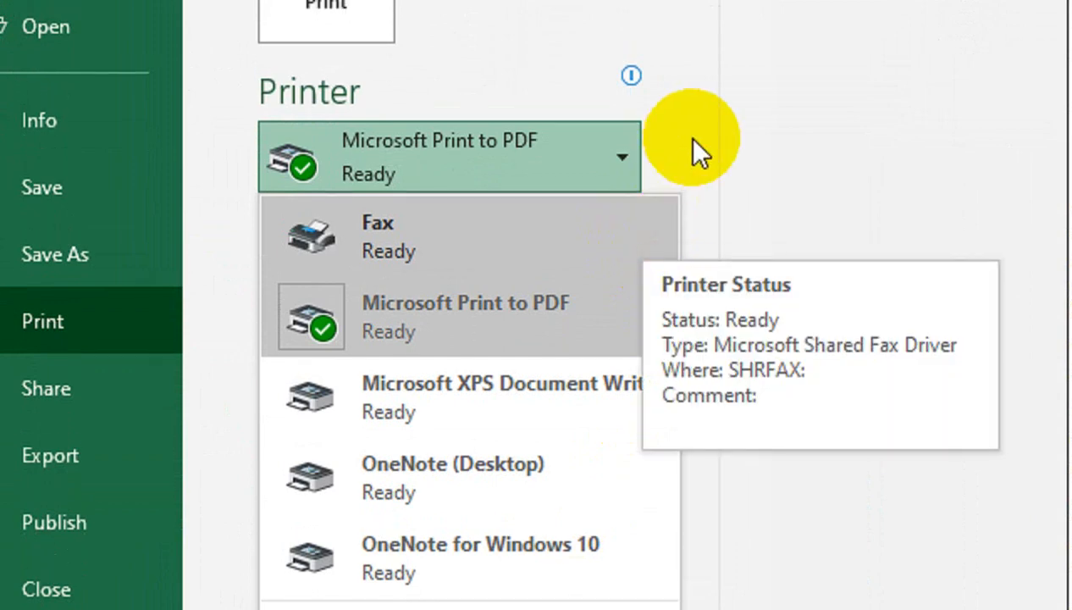
{"action": "left_click", "coordinate": [690, 140]}
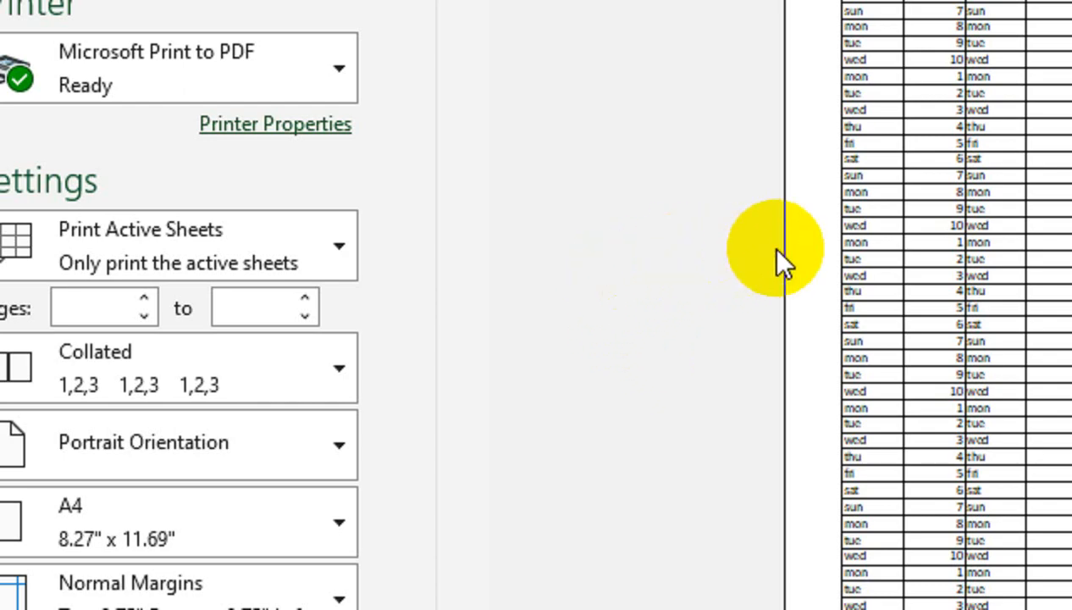
{"action": "left_click", "coordinate": [304, 433]}
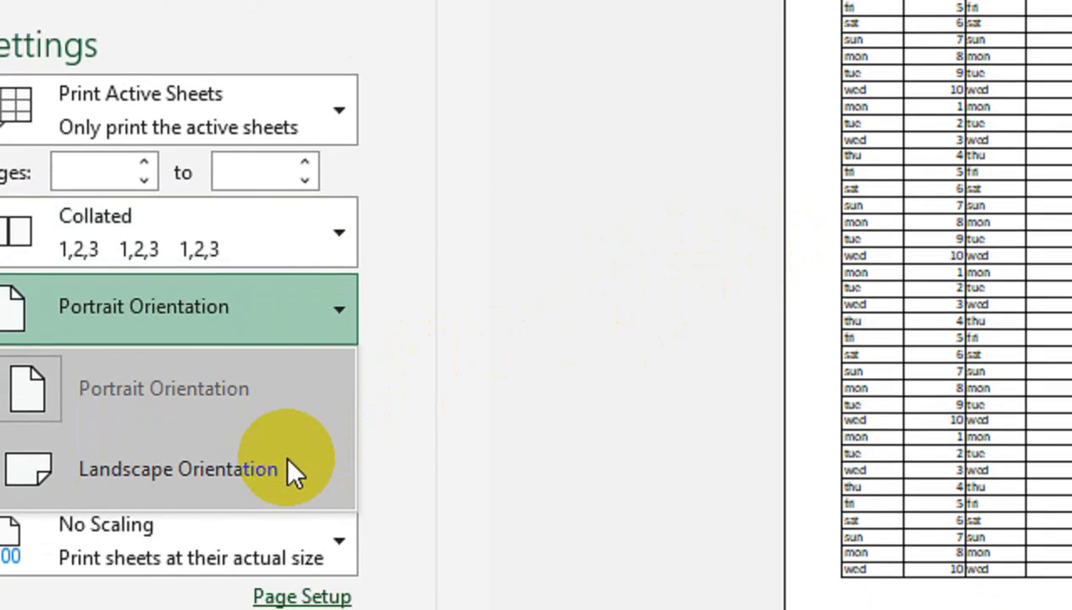
{"action": "left_click", "coordinate": [393, 295]}
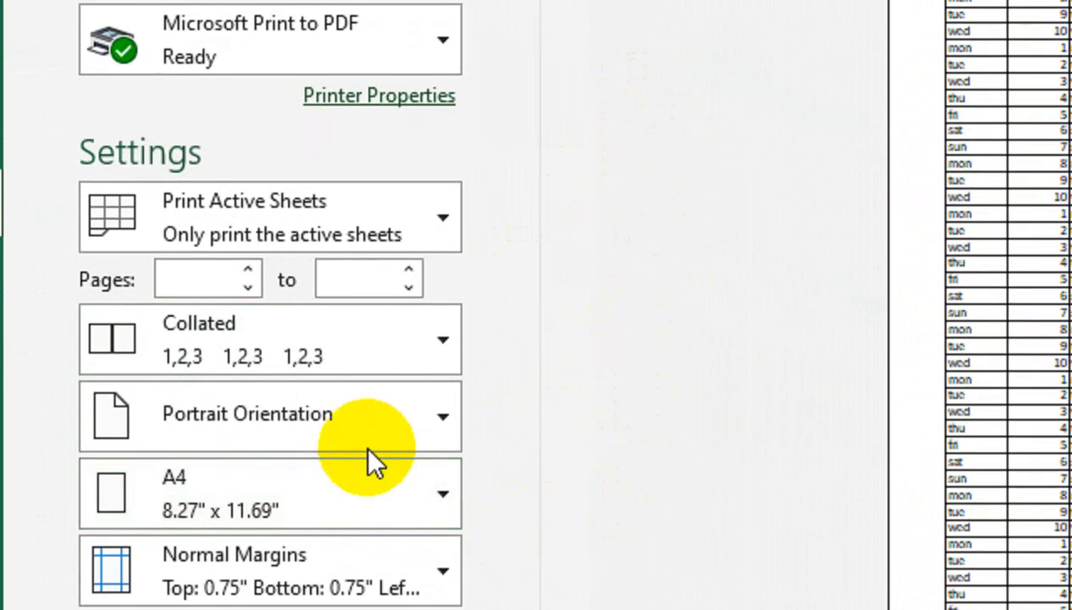
{"action": "left_click", "coordinate": [373, 548]}
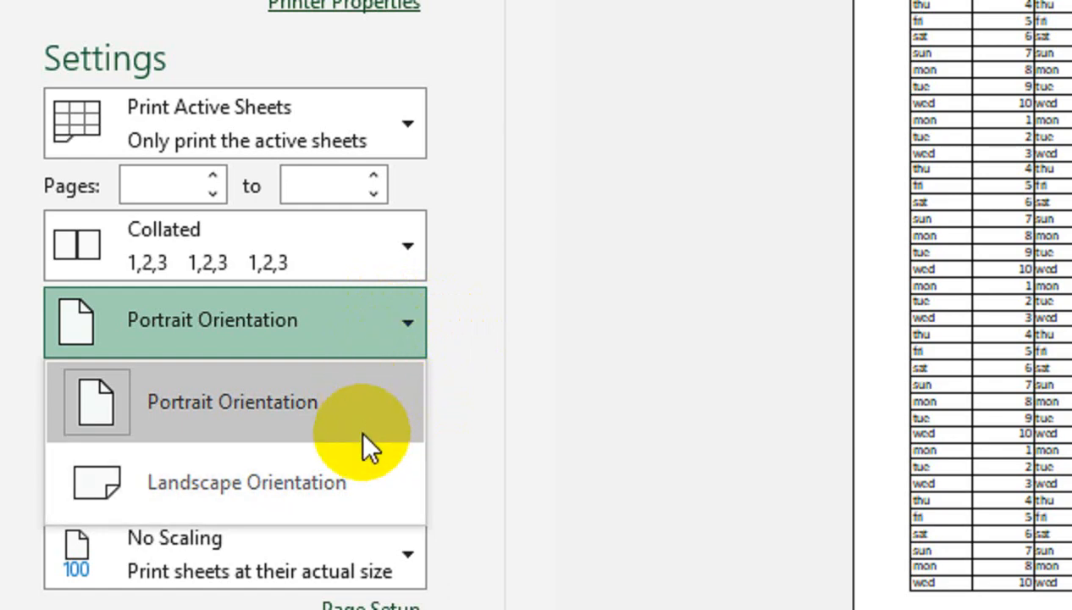
{"action": "left_click", "coordinate": [478, 287]}
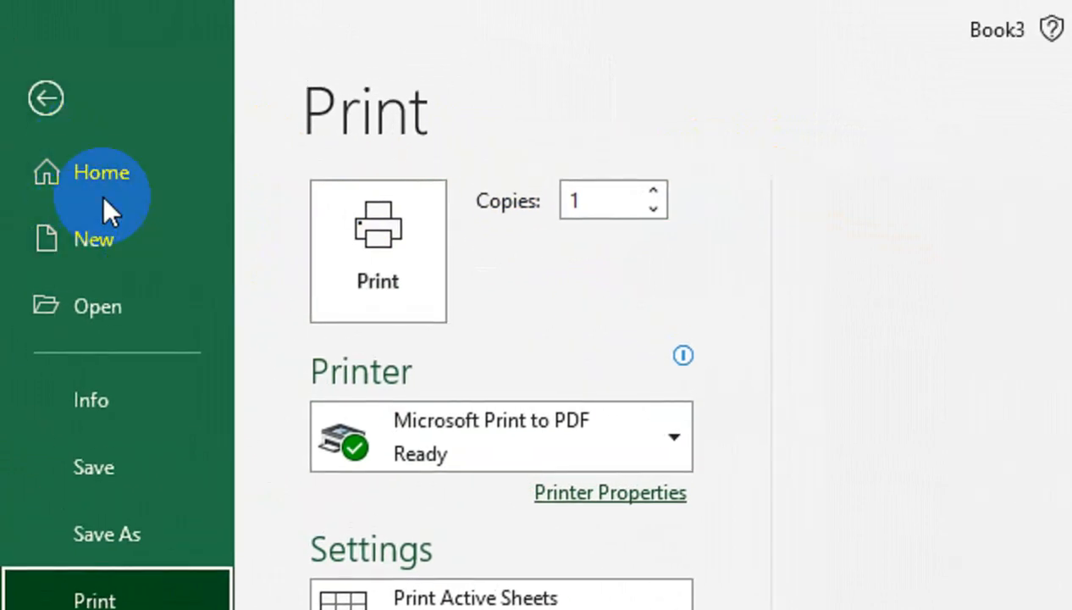
- Exit print preview to the bordered table and bring up the View ribbon commands
{"action": "left_click", "coordinate": [46, 99]}
{"action": "left_click", "coordinate": [760, 529]}
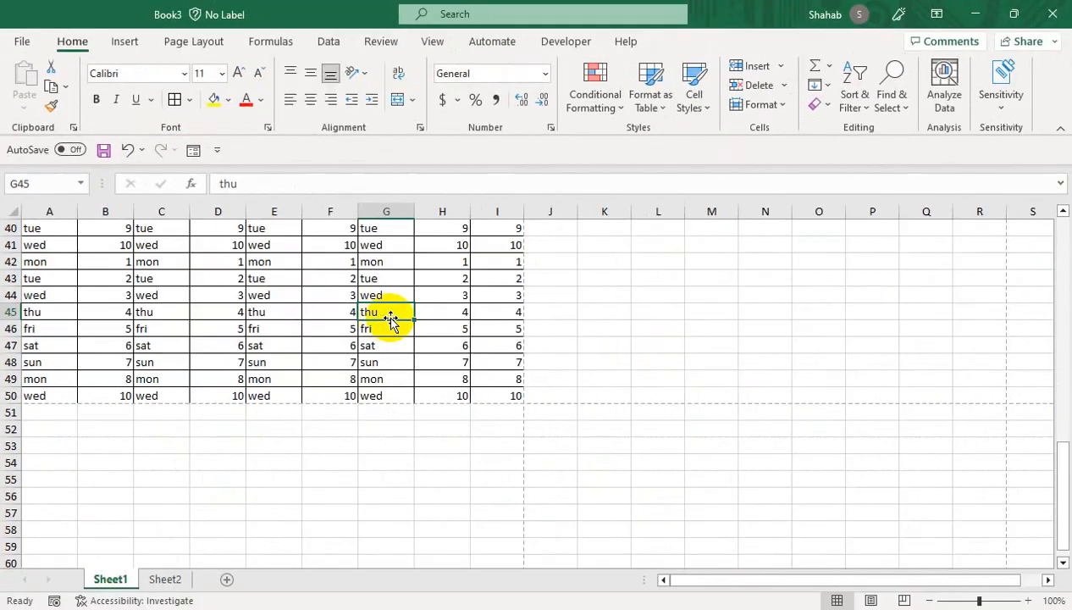
{"action": "left_click_drag", "start_coordinate": [604, 388], "coordinate": [577, 166]}
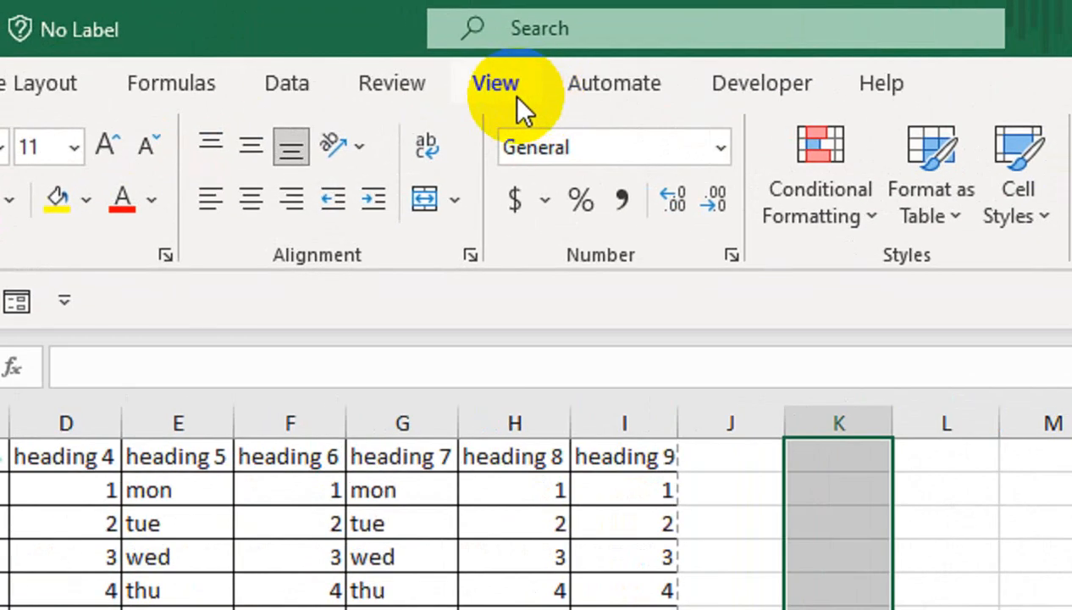
{"action": "left_click", "coordinate": [432, 41]}
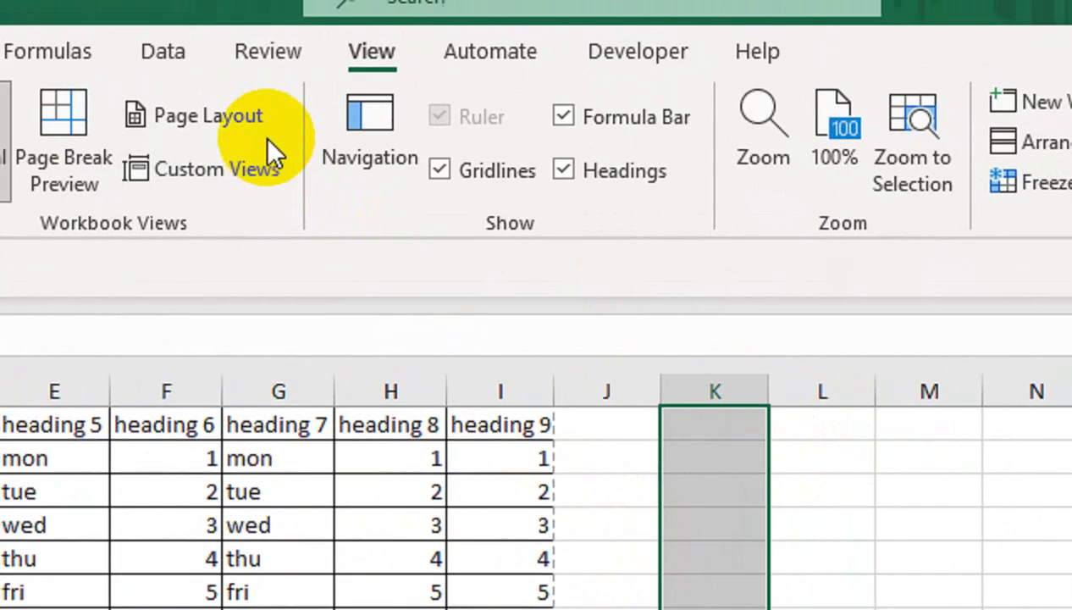
{"action": "left_click", "coordinate": [247, 98]}
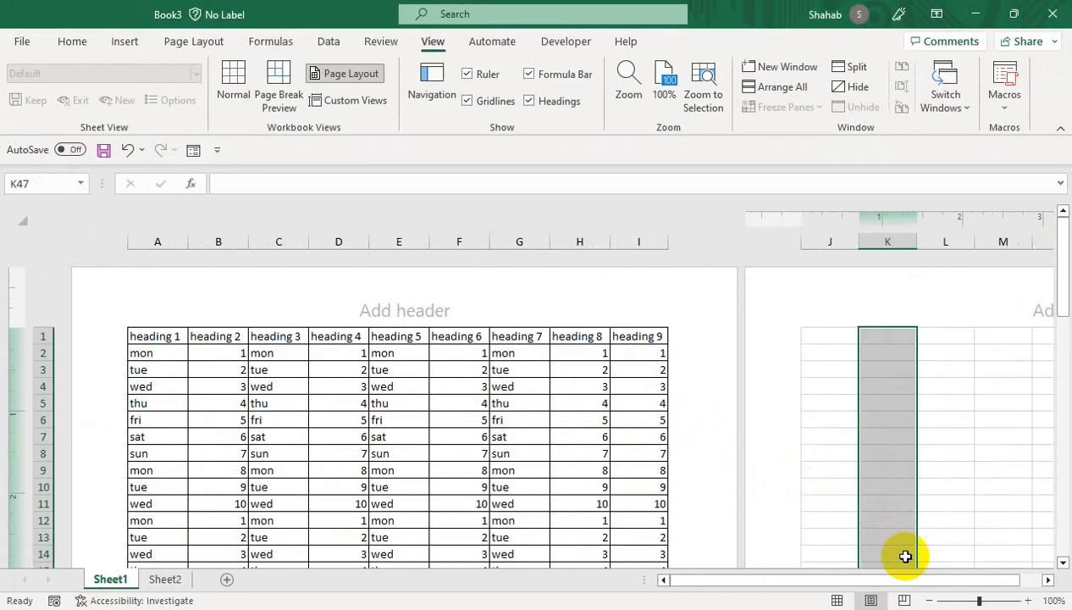
{"action": "left_click", "coordinate": [963, 600]}
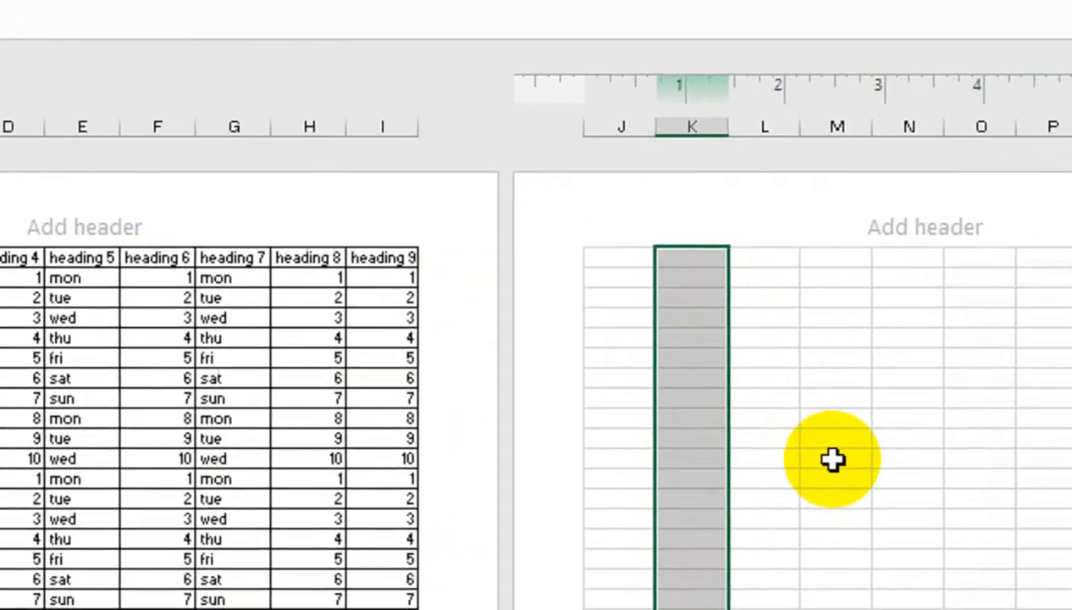
{"action": "left_click_drag", "start_coordinate": [832, 459], "coordinate": [869, 609]}
{"action": "left_click_drag", "start_coordinate": [802, 603], "coordinate": [803, 603]}
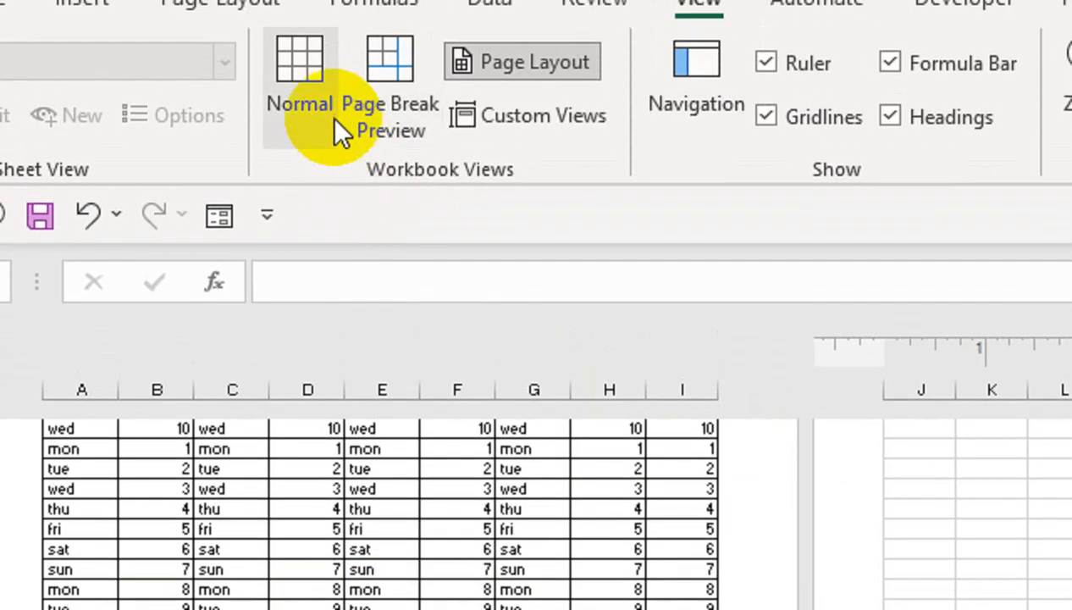
{"action": "left_click", "coordinate": [427, 17]}
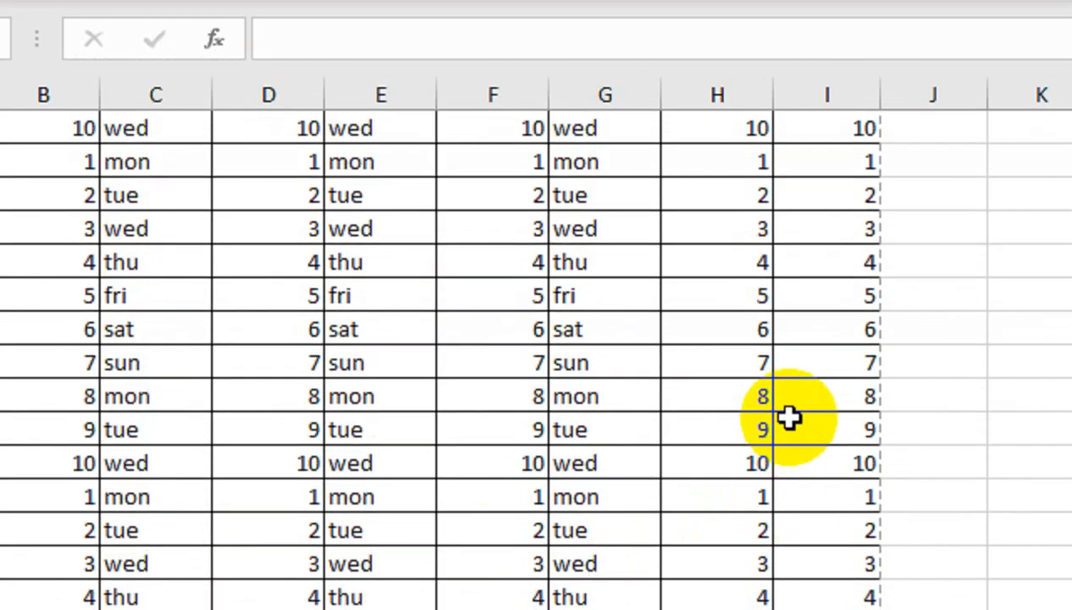
{"action": "left_click", "coordinate": [811, 392]}
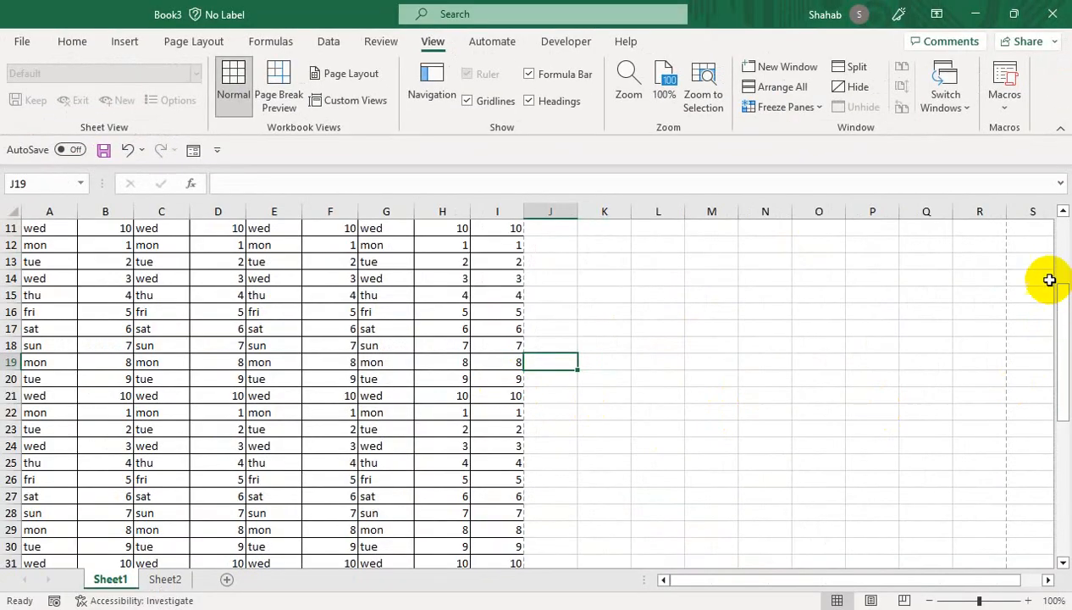
{"action": "left_click_drag", "start_coordinate": [1059, 298], "coordinate": [1068, 180]}
{"action": "left_click", "coordinate": [447, 289]}
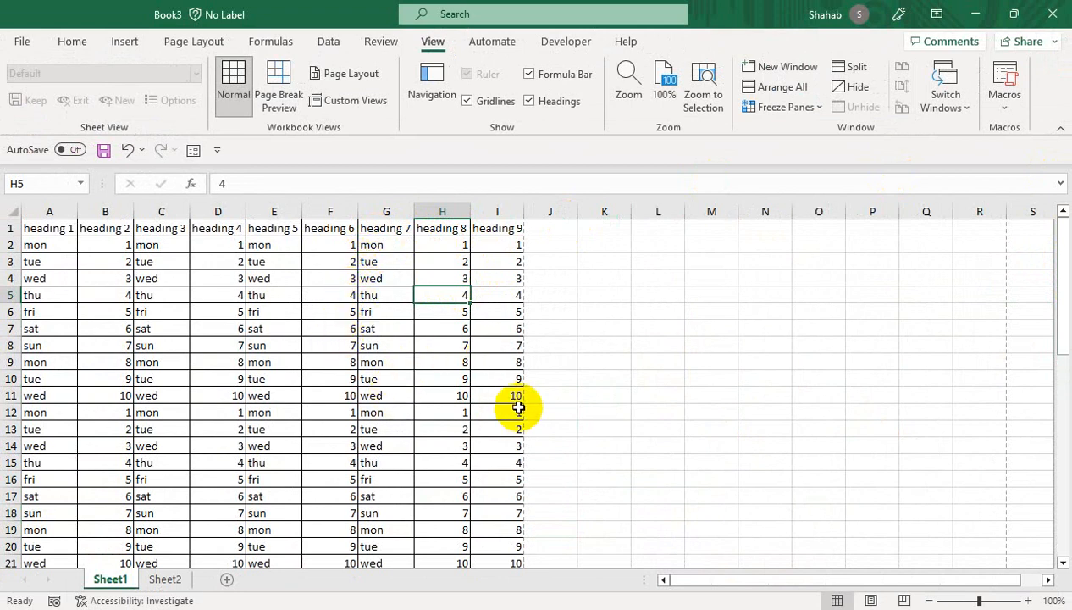
- Browse the File screen's Info and New pages, then back out toward the worksheet
{"action": "left_click", "coordinate": [24, 39]}
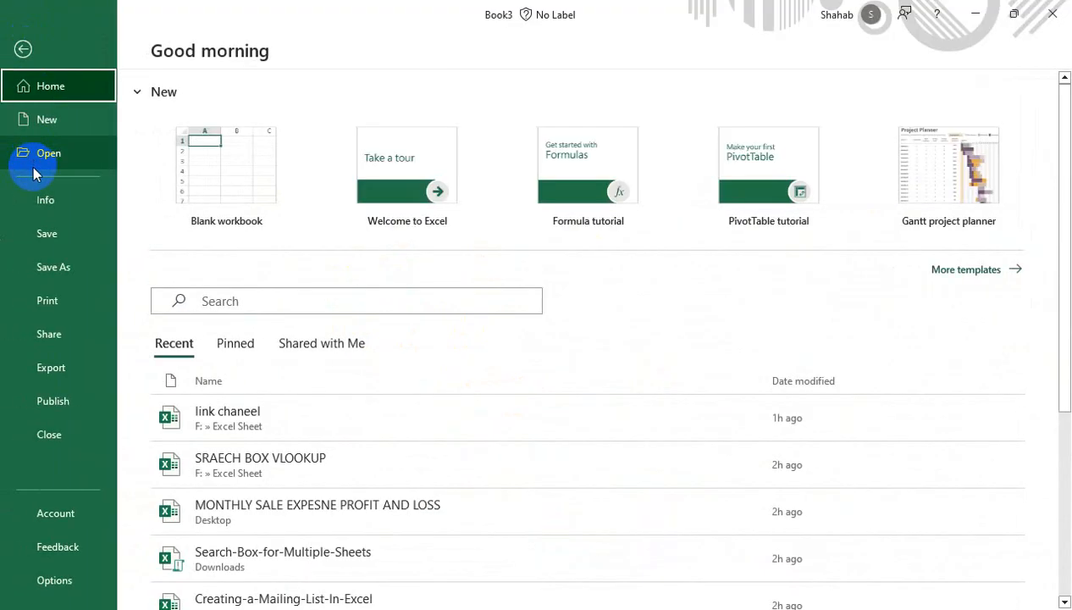
{"action": "left_click", "coordinate": [36, 200]}
{"action": "left_click", "coordinate": [41, 126]}
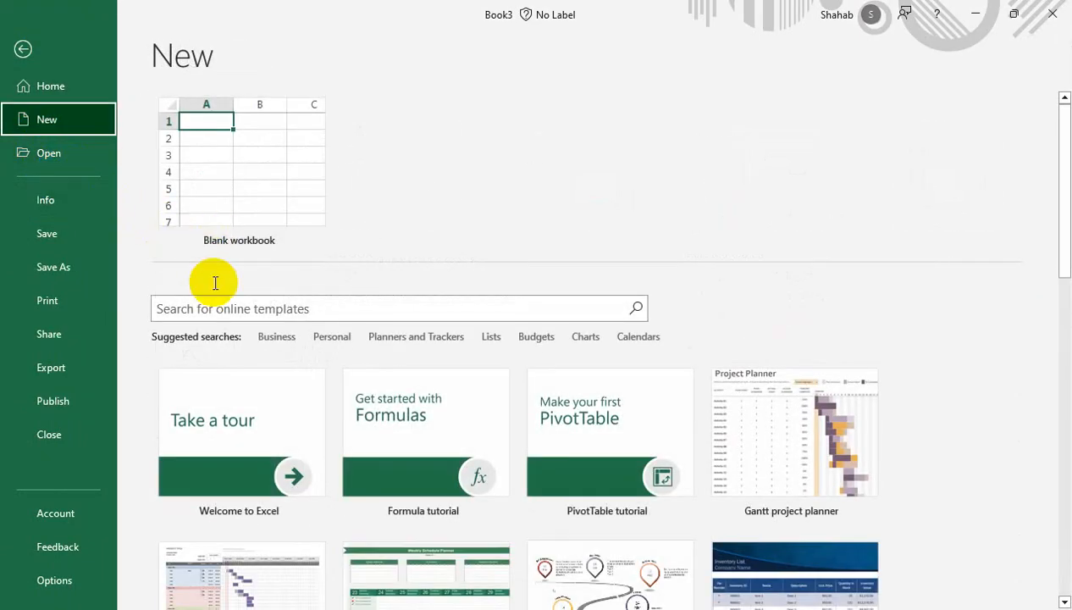
{"action": "left_click", "coordinate": [23, 48]}
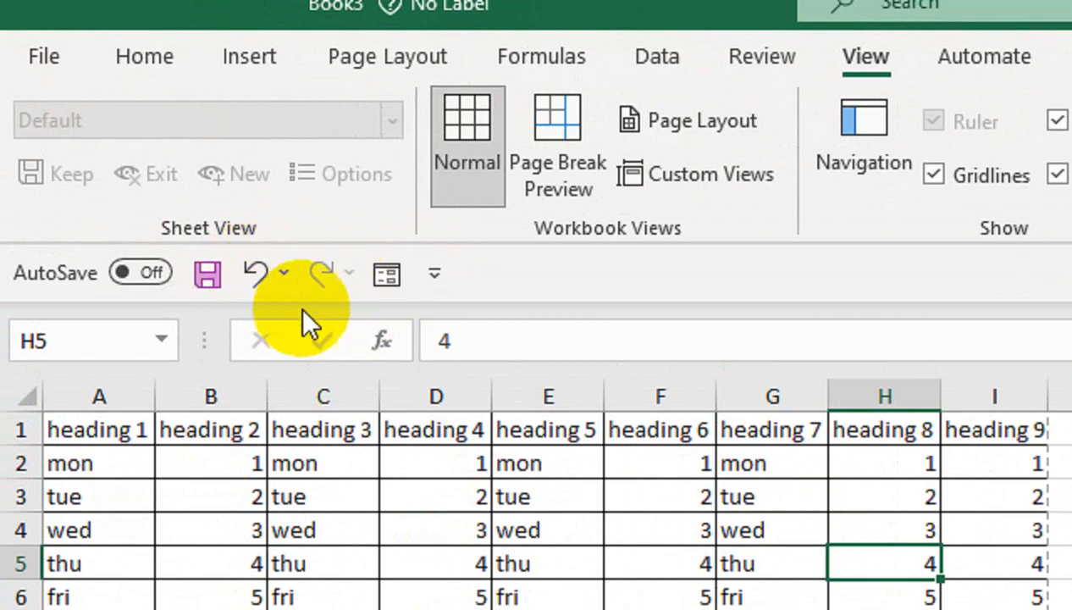
- Add the New command to the Quick Access Toolbar, try it, then remove it again
{"action": "left_click", "coordinate": [431, 277]}
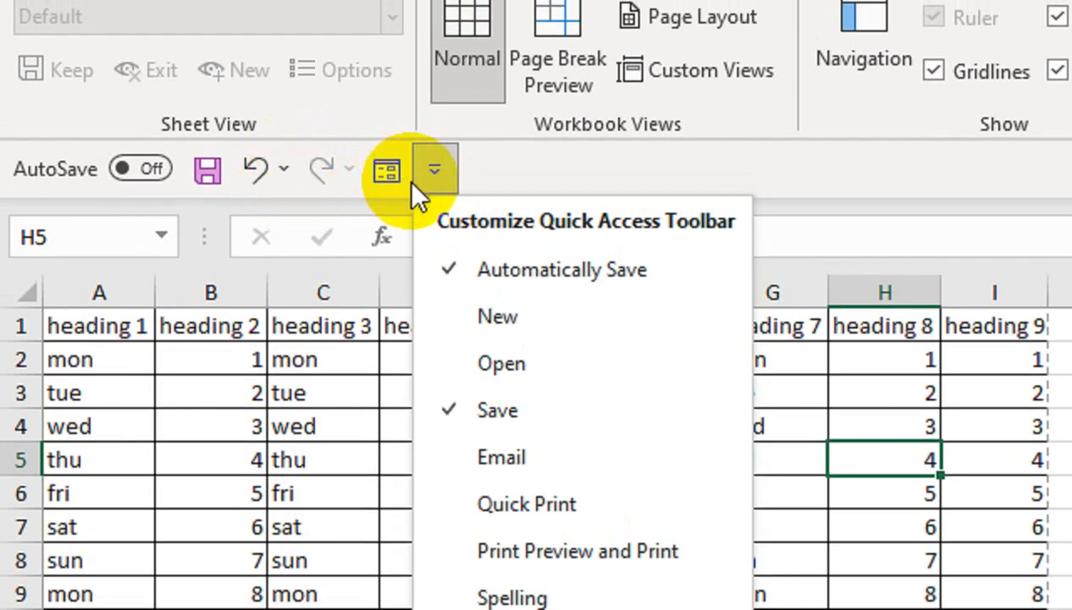
{"action": "left_click", "coordinate": [496, 322]}
{"action": "left_click", "coordinate": [551, 457]}
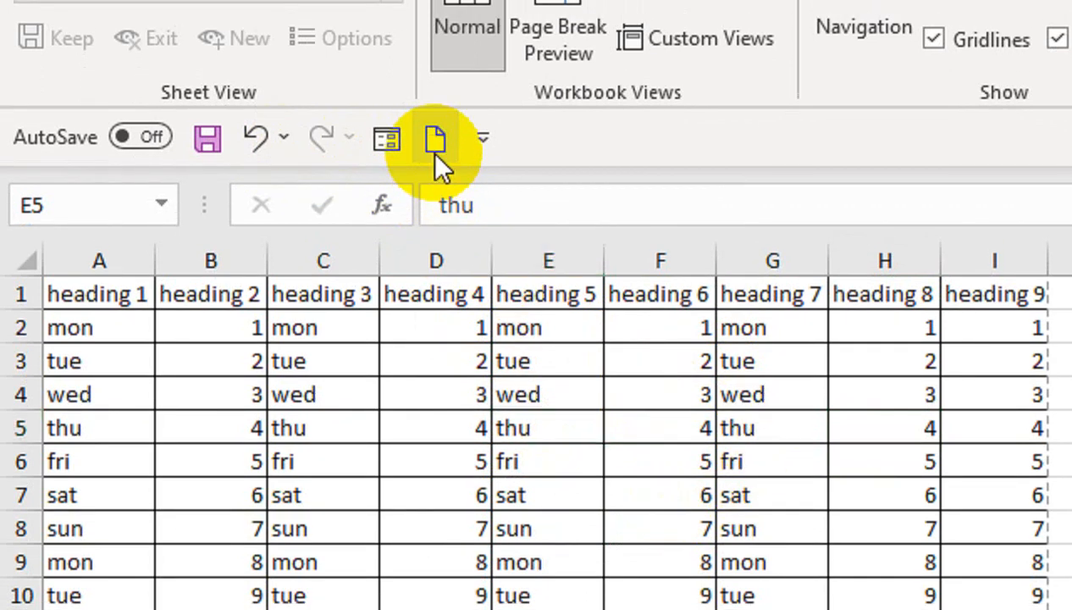
{"action": "left_click", "coordinate": [434, 138]}
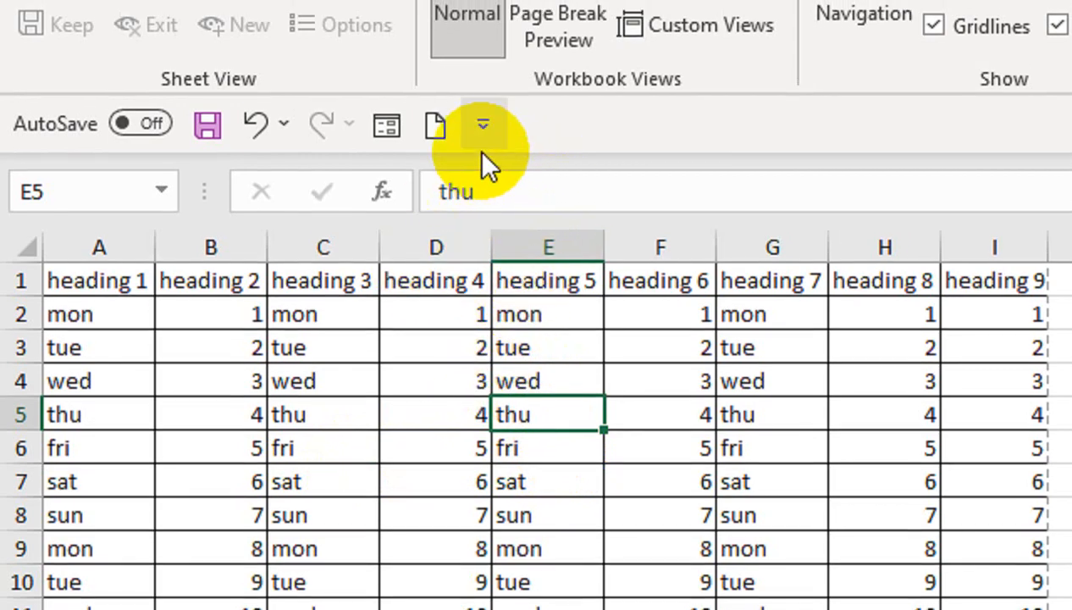
{"action": "left_click", "coordinate": [483, 117]}
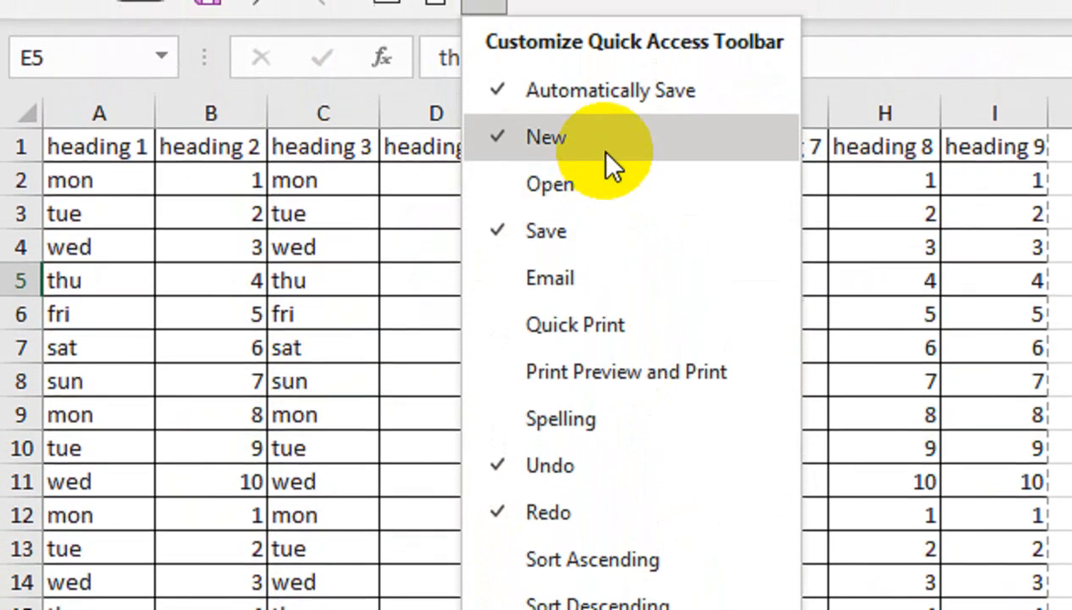
{"action": "left_click", "coordinate": [609, 67]}
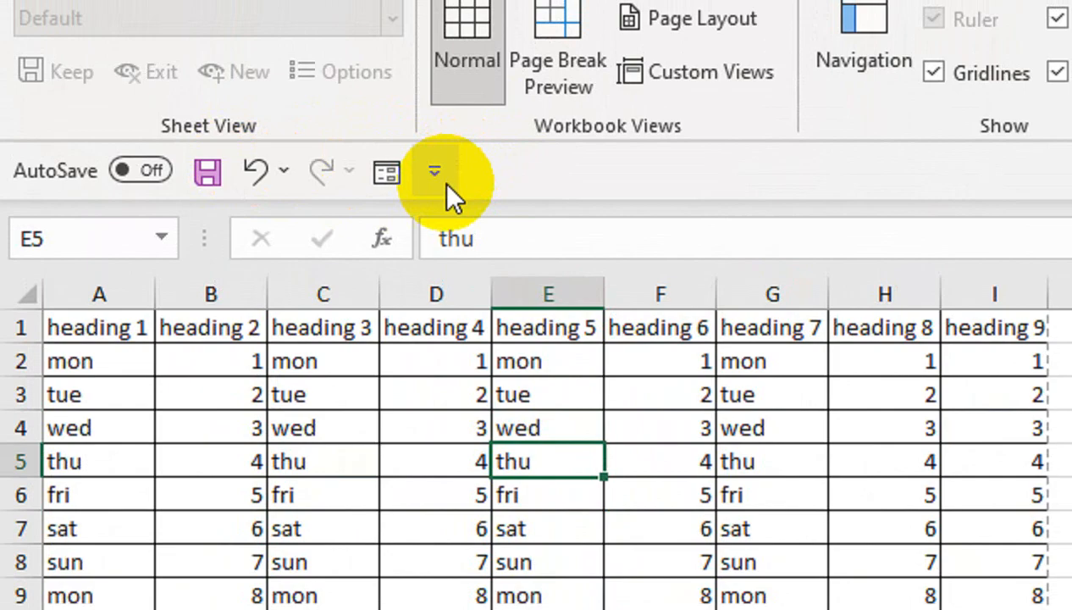
- Show the Quick Access Toolbar above the ribbon after glancing at More Commands
{"action": "left_click", "coordinate": [435, 136]}
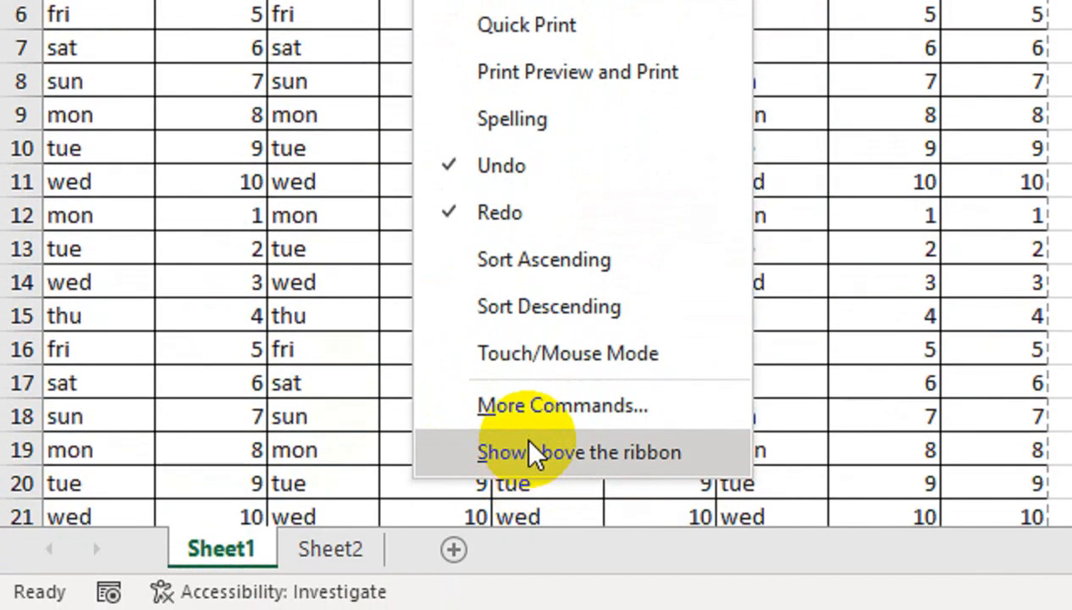
{"action": "left_click", "coordinate": [529, 408]}
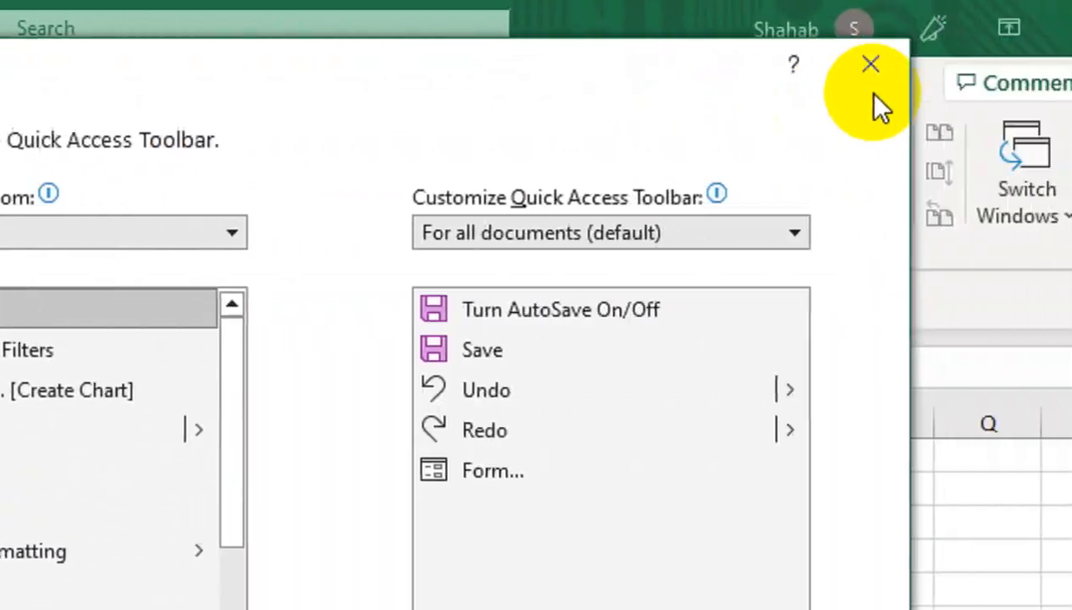
{"action": "left_click", "coordinate": [870, 65]}
{"action": "left_click", "coordinate": [218, 300]}
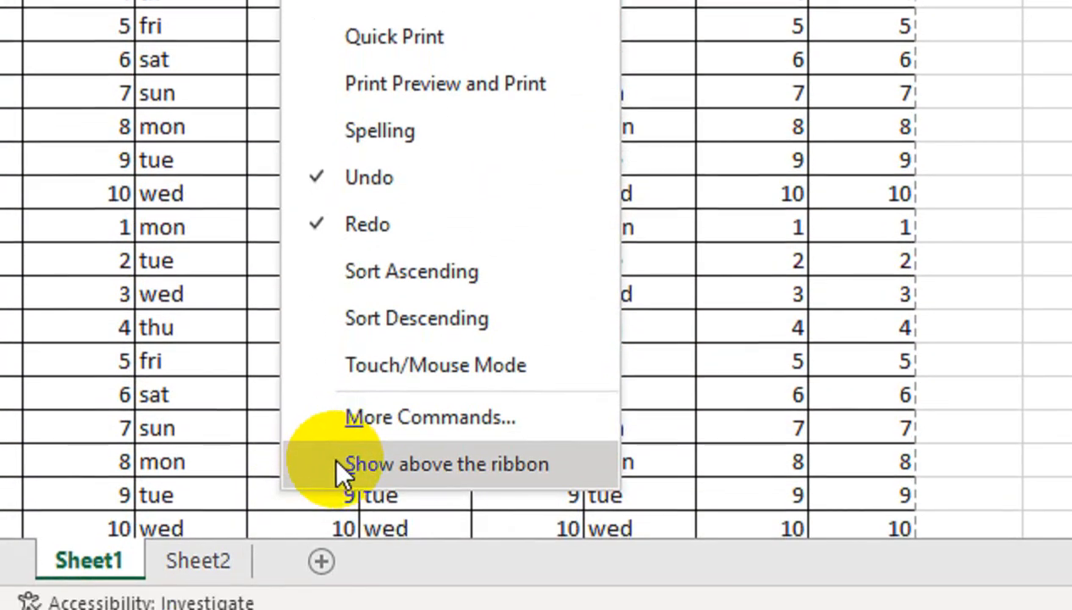
{"action": "left_click", "coordinate": [342, 527]}
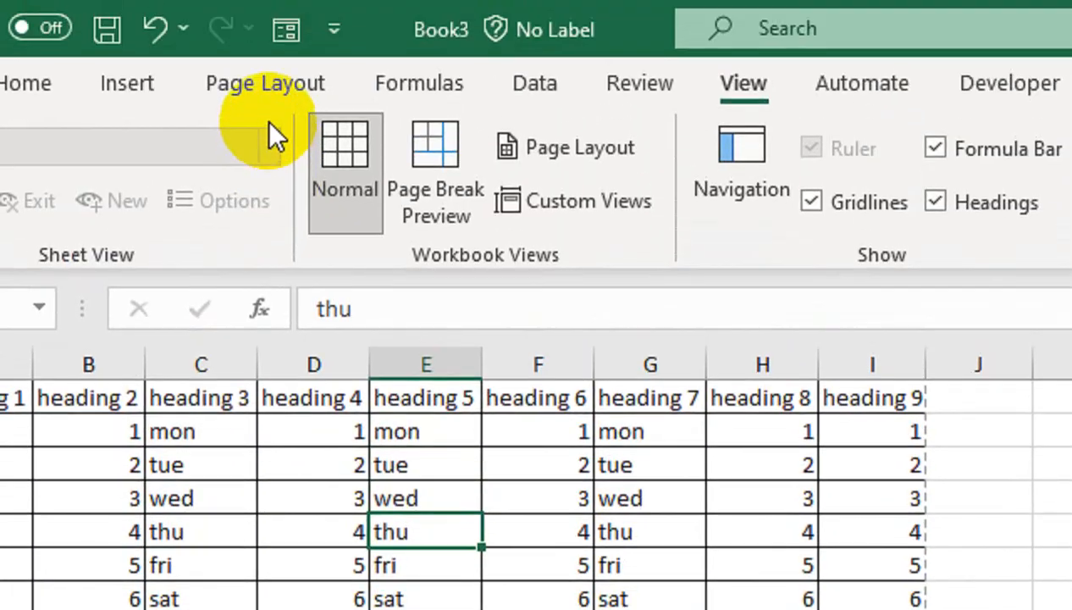
{"action": "left_click", "coordinate": [334, 30]}
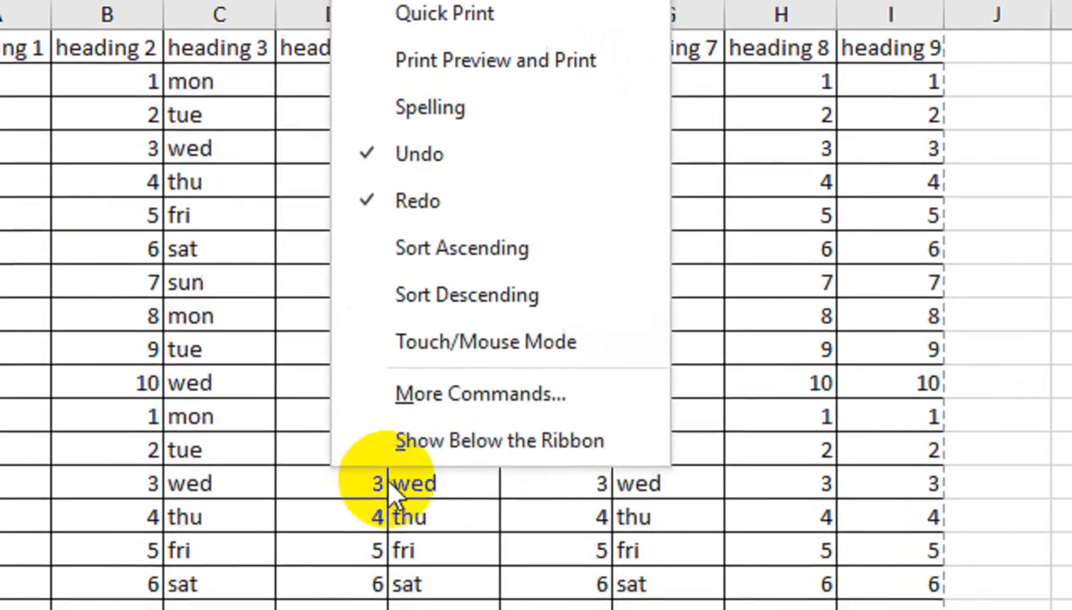
{"action": "left_click", "coordinate": [391, 493]}
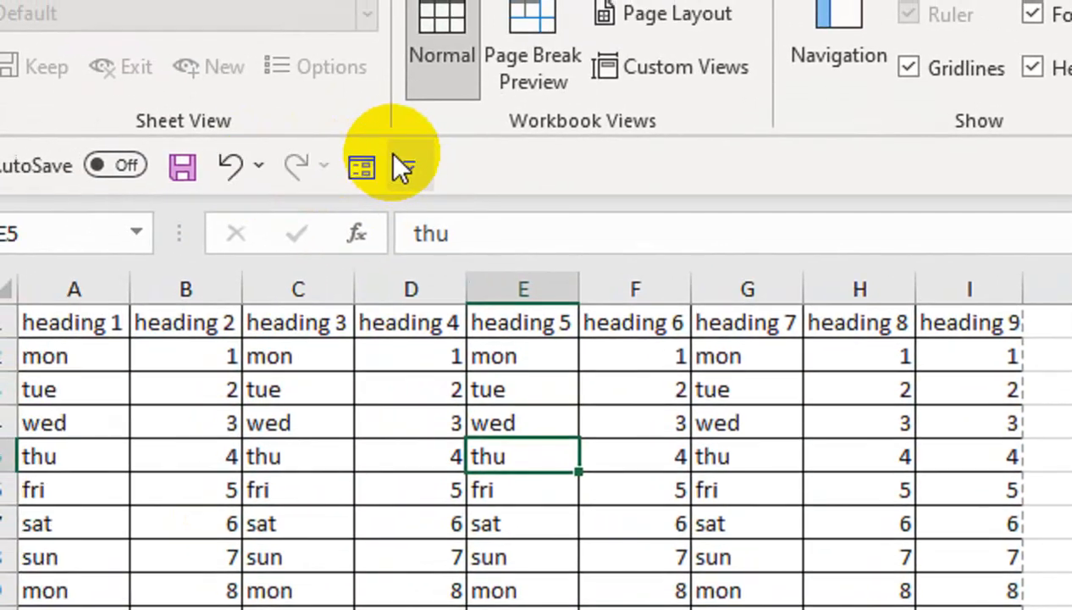
{"action": "left_click", "coordinate": [398, 161]}
{"action": "left_click", "coordinate": [507, 565]}
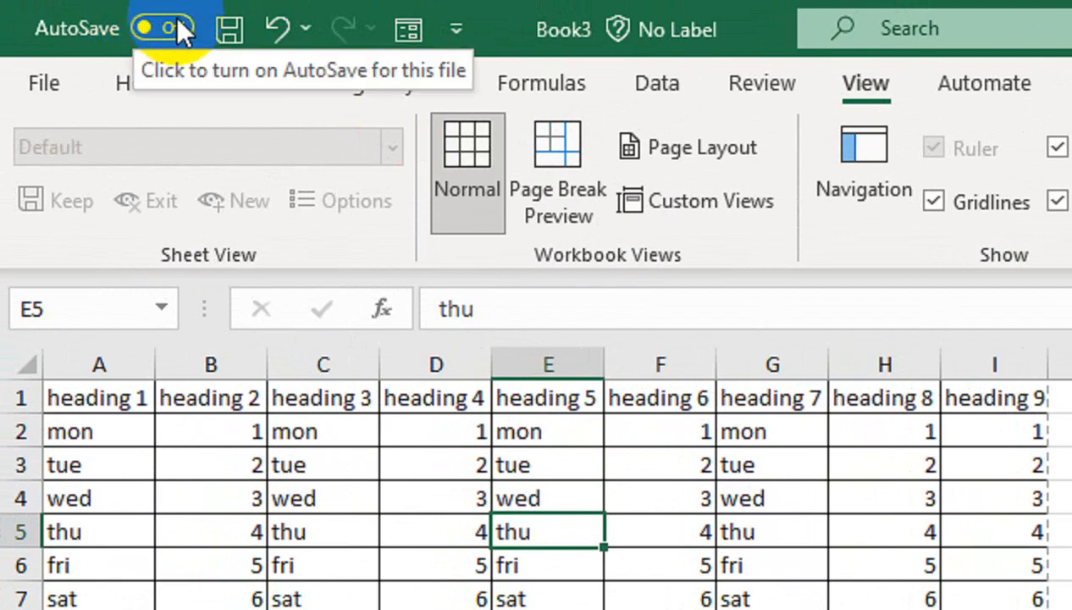
- Switch to the Home tab, collapse and re-expand the ribbon, and move quick access below it
{"action": "left_click", "coordinate": [522, 85]}
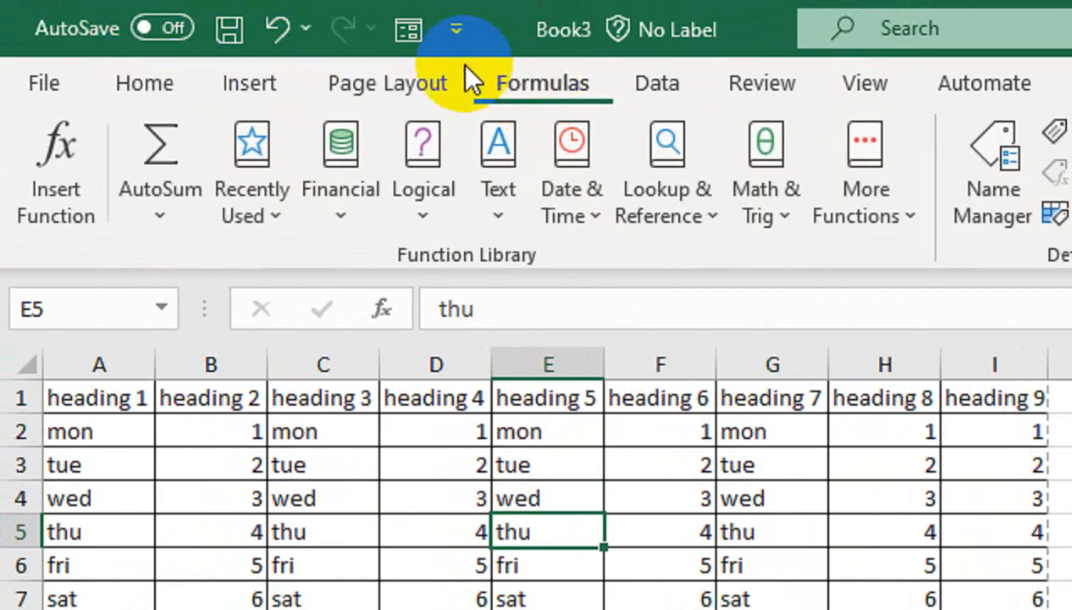
{"action": "left_click", "coordinate": [169, 82]}
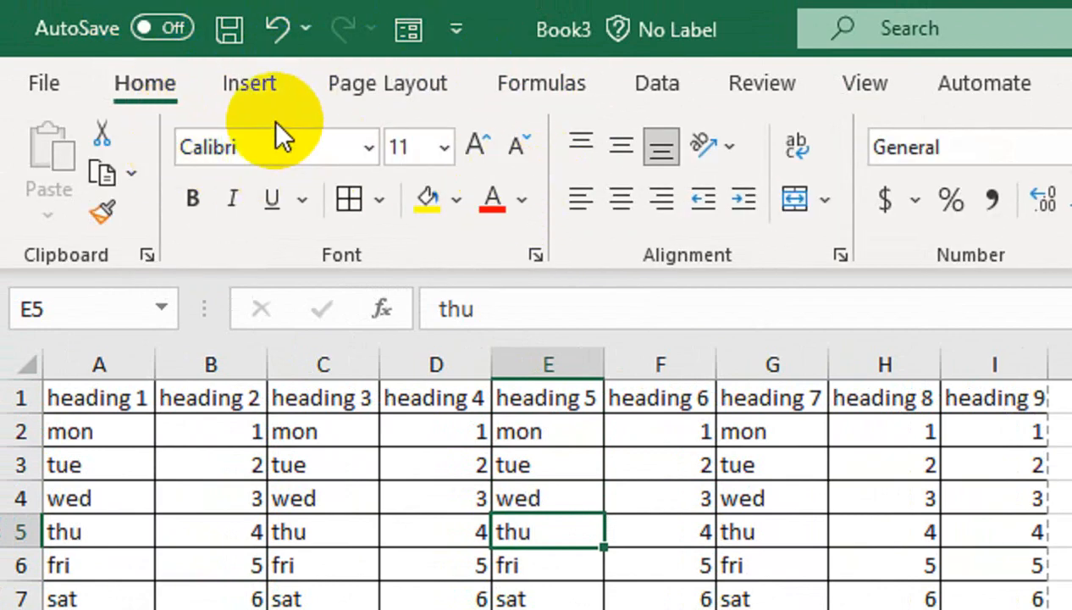
{"action": "double_click", "coordinate": [168, 89]}
{"action": "double_click", "coordinate": [168, 88]}
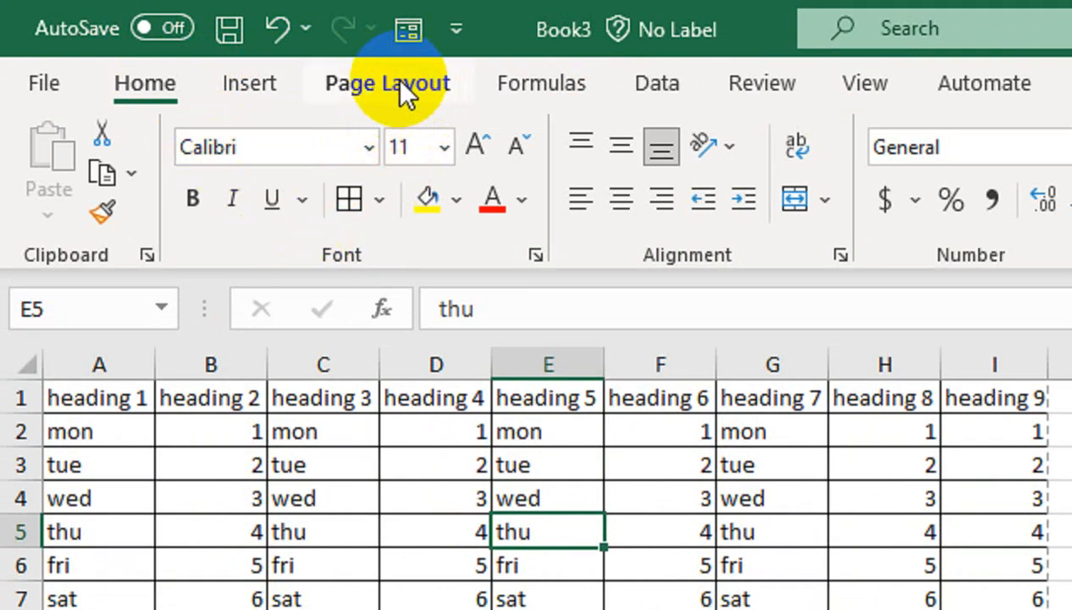
{"action": "left_click", "coordinate": [454, 31]}
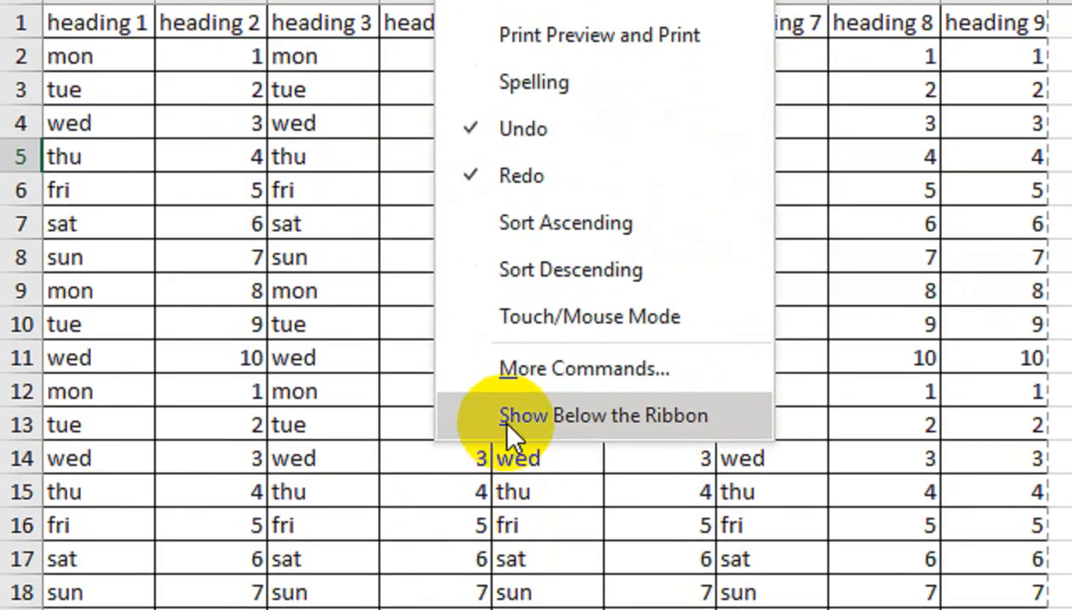
{"action": "left_click", "coordinate": [508, 433]}
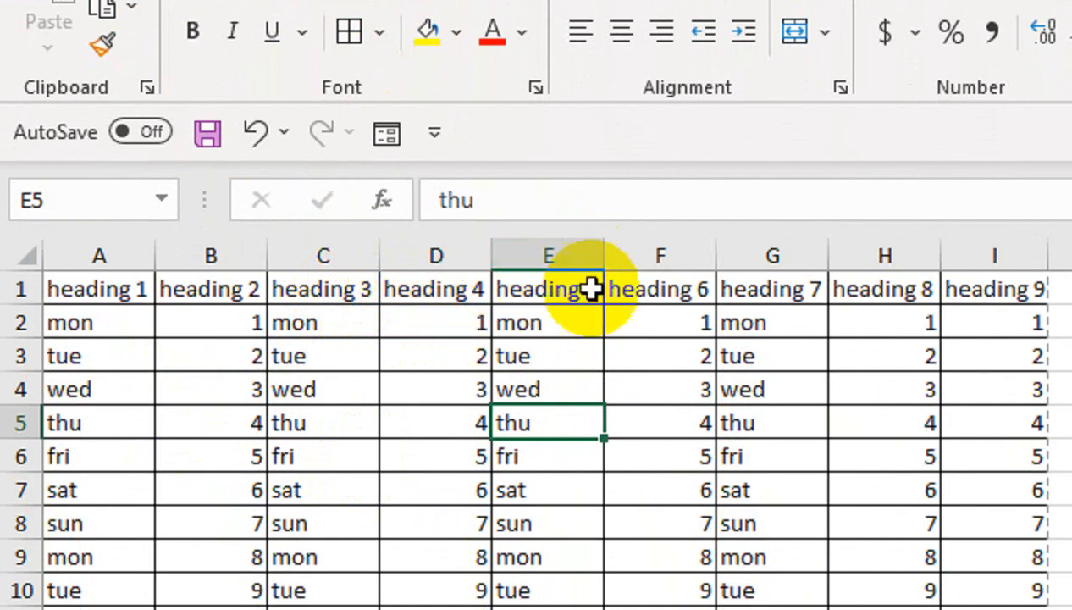
- Enter 156 in cell F2 under heading 6, replacing an undone first entry of 56
{"action": "left_click_drag", "start_coordinate": [689, 327], "coordinate": [680, 345]}
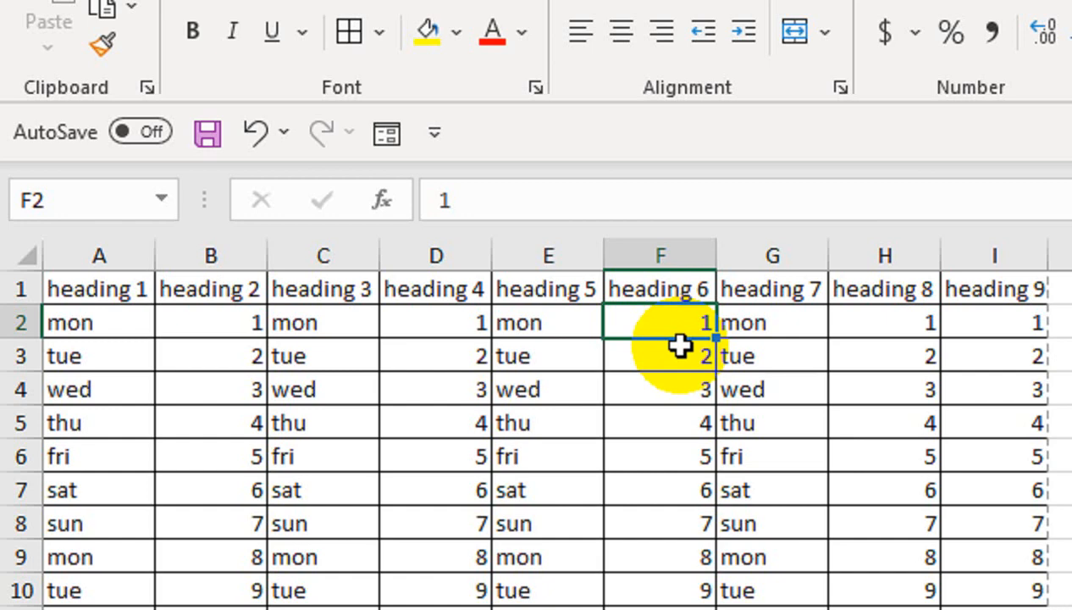
{"action": "type", "text": "56"}
{"action": "key", "text": "Return"}
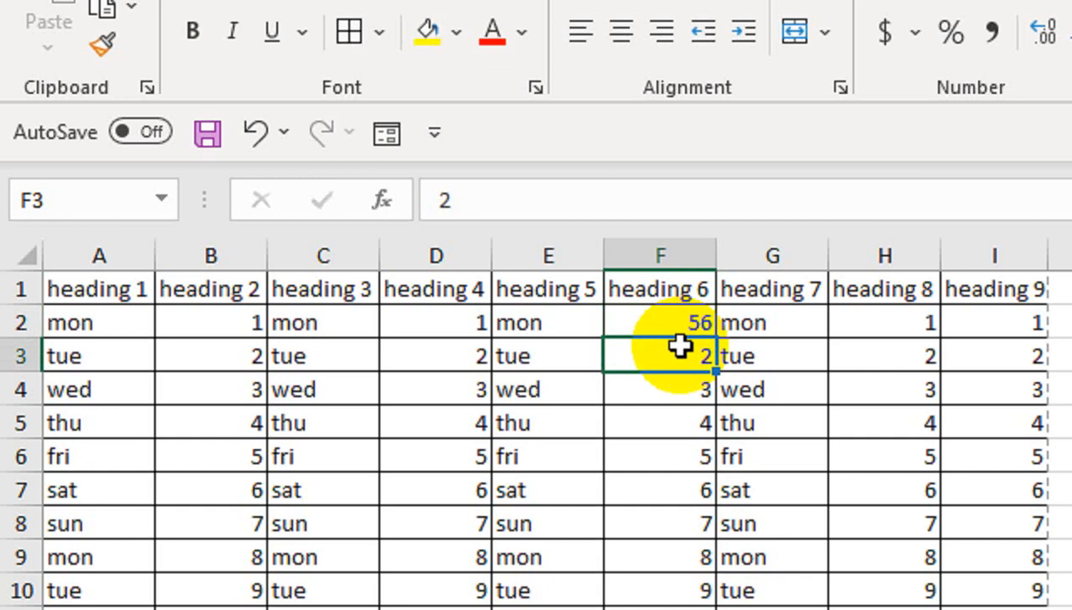
{"action": "key", "text": "ctrl+z"}
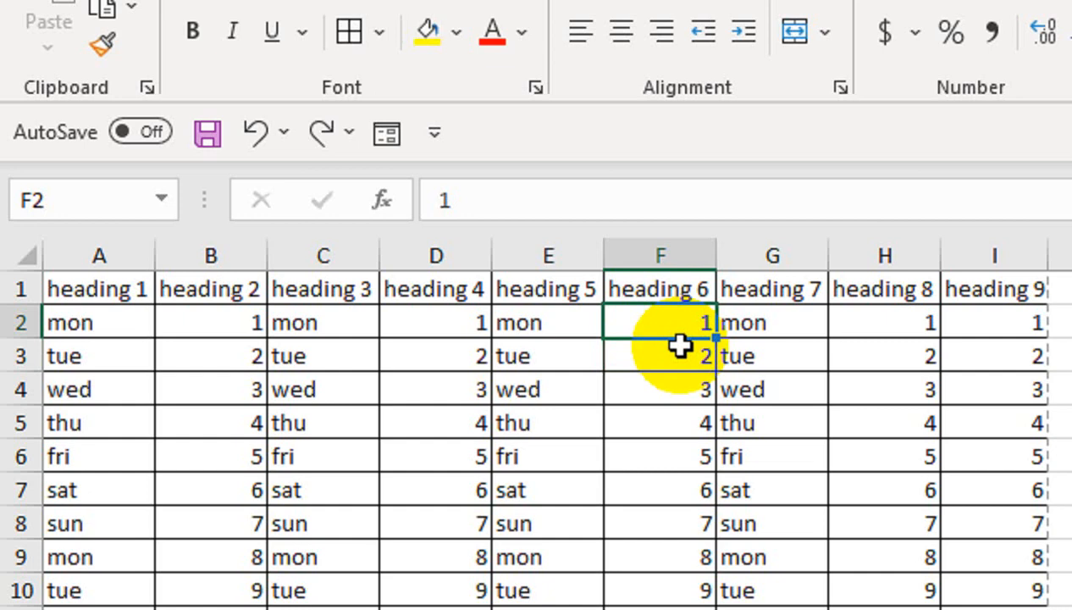
{"action": "key", "text": "F2"}
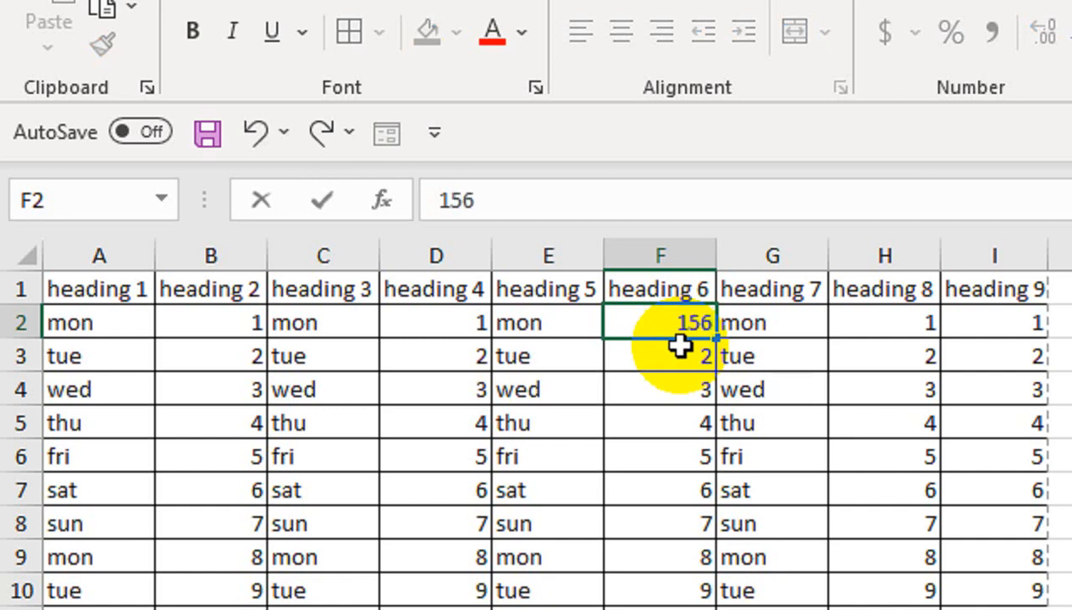
{"action": "key", "text": "Return"}
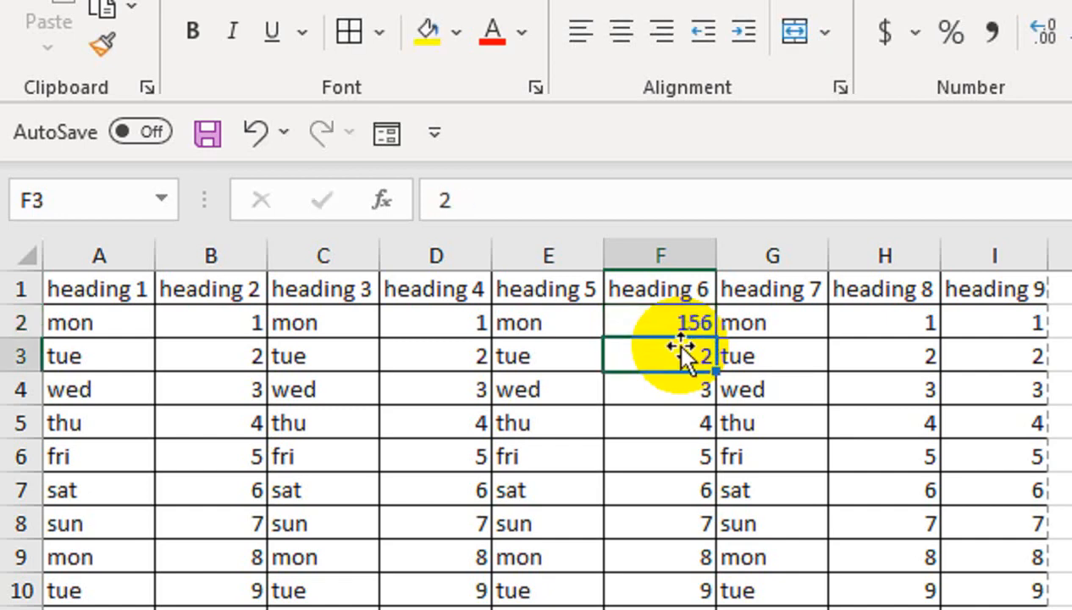
{"action": "left_click", "coordinate": [567, 317]}
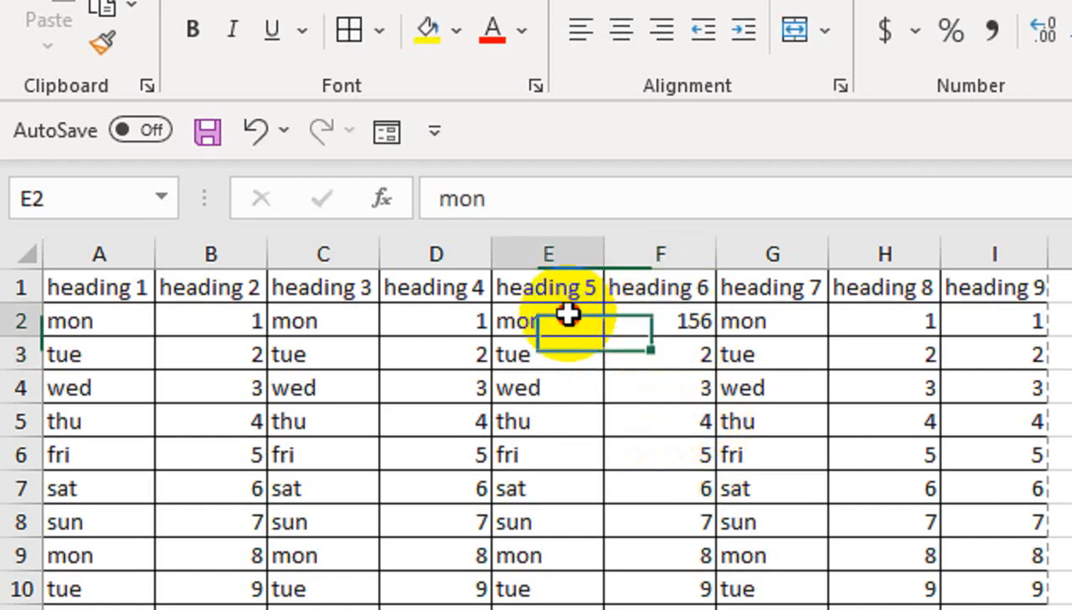
{"action": "double_click", "coordinate": [568, 316]}
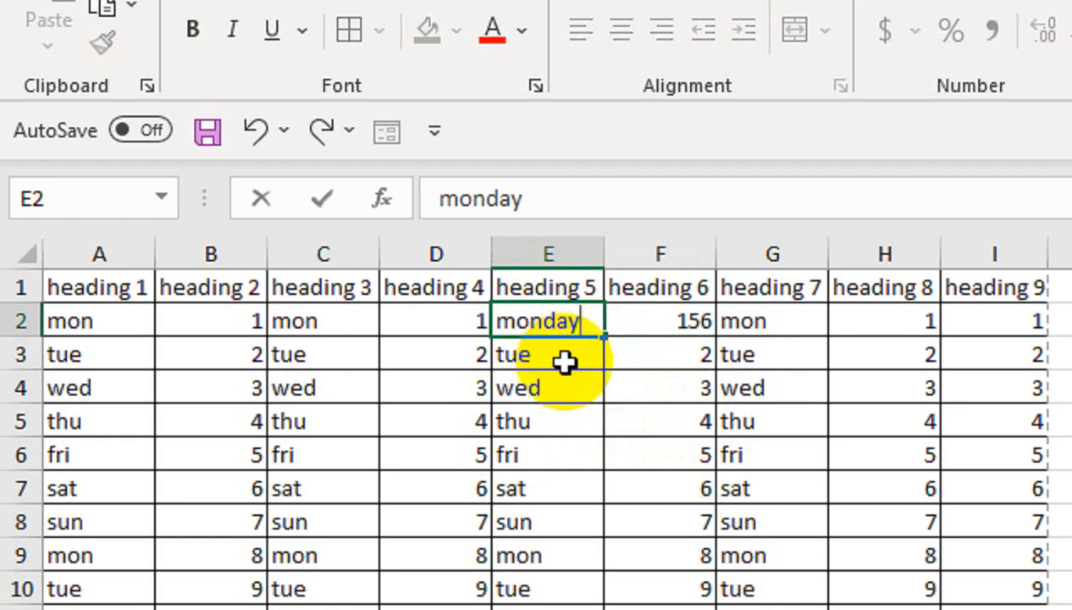
{"action": "key", "text": "Return"}
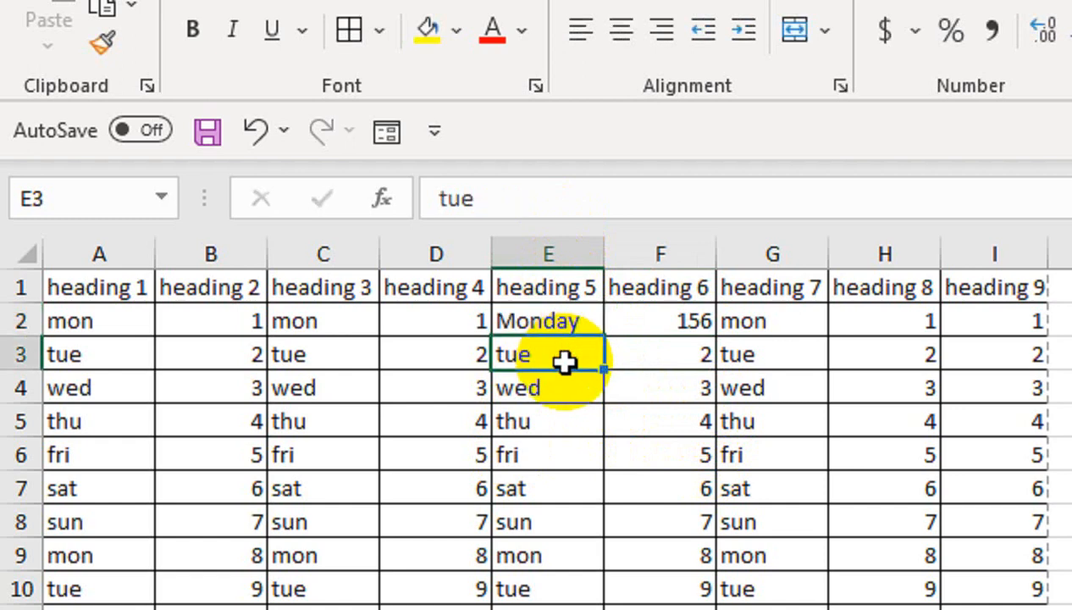
{"action": "key", "text": "Down"}
{"action": "key", "text": "Up"}
{"action": "key", "text": "Right"}
{"action": "key", "text": "Left"}
{"action": "key", "text": "Left"}
{"action": "key", "text": "Down"}
{"action": "key", "text": "Down"}
{"action": "key", "text": "Right"}
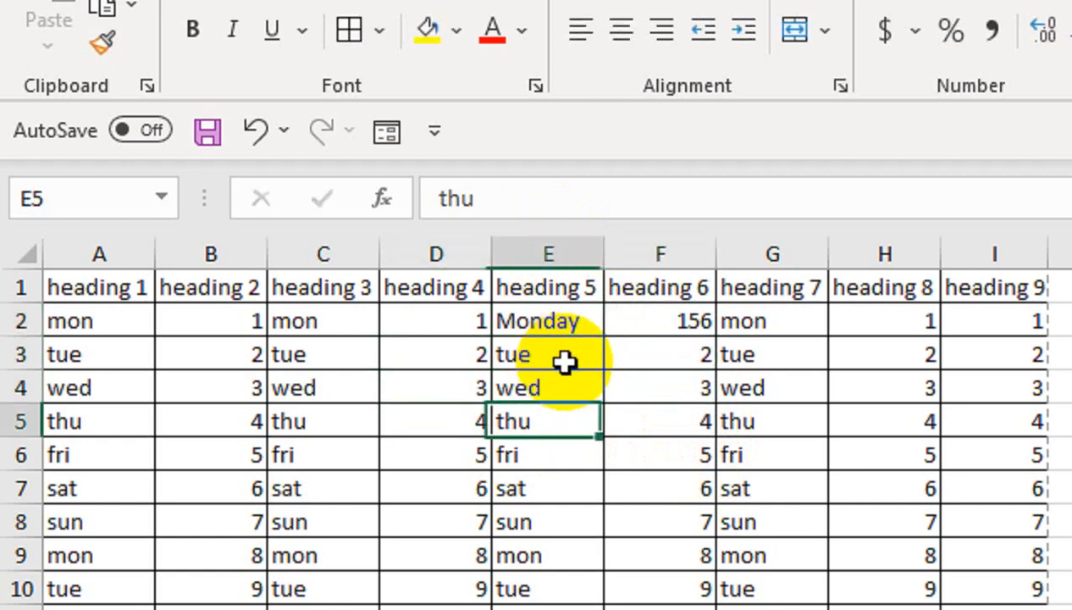
{"action": "key", "text": "Right"}
{"action": "key", "text": "Right"}
{"action": "key", "text": "Up"}
{"action": "key", "text": "Left"}
{"action": "key", "text": "Down"}
{"action": "key", "text": "Up"}
{"action": "key", "text": "Right"}
{"action": "key", "text": "Left"}
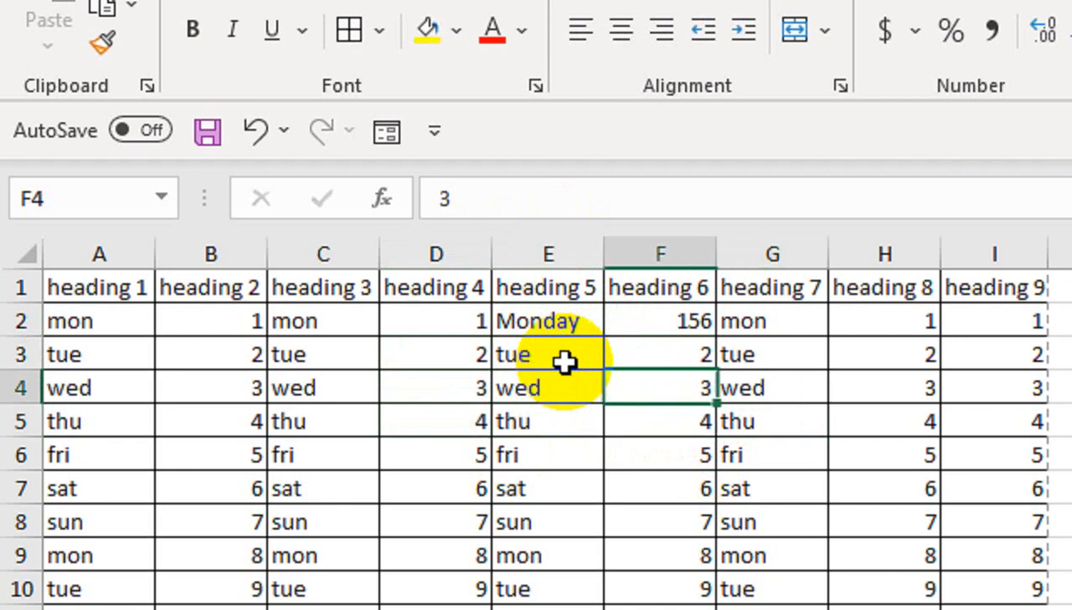
{"action": "key", "text": "Up"}
{"action": "key", "text": "Right"}
{"action": "key", "text": "Right"}
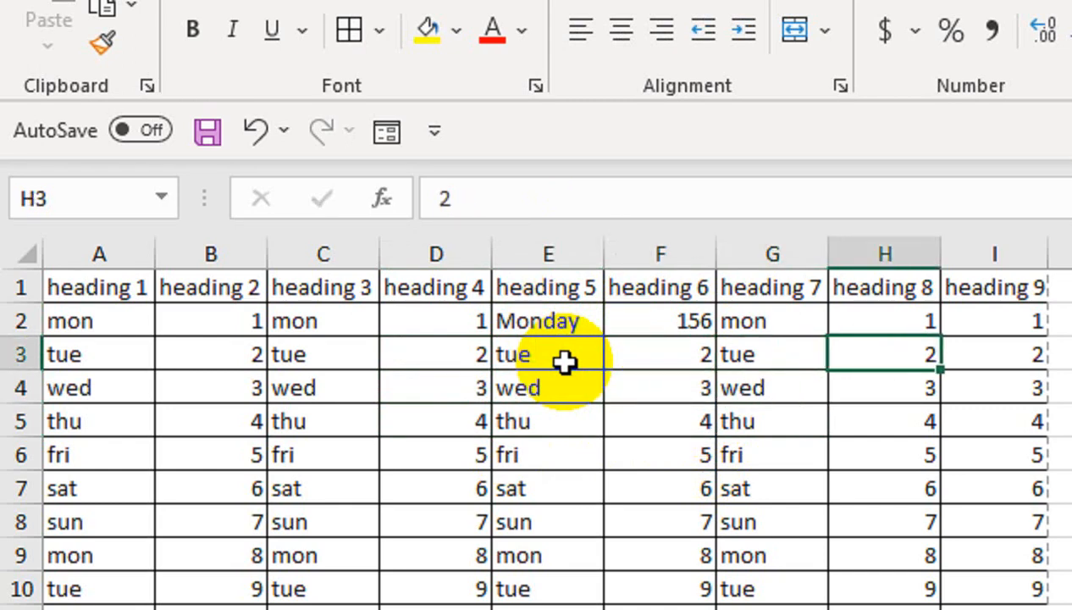
{"action": "key", "text": "Right"}
{"action": "key", "text": "Left"}
{"action": "key", "text": "Left"}
{"action": "key", "text": "Down"}
{"action": "key", "text": "Down"}
{"action": "key", "text": "Down"}
{"action": "key", "text": "Down"}
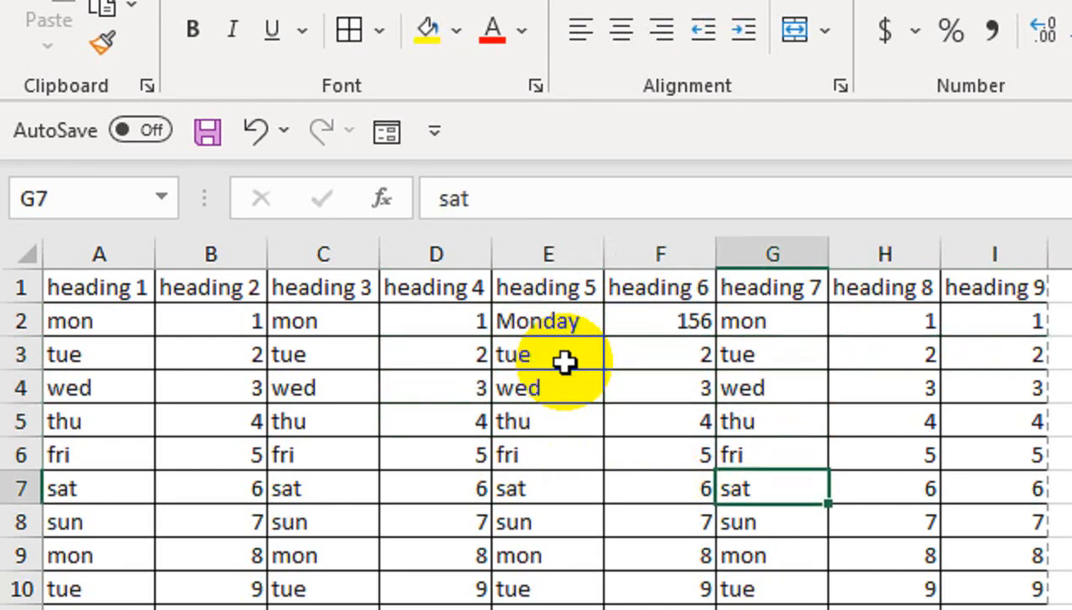
{"action": "key", "text": "Down"}
{"action": "key", "text": "Down"}
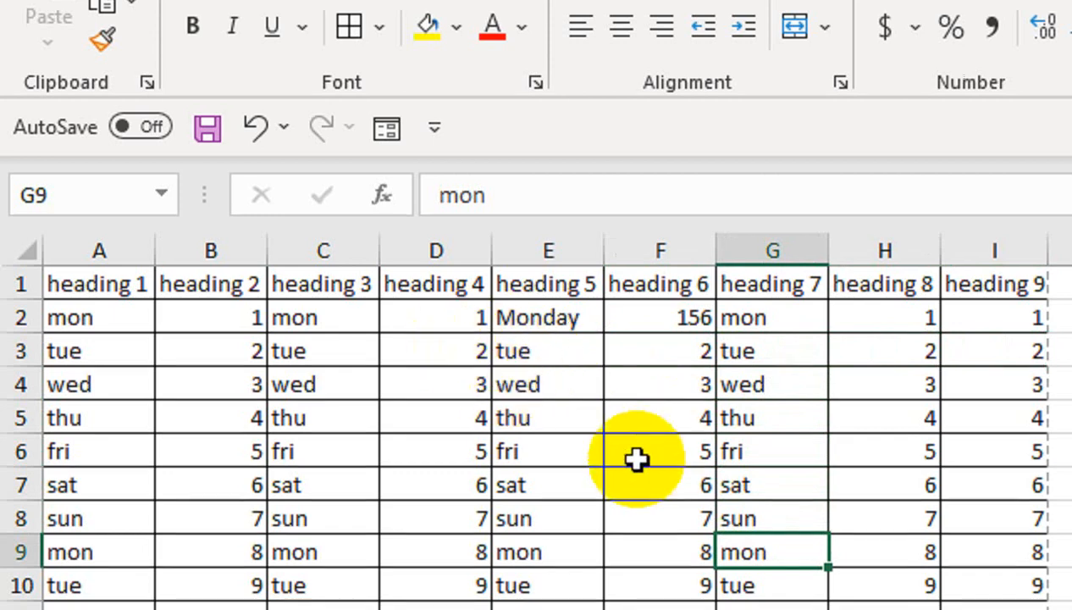
- Make row 1 taller, widen columns A–I slightly, and centre headings A1:I1 horizontally
{"action": "left_click_drag", "start_coordinate": [25, 304], "coordinate": [34, 335]}
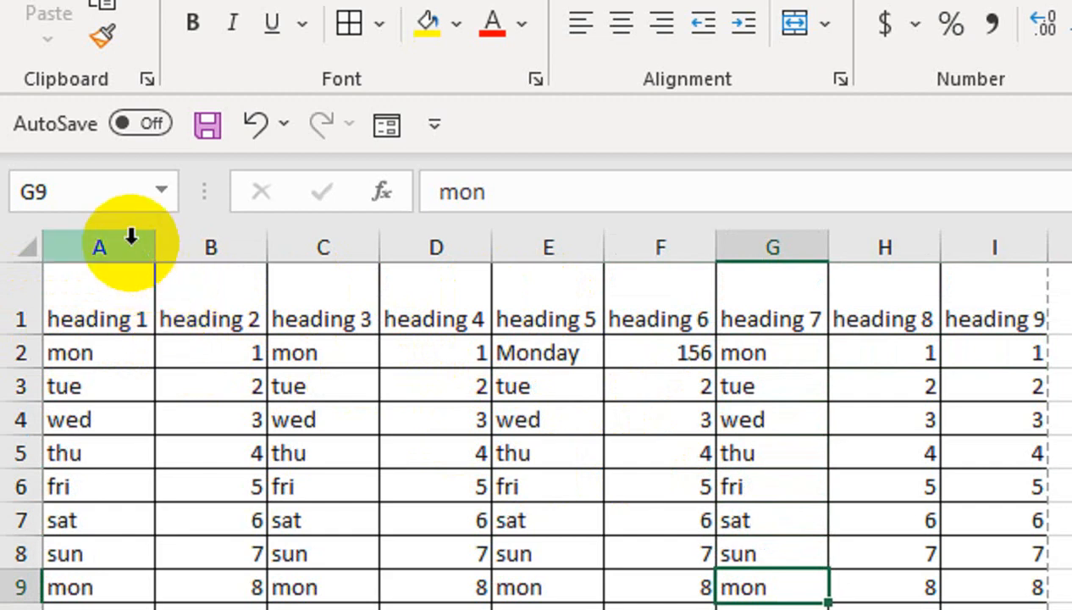
{"action": "left_click_drag", "start_coordinate": [131, 241], "coordinate": [946, 237]}
{"action": "left_click_drag", "start_coordinate": [803, 238], "coordinate": [806, 236]}
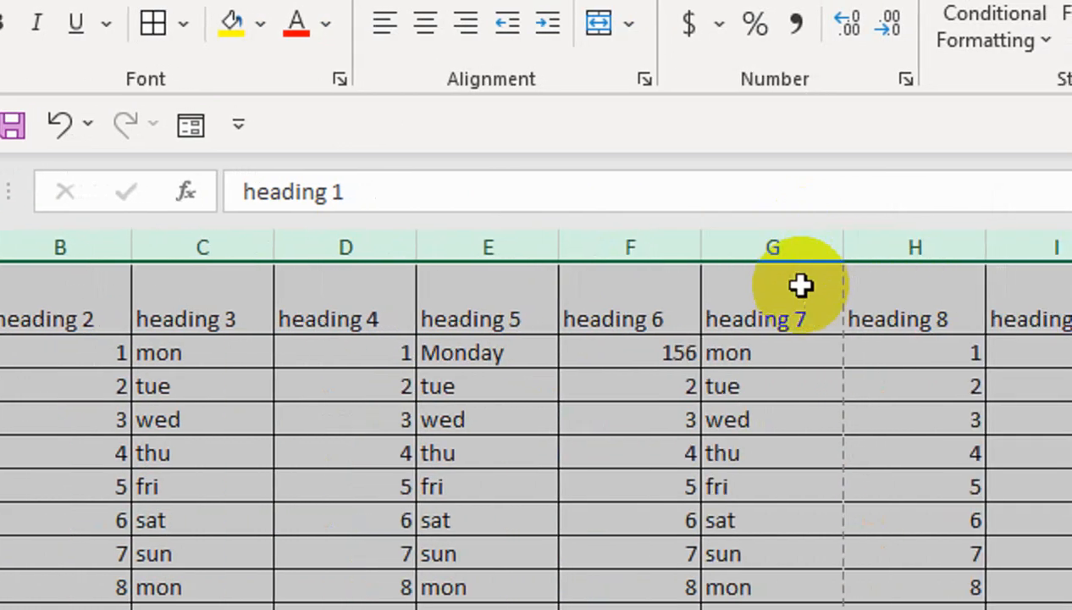
{"action": "left_click_drag", "start_coordinate": [1006, 292], "coordinate": [0, 273]}
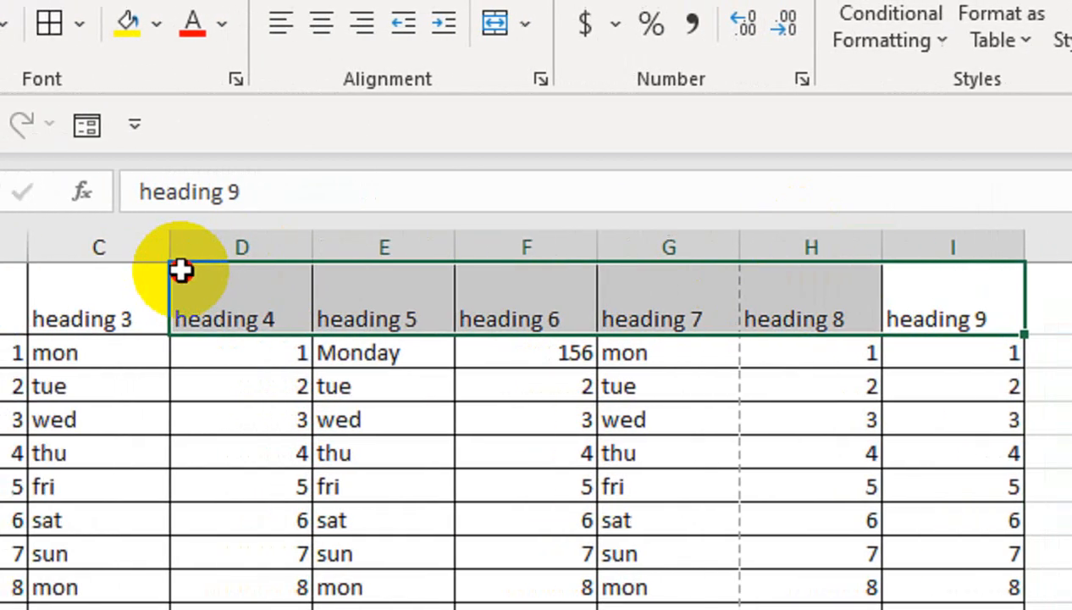
{"action": "left_click_drag", "start_coordinate": [148, 272], "coordinate": [134, 309]}
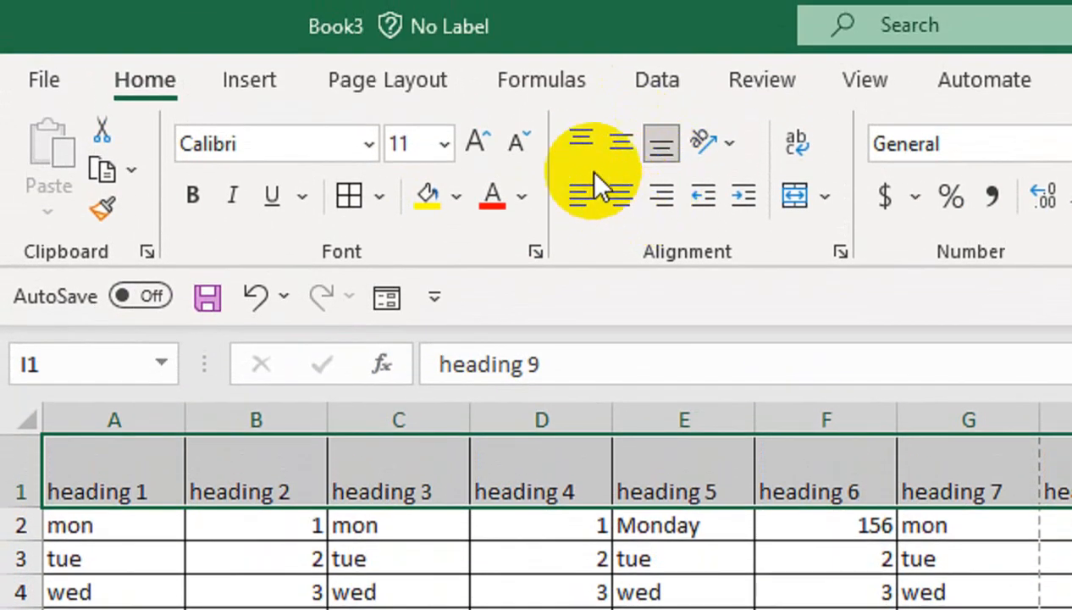
{"action": "left_click", "coordinate": [610, 191]}
- Set the headings to centre and middle alignment after trying the other alignments
{"action": "left_click", "coordinate": [620, 152]}
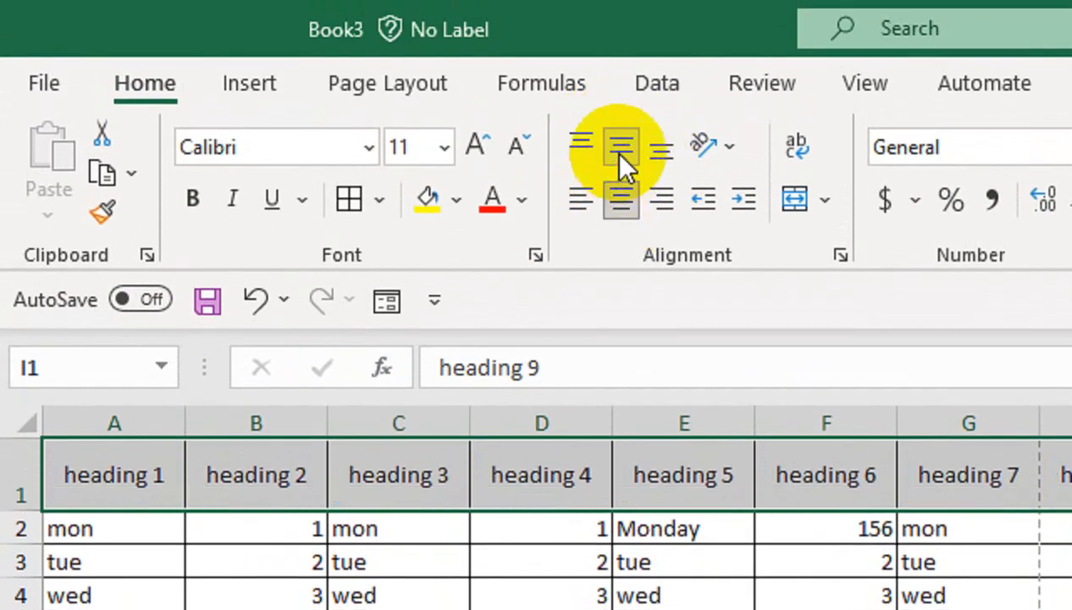
{"action": "left_click", "coordinate": [584, 141]}
{"action": "left_click", "coordinate": [621, 144]}
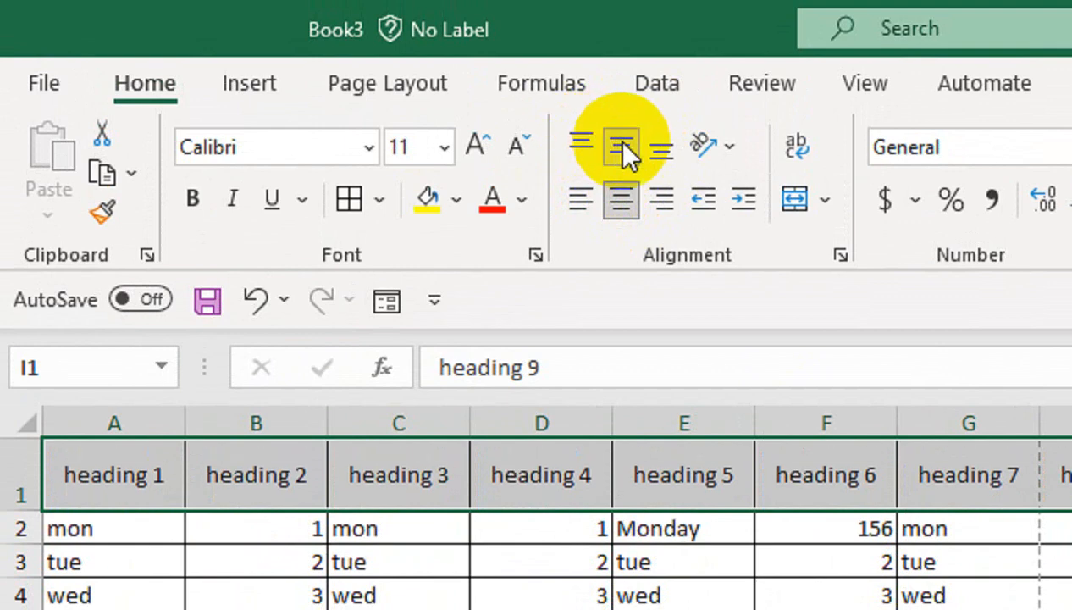
{"action": "left_click", "coordinate": [662, 148]}
{"action": "left_click", "coordinate": [661, 199]}
{"action": "left_click", "coordinate": [620, 198]}
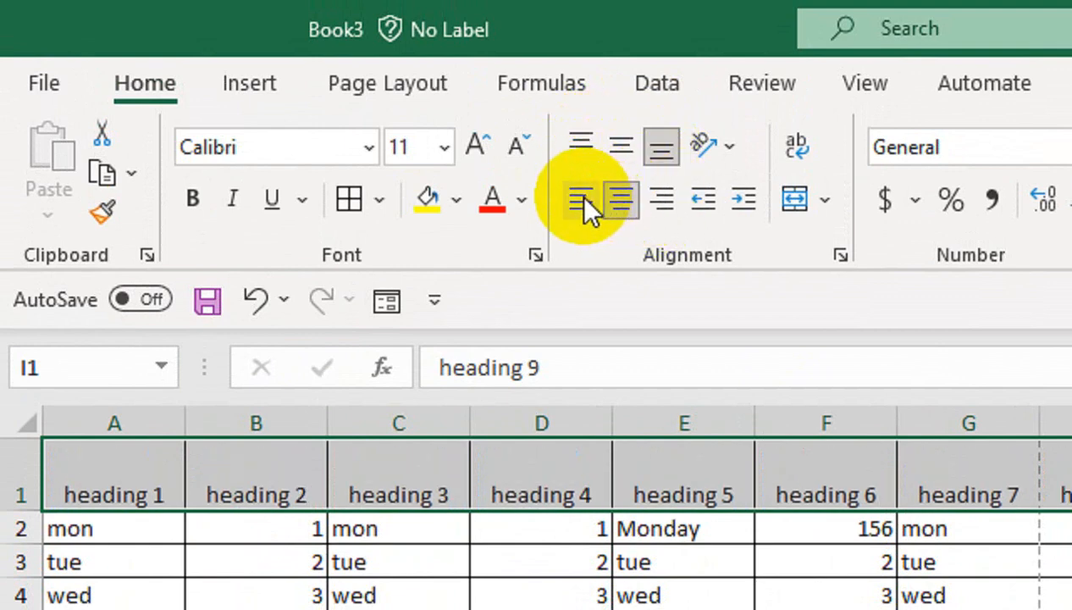
{"action": "left_click", "coordinate": [581, 201]}
{"action": "left_click", "coordinate": [618, 202]}
{"action": "left_click", "coordinate": [619, 149]}
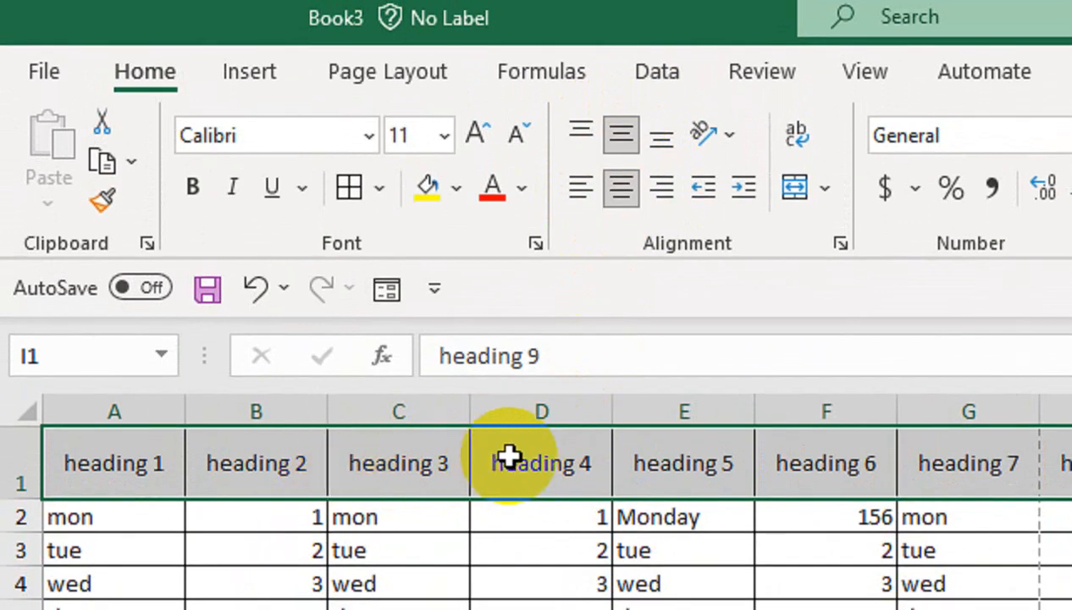
- Give the heading row a black fill with yellow text
{"action": "left_click", "coordinate": [464, 195]}
{"action": "left_click", "coordinate": [468, 273]}
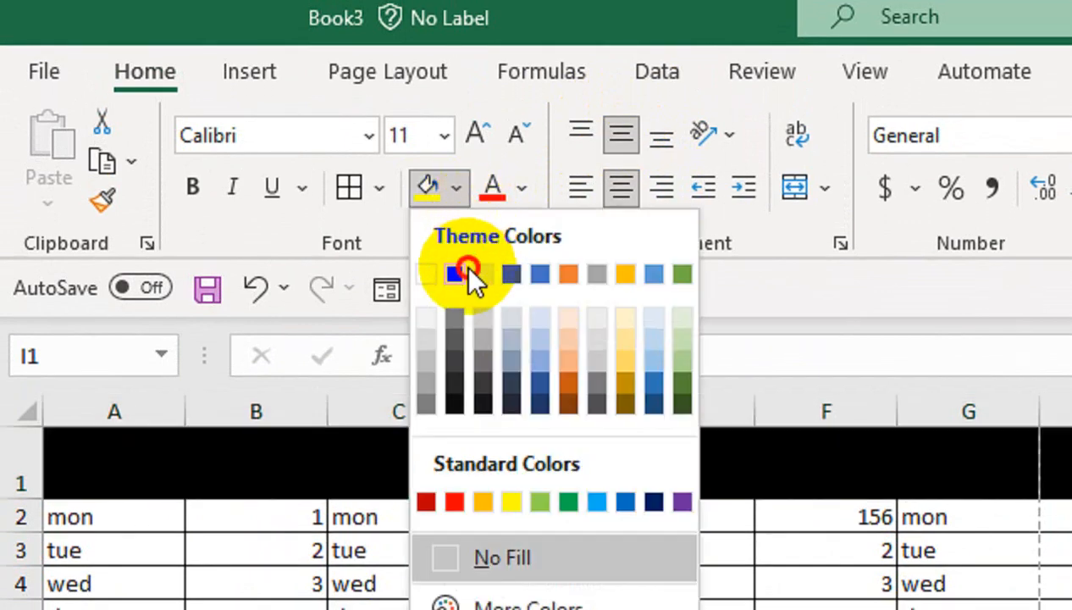
{"action": "left_click", "coordinate": [520, 191]}
{"action": "left_click", "coordinate": [488, 325]}
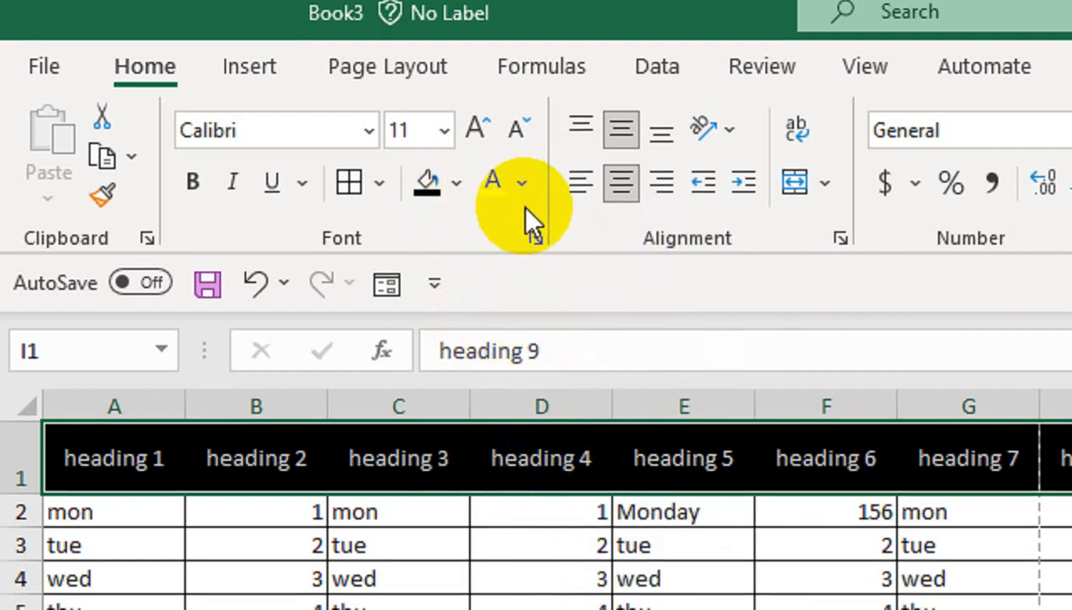
{"action": "left_click", "coordinate": [522, 183]}
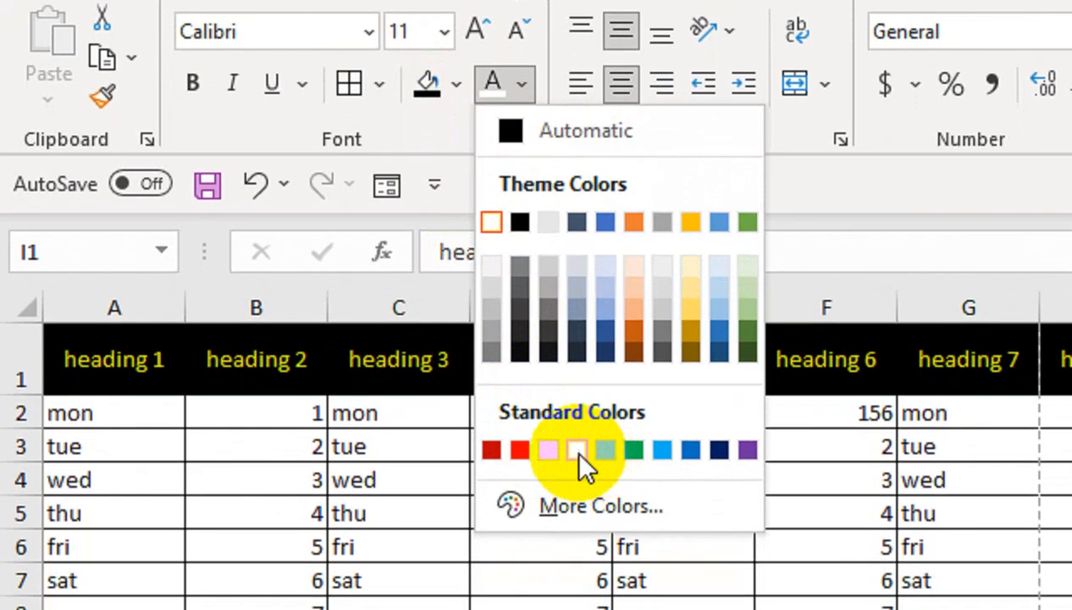
{"action": "left_click", "coordinate": [576, 448]}
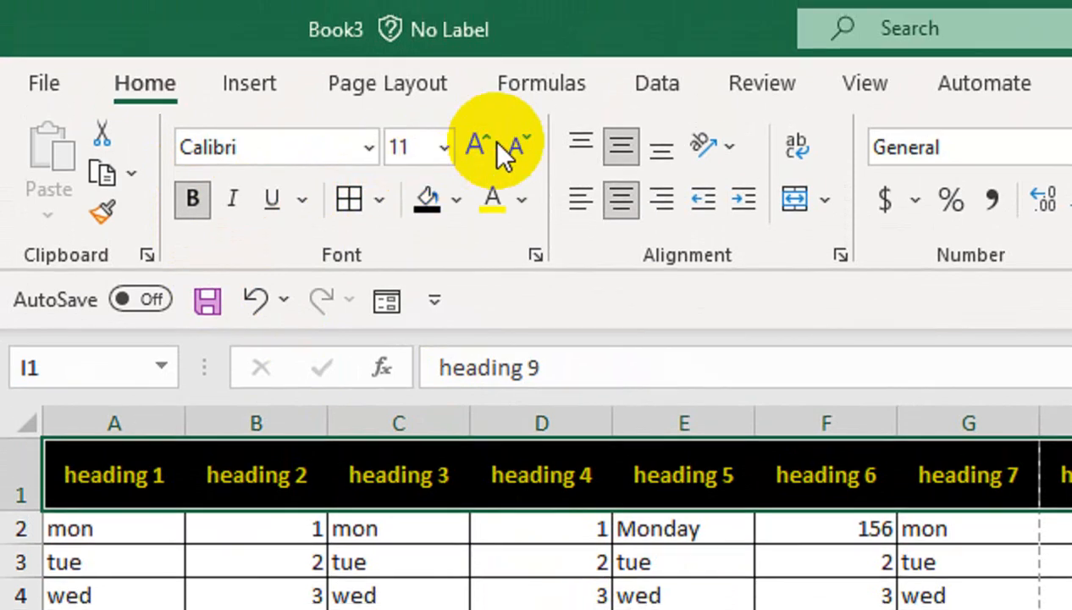
- Enlarge the headings to 14 point and AutoFit columns A–I
{"action": "left_click", "coordinate": [484, 144]}
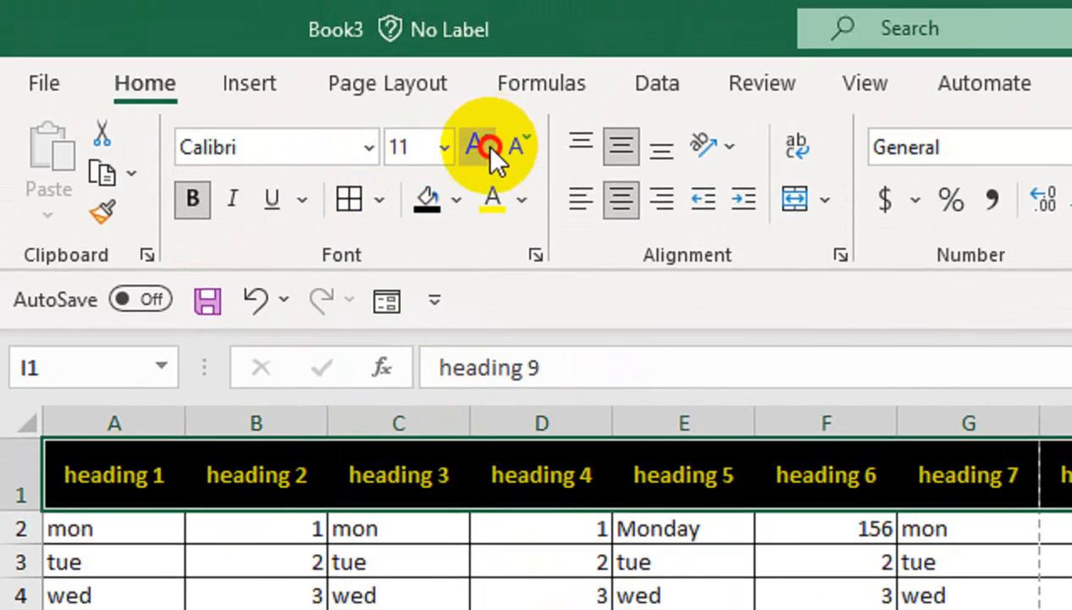
{"action": "left_click", "coordinate": [484, 144]}
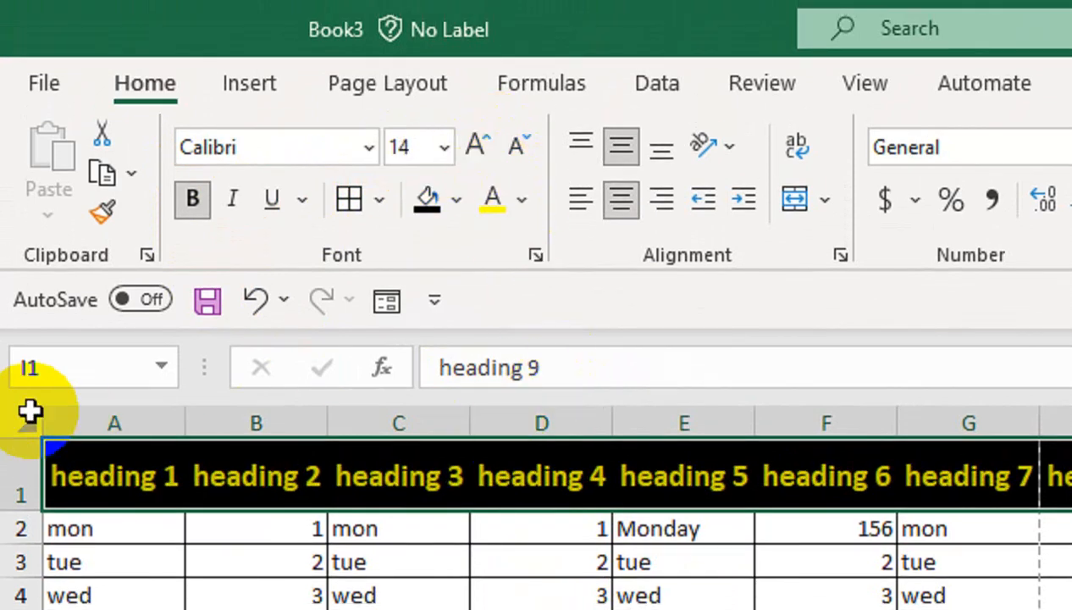
{"action": "left_click_drag", "start_coordinate": [139, 421], "coordinate": [1000, 471]}
{"action": "left_click_drag", "start_coordinate": [922, 461], "coordinate": [1071, 448]}
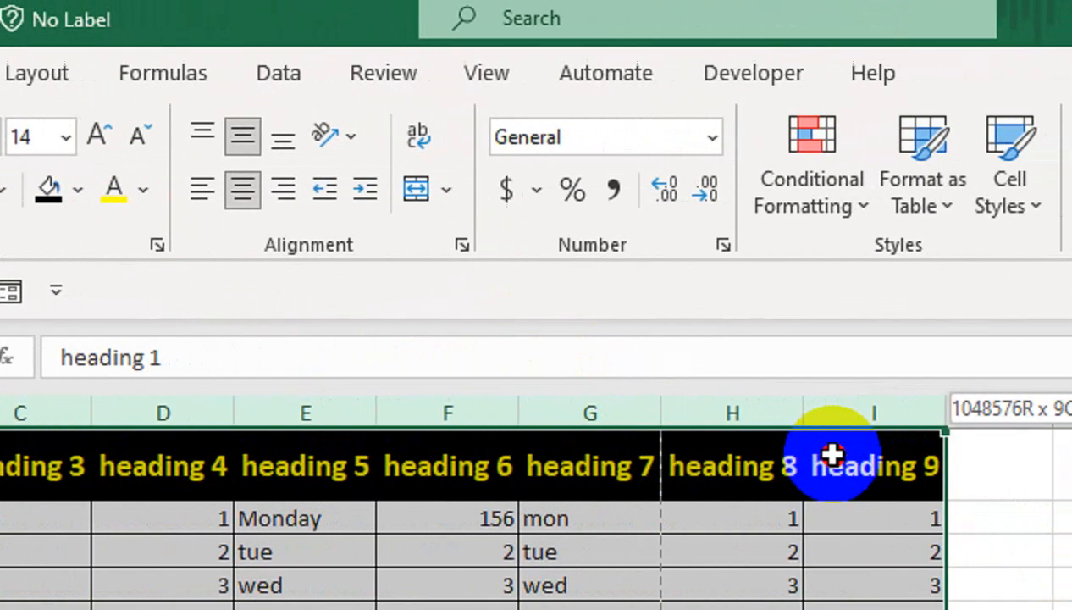
{"action": "double_click", "coordinate": [775, 415]}
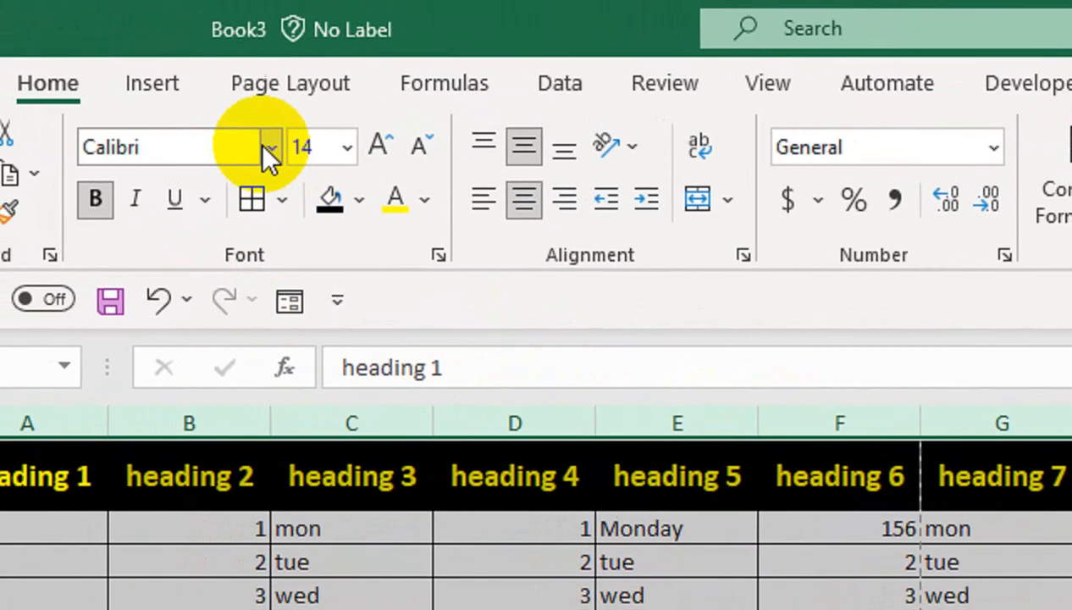
- Set the heading font to Arial
{"action": "left_click", "coordinate": [254, 137]}
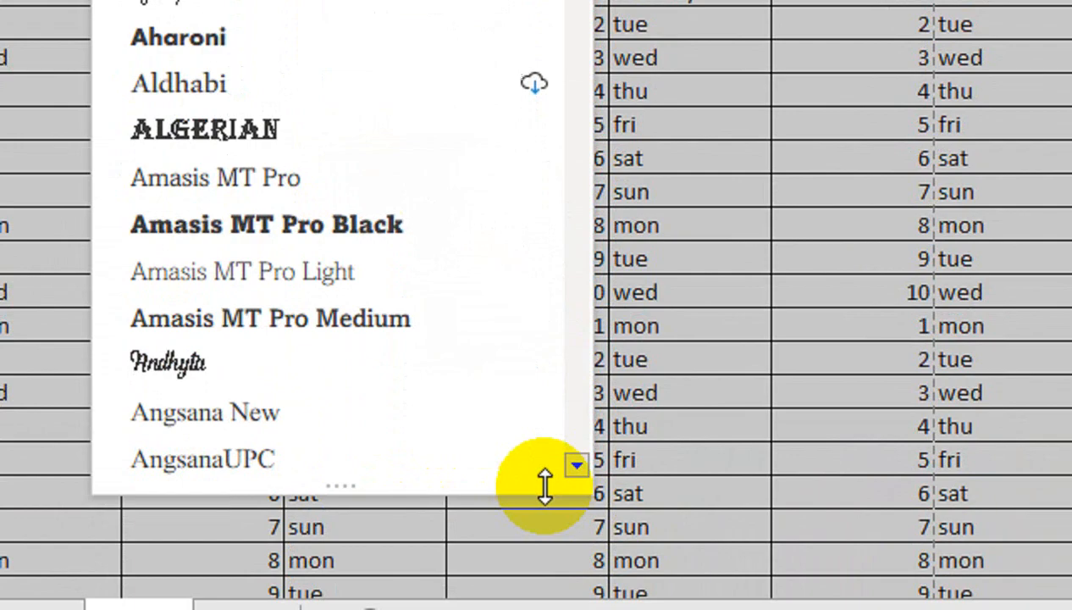
{"action": "left_click", "coordinate": [574, 448]}
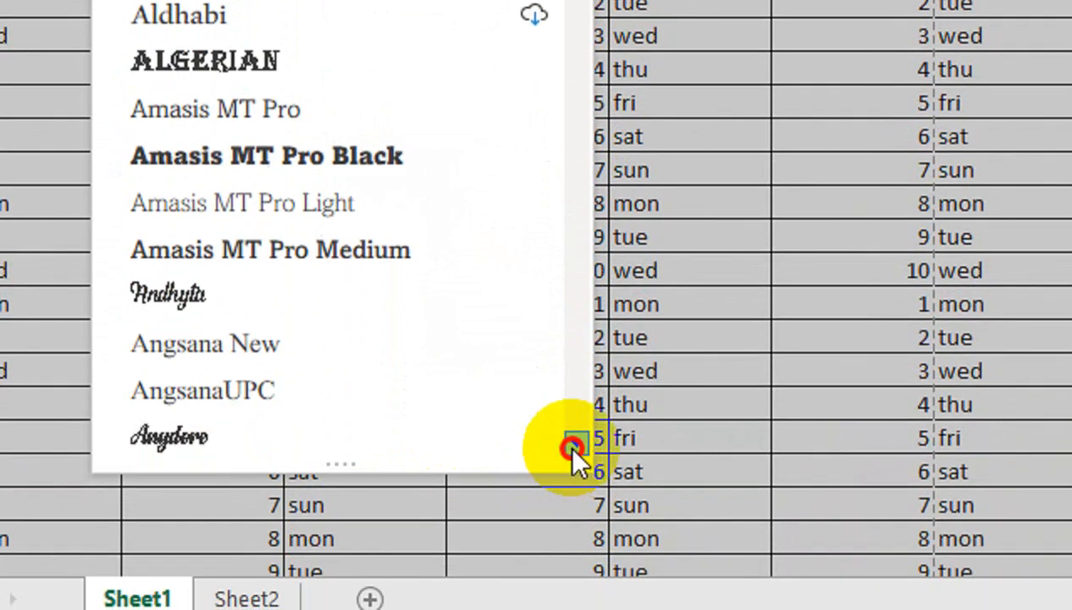
{"action": "left_click", "coordinate": [574, 448]}
{"action": "left_click", "coordinate": [574, 448]}
{"action": "left_click", "coordinate": [574, 447]}
{"action": "left_click", "coordinate": [574, 448]}
{"action": "left_click", "coordinate": [446, 390]}
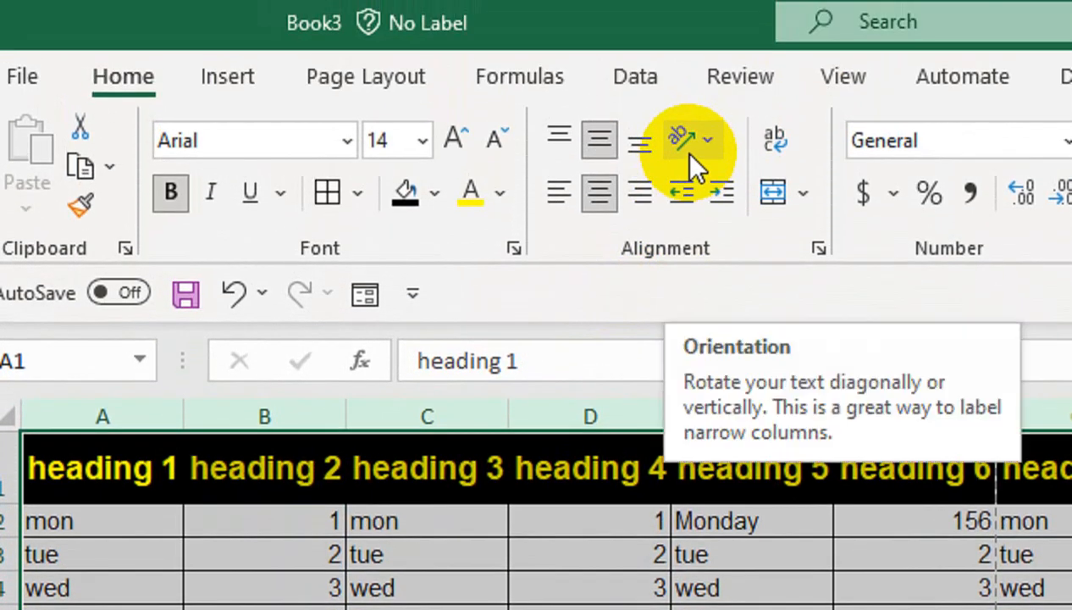
- Angle headings A1:I1 counterclockwise, undoing an accidental angle on the data cells
{"action": "left_click", "coordinate": [689, 155]}
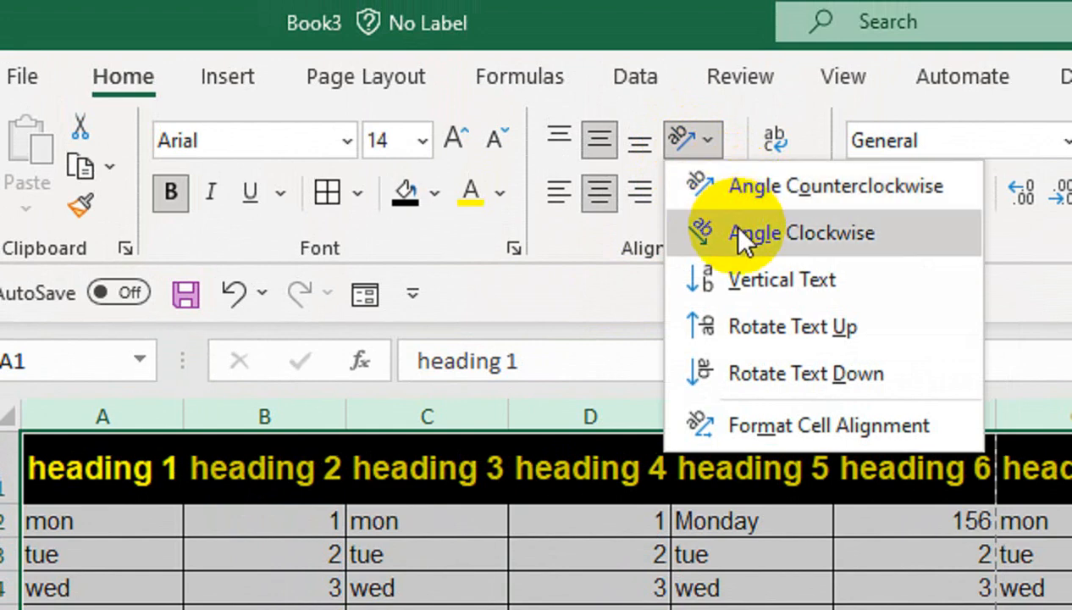
{"action": "left_click", "coordinate": [733, 188]}
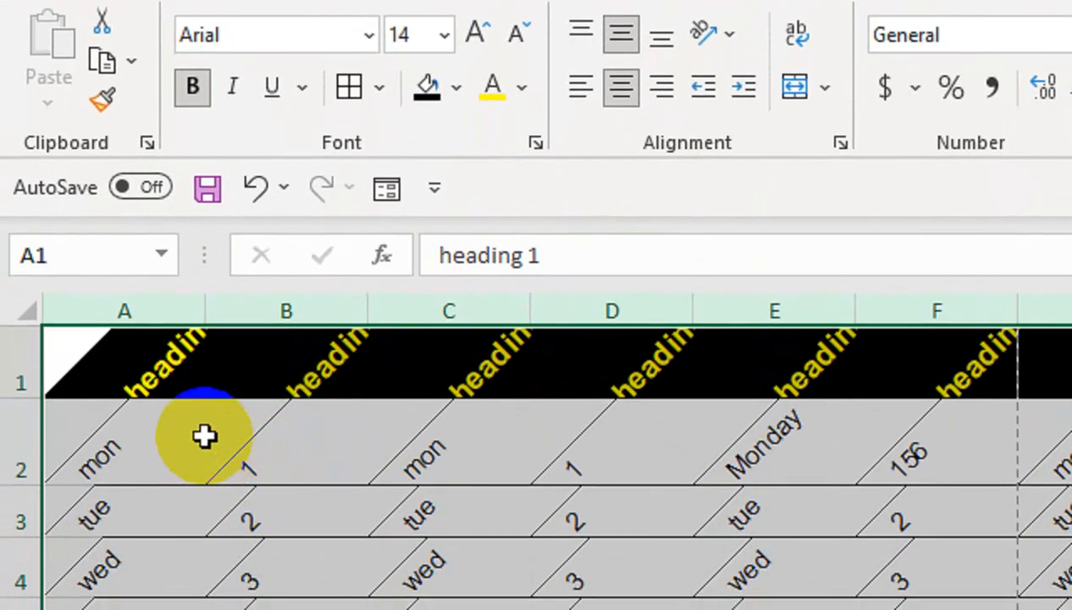
{"action": "key", "text": "ctrl+z"}
{"action": "left_click_drag", "start_coordinate": [157, 366], "coordinate": [1071, 360]}
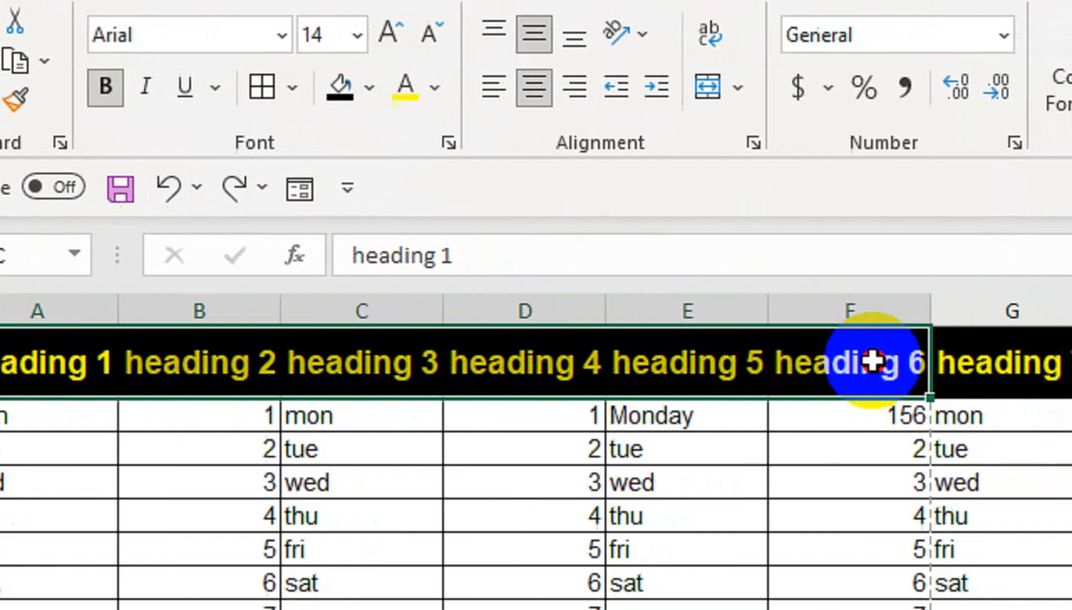
{"action": "left_click_drag", "start_coordinate": [839, 361], "coordinate": [862, 362]}
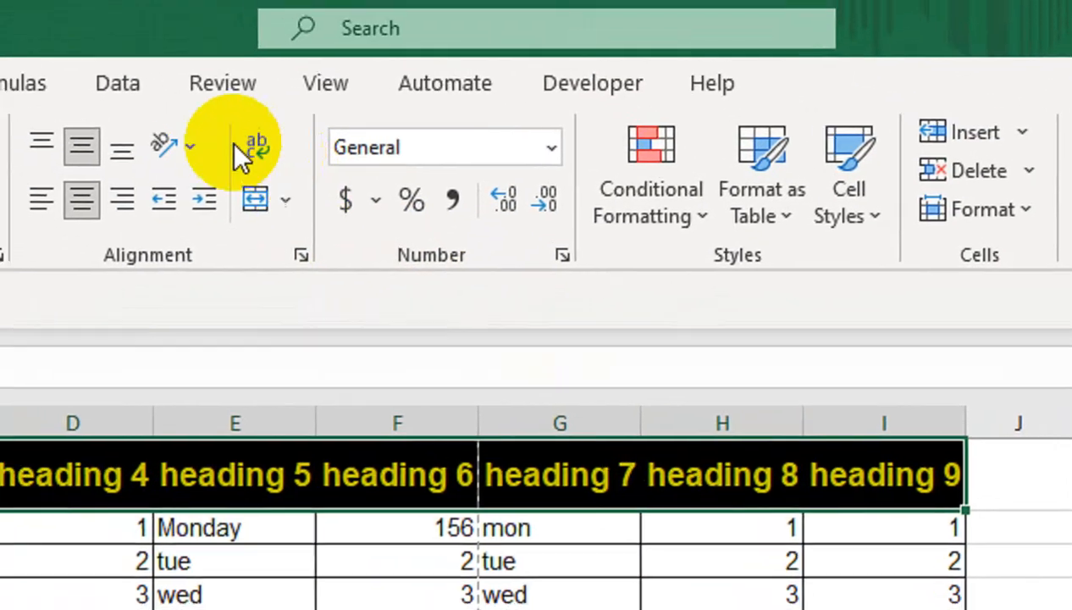
{"action": "left_click", "coordinate": [102, 85]}
{"action": "left_click", "coordinate": [113, 131]}
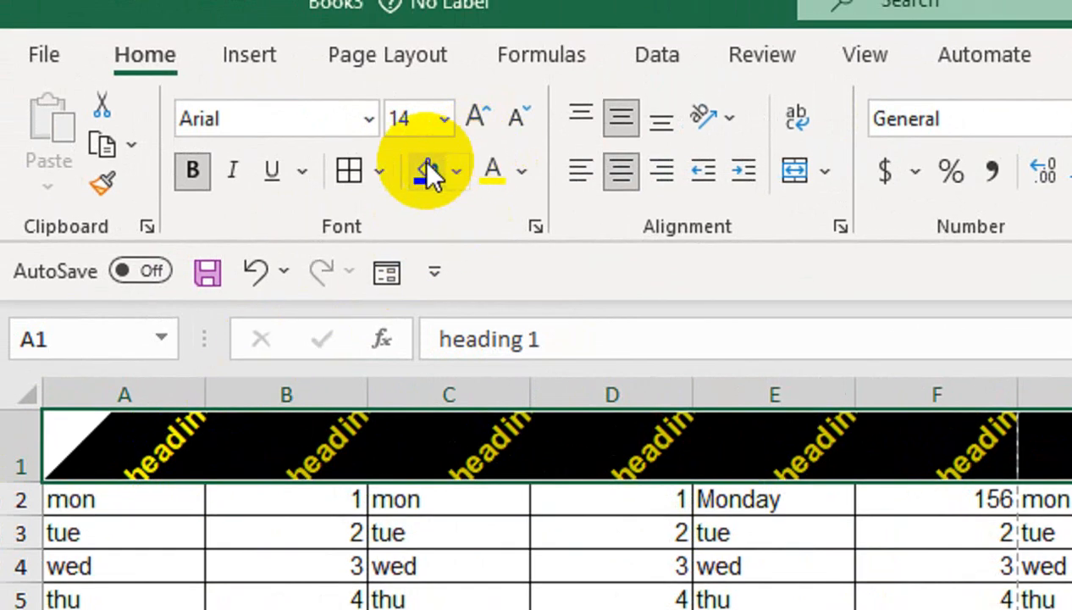
- Remove the headings' borders, make row 1 taller, and shrink the text to 11 point
{"action": "left_click", "coordinate": [379, 159]}
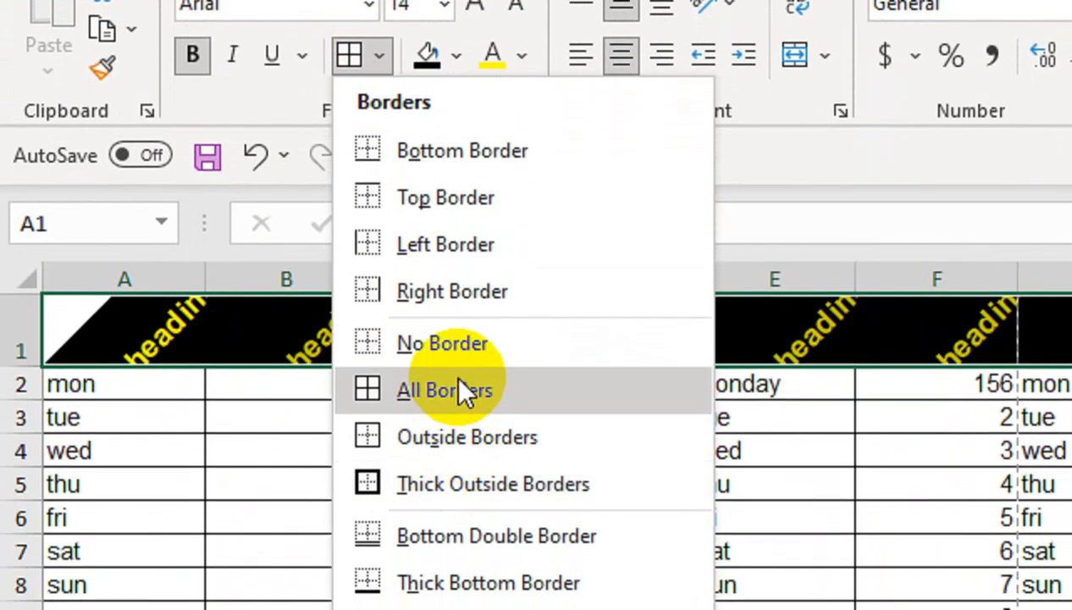
{"action": "left_click", "coordinate": [457, 350]}
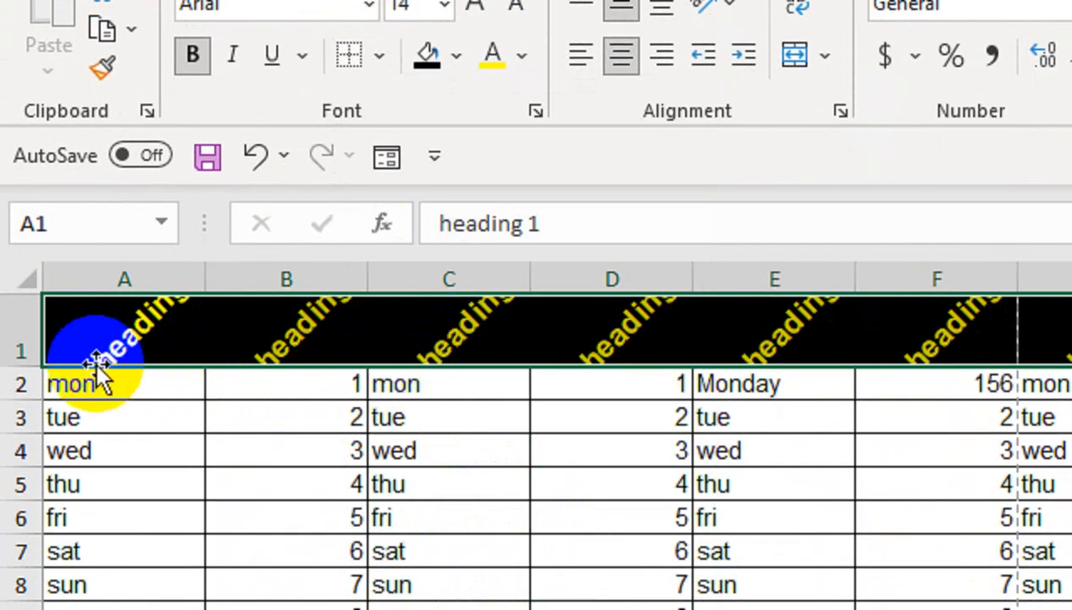
{"action": "left_click_drag", "start_coordinate": [23, 371], "coordinate": [19, 398]}
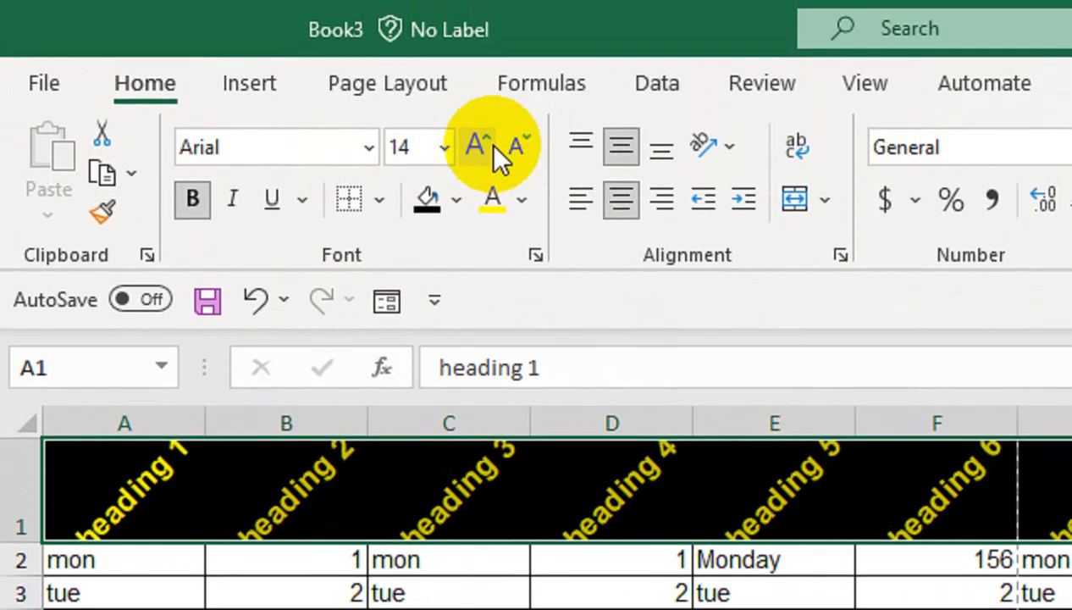
{"action": "left_click", "coordinate": [518, 146]}
{"action": "left_click", "coordinate": [519, 145]}
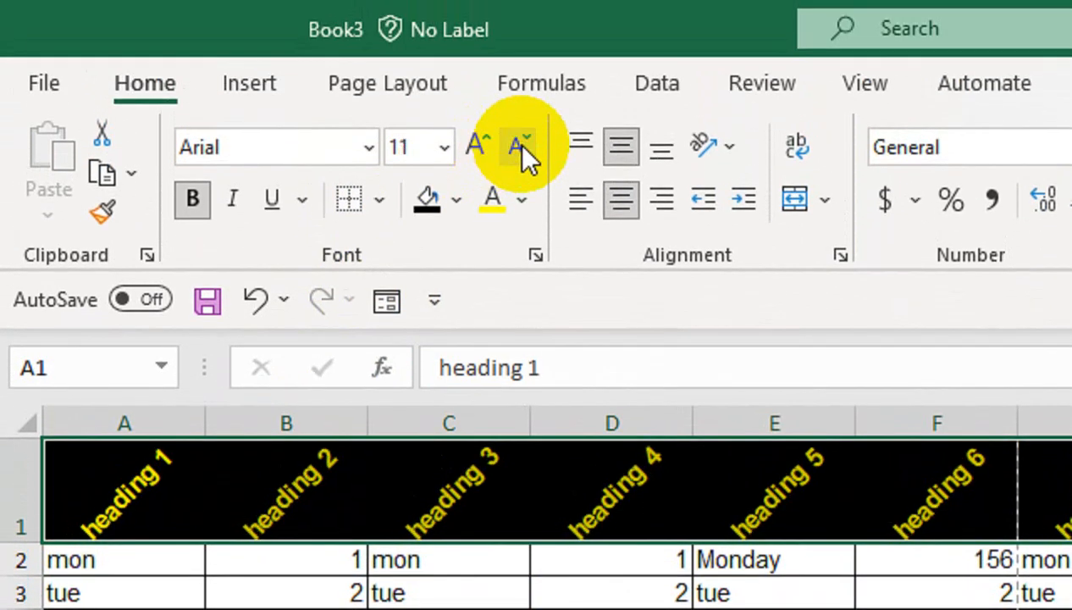
- Shrink headings to 10 point and centre data B2:I19 and the column A day names
{"action": "left_click", "coordinate": [518, 146]}
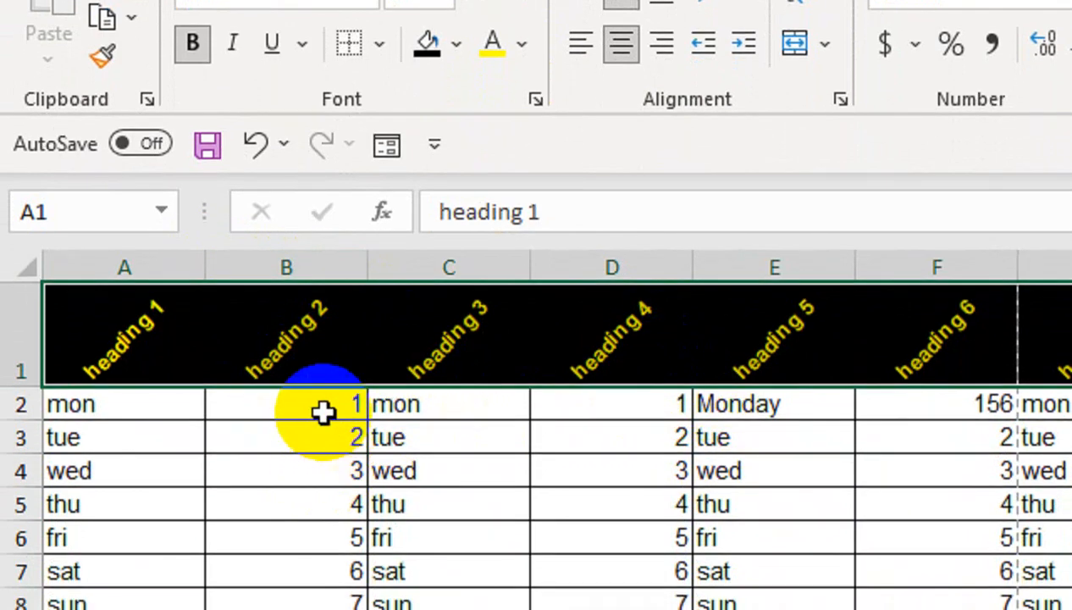
{"action": "left_click_drag", "start_coordinate": [323, 441], "coordinate": [1071, 609]}
{"action": "left_click_drag", "start_coordinate": [805, 497], "coordinate": [899, 516]}
{"action": "left_click", "coordinate": [269, 149]}
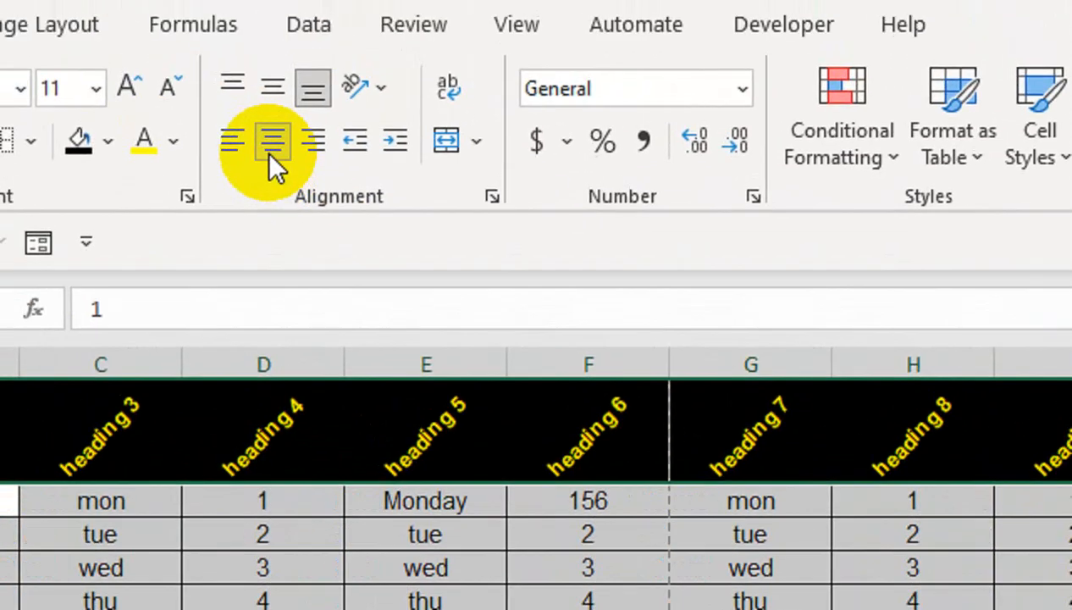
{"action": "left_click", "coordinate": [445, 467]}
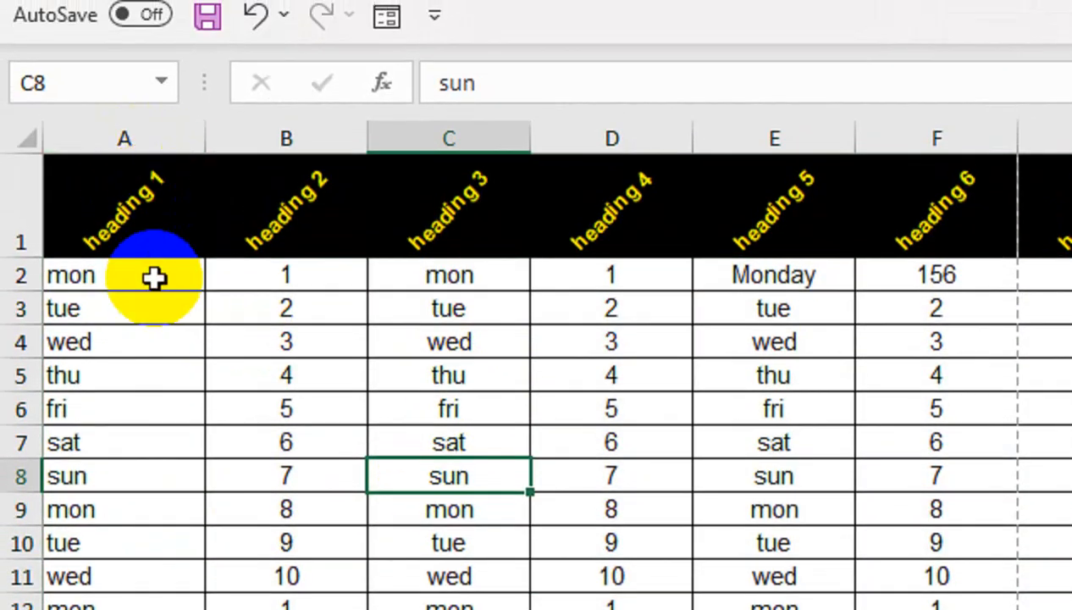
{"action": "left_click_drag", "start_coordinate": [151, 267], "coordinate": [149, 606]}
{"action": "left_click_drag", "start_coordinate": [150, 541], "coordinate": [177, 609]}
{"action": "left_click", "coordinate": [618, 0]}
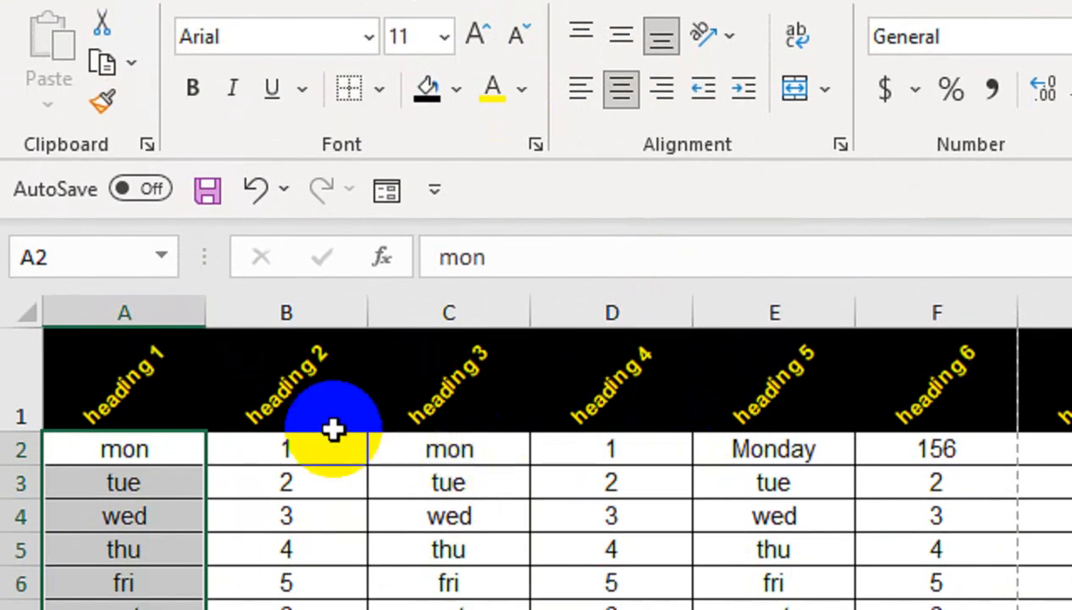
- Turn headings F1:I1 (heading 6–9) back to horizontal text
{"action": "left_click_drag", "start_coordinate": [89, 373], "coordinate": [1071, 402]}
{"action": "left_click_drag", "start_coordinate": [850, 379], "coordinate": [826, 381]}
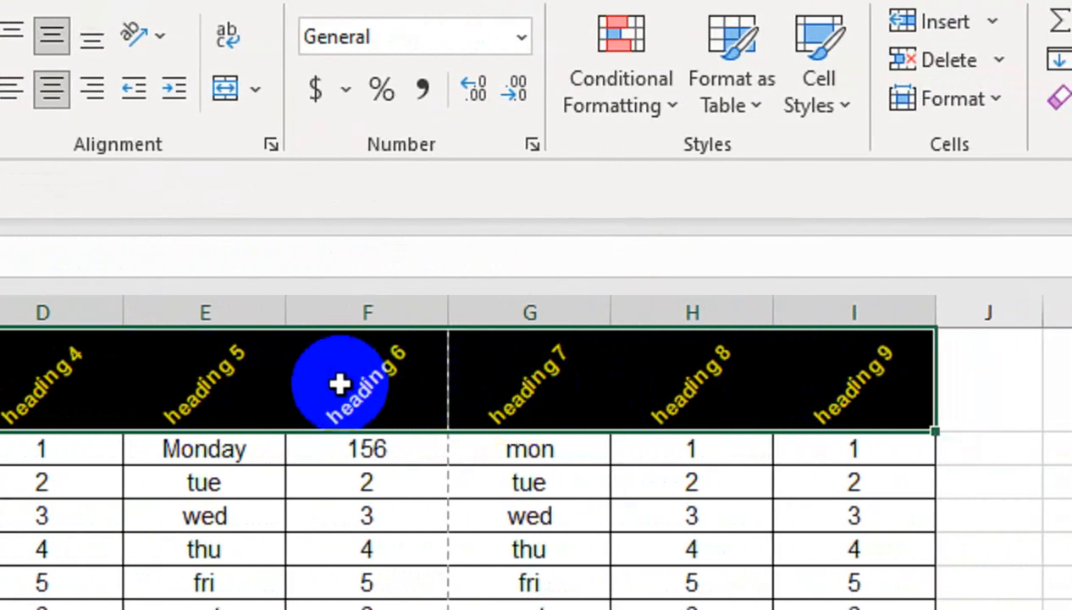
{"action": "left_click_drag", "start_coordinate": [338, 384], "coordinate": [808, 360]}
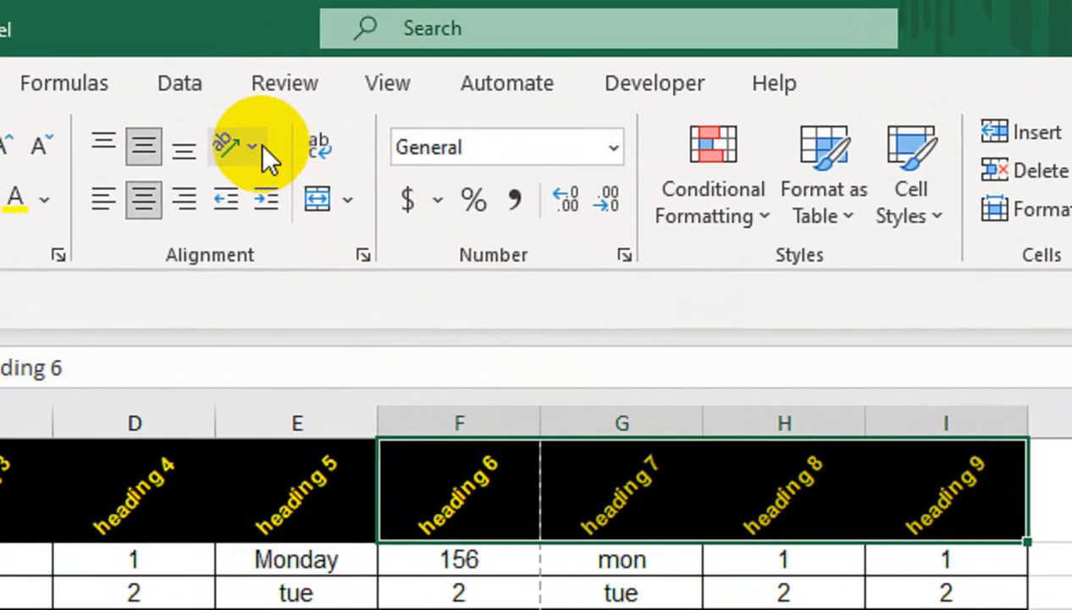
{"action": "left_click", "coordinate": [152, 66]}
{"action": "left_click", "coordinate": [172, 109]}
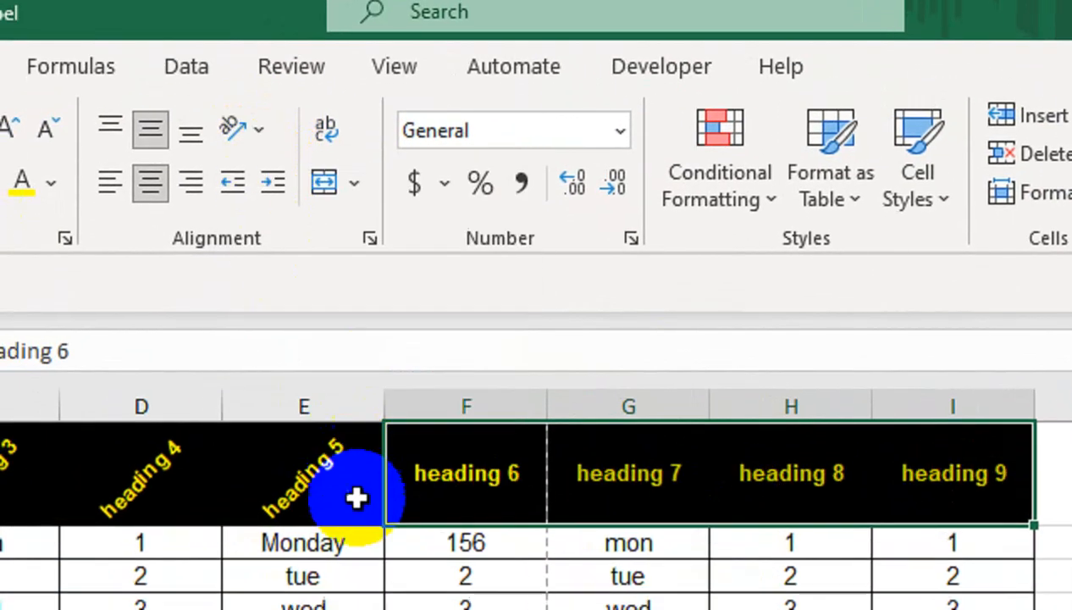
{"action": "left_click", "coordinate": [345, 558]}
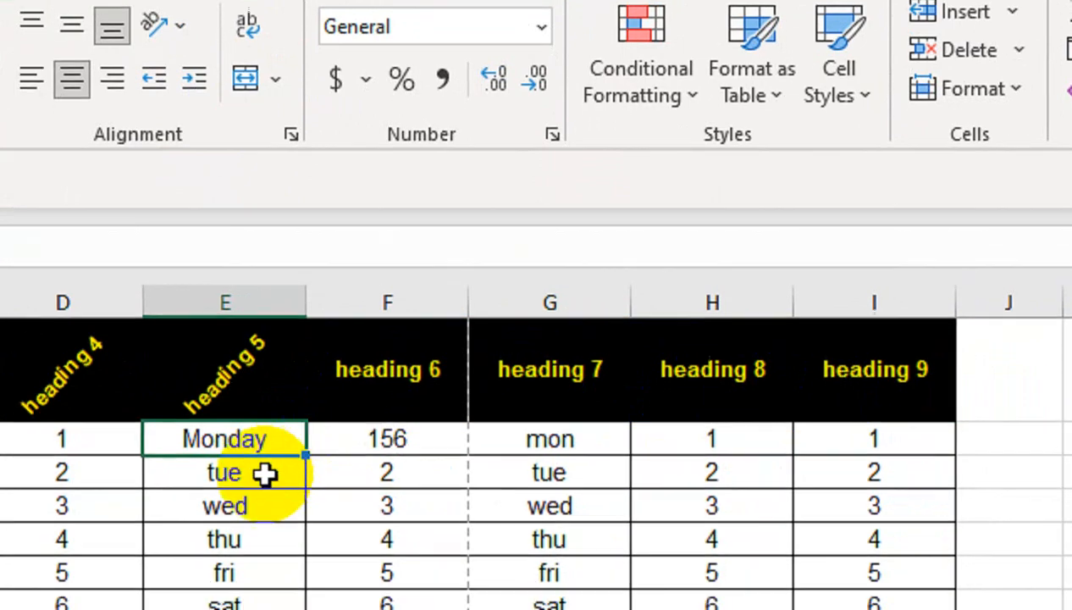
{"action": "left_click", "coordinate": [262, 498]}
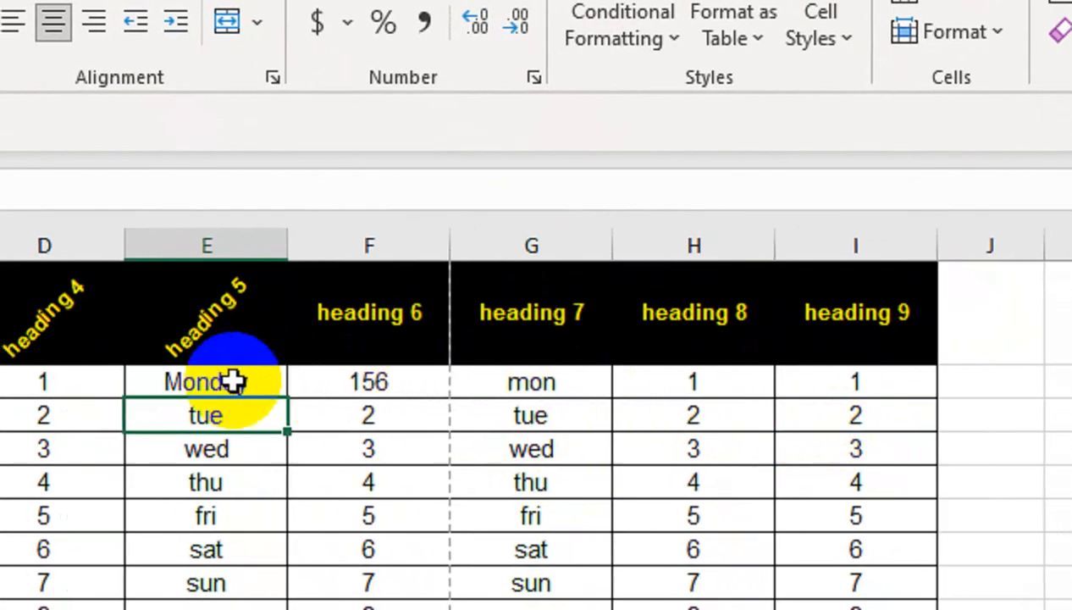
{"action": "left_click", "coordinate": [20, 304]}
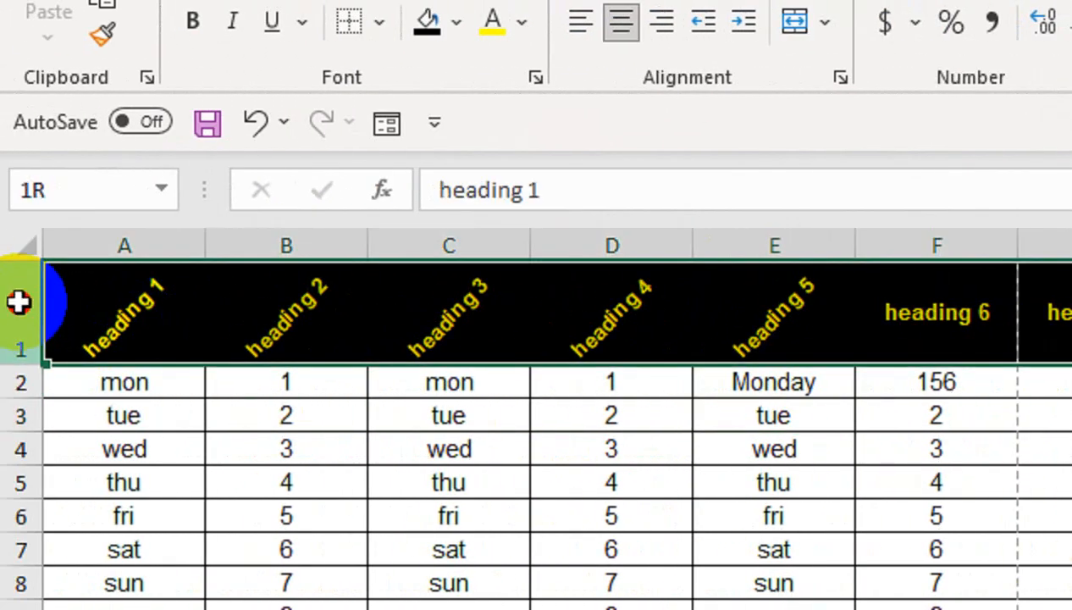
- Insert a tall new row above the headings and widen column A
{"action": "right_click", "coordinate": [21, 307]}
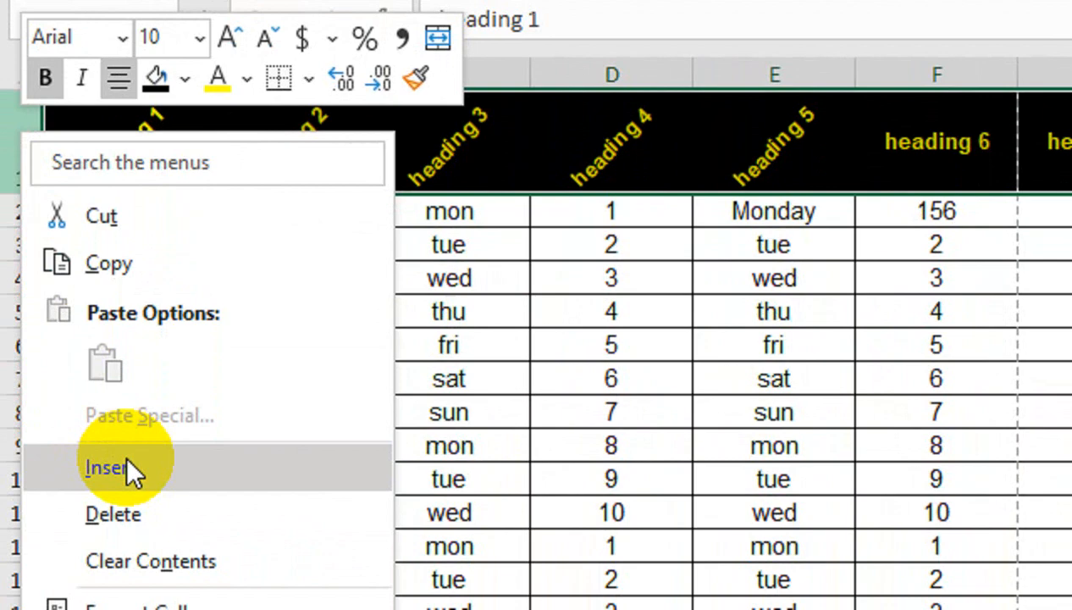
{"action": "left_click", "coordinate": [127, 508]}
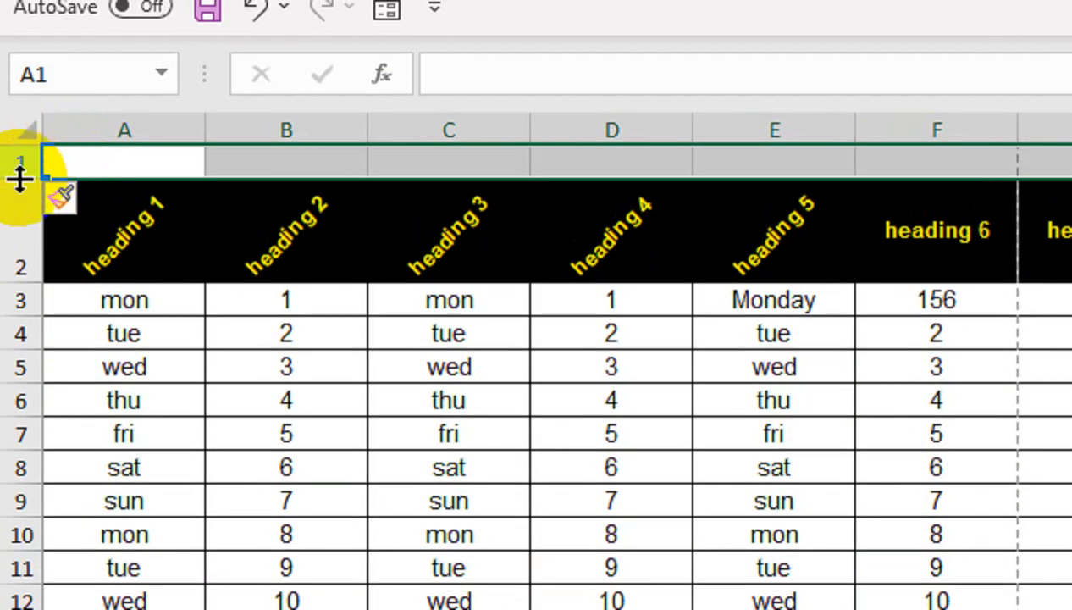
{"action": "left_click_drag", "start_coordinate": [21, 178], "coordinate": [10, 245]}
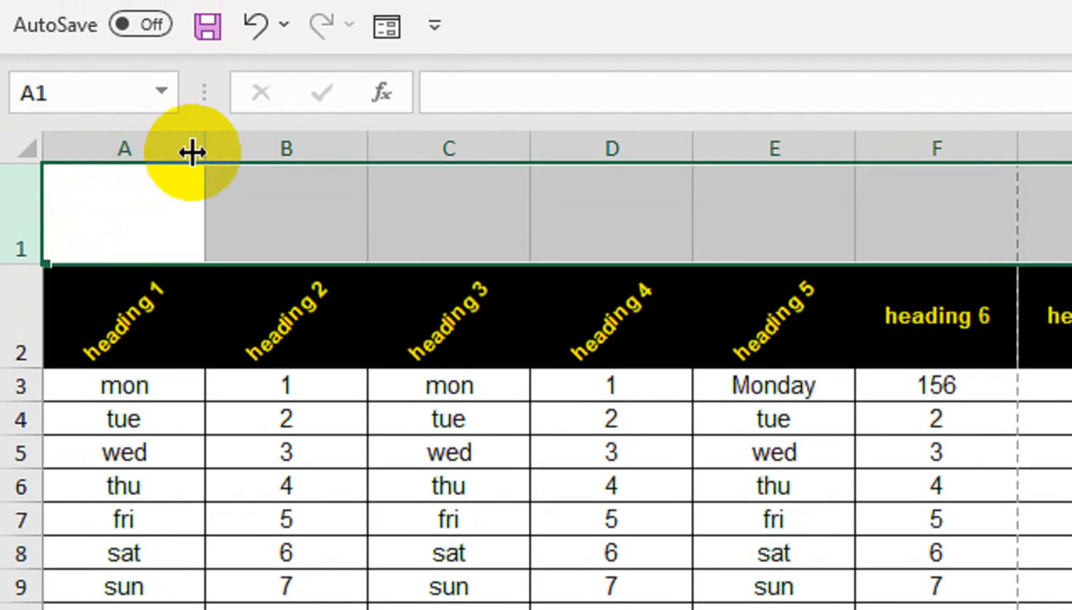
{"action": "left_click_drag", "start_coordinate": [203, 135], "coordinate": [266, 135]}
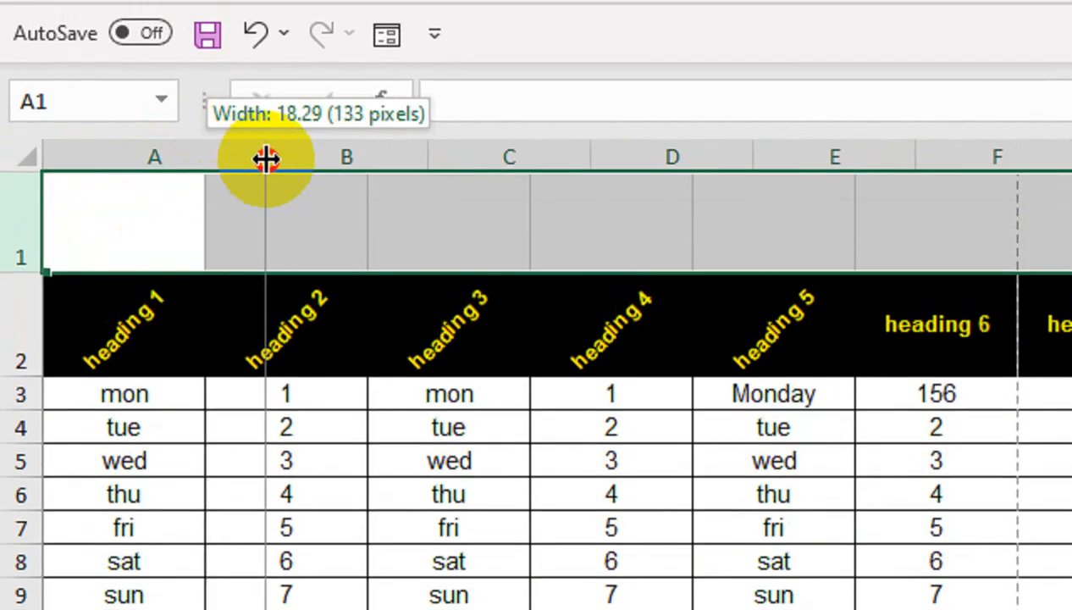
- Merge and centre A1:I1 and enter the title EXCEL FOR BEGINNERS
{"action": "left_click", "coordinate": [157, 174]}
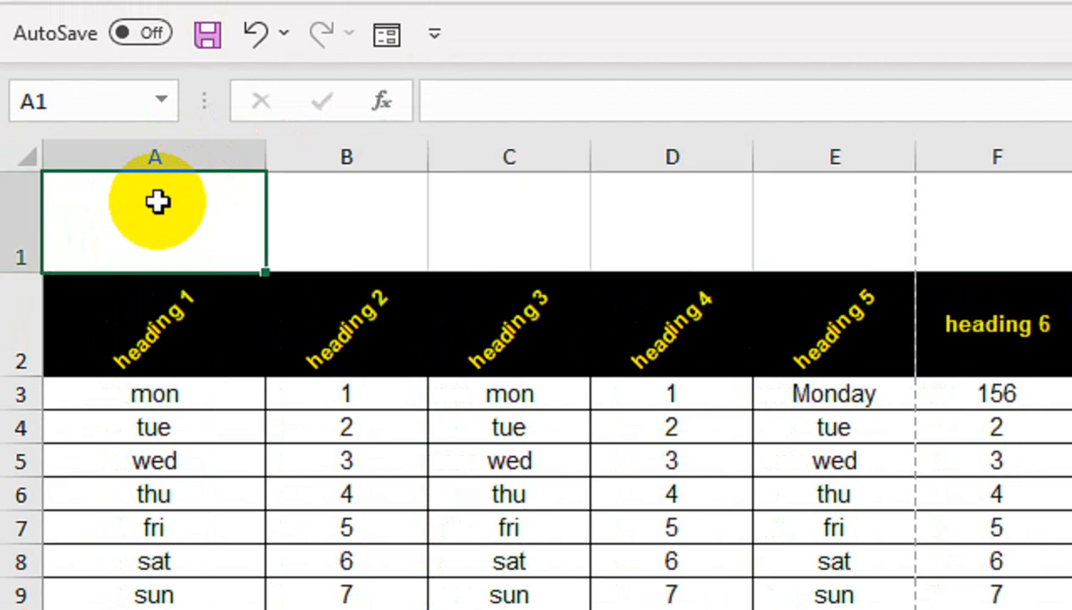
{"action": "left_click_drag", "start_coordinate": [146, 199], "coordinate": [847, 229]}
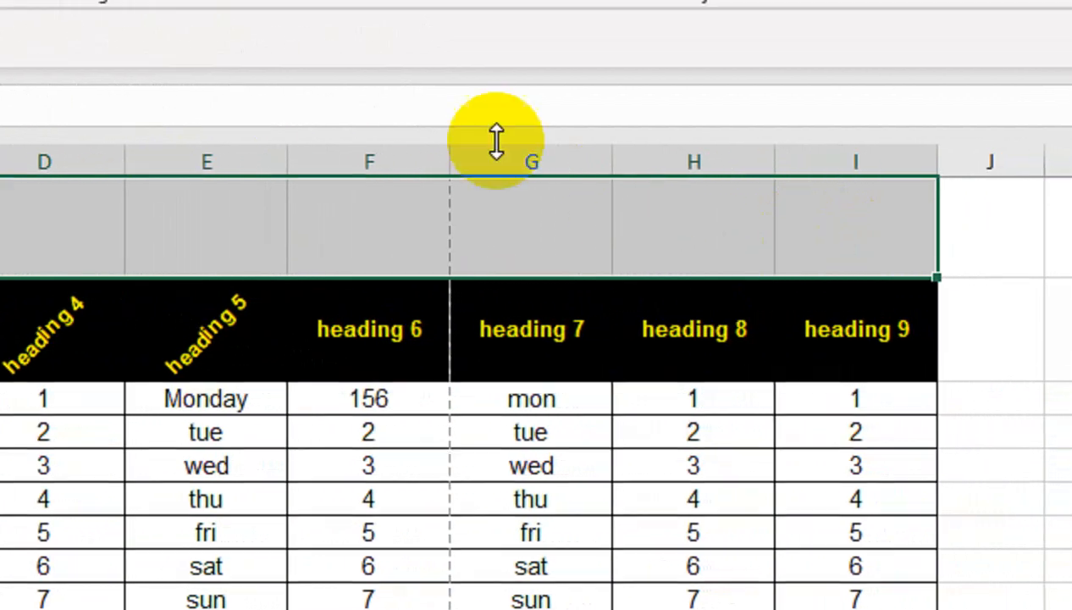
{"action": "left_click", "coordinate": [274, 149]}
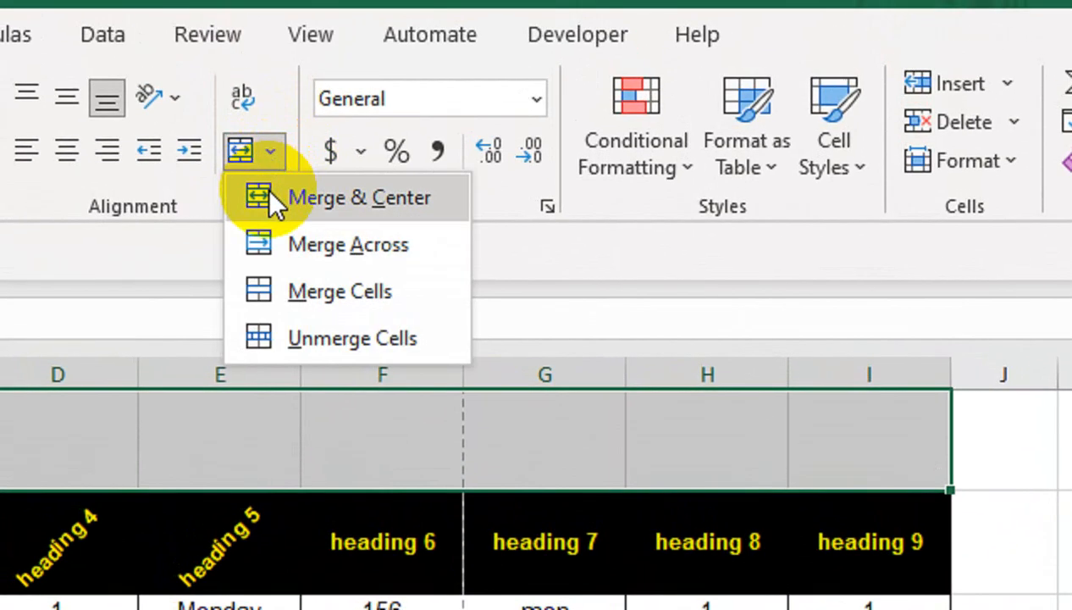
{"action": "left_click", "coordinate": [270, 197]}
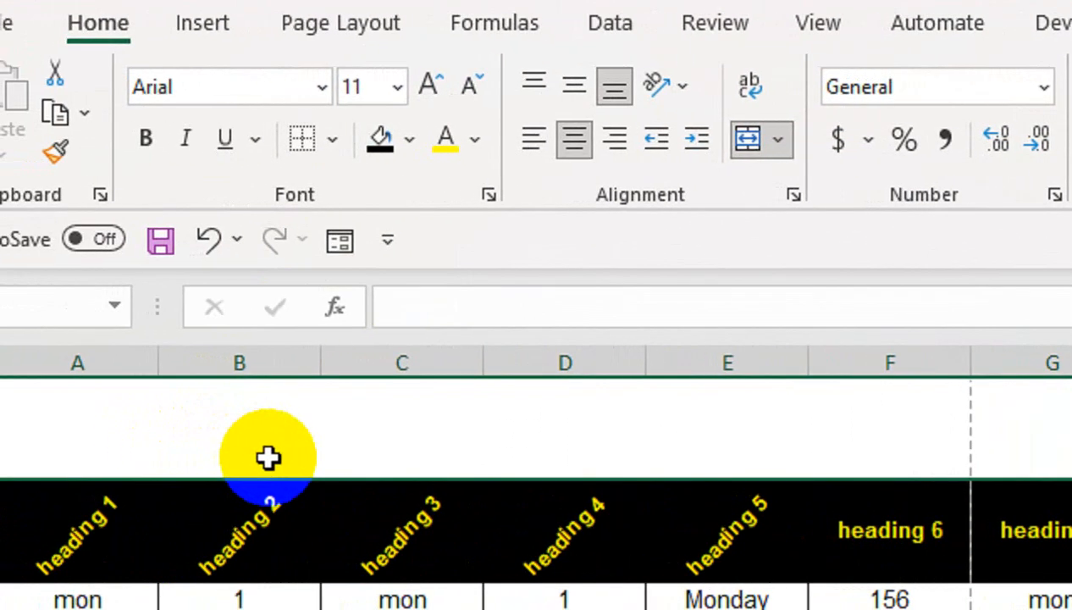
{"action": "type", "text": "ex"}
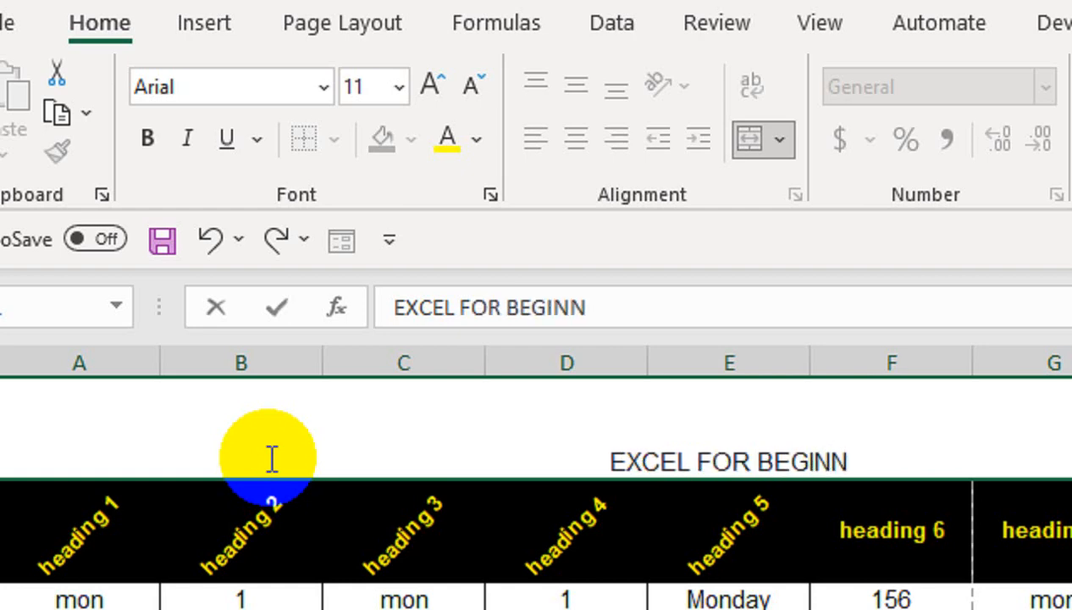
{"action": "type", "text": "ERS"}
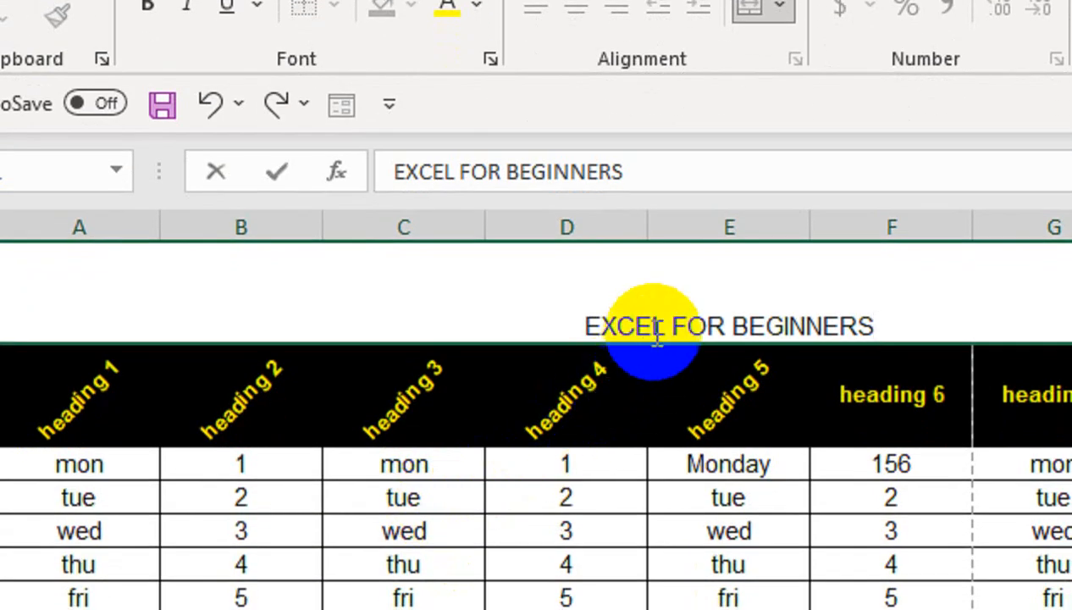
{"action": "left_click", "coordinate": [626, 508]}
- Middle-align the title, enlarge it to 48 pt, and heighten the row to fit
{"action": "left_click", "coordinate": [598, 363]}
{"action": "left_click", "coordinate": [574, 299]}
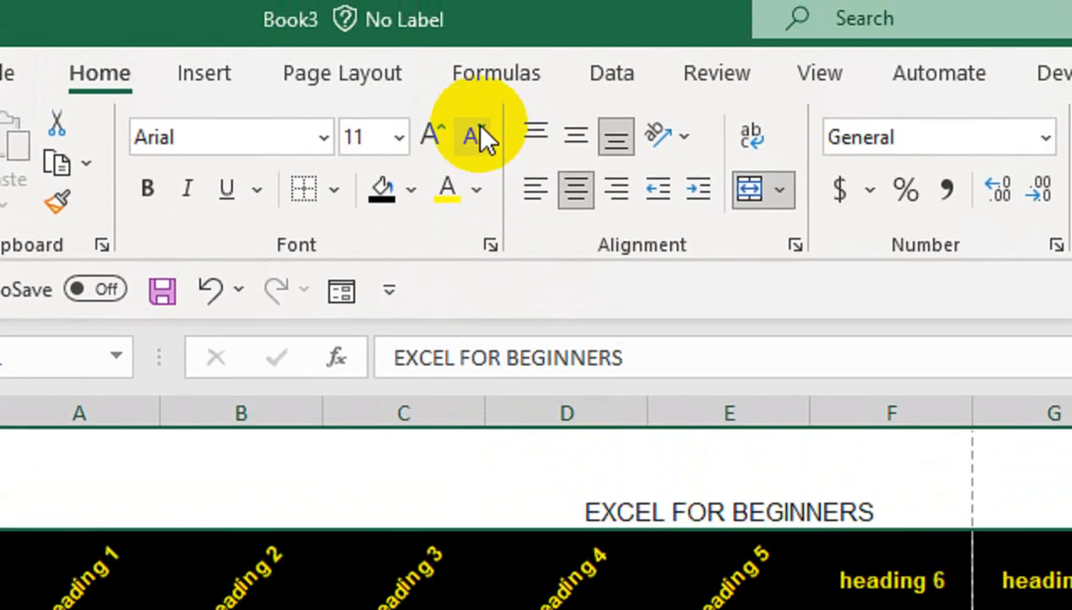
{"action": "left_click", "coordinate": [574, 143]}
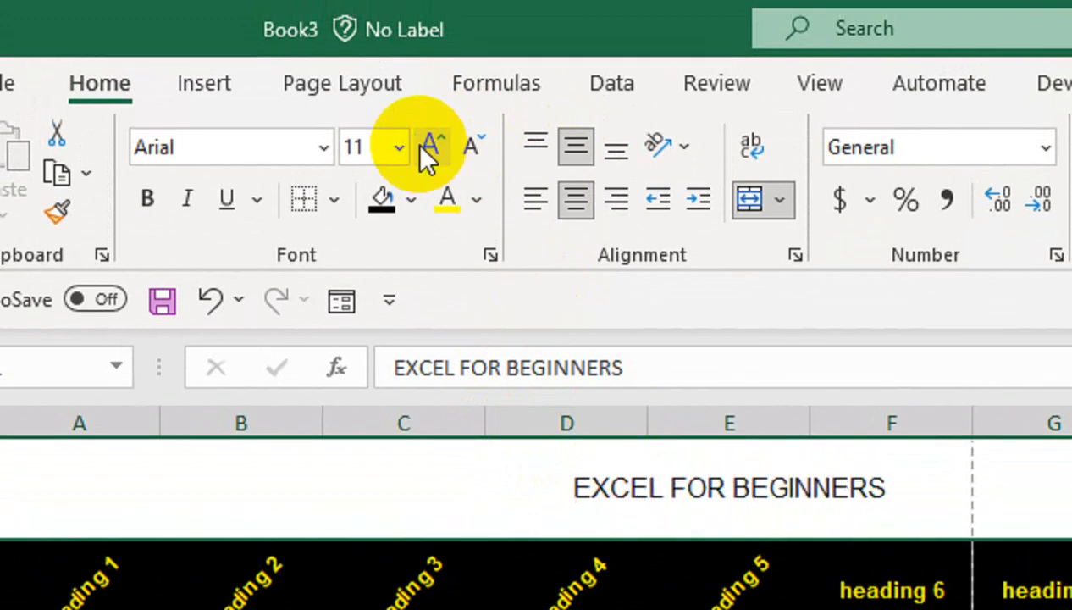
{"action": "left_click", "coordinate": [427, 149]}
{"action": "left_click", "coordinate": [428, 149]}
{"action": "left_click", "coordinate": [428, 149]}
{"action": "left_click", "coordinate": [428, 149]}
{"action": "left_click", "coordinate": [427, 149]}
{"action": "left_click", "coordinate": [427, 149]}
{"action": "left_click", "coordinate": [428, 149]}
{"action": "left_click", "coordinate": [428, 149]}
{"action": "left_click", "coordinate": [428, 149]}
{"action": "left_click", "coordinate": [428, 149]}
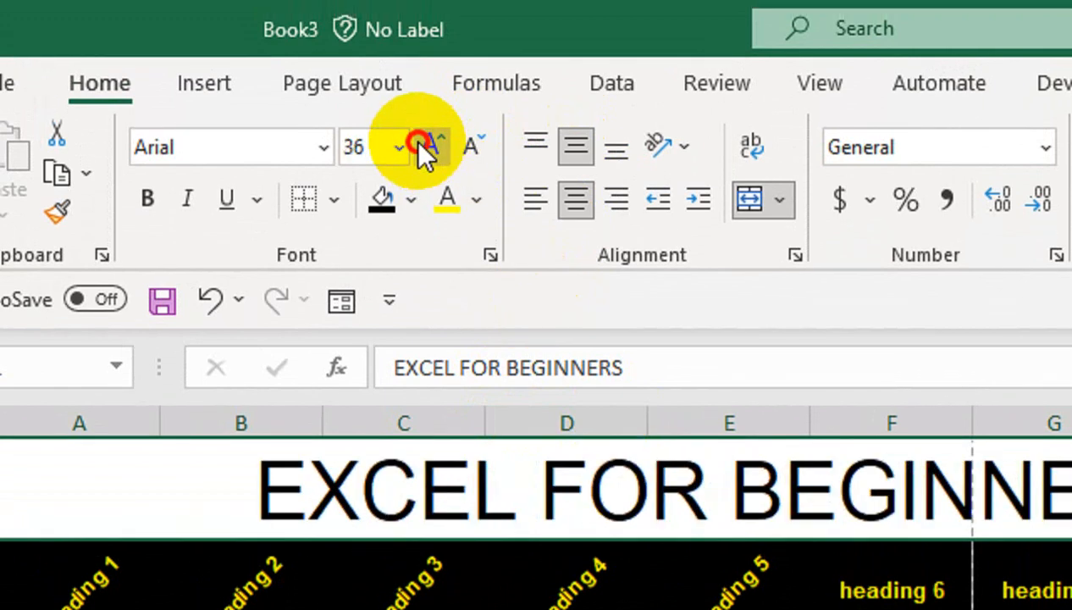
{"action": "left_click", "coordinate": [428, 149]}
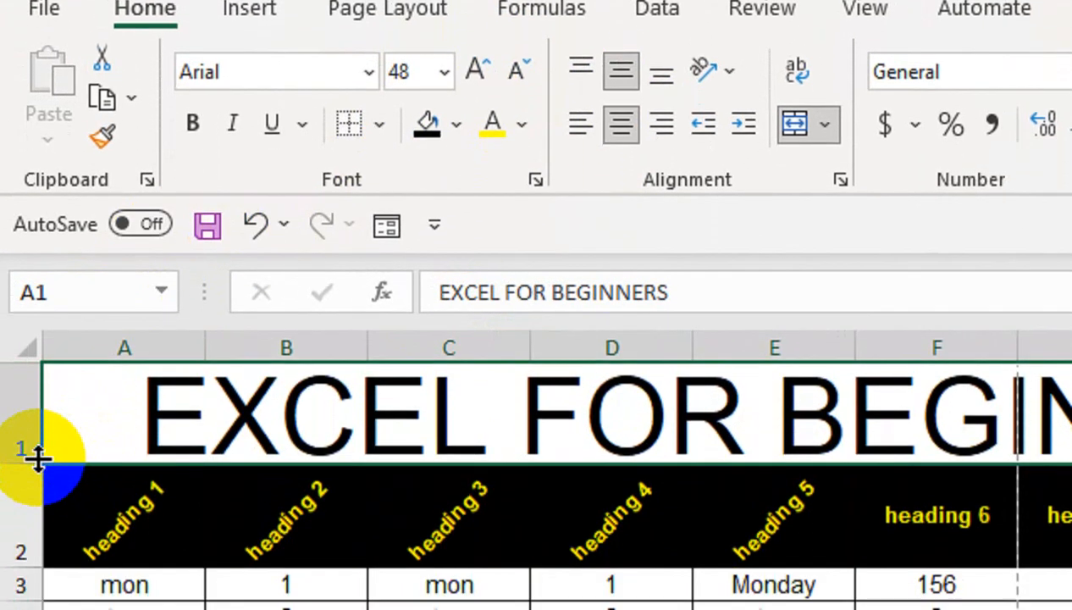
{"action": "left_click_drag", "start_coordinate": [41, 508], "coordinate": [41, 542]}
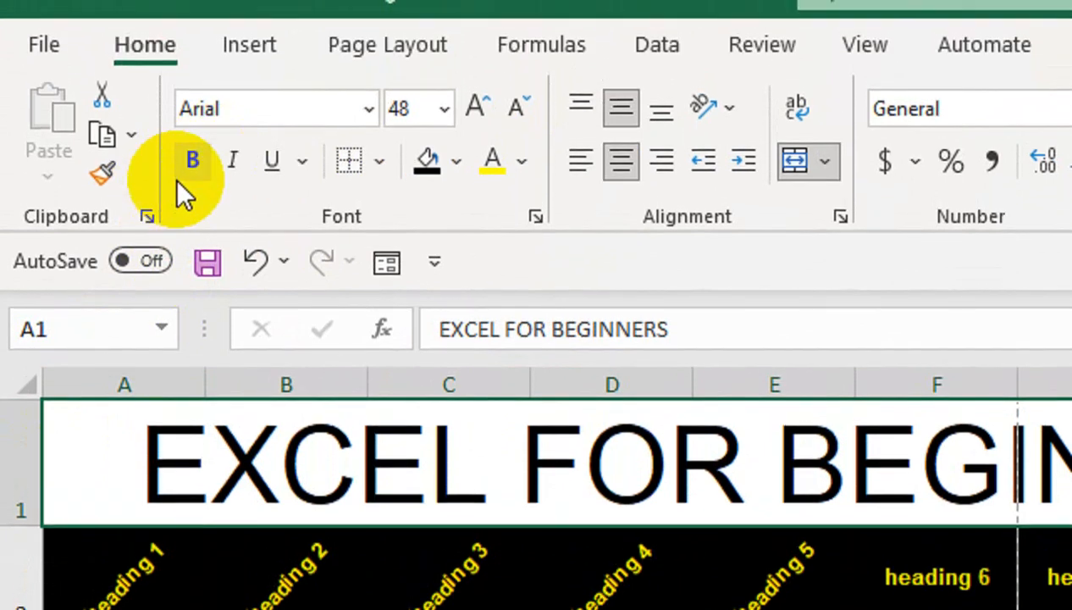
- Make the title bold with white text on a dark navy fill
{"action": "left_click", "coordinate": [191, 152]}
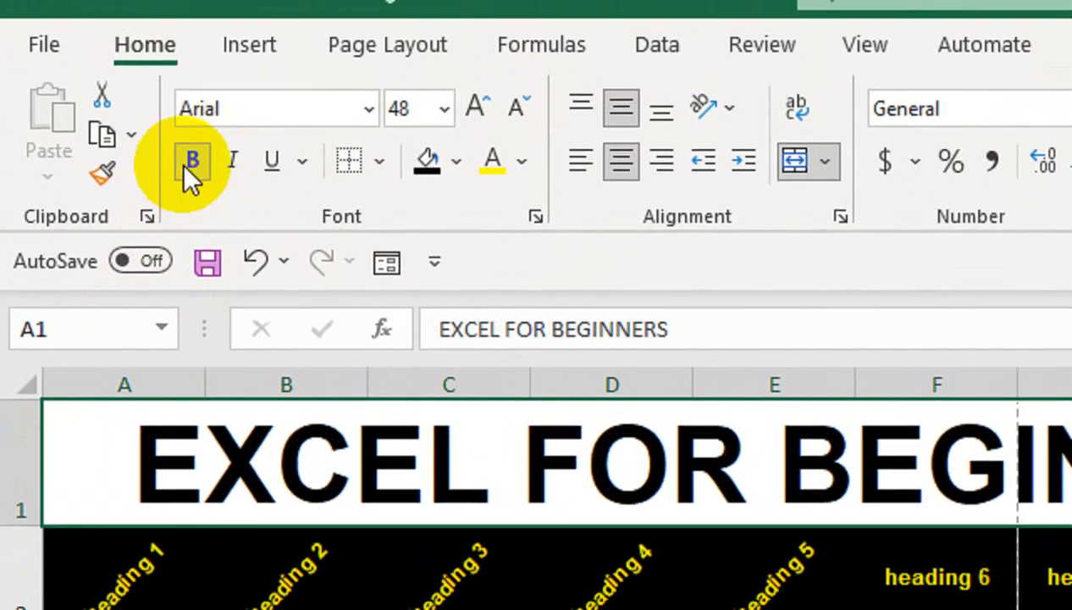
{"action": "left_click", "coordinate": [455, 162]}
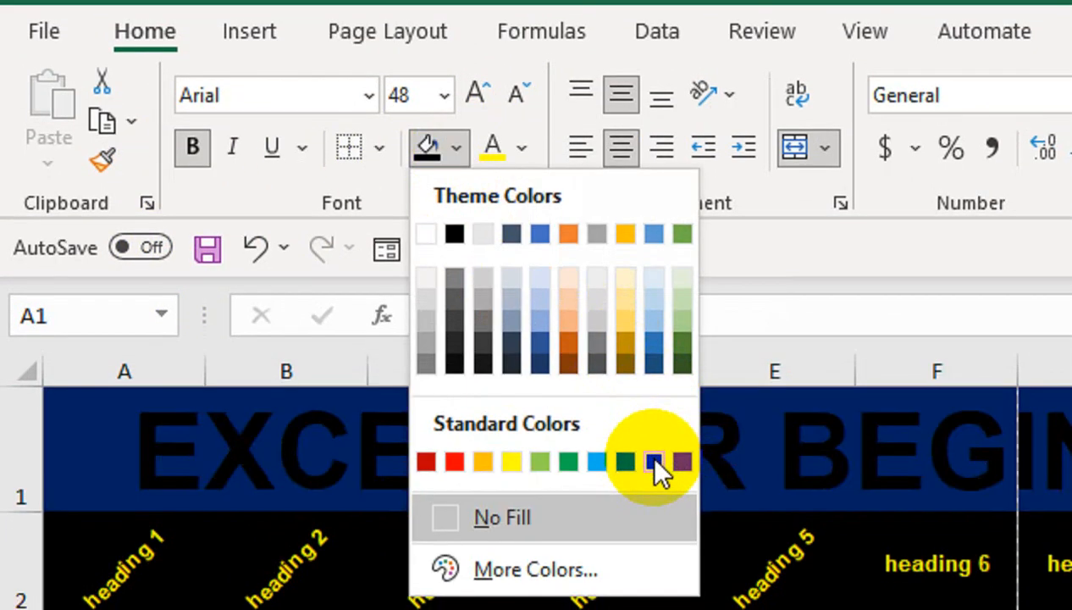
{"action": "left_click", "coordinate": [660, 468]}
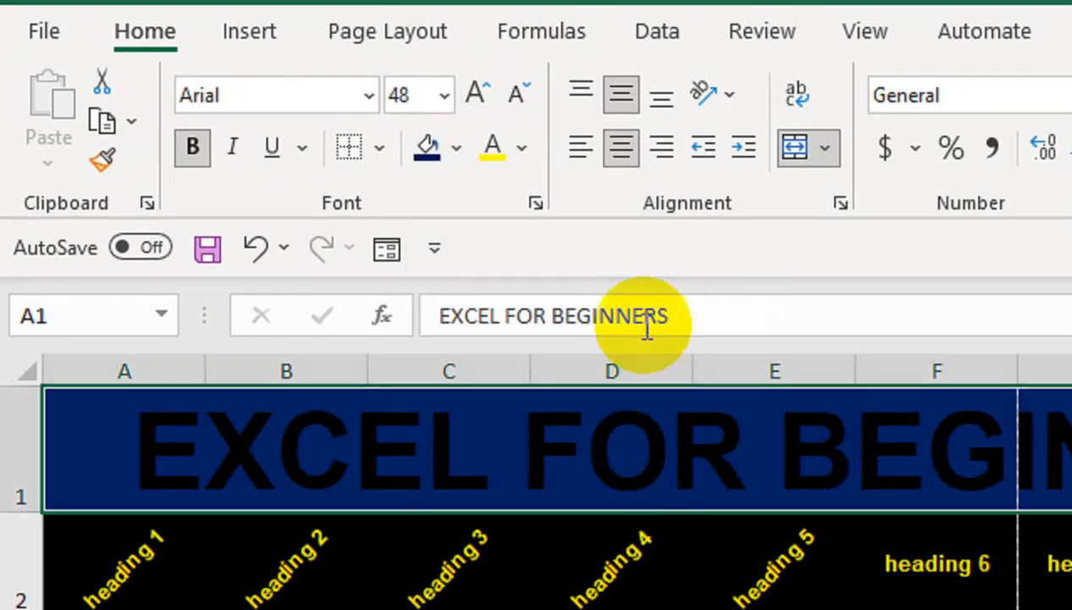
{"action": "left_click", "coordinate": [522, 148]}
{"action": "left_click", "coordinate": [491, 284]}
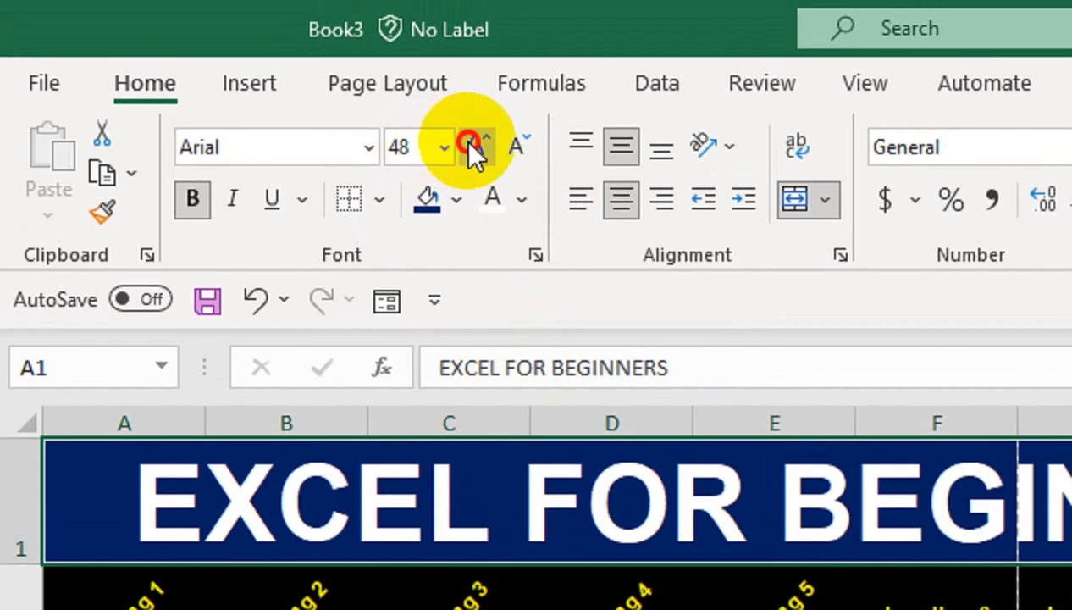
- Enlarge the title to 72 pt in a taller row, merged across to column L
{"action": "left_click", "coordinate": [476, 95]}
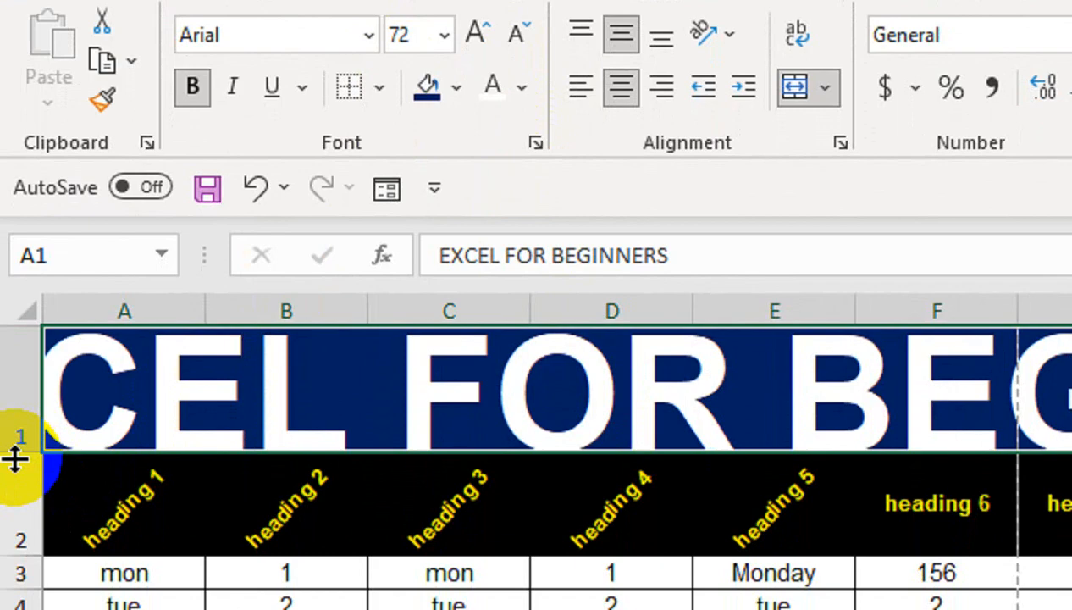
{"action": "left_click_drag", "start_coordinate": [16, 563], "coordinate": [16, 601]}
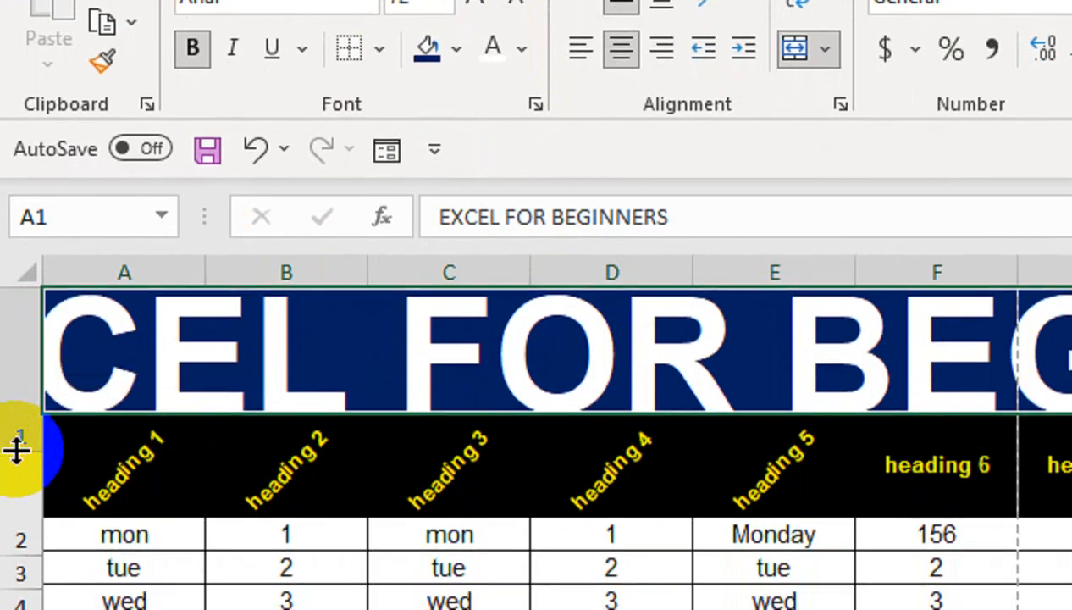
{"action": "left_click_drag", "start_coordinate": [784, 337], "coordinate": [866, 352]}
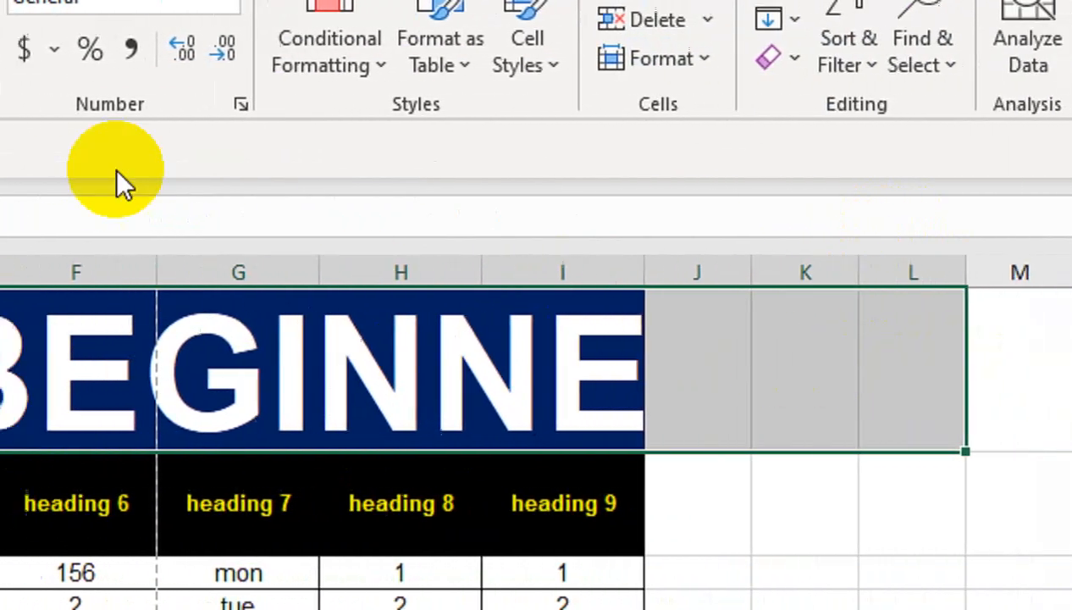
{"action": "left_click", "coordinate": [266, 153]}
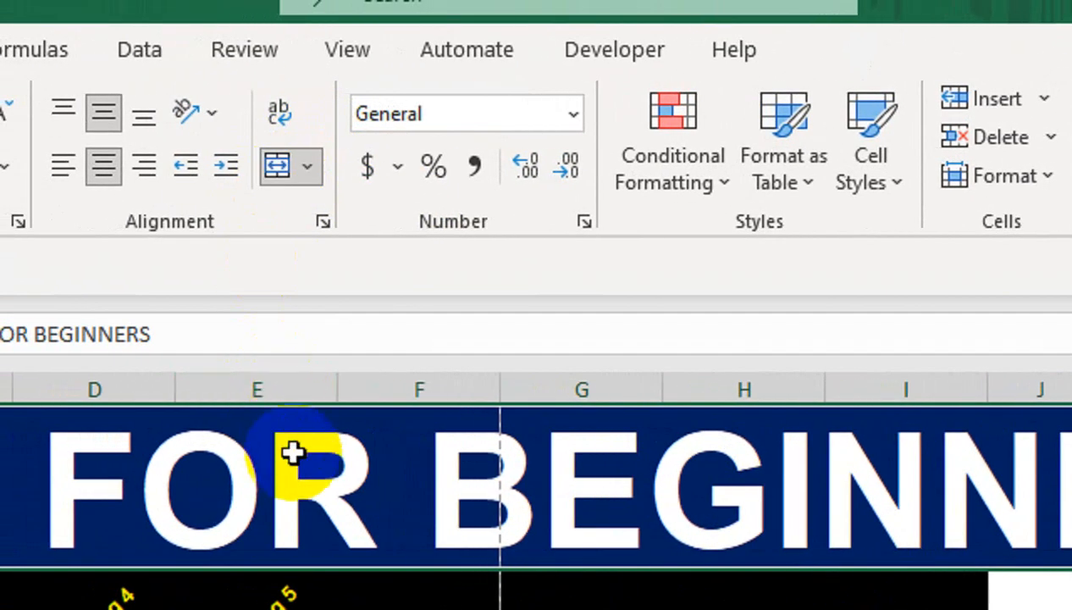
- Unmerge the title cells and check that only A1 holds the text while B1–D1 are empty
{"action": "left_click", "coordinate": [298, 164]}
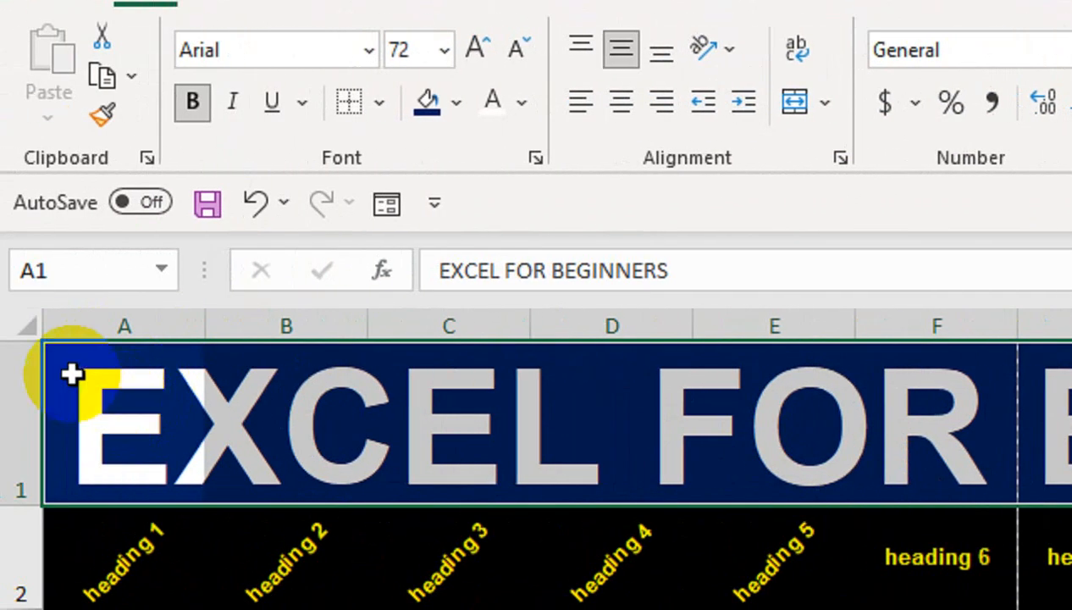
{"action": "left_click", "coordinate": [72, 372]}
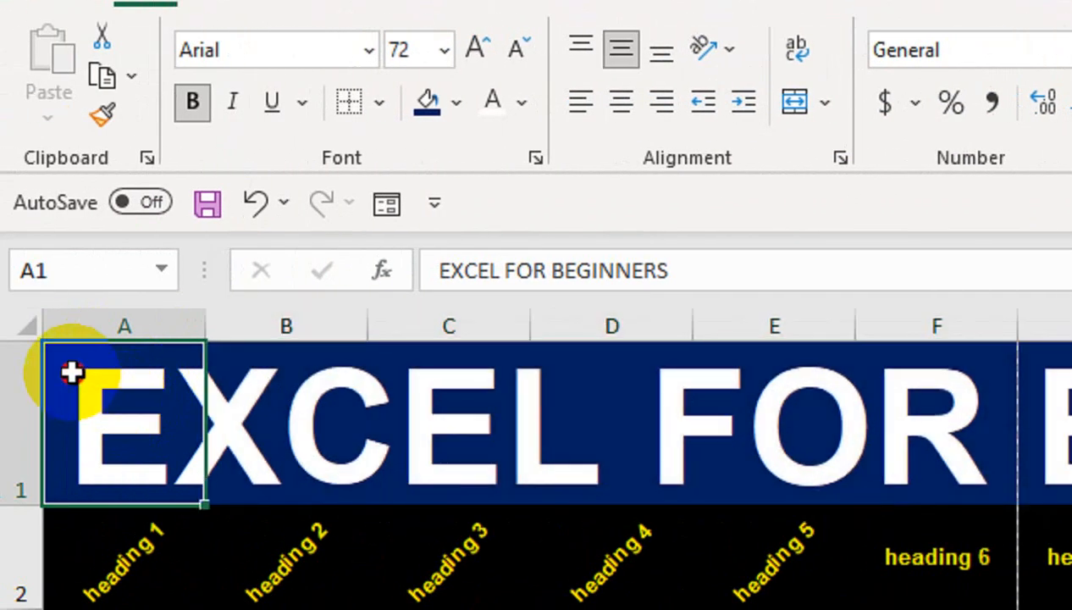
{"action": "left_click_drag", "start_coordinate": [72, 373], "coordinate": [1071, 421]}
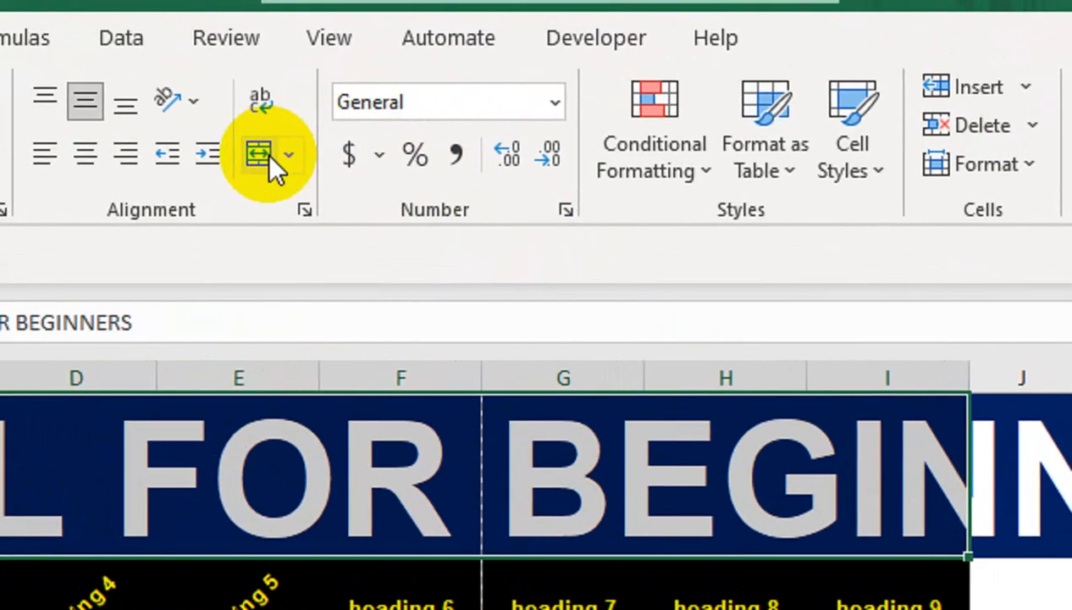
{"action": "left_click", "coordinate": [16, 460]}
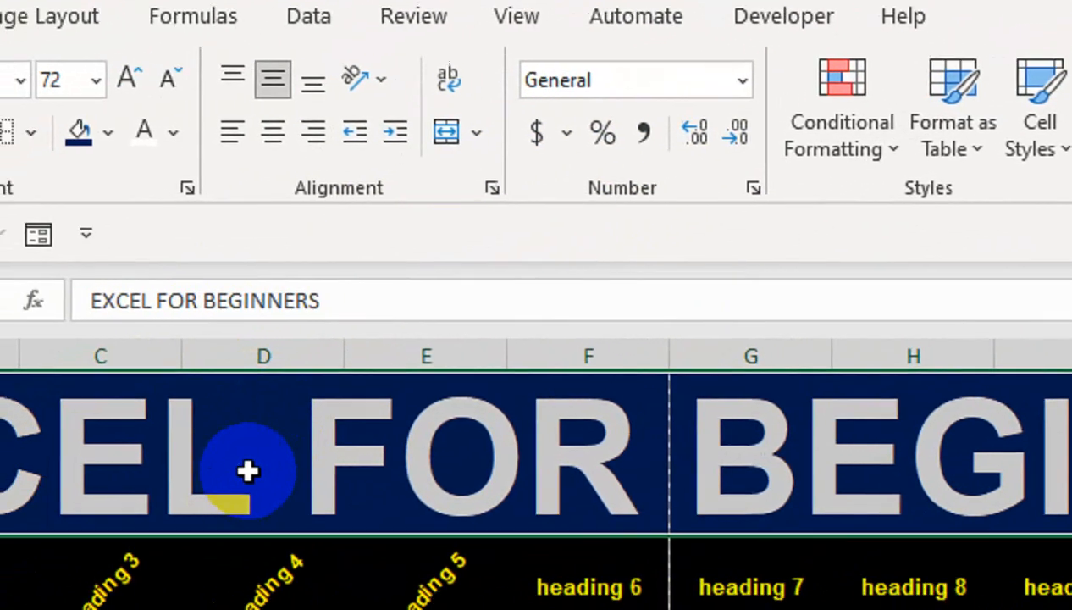
{"action": "left_click", "coordinate": [178, 436]}
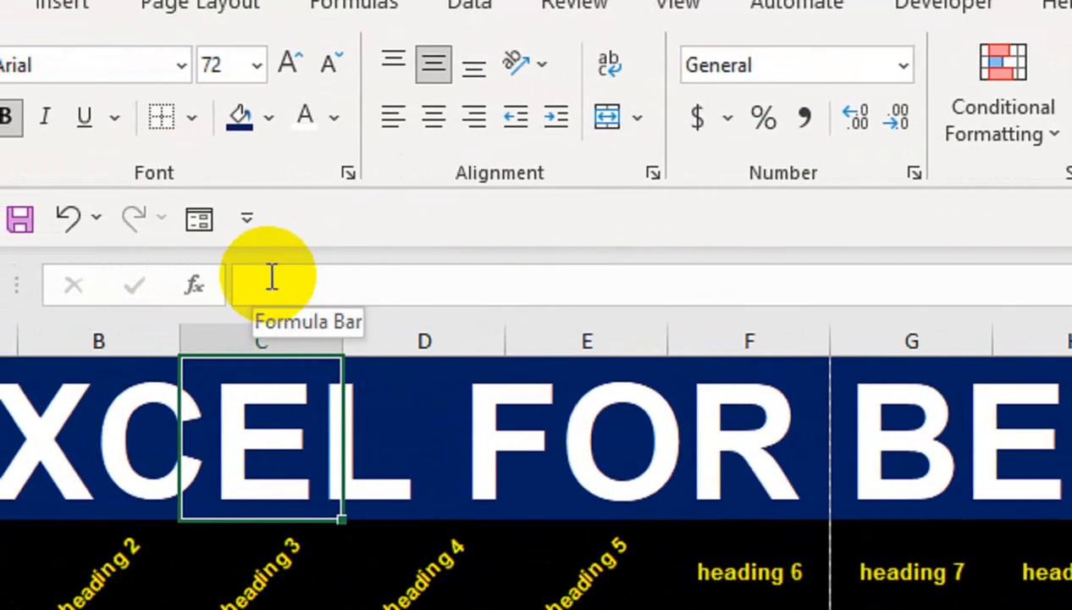
{"action": "left_click", "coordinate": [381, 402]}
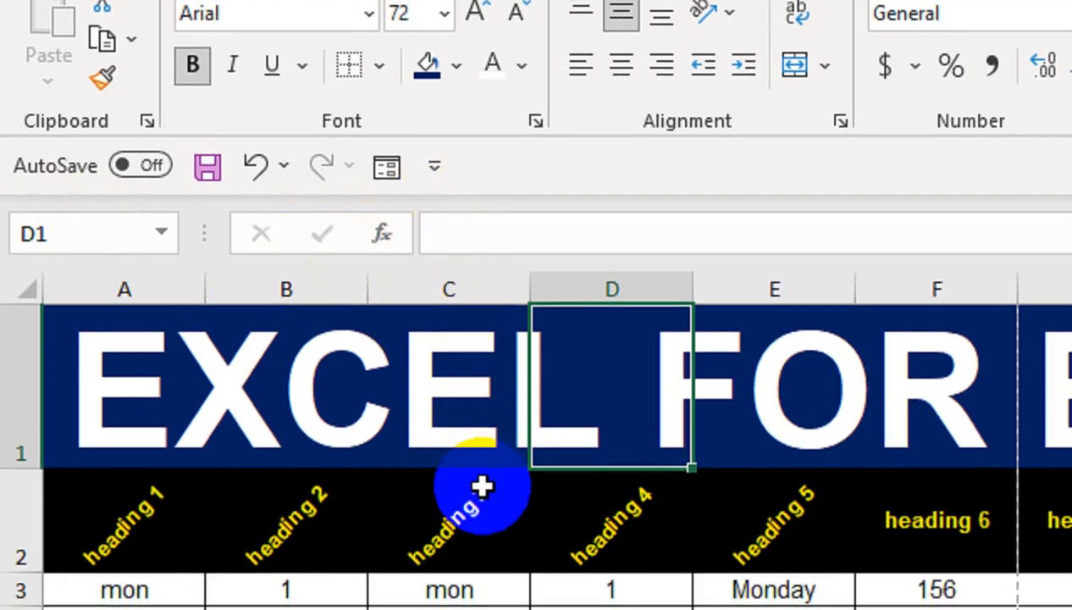
{"action": "left_click", "coordinate": [466, 561]}
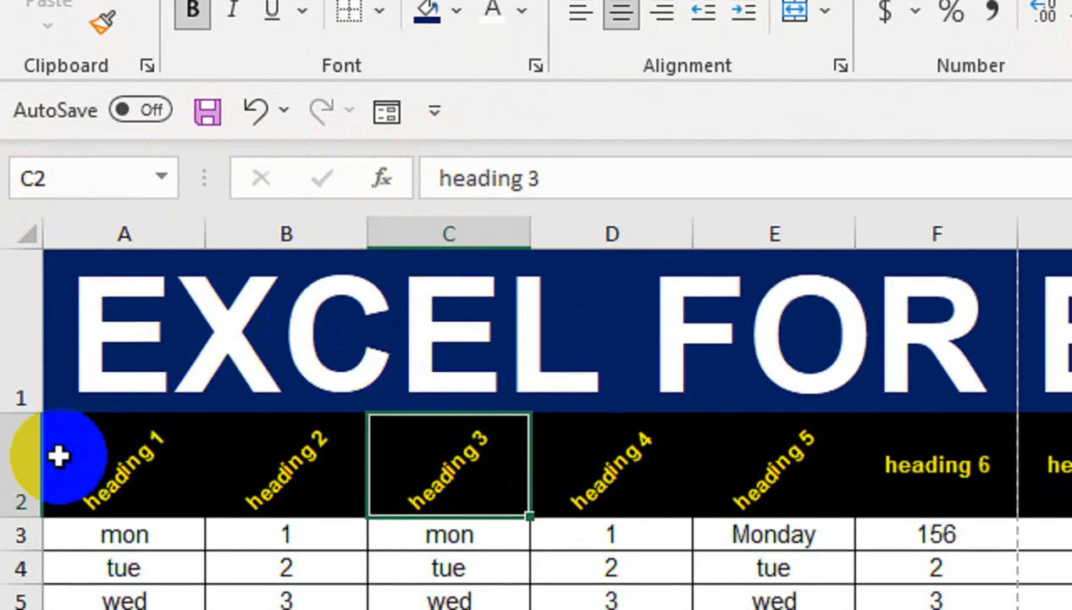
{"action": "left_click", "coordinate": [280, 298]}
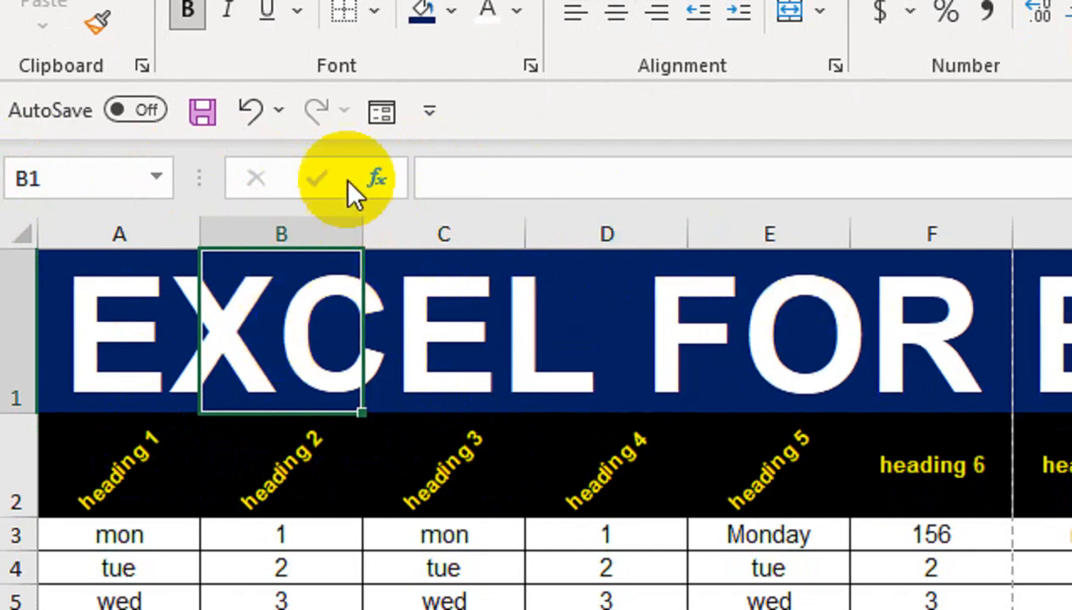
{"action": "left_click", "coordinate": [156, 270]}
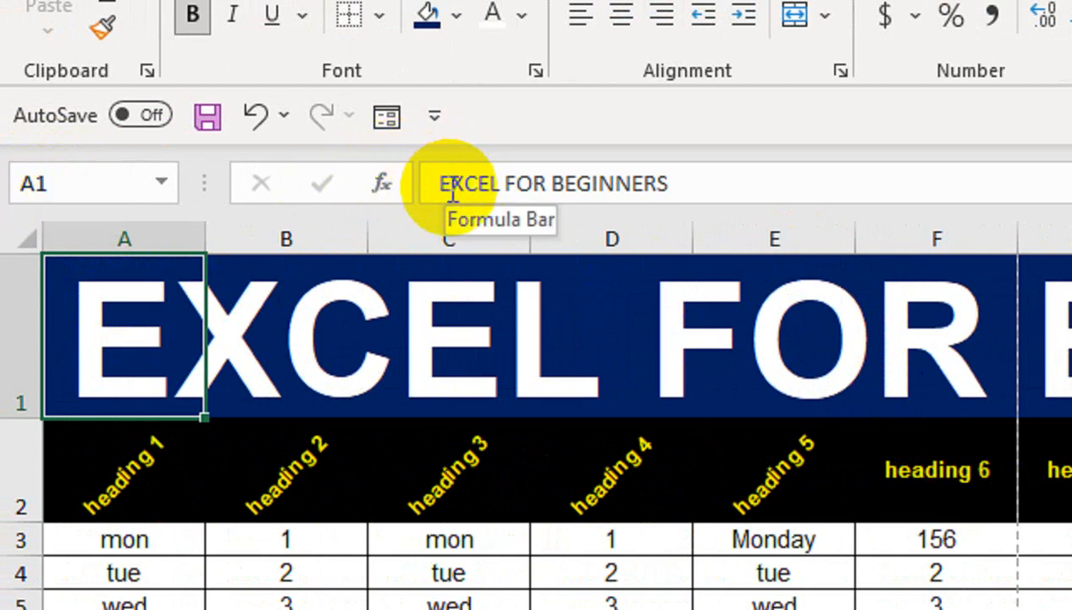
- Merge and centre the title across A1:I1 at 48 pt
{"action": "mouse_move", "coordinate": [136, 304]}
{"action": "left_mouse_down"}
{"action": "mouse_move", "coordinate": [953, 359]}
{"action": "mouse_move", "coordinate": [1071, 347]}
{"action": "left_mouse_up"}
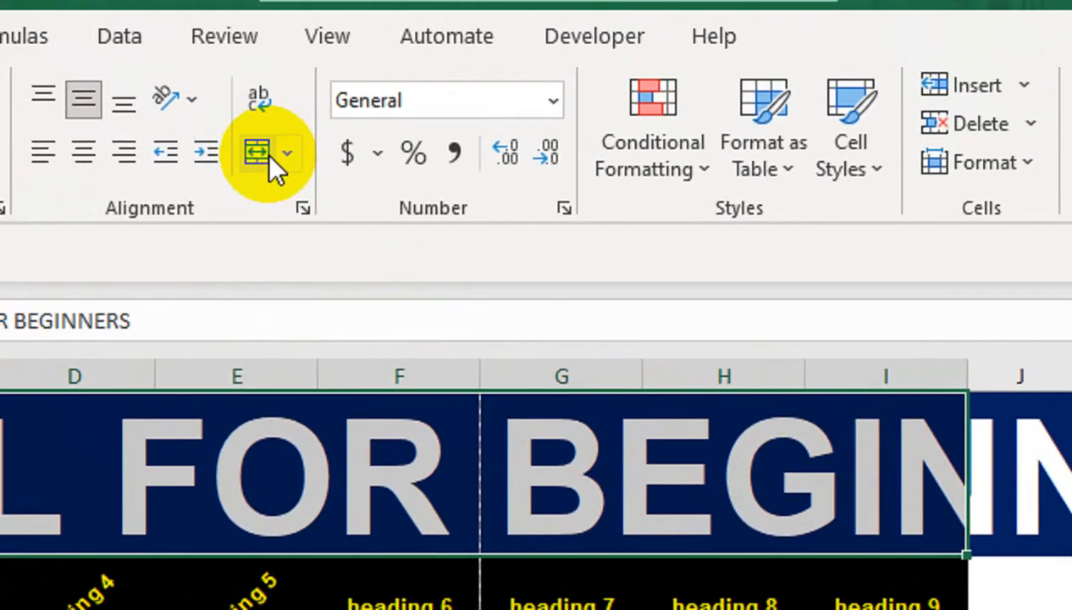
{"action": "left_click", "coordinate": [302, 20]}
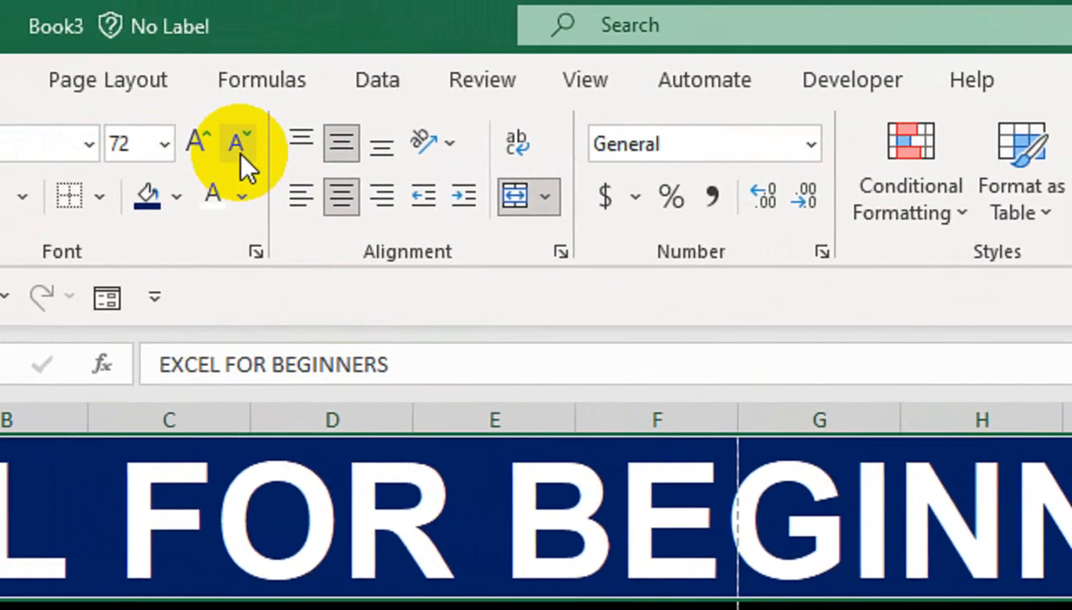
{"action": "left_click", "coordinate": [268, 154]}
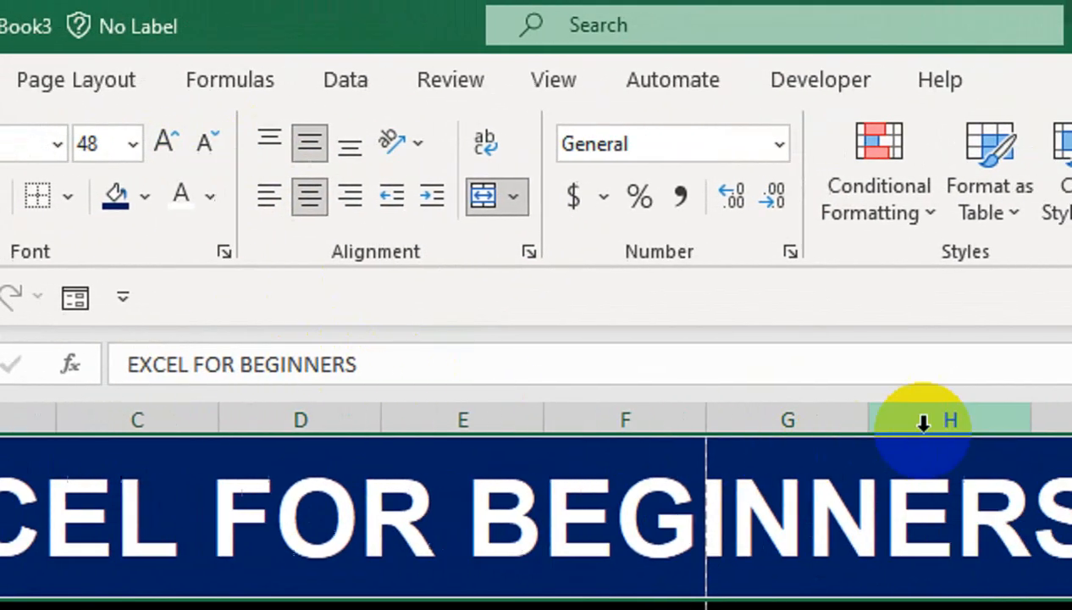
- Clear all formatting from columns J–L, then wipe and restore the title cell
{"action": "mouse_move", "coordinate": [802, 419]}
{"action": "left_mouse_down"}
{"action": "mouse_move", "coordinate": [837, 417]}
{"action": "mouse_move", "coordinate": [808, 419]}
{"action": "left_mouse_up"}
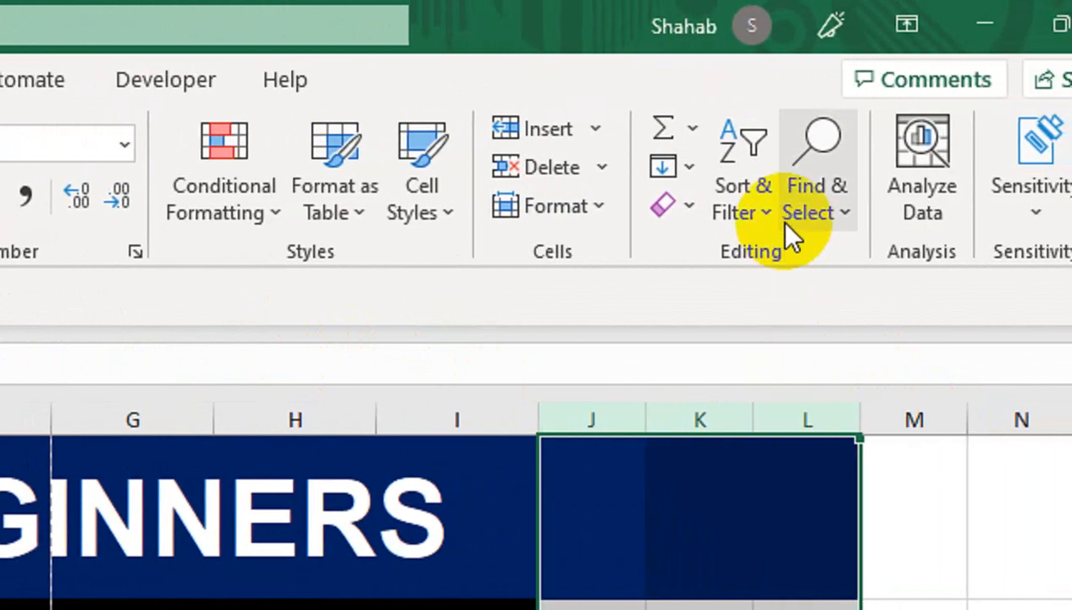
{"action": "left_click", "coordinate": [687, 229]}
{"action": "left_click", "coordinate": [684, 250]}
{"action": "left_click", "coordinate": [342, 586]}
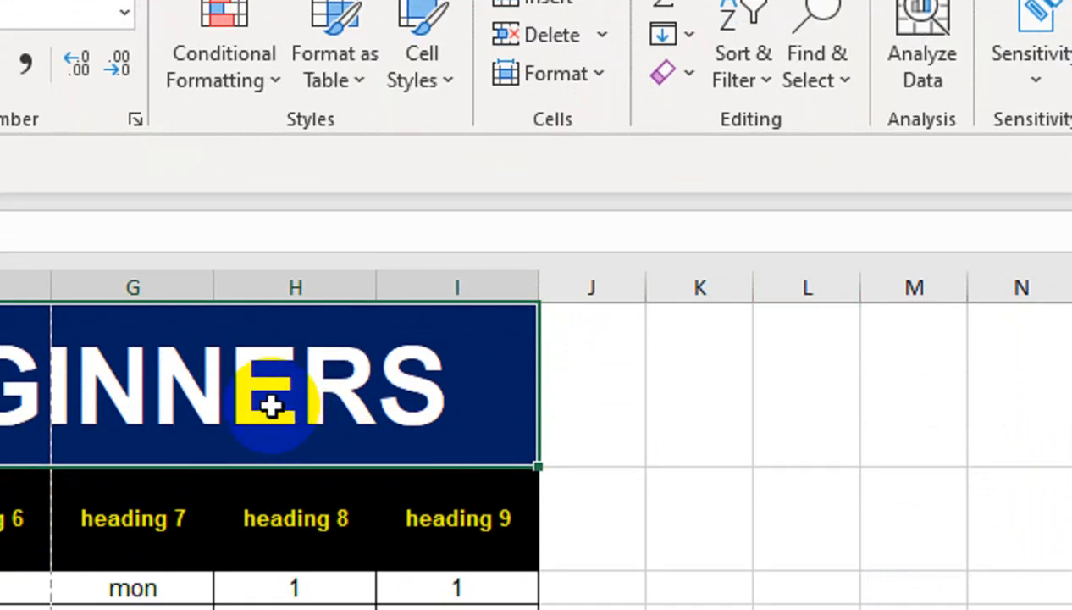
{"action": "key", "text": "F4"}
{"action": "key", "text": "ctrl+z"}
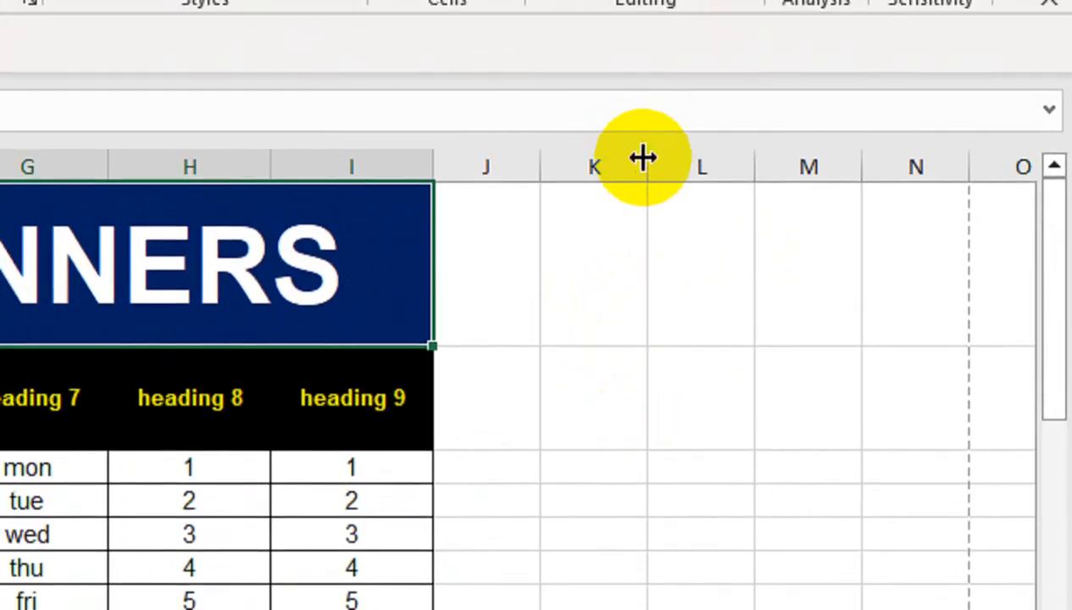
{"action": "left_click", "coordinate": [617, 412]}
{"action": "left_click", "coordinate": [607, 531]}
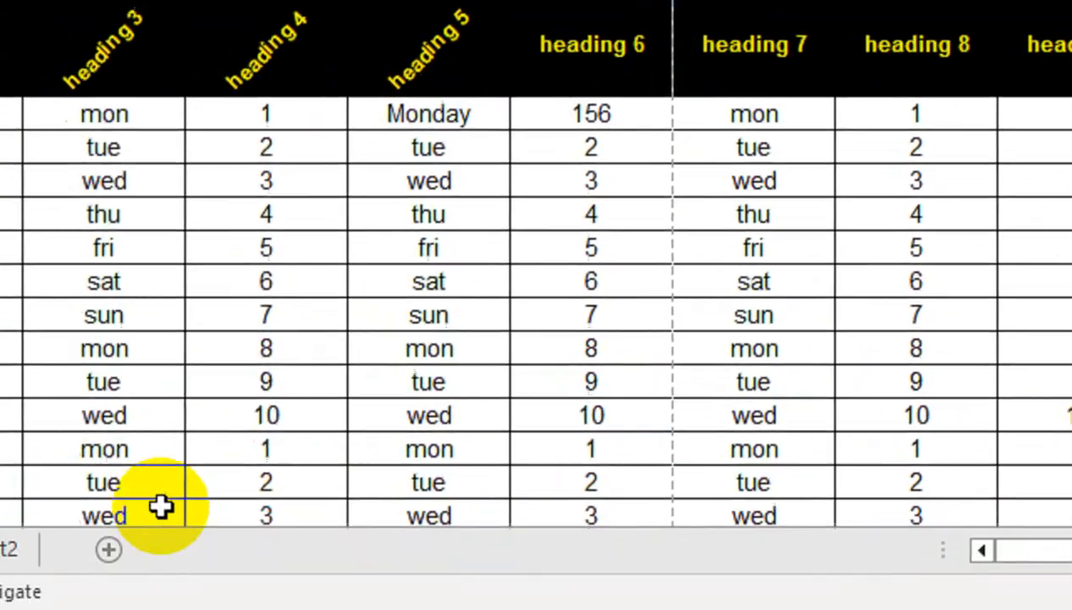
- On a new sheet, enter 'MS OFFICE' and 'VERSION 2013' on two lines in cell A1
{"action": "left_click", "coordinate": [259, 551]}
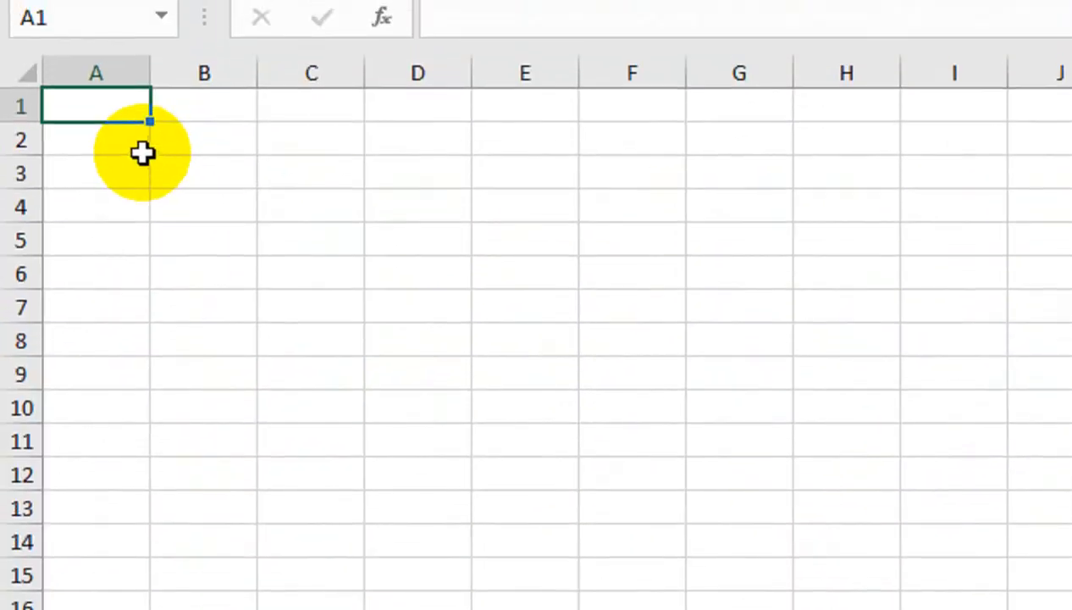
{"action": "type", "text": "MS OFFICE"}
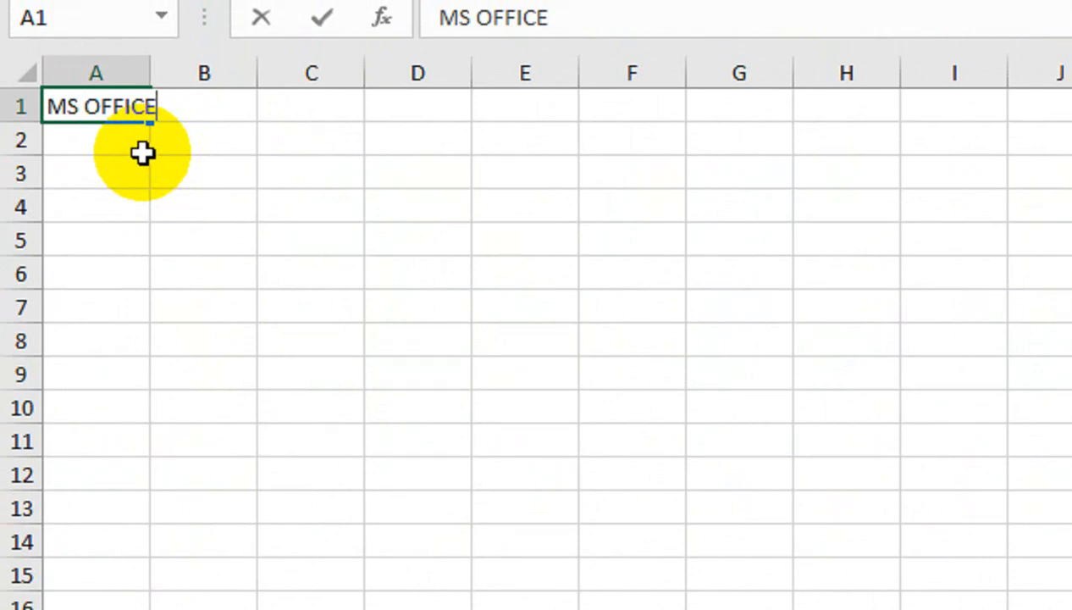
{"action": "key", "text": "alt+Return"}
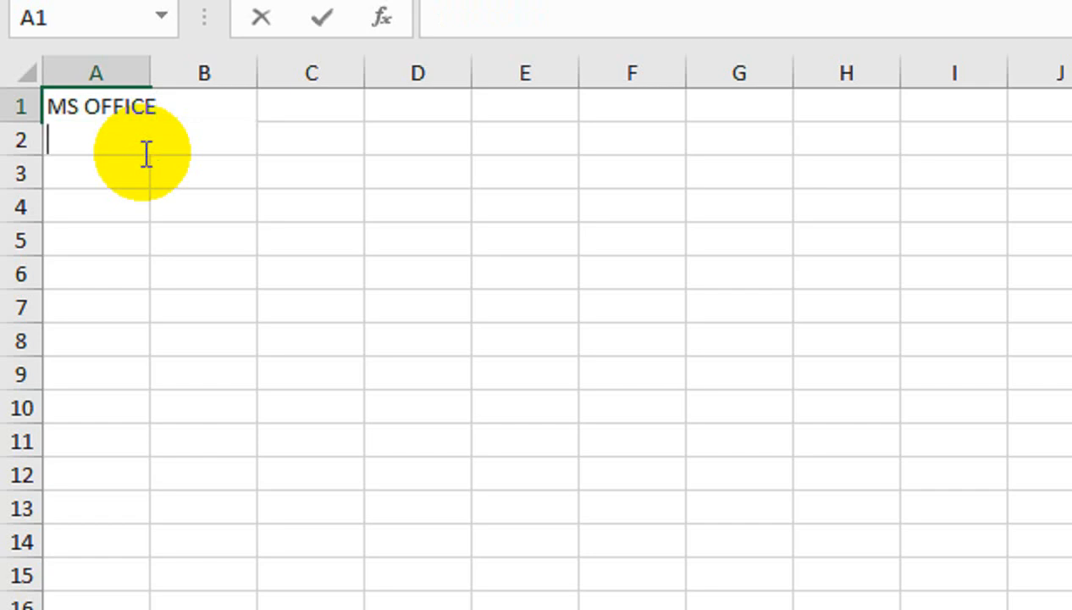
{"action": "type", "text": "VERSION 2"}
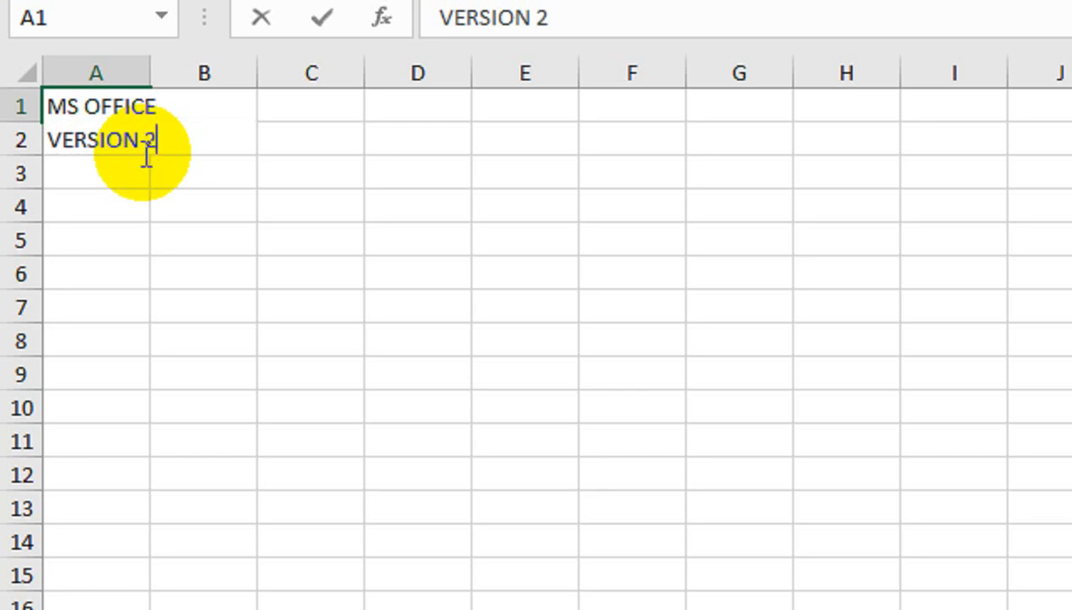
{"action": "type", "text": "013"}
{"action": "key", "text": "Return"}
- Widen column A, turn Wrap Text off and on for A1, and return to Sheet1
{"action": "left_click_drag", "start_coordinate": [150, 73], "coordinate": [201, 73]}
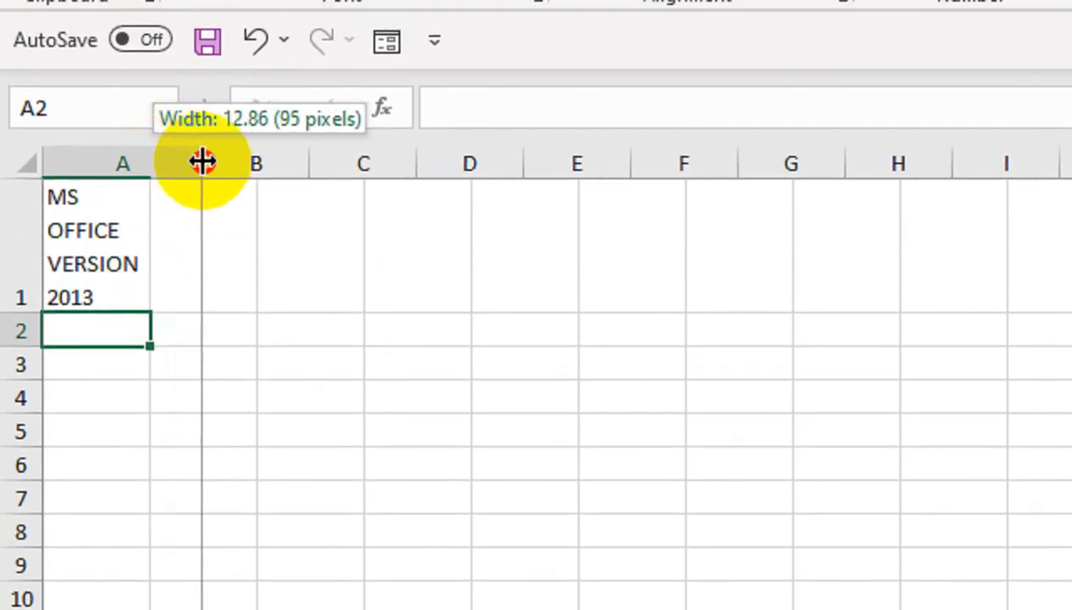
{"action": "left_click_drag", "start_coordinate": [201, 161], "coordinate": [205, 161]}
{"action": "left_click", "coordinate": [105, 273]}
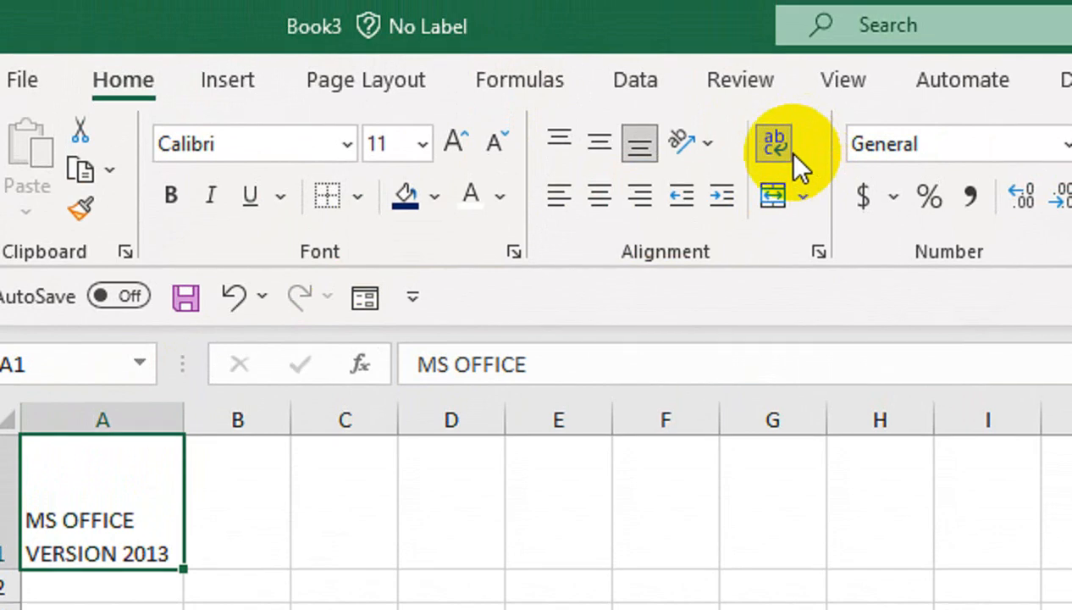
{"action": "left_click", "coordinate": [771, 146]}
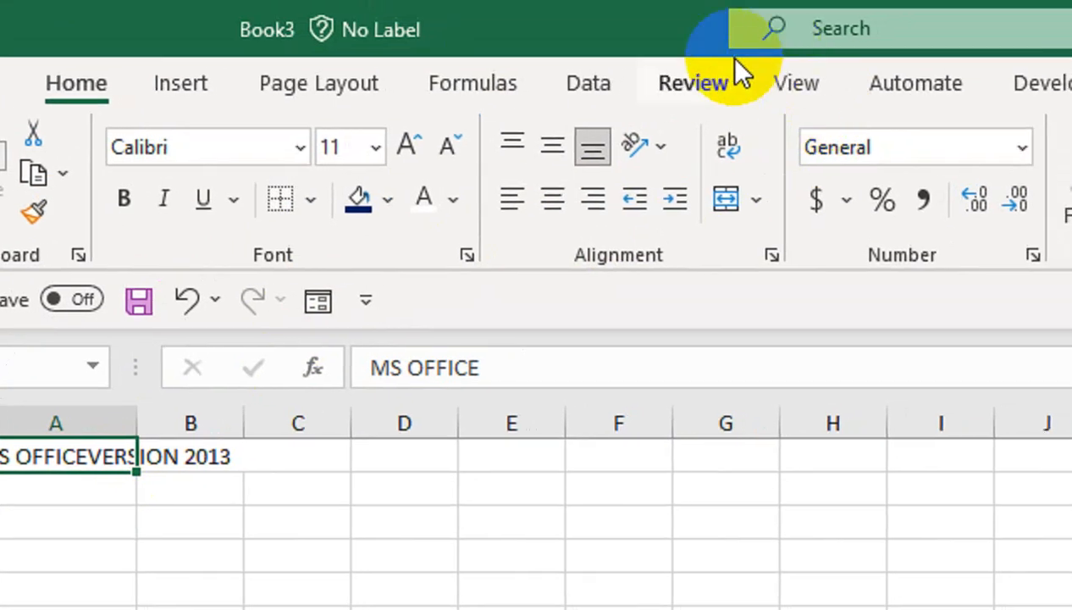
{"action": "left_click", "coordinate": [794, 113]}
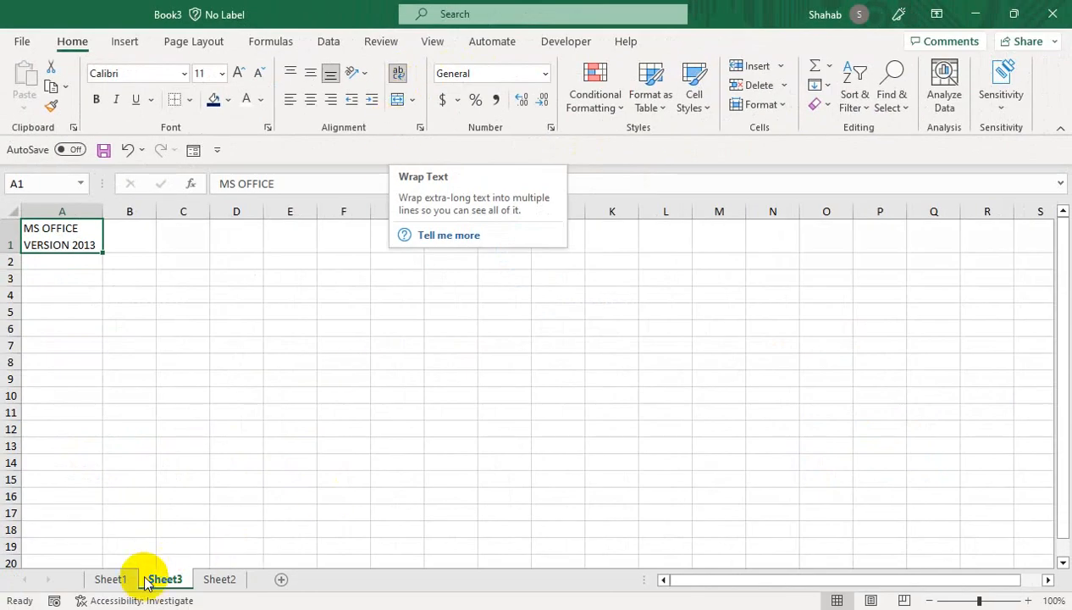
{"action": "left_click", "coordinate": [109, 581]}
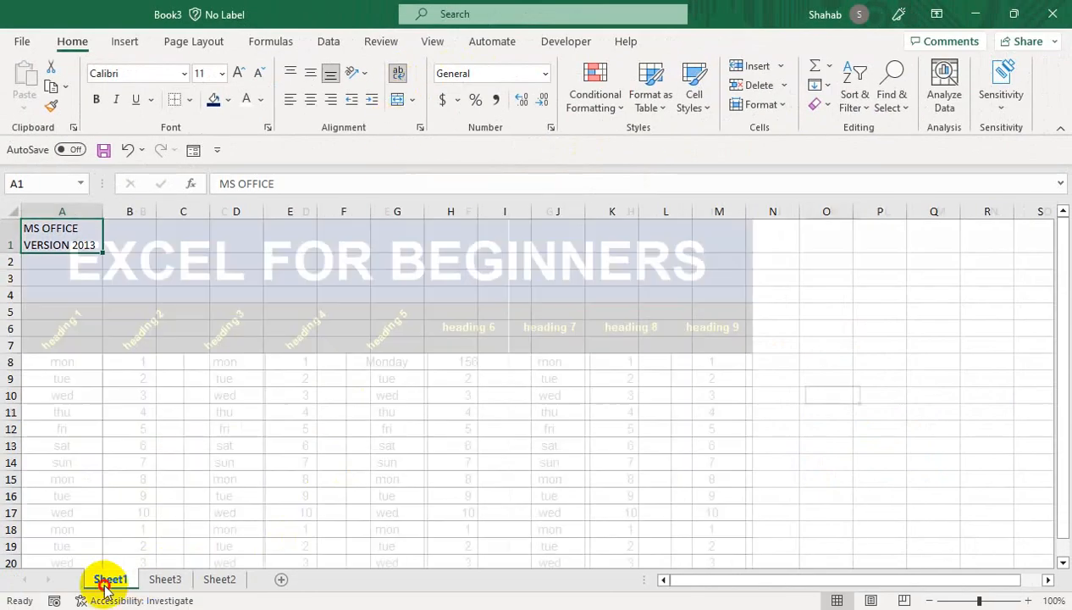
- Inspect the table cells: tue, wed, the merged title, heading 6, 156 and Monday
{"action": "left_click", "coordinate": [223, 380]}
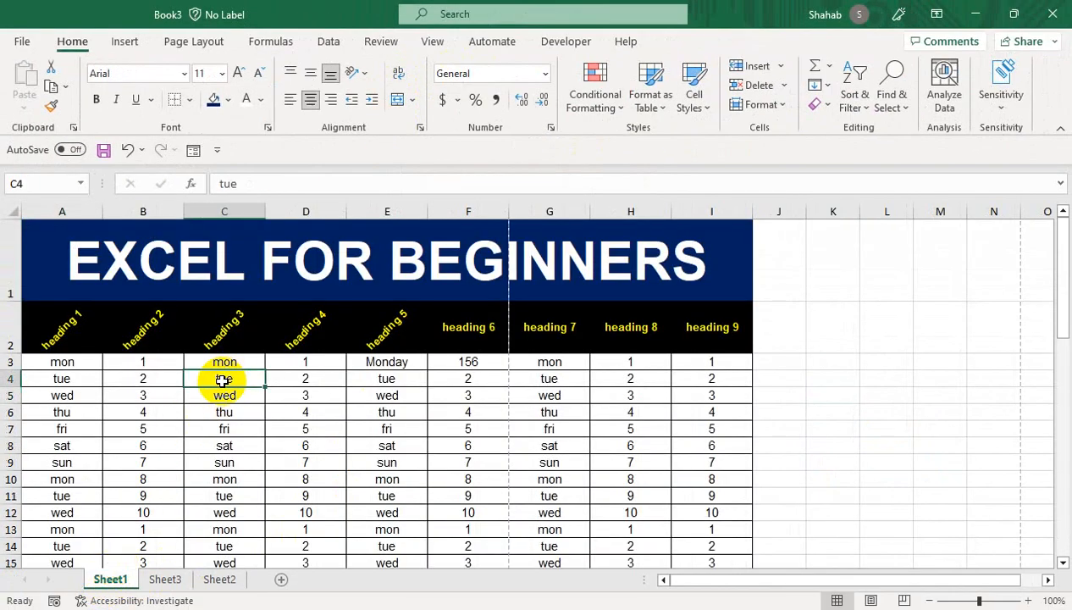
{"action": "left_click", "coordinate": [387, 397]}
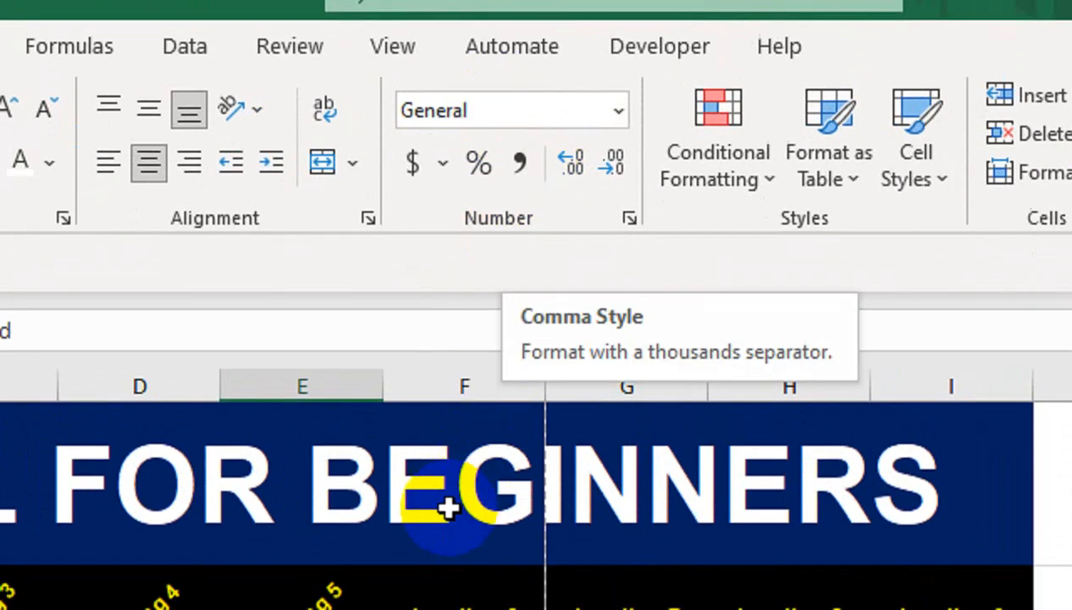
{"action": "left_click", "coordinate": [456, 237]}
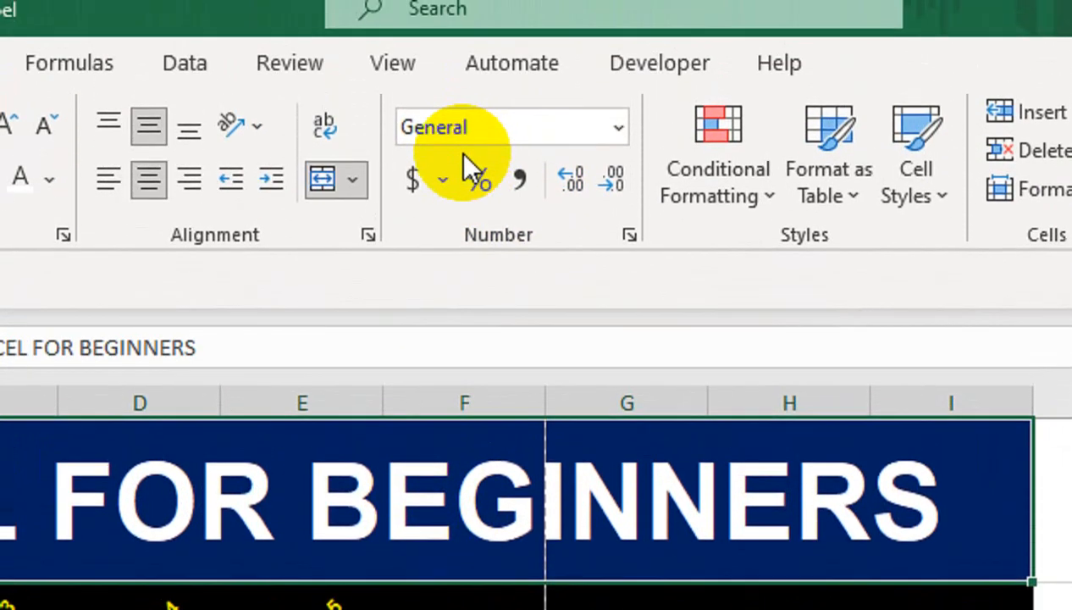
{"action": "left_click", "coordinate": [447, 584]}
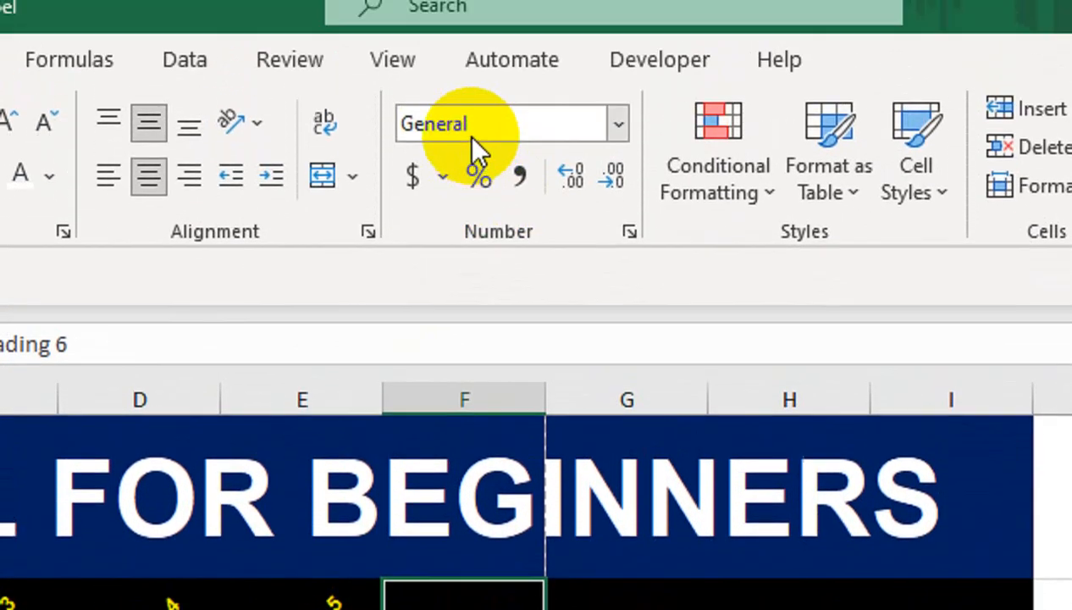
{"action": "left_click", "coordinate": [484, 494]}
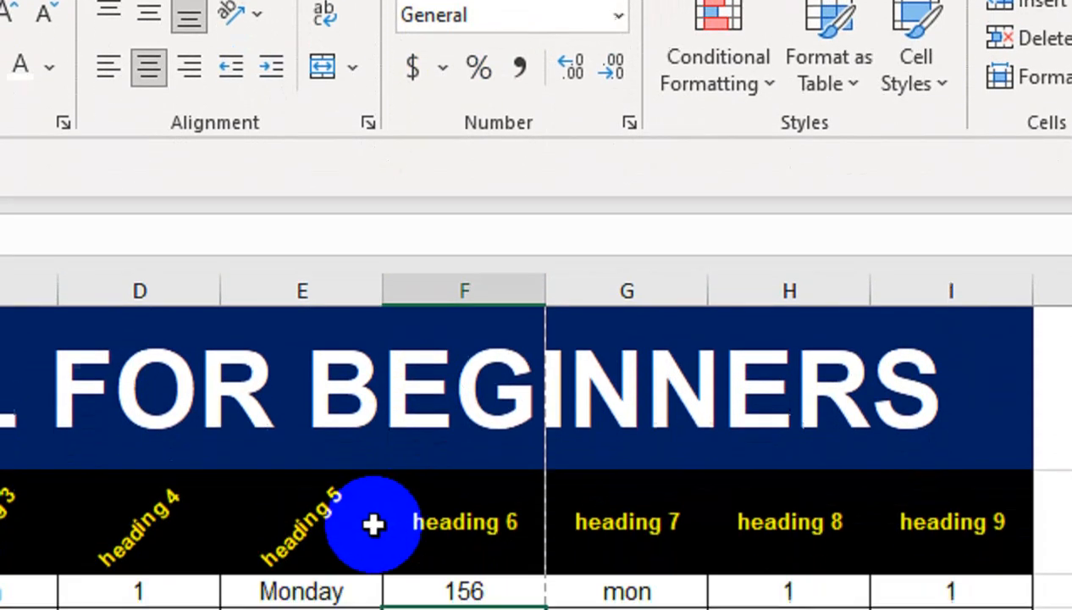
{"action": "left_click", "coordinate": [342, 457]}
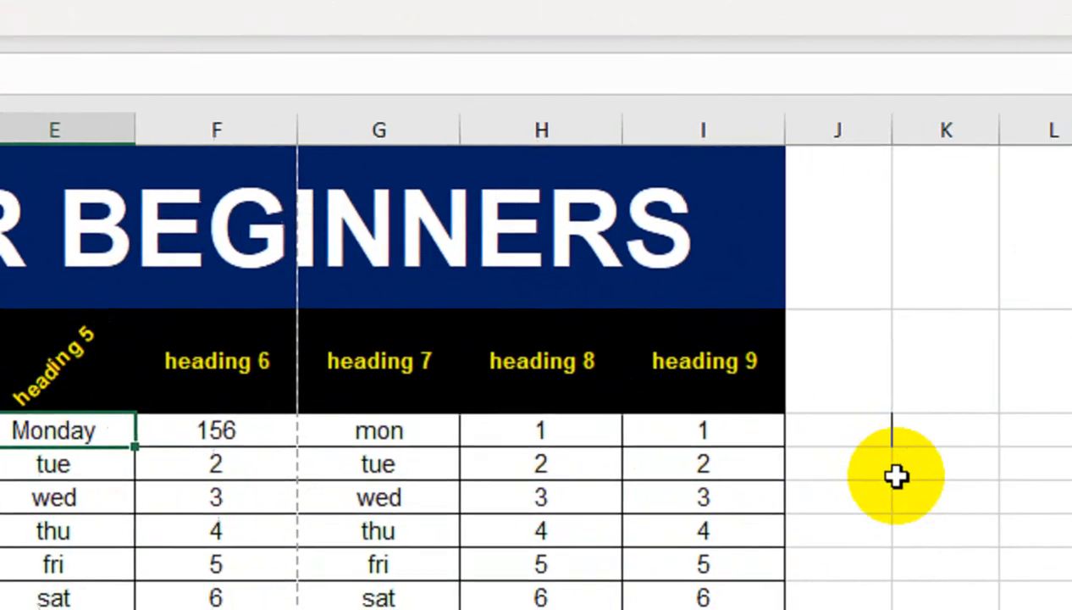
- Enter 0.03, then 53213, then 500 in cell K4, showing 3%, 53213% and 500%
{"action": "left_click", "coordinate": [895, 474]}
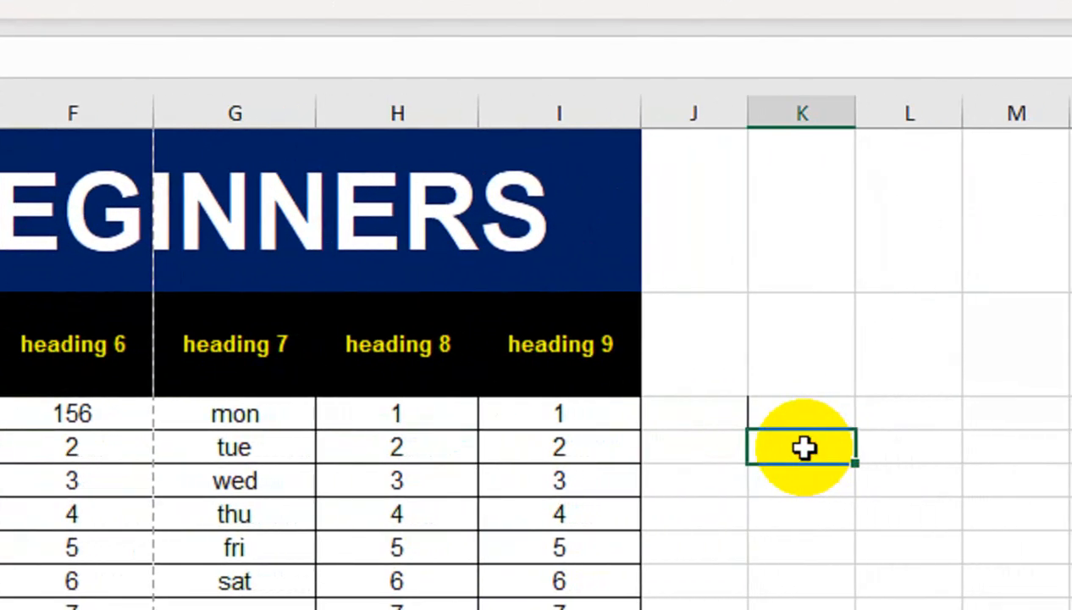
{"action": "type", "text": "0.03"}
{"action": "key", "text": "Return"}
{"action": "left_click", "coordinate": [803, 447]}
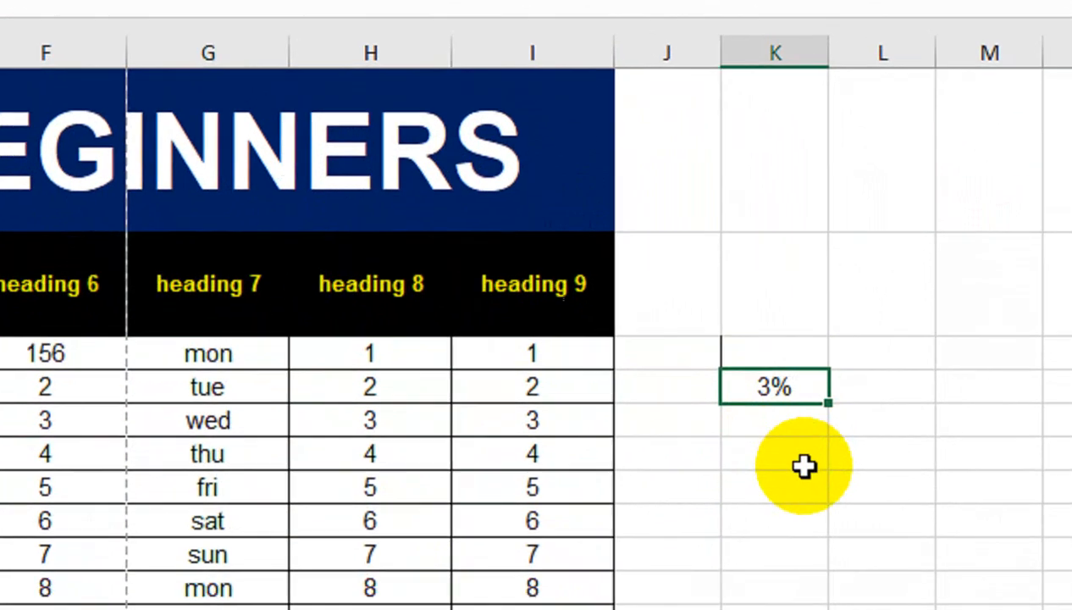
{"action": "type", "text": "53213"}
{"action": "key", "text": "Return"}
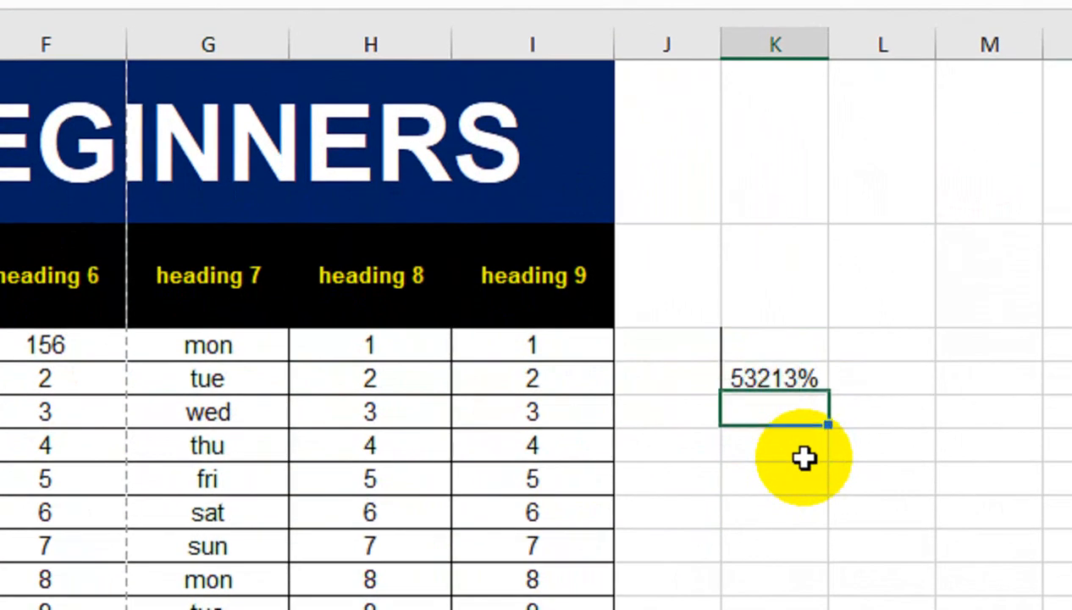
{"action": "left_click", "coordinate": [791, 379]}
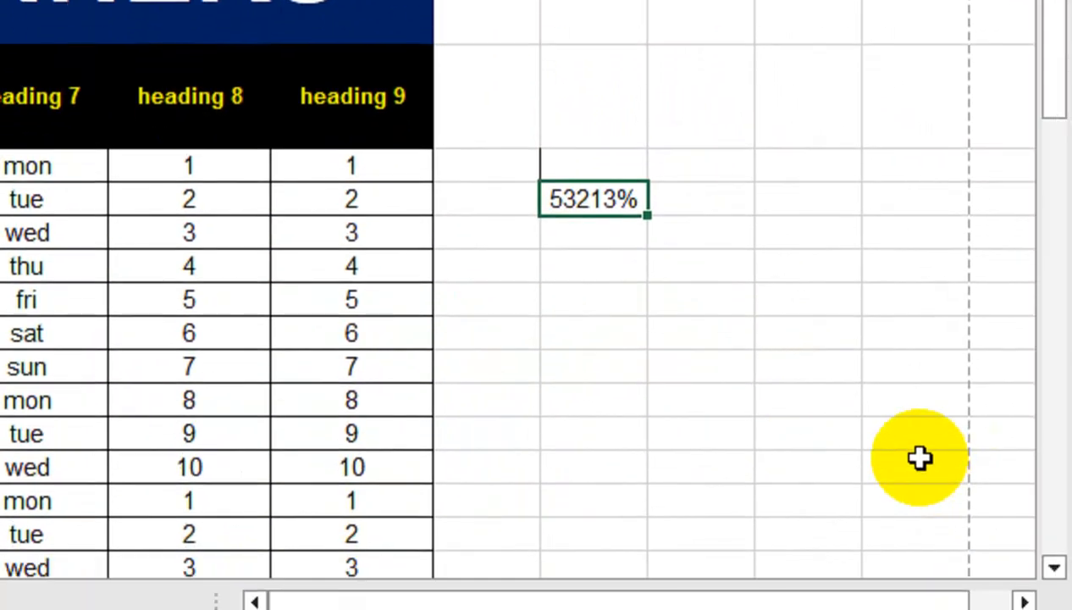
{"action": "type", "text": "500"}
{"action": "key", "text": "Return"}
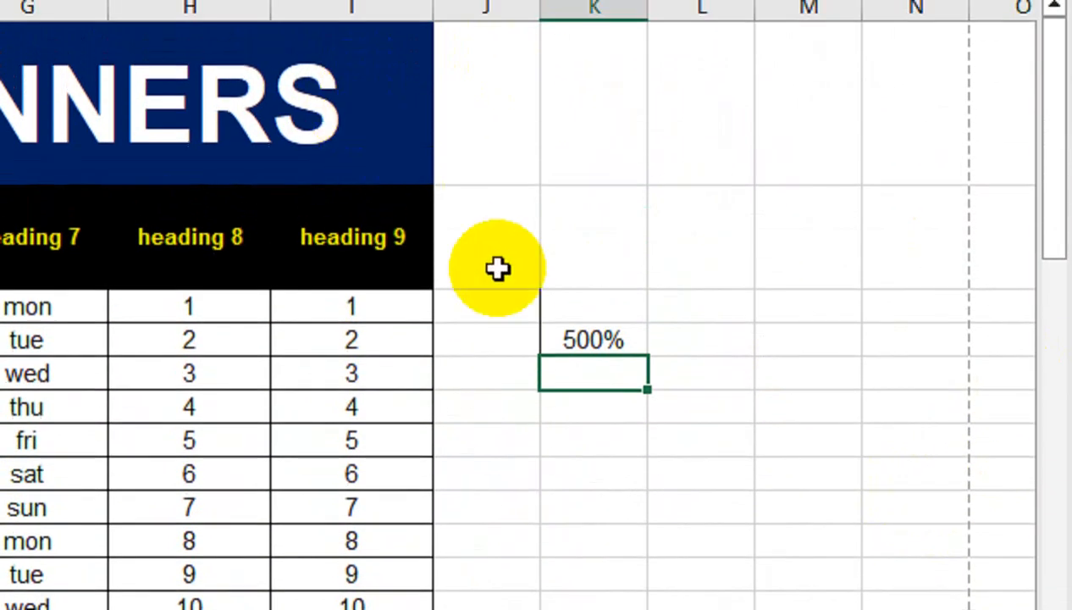
{"action": "left_click", "coordinate": [599, 198]}
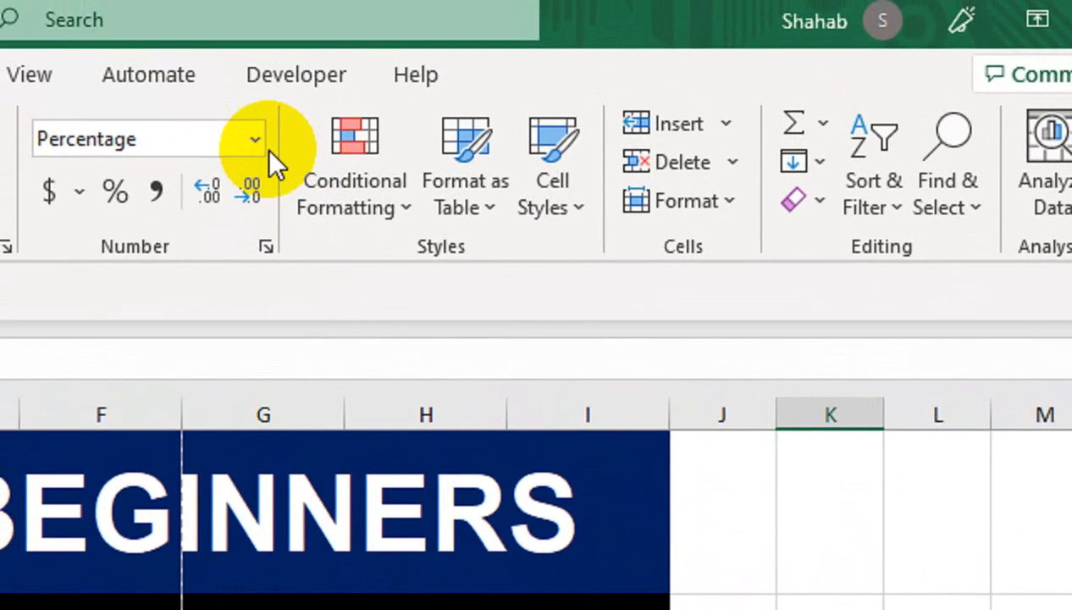
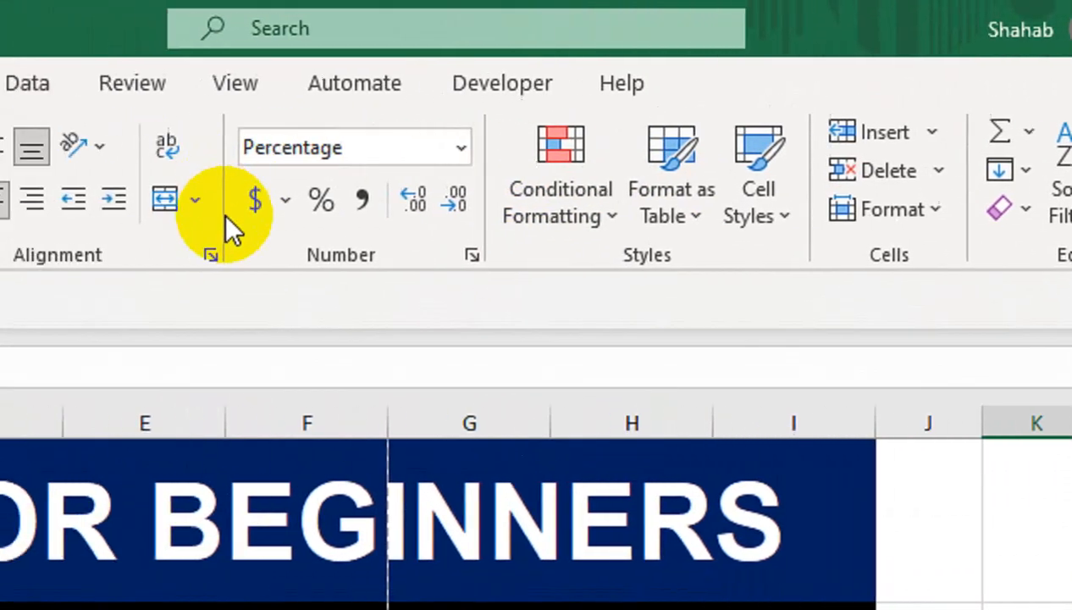
- Apply Long Date format to K4 and enter 21515 to see it shown as a date
{"action": "left_click", "coordinate": [461, 149]}
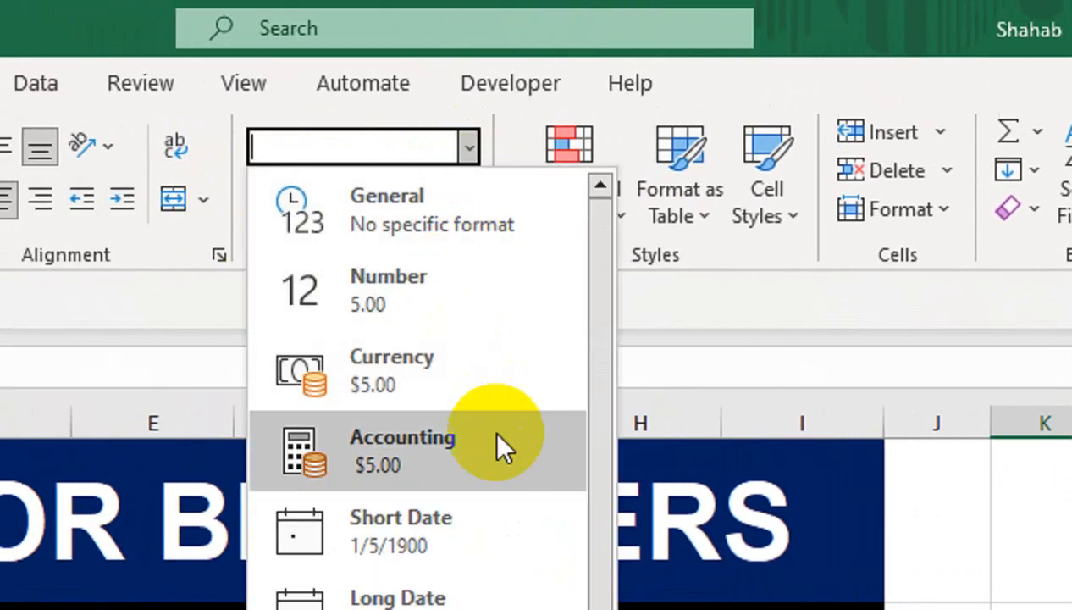
{"action": "left_click", "coordinate": [530, 602]}
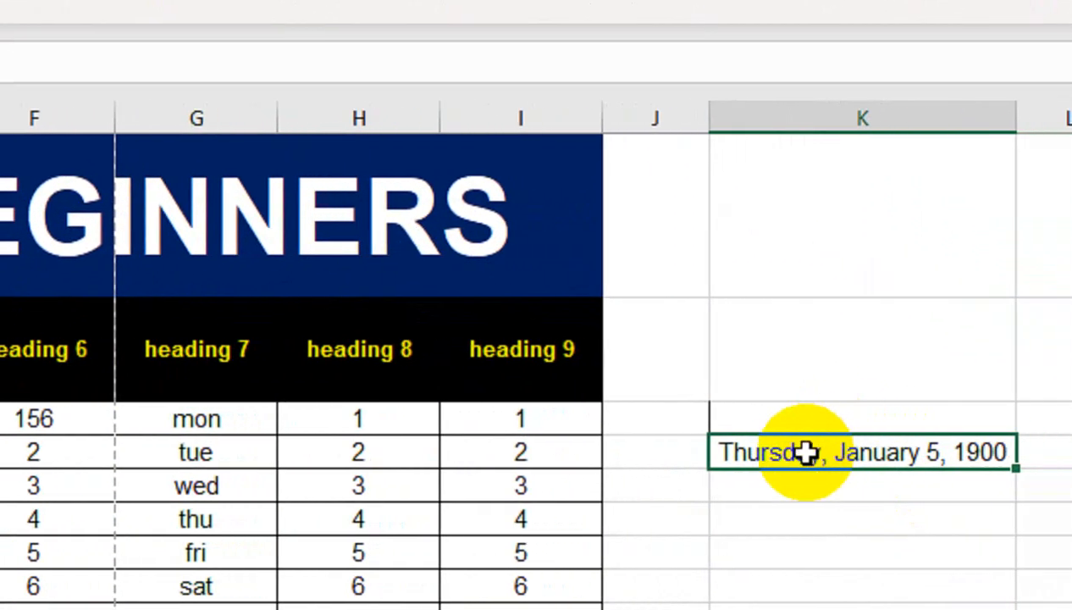
{"action": "type", "text": "21515"}
{"action": "key", "text": "Return"}
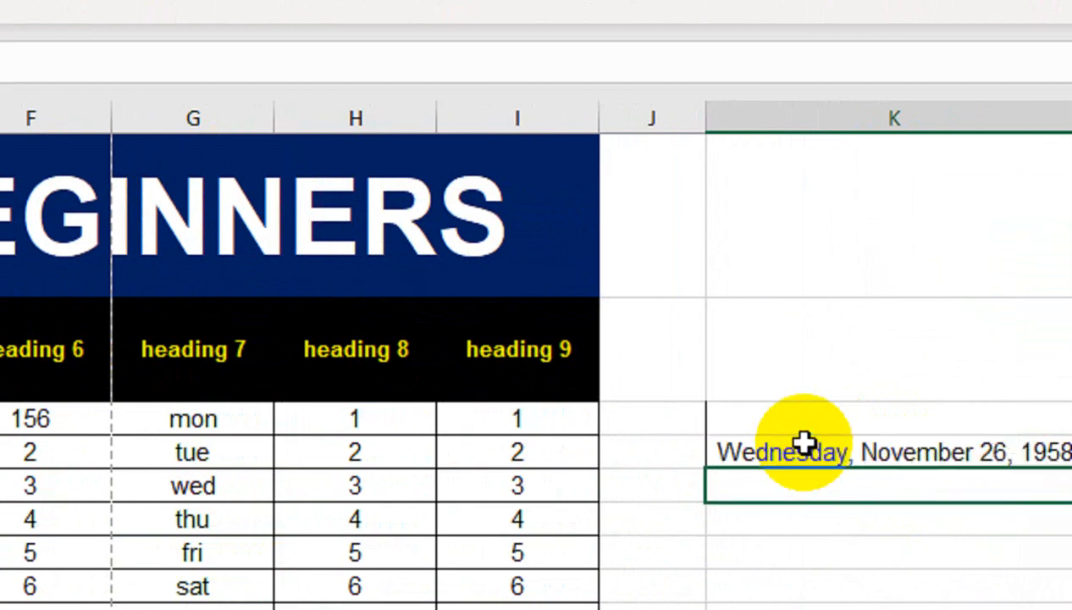
{"action": "left_click", "coordinate": [802, 441]}
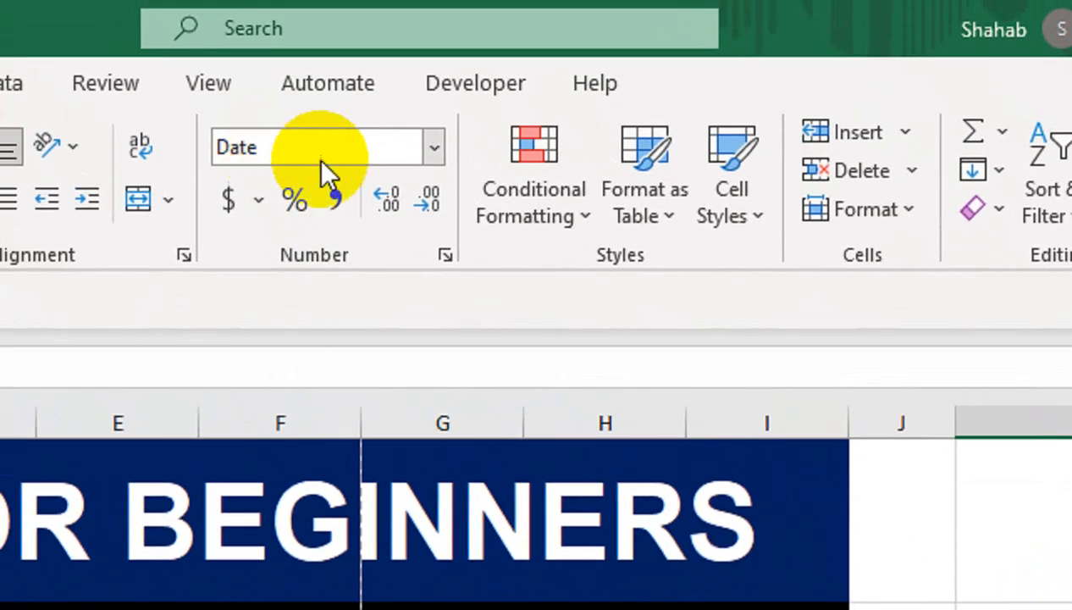
- Reset K4 to General, then enter 0.03% and 500 as percentages
{"action": "left_click", "coordinate": [434, 149]}
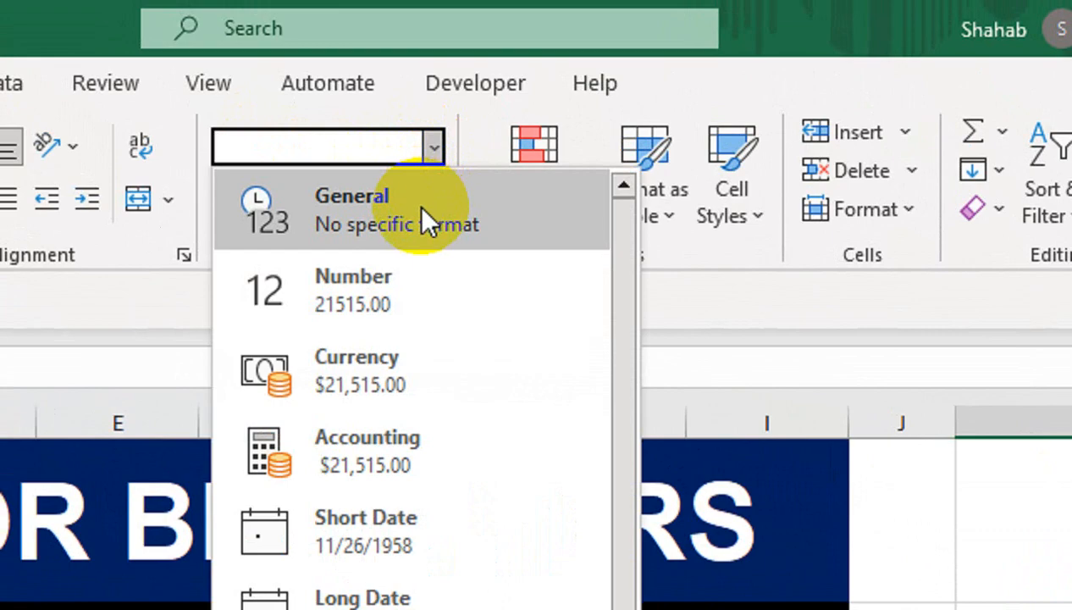
{"action": "left_click", "coordinate": [423, 213]}
{"action": "type", "text": "0"}
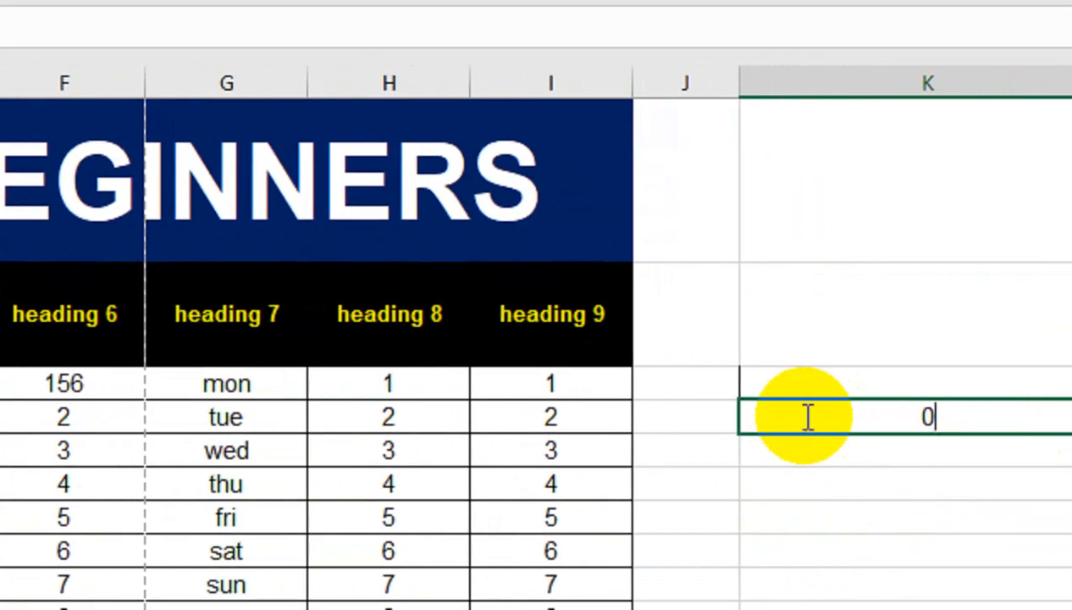
{"action": "type", "text": ".03%"}
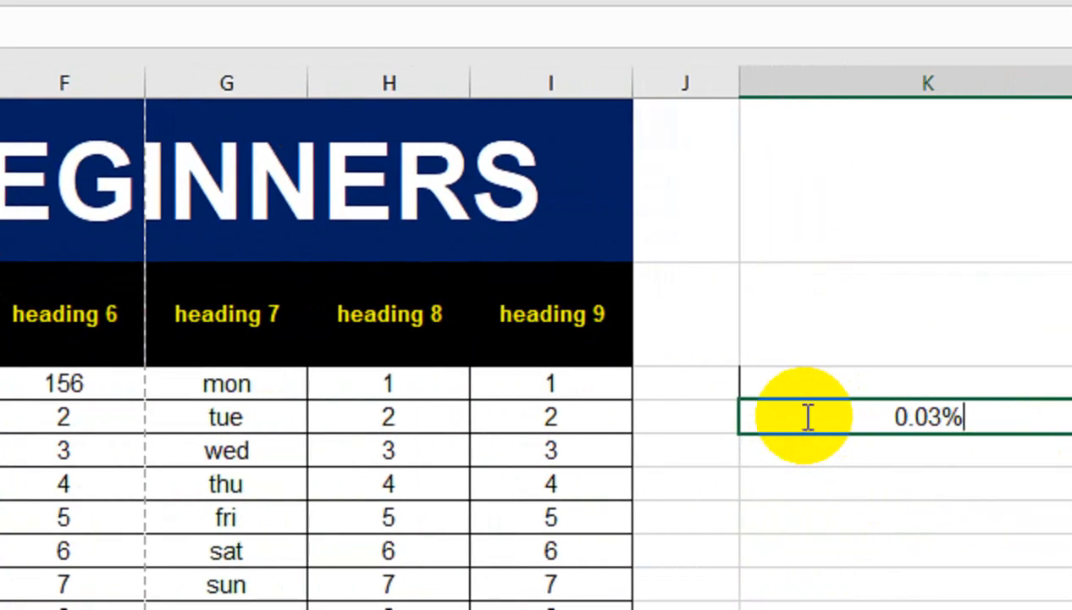
{"action": "key", "text": "Return"}
{"action": "left_click", "coordinate": [803, 416]}
{"action": "type", "text": "500"}
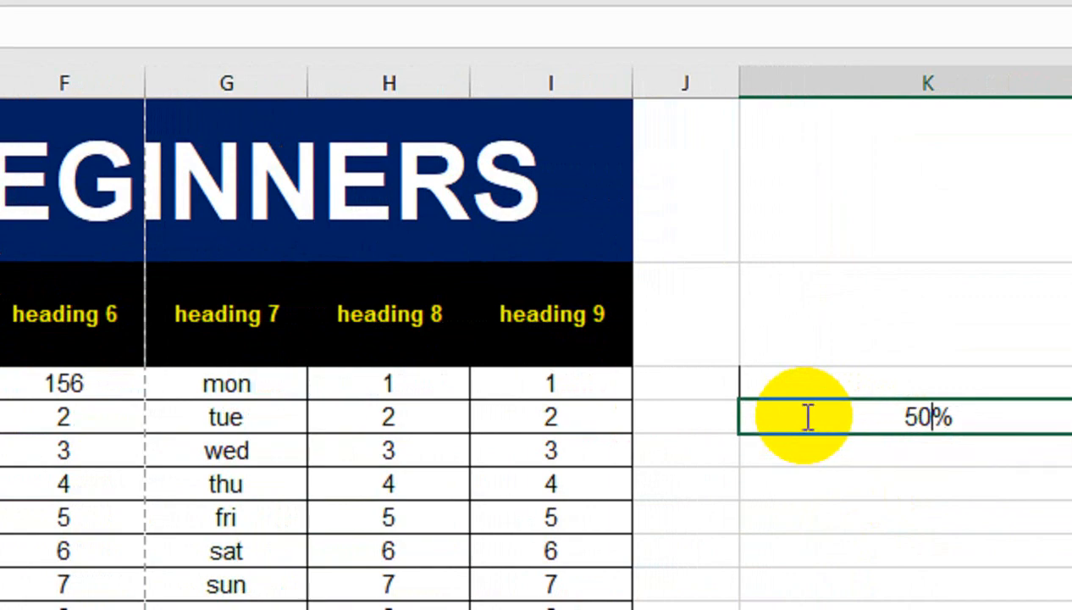
{"action": "key", "text": "Return"}
{"action": "left_click", "coordinate": [803, 415]}
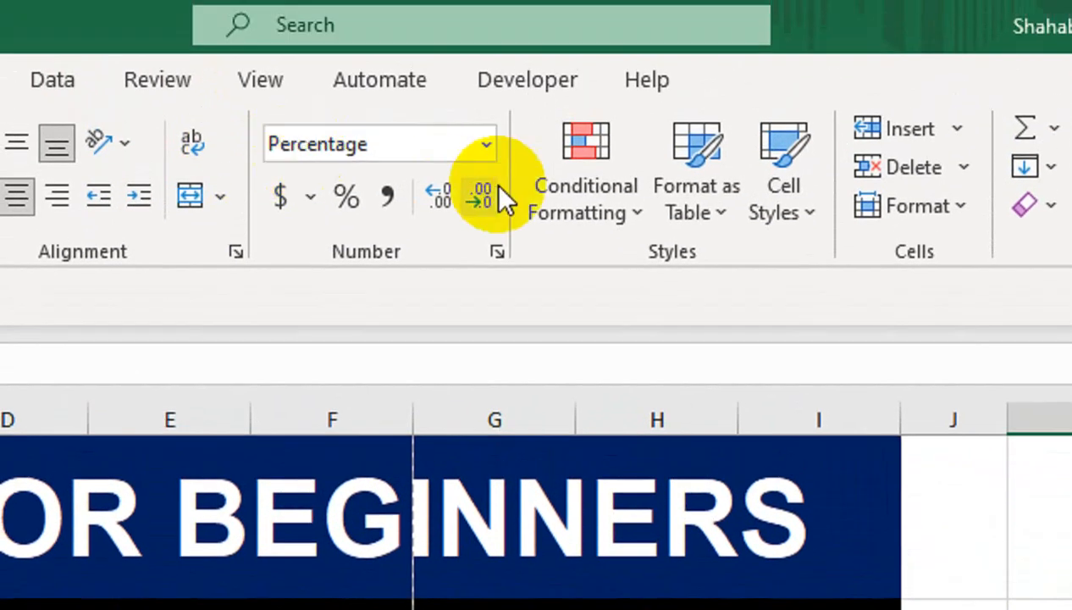
- Return K4 to General, narrow column K to its default width, and clear K4
{"action": "left_click", "coordinate": [486, 144]}
{"action": "left_click", "coordinate": [486, 210]}
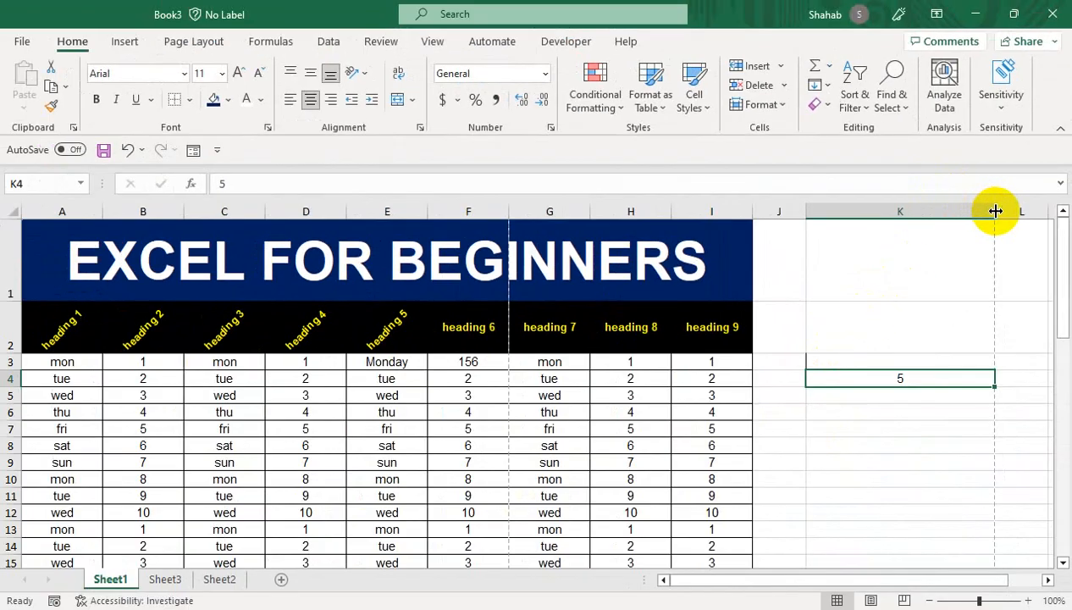
{"action": "left_click_drag", "start_coordinate": [993, 211], "coordinate": [871, 217]}
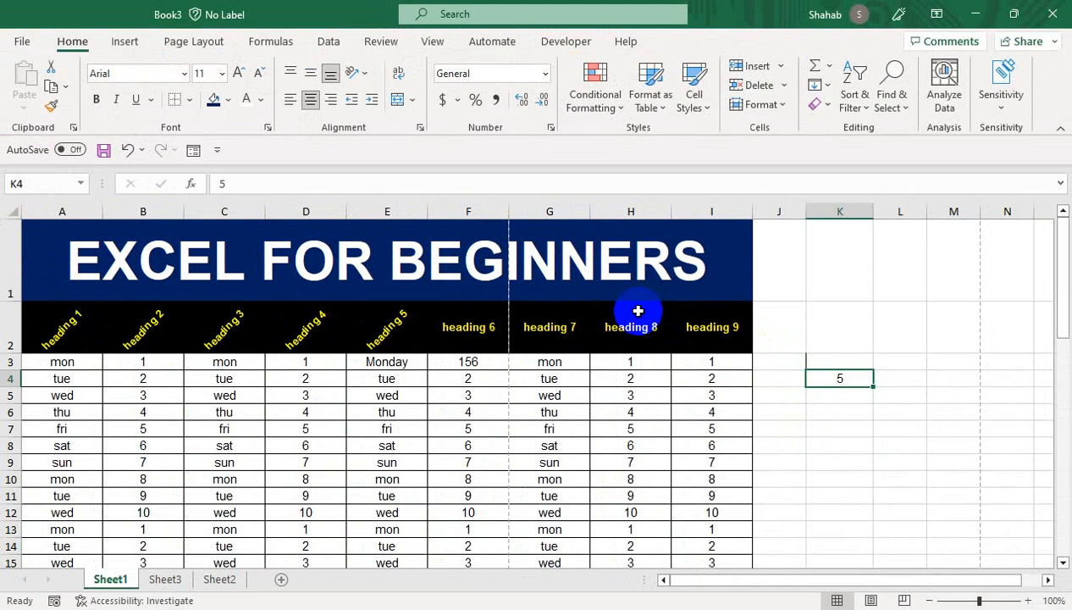
{"action": "key", "text": "Delete"}
{"action": "left_click", "coordinate": [865, 393]}
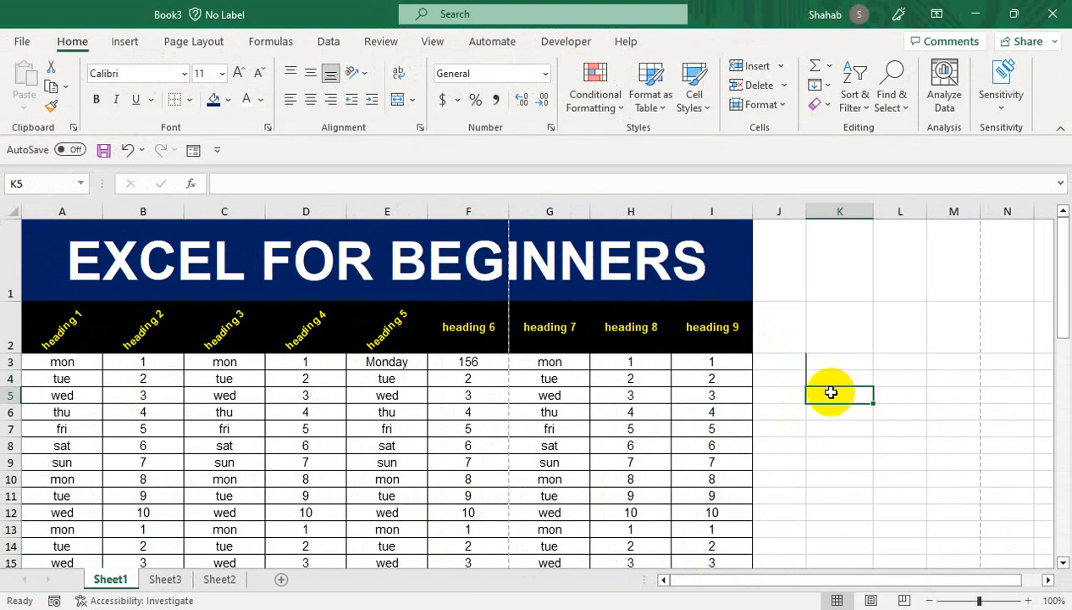
{"action": "left_click", "coordinate": [928, 376]}
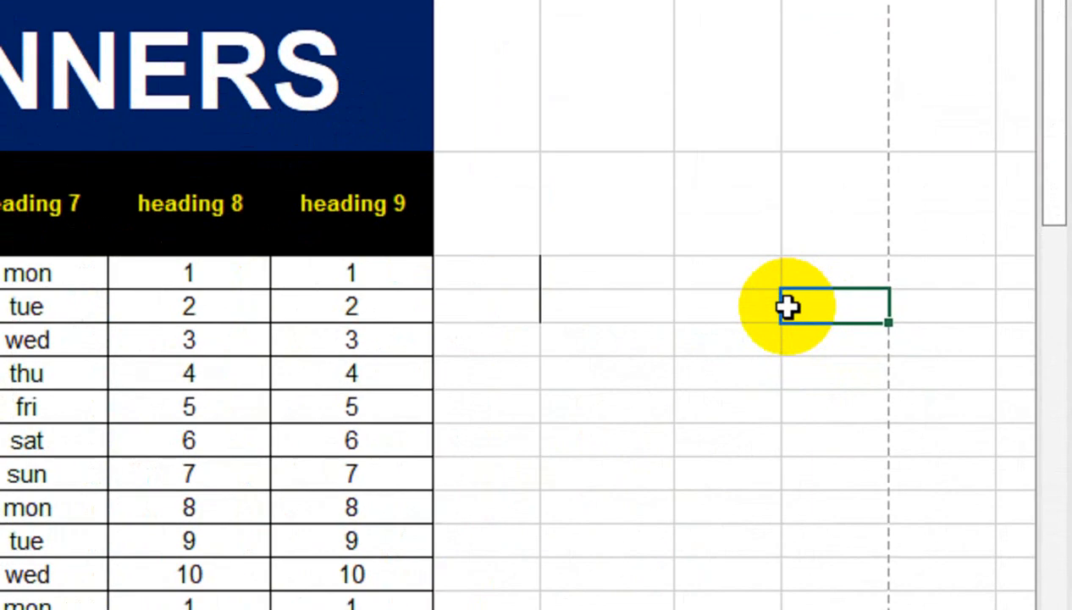
- Enter 1ST in M4, fill ordinals down to 8th, then clear the filled cells
{"action": "double_click", "coordinate": [787, 307]}
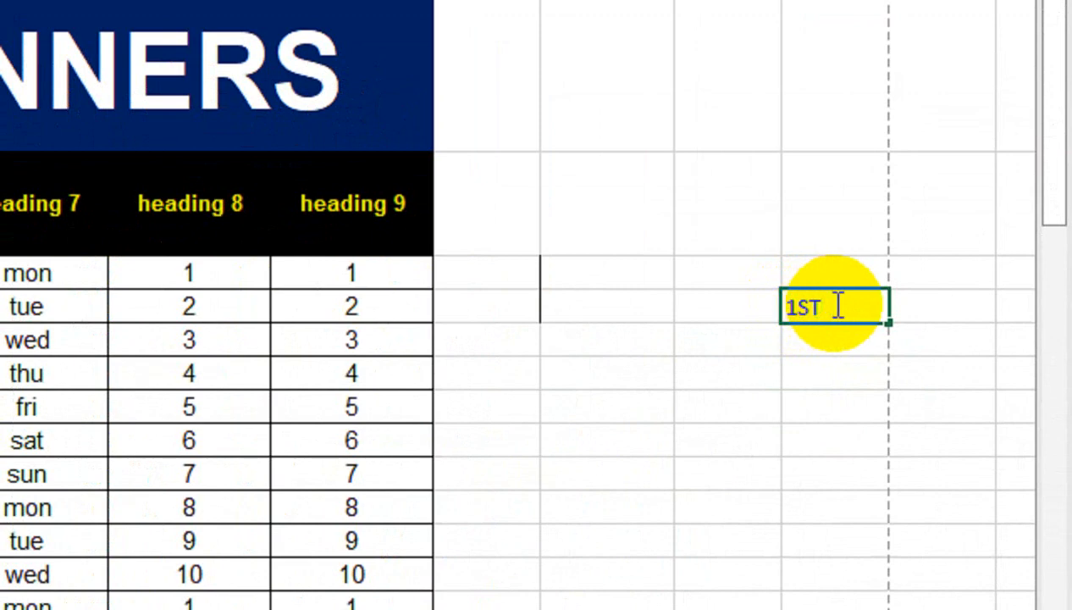
{"action": "left_click_drag", "start_coordinate": [838, 305], "coordinate": [811, 306]}
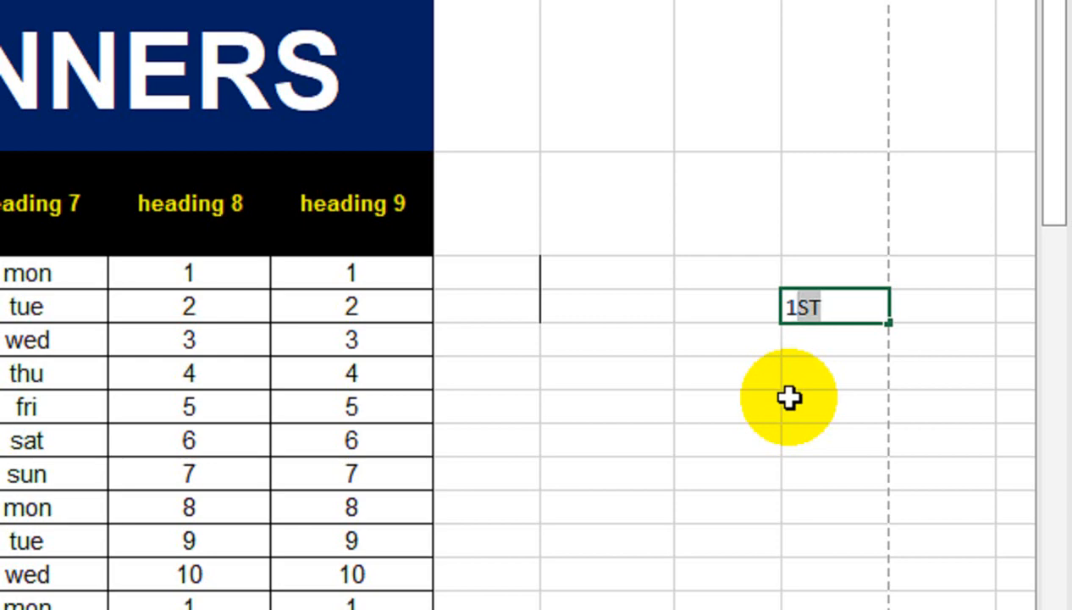
{"action": "left_click", "coordinate": [806, 338]}
{"action": "left_click", "coordinate": [866, 306]}
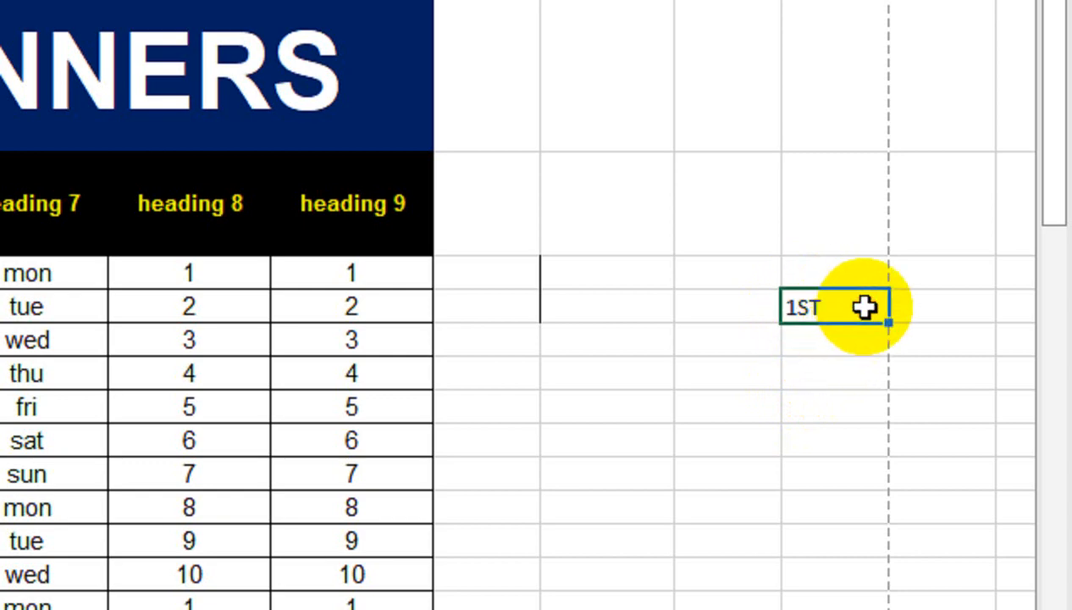
{"action": "left_click_drag", "start_coordinate": [888, 322], "coordinate": [888, 554]}
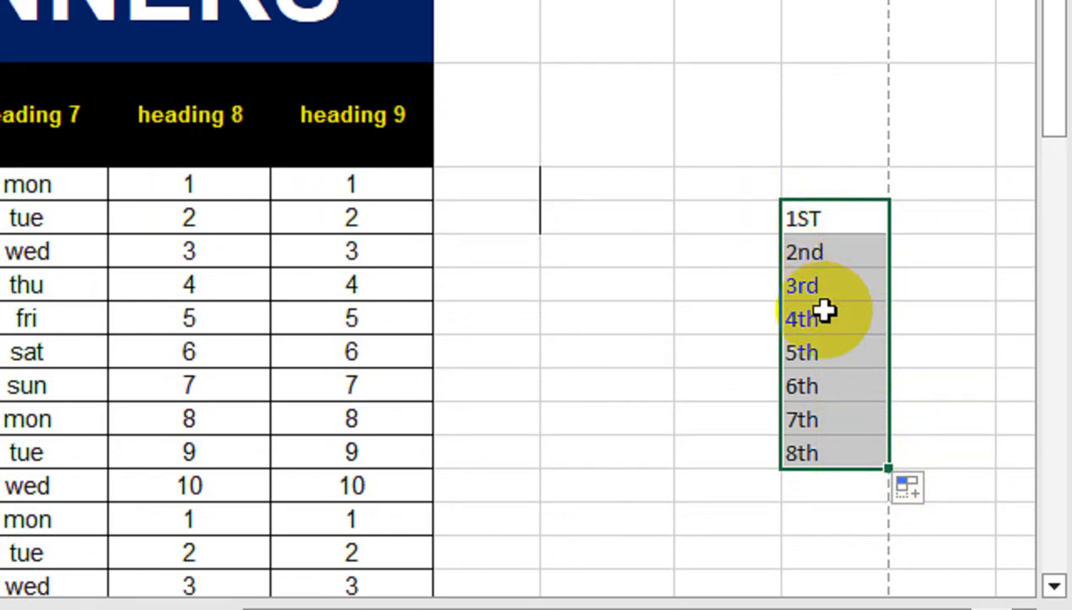
{"action": "key", "text": "Delete"}
{"action": "key", "text": "Up"}
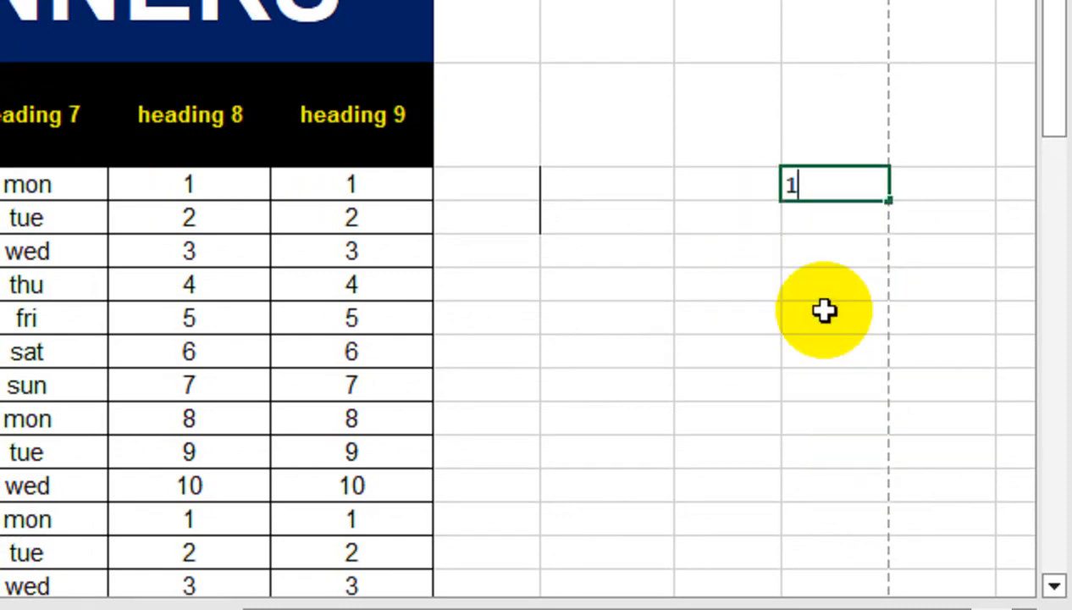
- Retype 1ST with ST in superscript and fill the ordinals down to 11th
{"action": "type", "text": "1ST"}
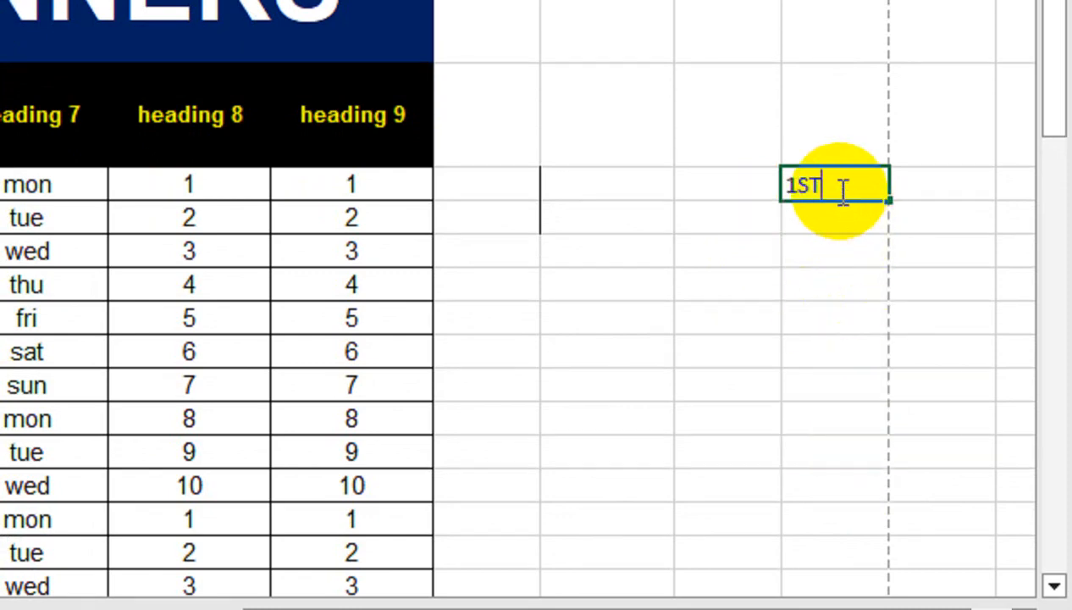
{"action": "left_click_drag", "start_coordinate": [842, 186], "coordinate": [801, 184]}
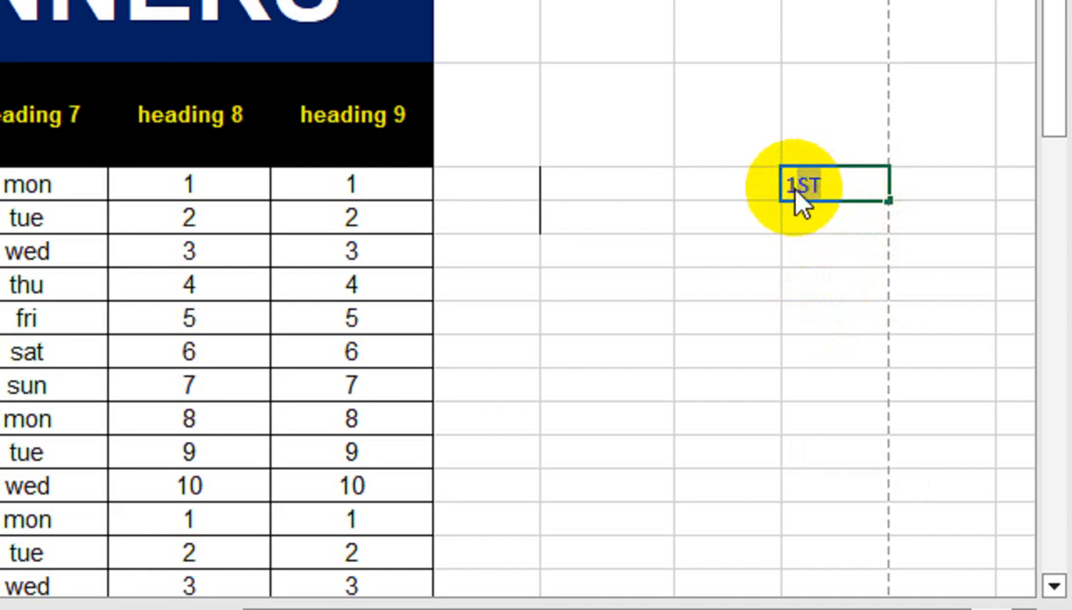
{"action": "key", "text": "ctrl+1"}
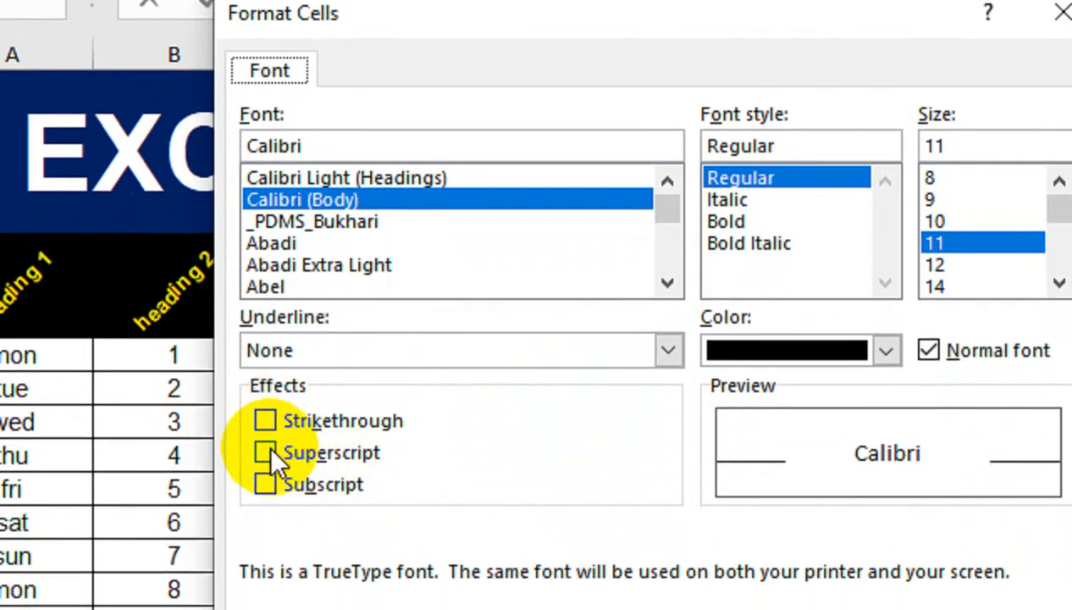
{"action": "left_click", "coordinate": [267, 453]}
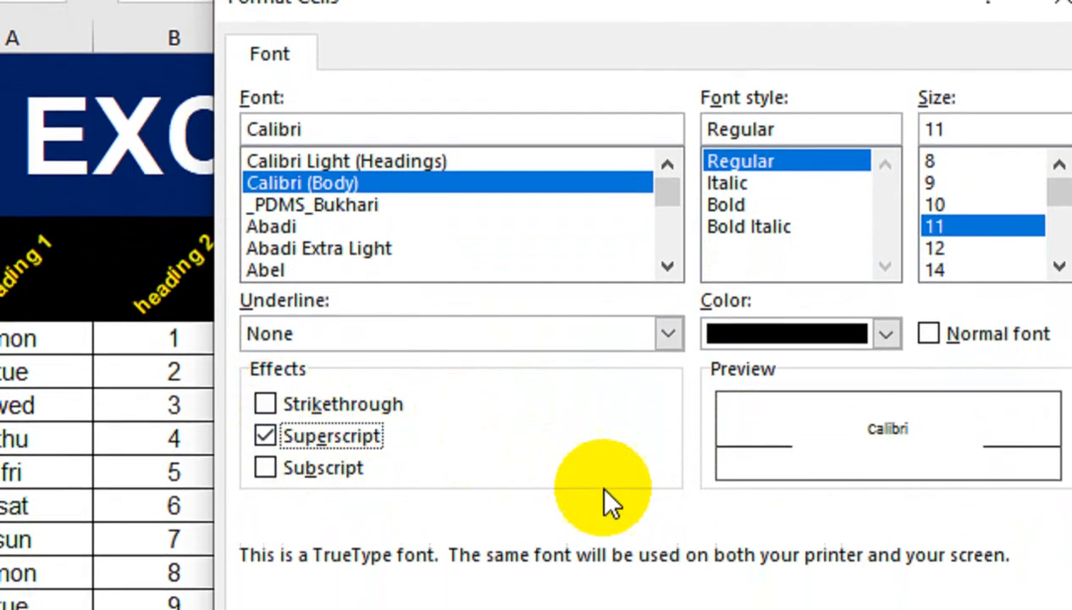
{"action": "left_click", "coordinate": [835, 523]}
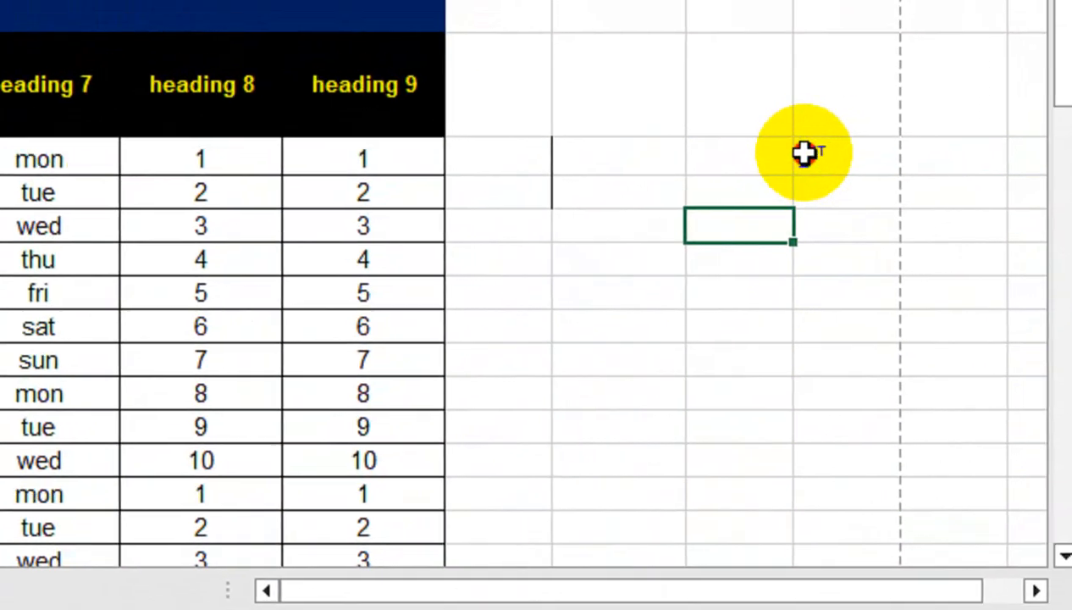
{"action": "left_click", "coordinate": [897, 119]}
{"action": "left_click_drag", "start_coordinate": [962, 135], "coordinate": [960, 223]}
{"action": "left_click_drag", "start_coordinate": [886, 263], "coordinate": [895, 473]}
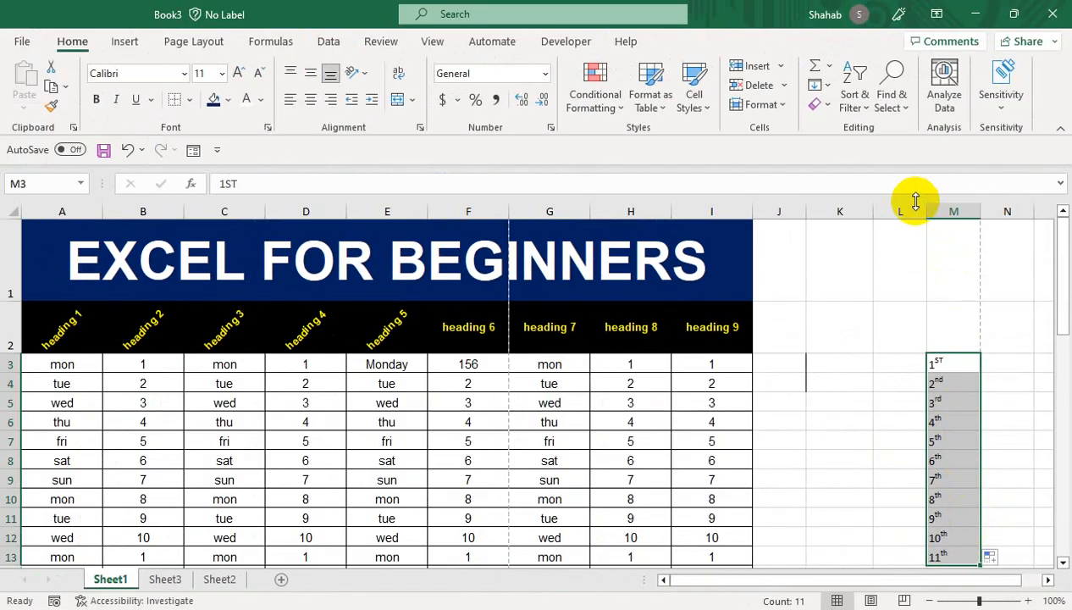
- Delete column M with its ordinals and type H20 in cell L3
{"action": "right_click", "coordinate": [814, 0]}
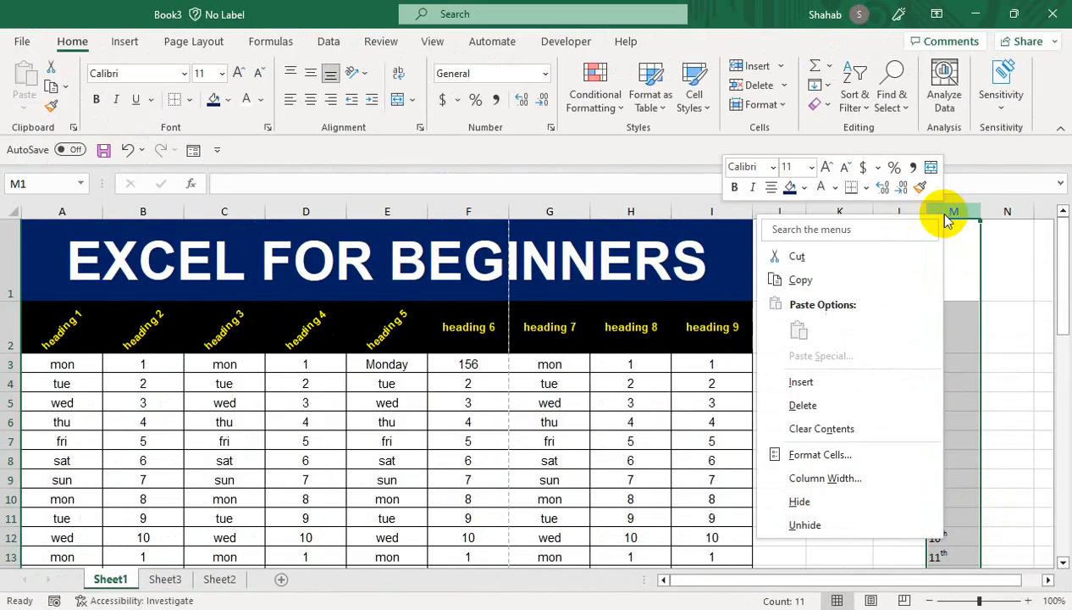
{"action": "left_click", "coordinate": [883, 403]}
{"action": "left_click", "coordinate": [902, 362]}
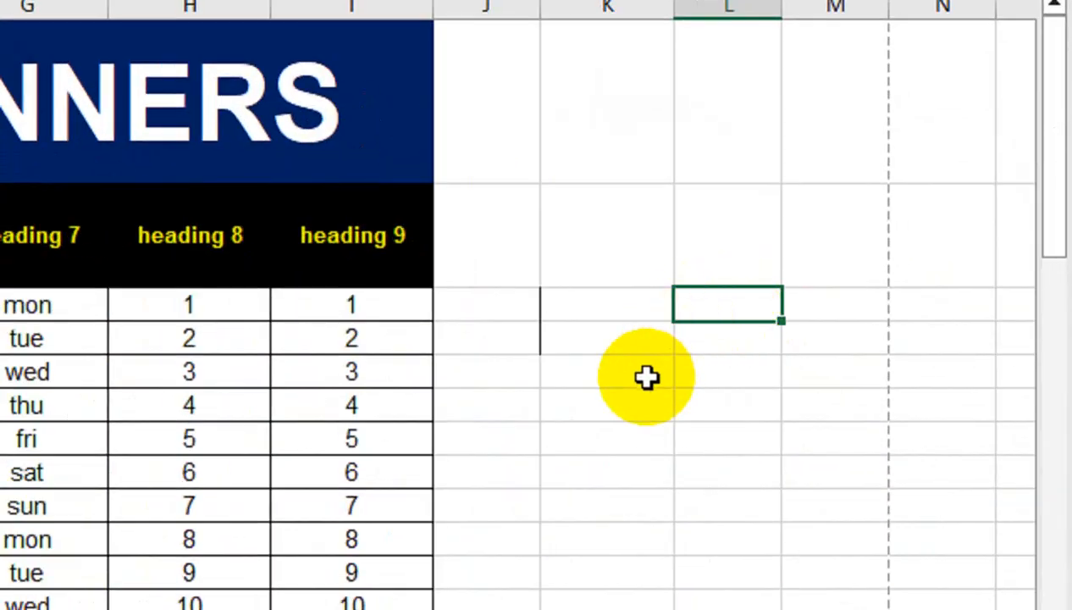
{"action": "type", "text": "2H"}
{"action": "key", "text": "BackSpace"}
{"action": "key", "text": "BackSpace"}
{"action": "type", "text": "H20"}
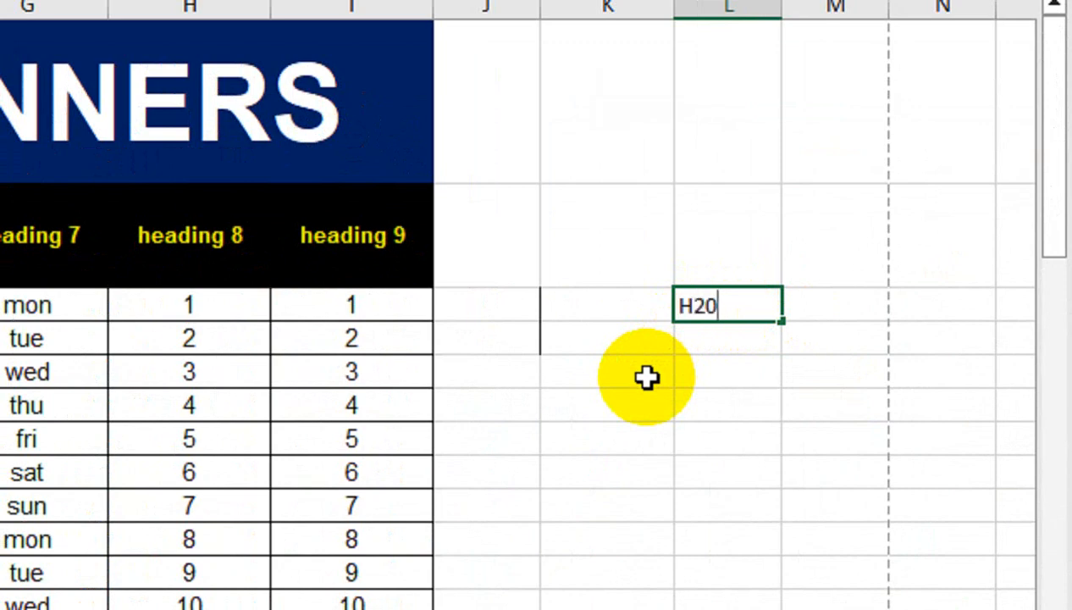
- Make the 2 in H20 subscript, then clear cell L3
{"action": "left_click", "coordinate": [706, 312]}
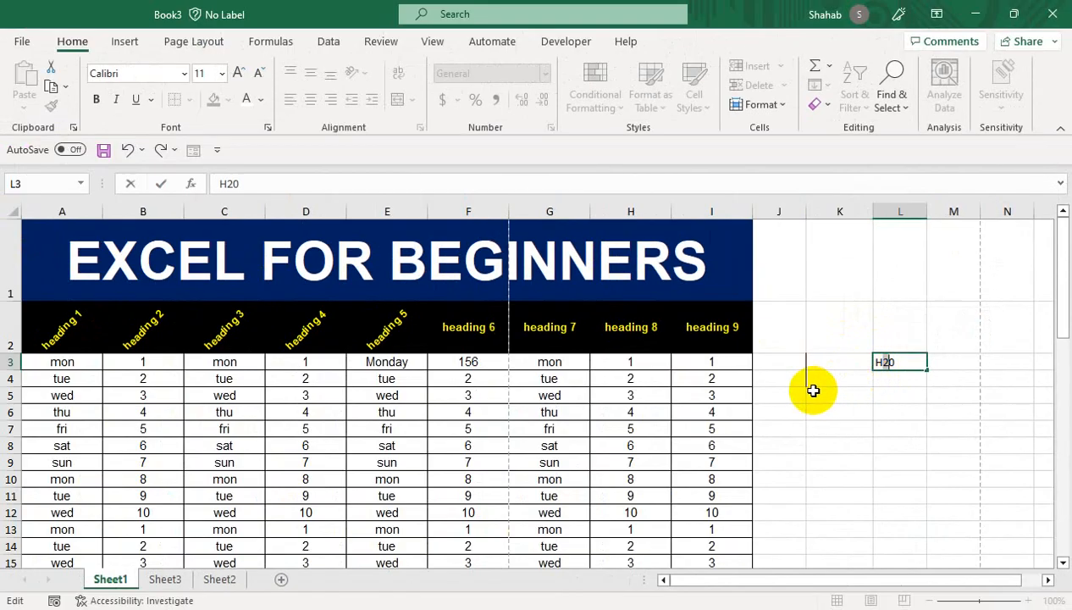
{"action": "key", "text": "ctrl+1"}
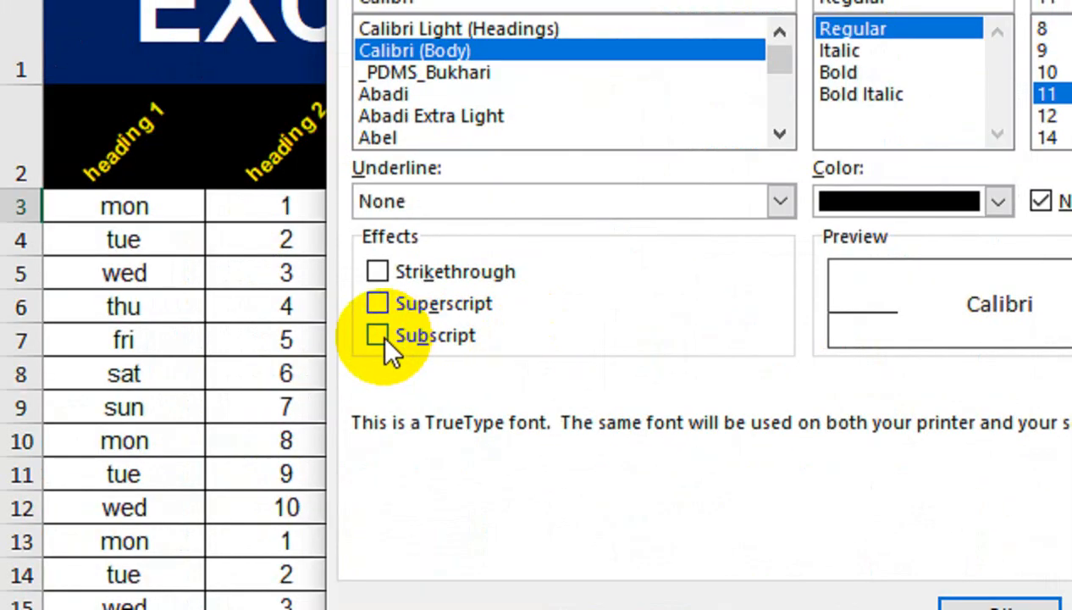
{"action": "left_click", "coordinate": [191, 427]}
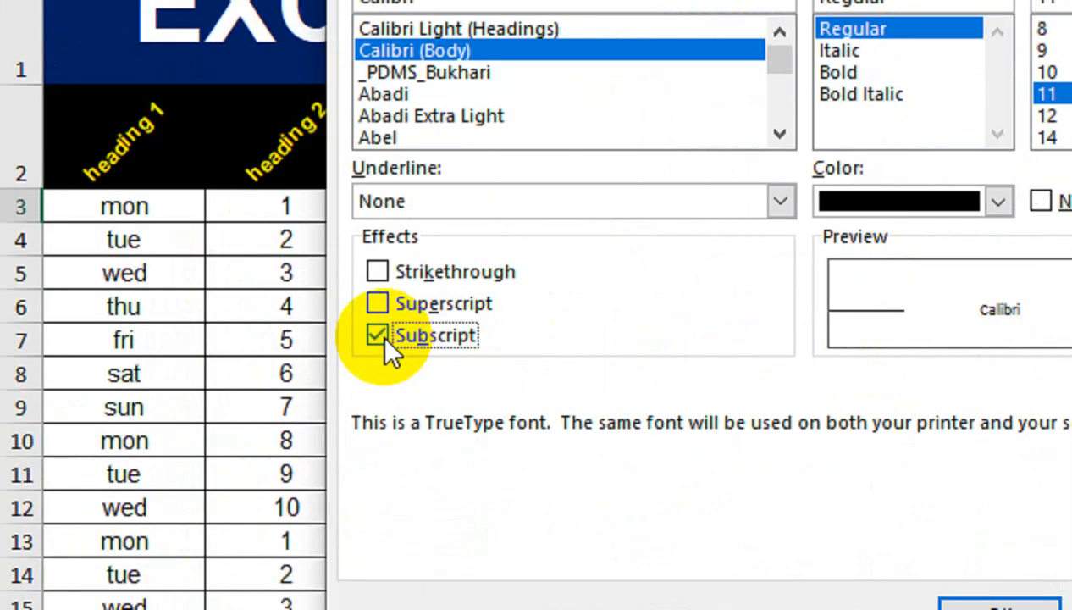
{"action": "left_click", "coordinate": [999, 606]}
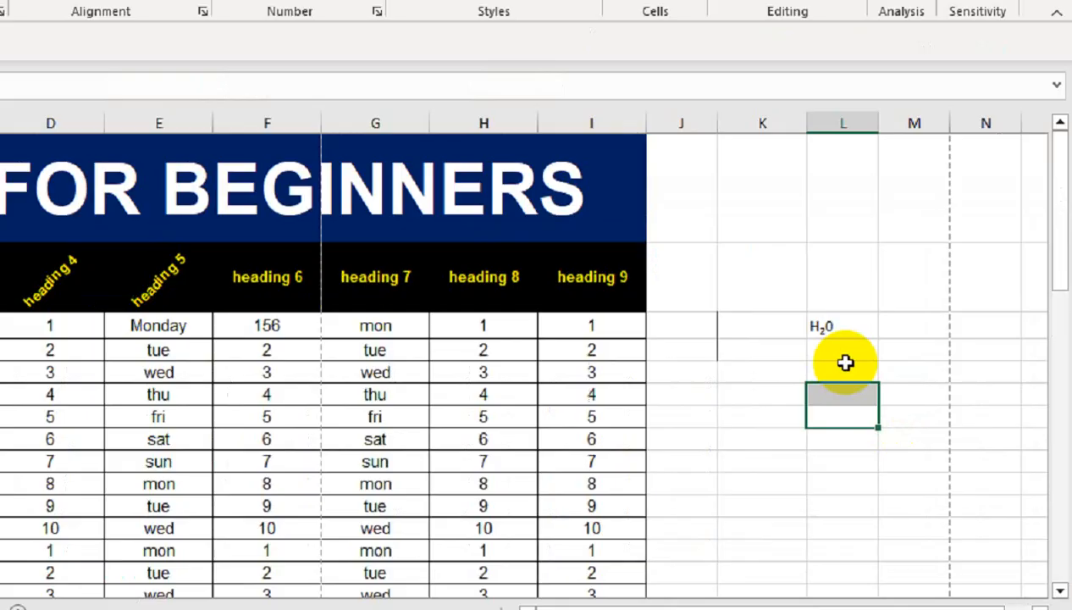
{"action": "left_click", "coordinate": [843, 327]}
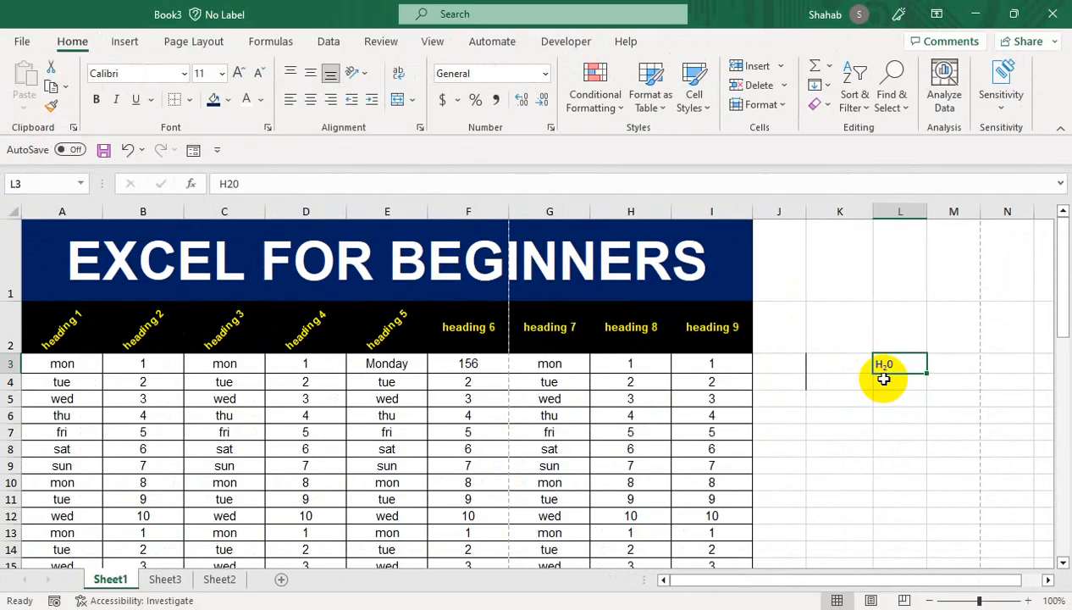
{"action": "key", "text": "Delete"}
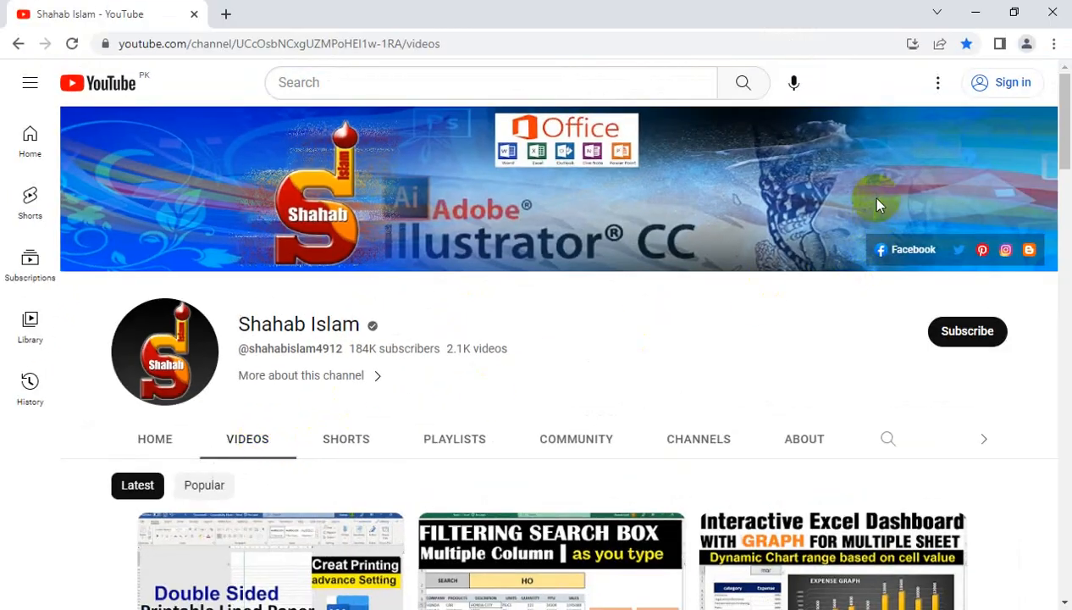
- Scroll the channel's videos page to show the latest video thumbnails
{"action": "left_click_drag", "start_coordinate": [1067, 148], "coordinate": [1066, 181]}
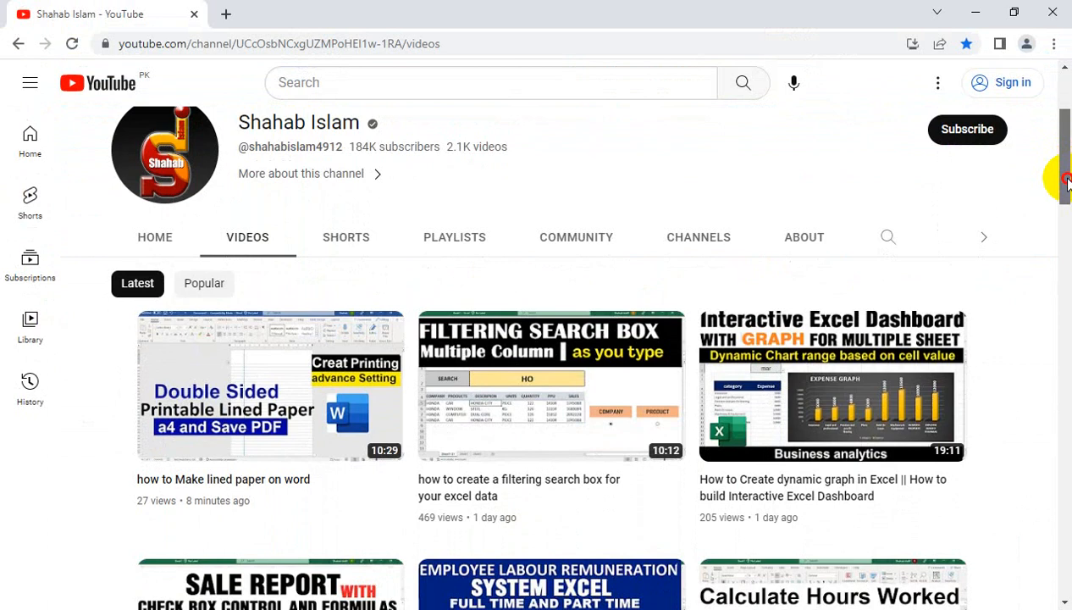
{"action": "left_click_drag", "start_coordinate": [1067, 180], "coordinate": [1068, 150]}
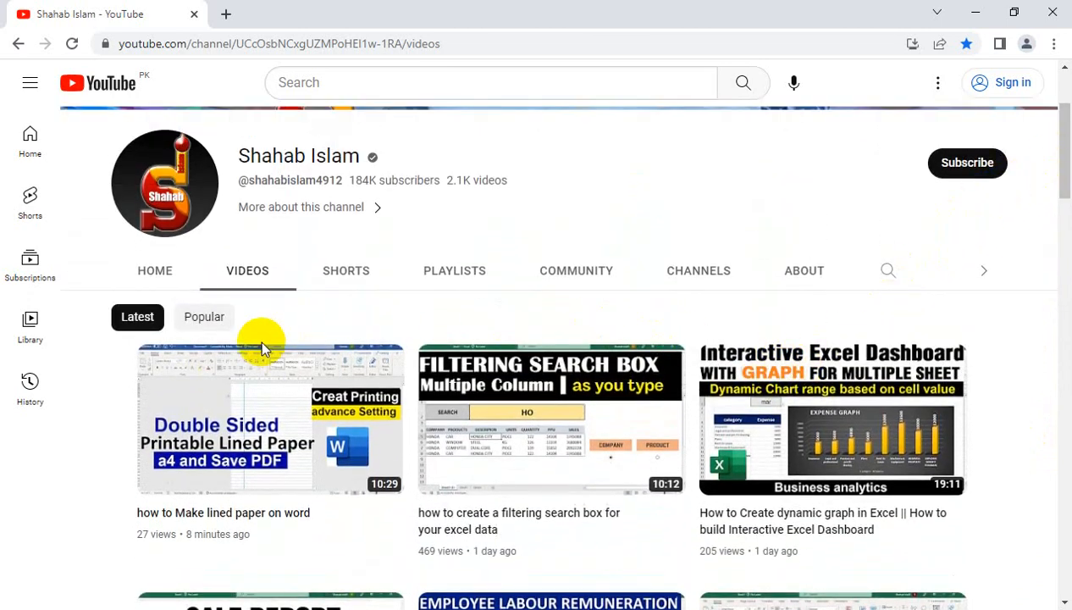